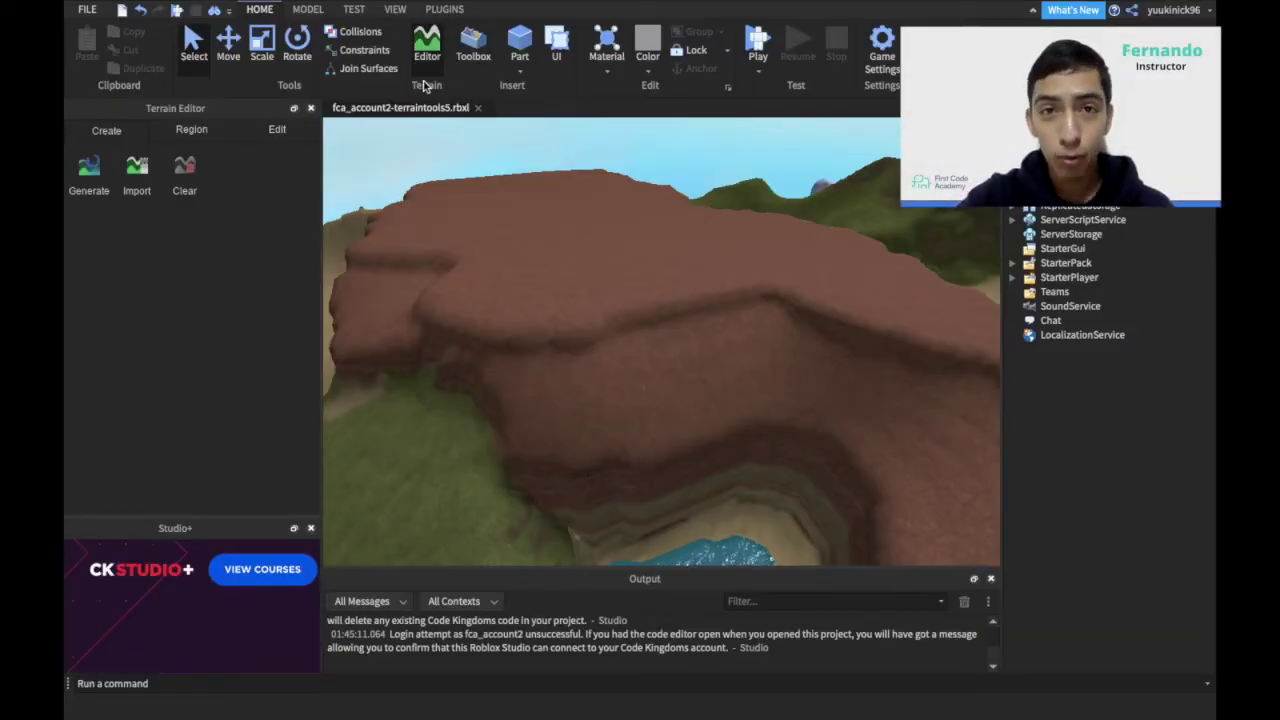
- Sculpt the rocky plateau and grassy hillside with the terrain editing brushes, using cube and sphere shapes and the Grow tool
click(277, 129)
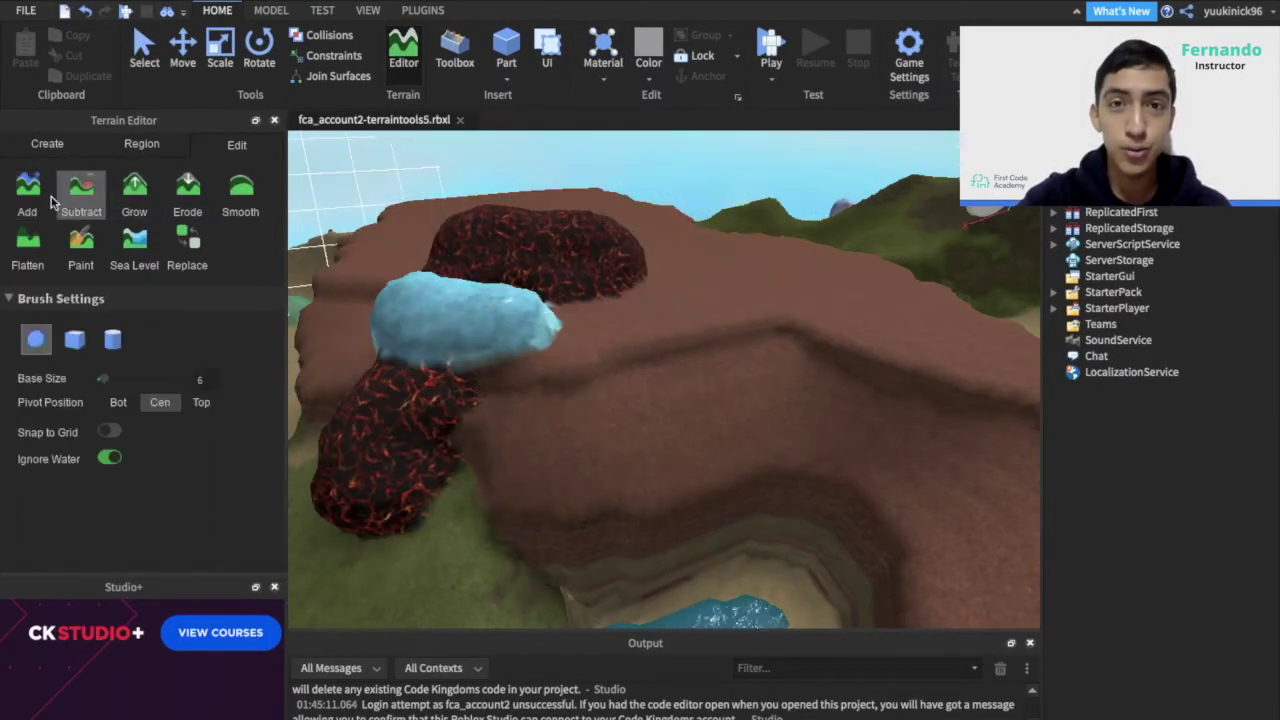
click(74, 340)
drag(683, 500, 797, 437)
click(36, 340)
click(940, 469)
right_drag(940, 469, 690, 495)
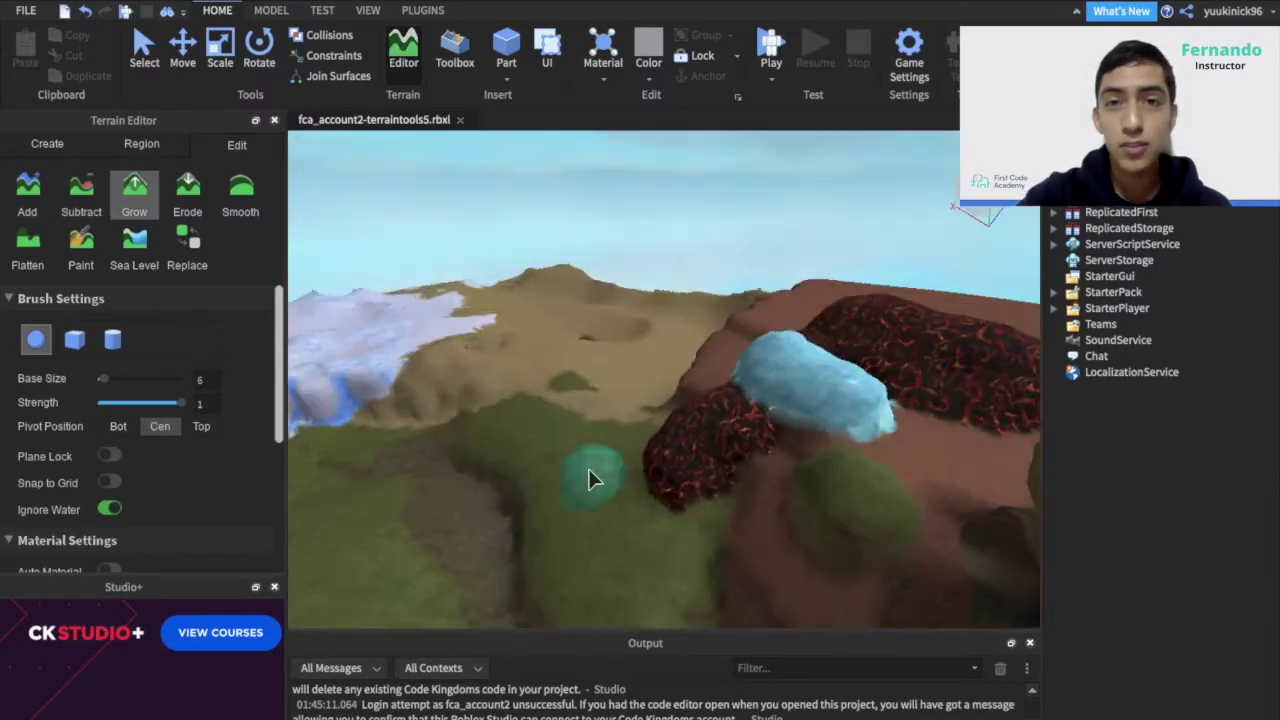
drag(590, 480, 720, 514)
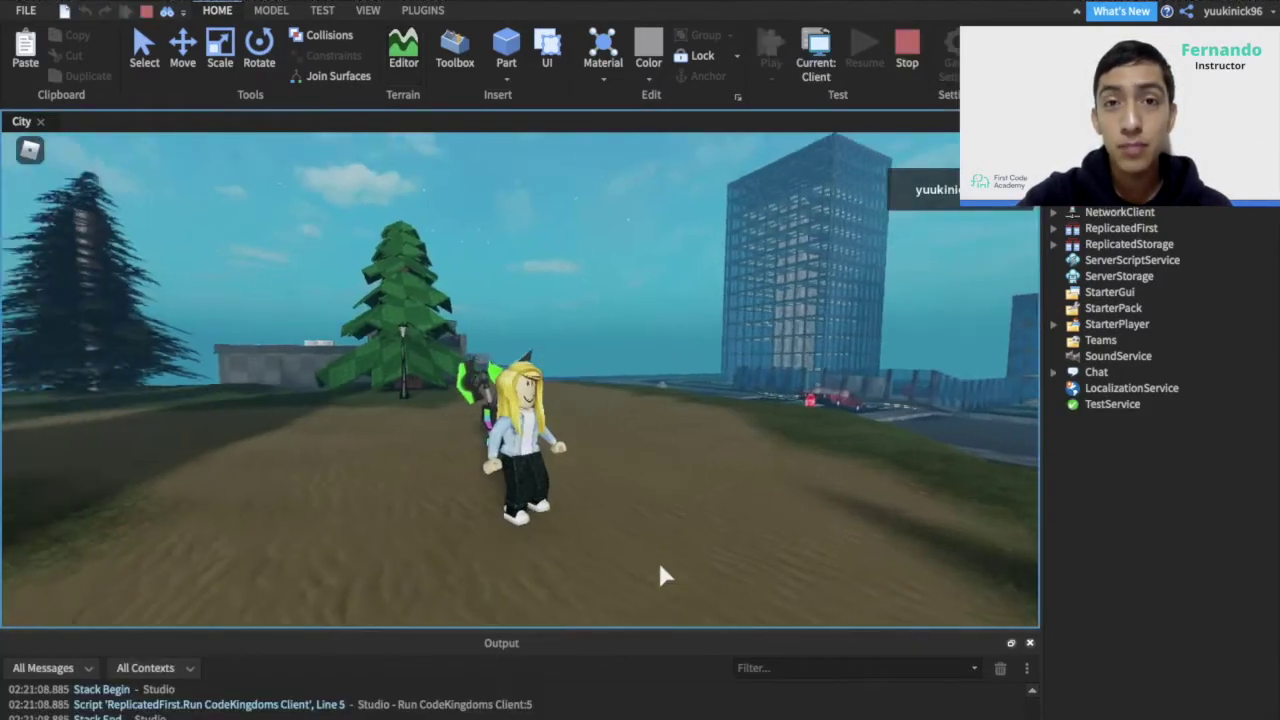
- Walk the character along the park path in the running City game and look around the pond, trees and buildings
key(w)
right_drag(659, 564, 659, 564)
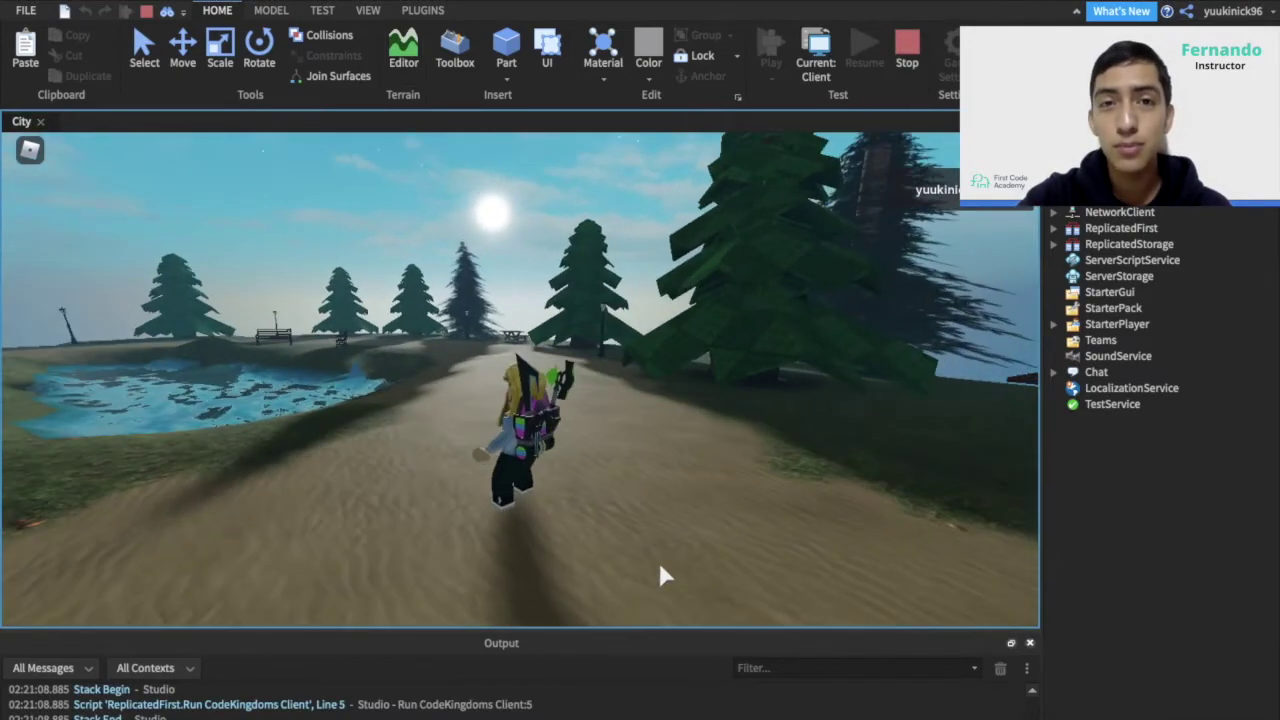
key(w)
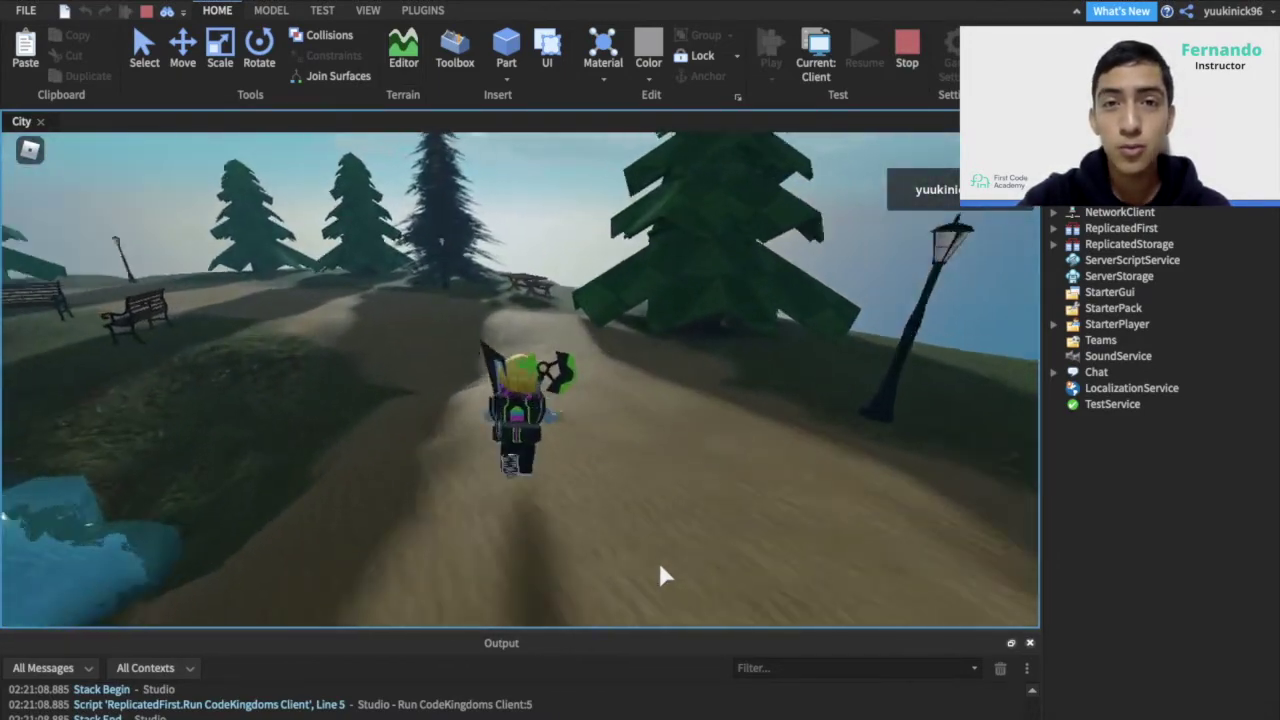
key(w)
right_drag(660, 565, 660, 565)
right_drag(633, 460, 633, 460)
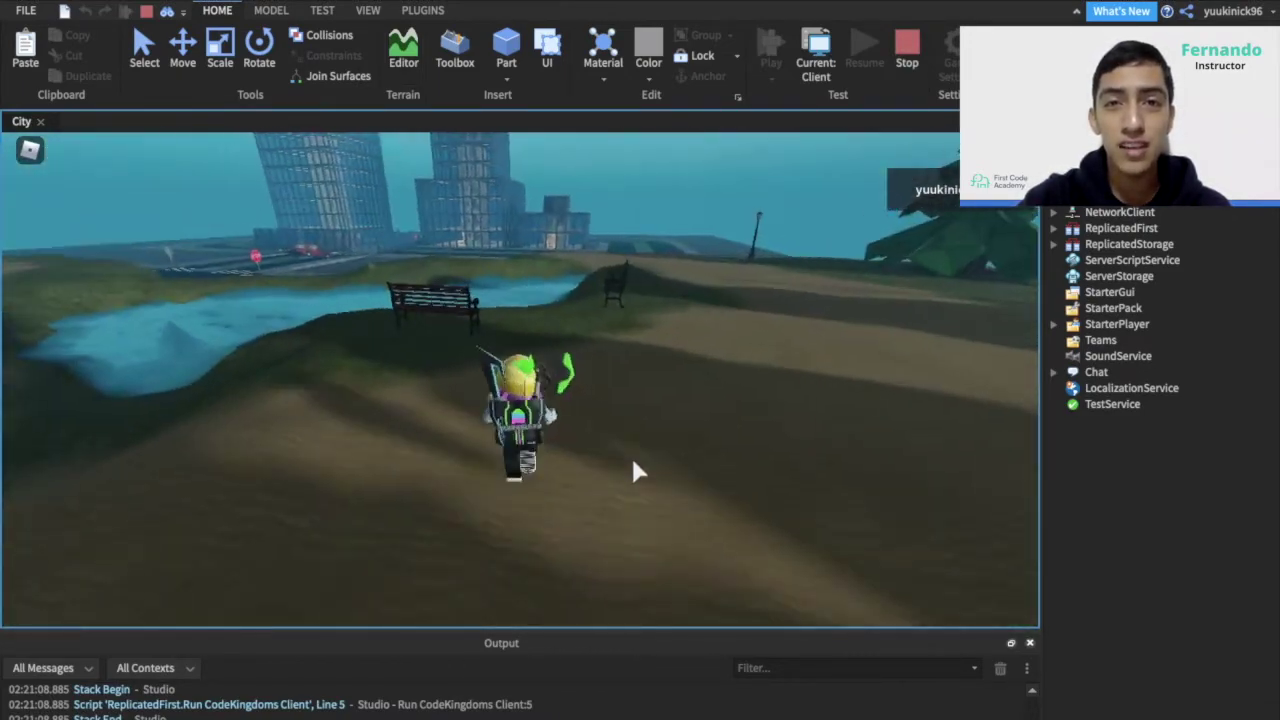
key(w)
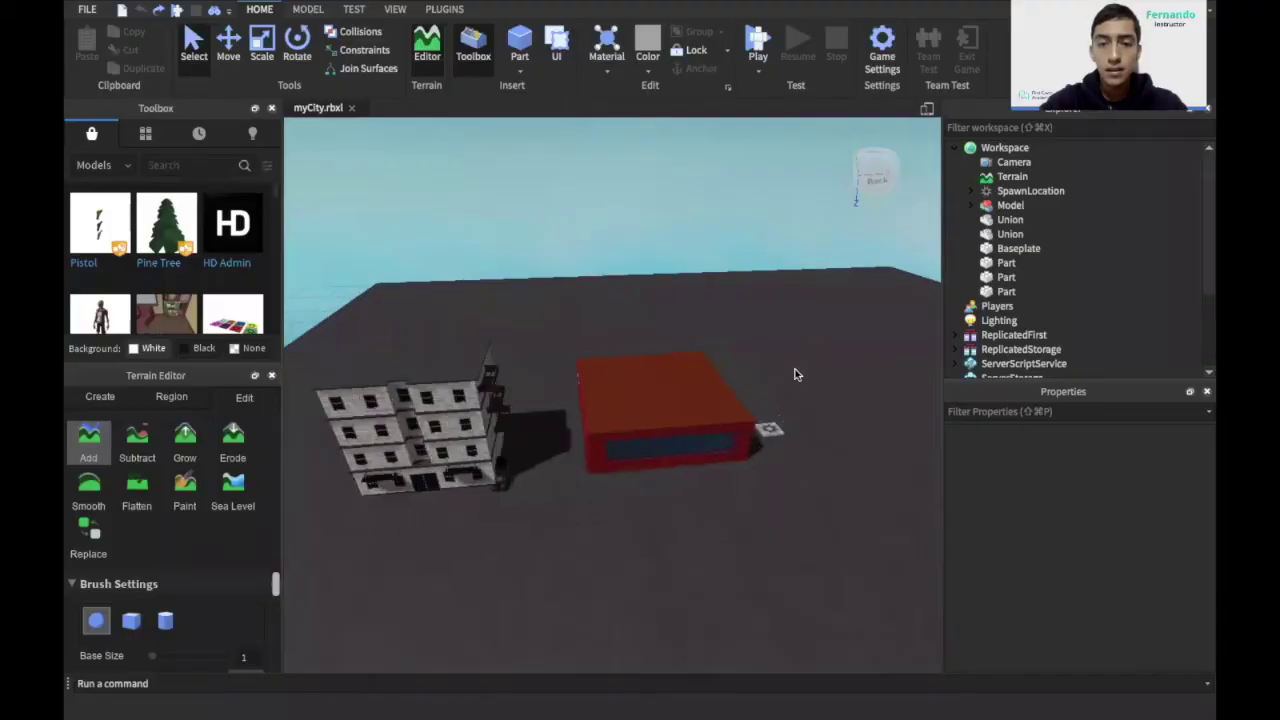
- Set the flat roof part of the red building in myCity to the Grass material and the Earth green colour
right_drag(750, 505, 751, 506)
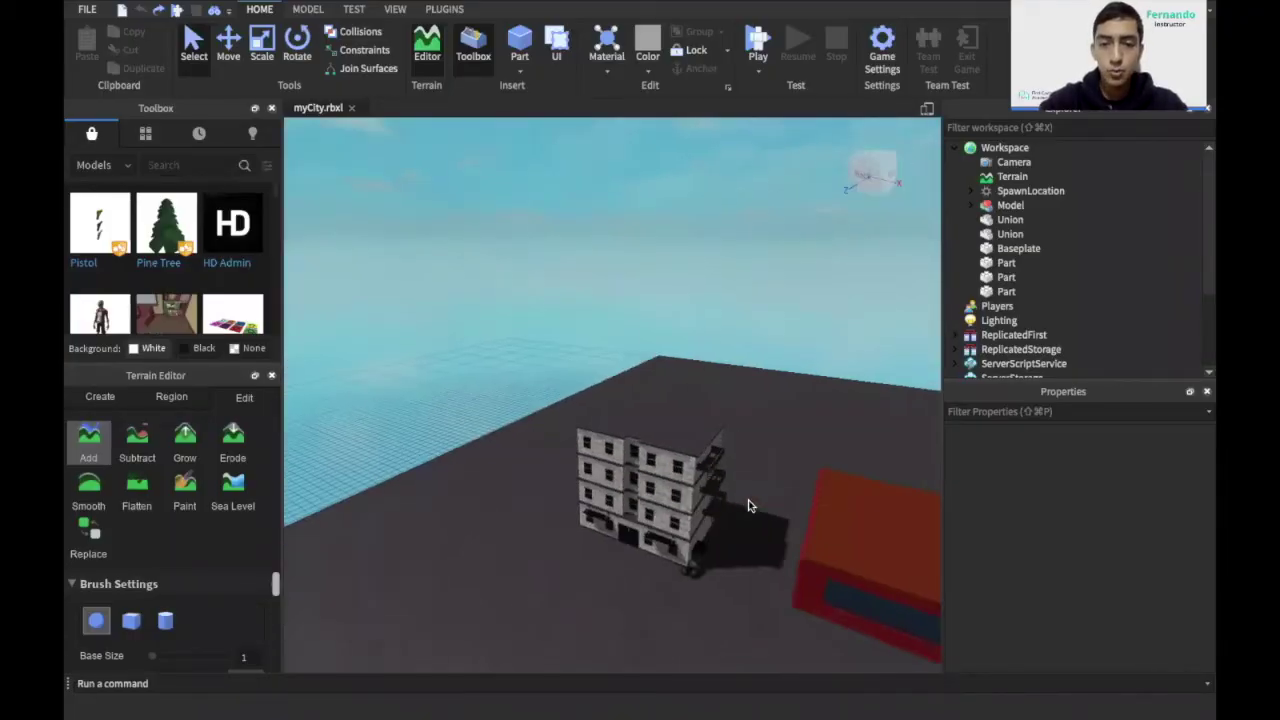
key(d)
key(w)
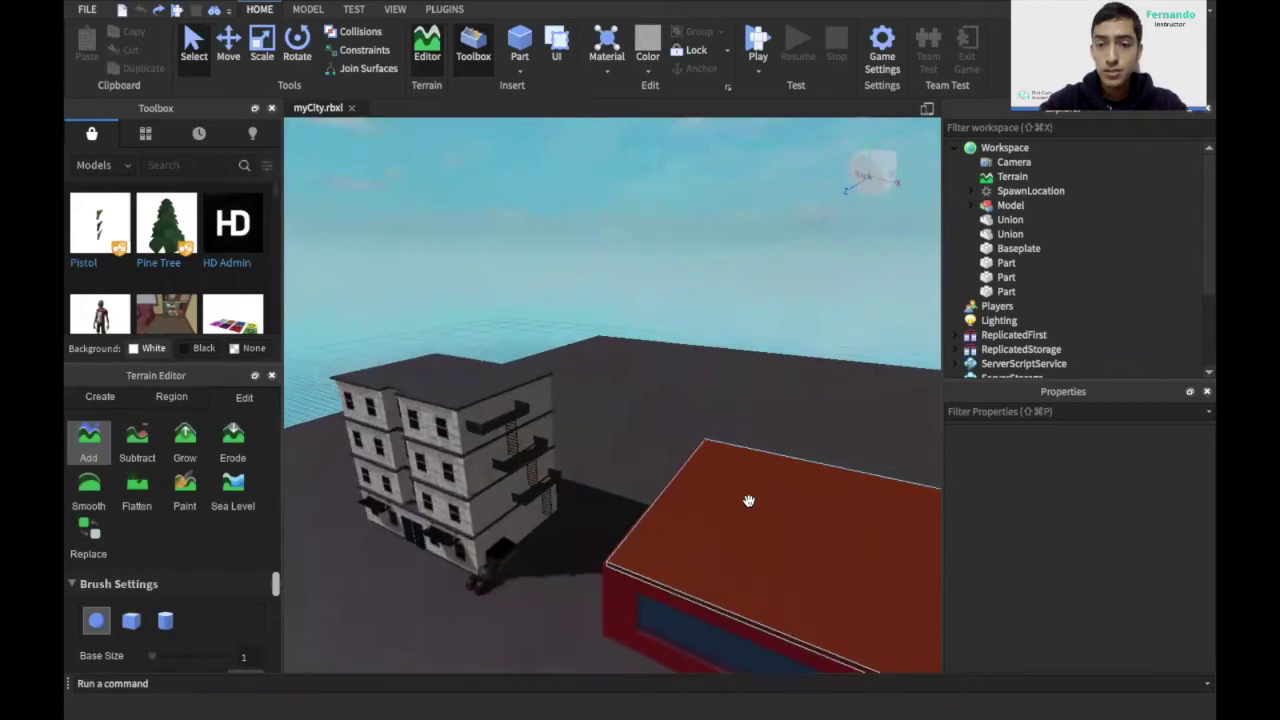
right_drag(748, 500, 748, 500)
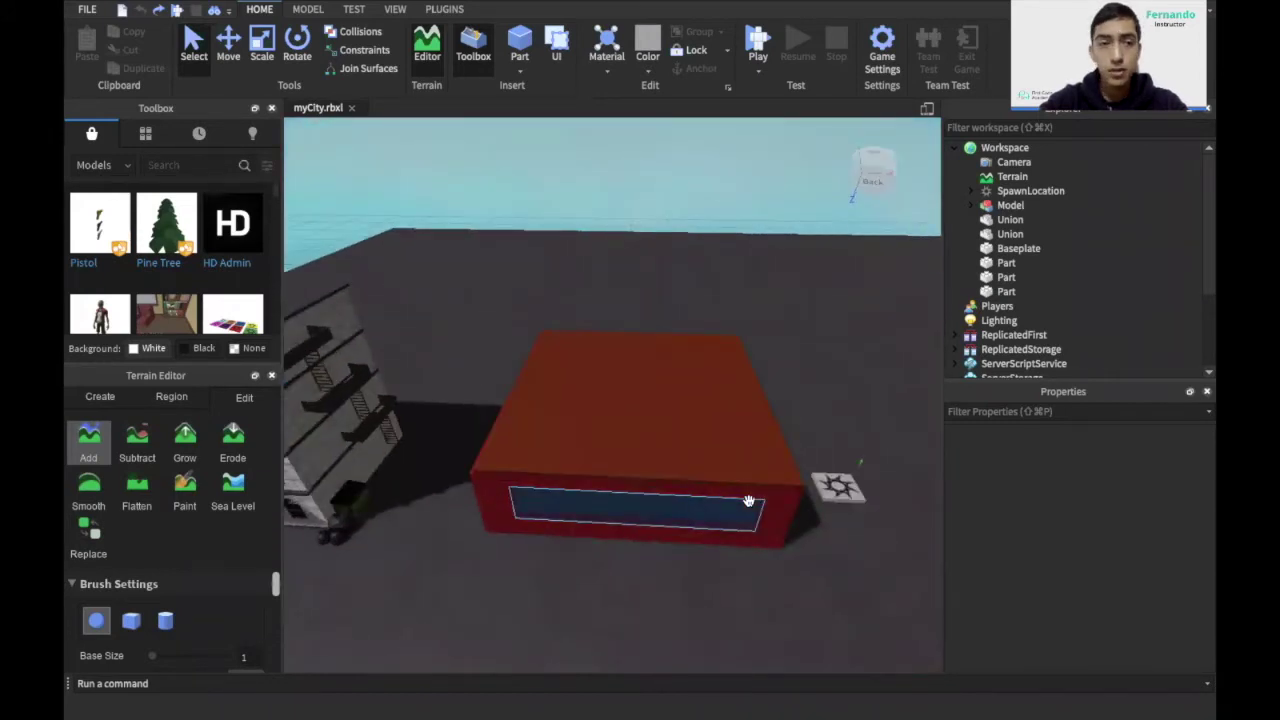
click(560, 418)
right_drag(446, 342, 447, 343)
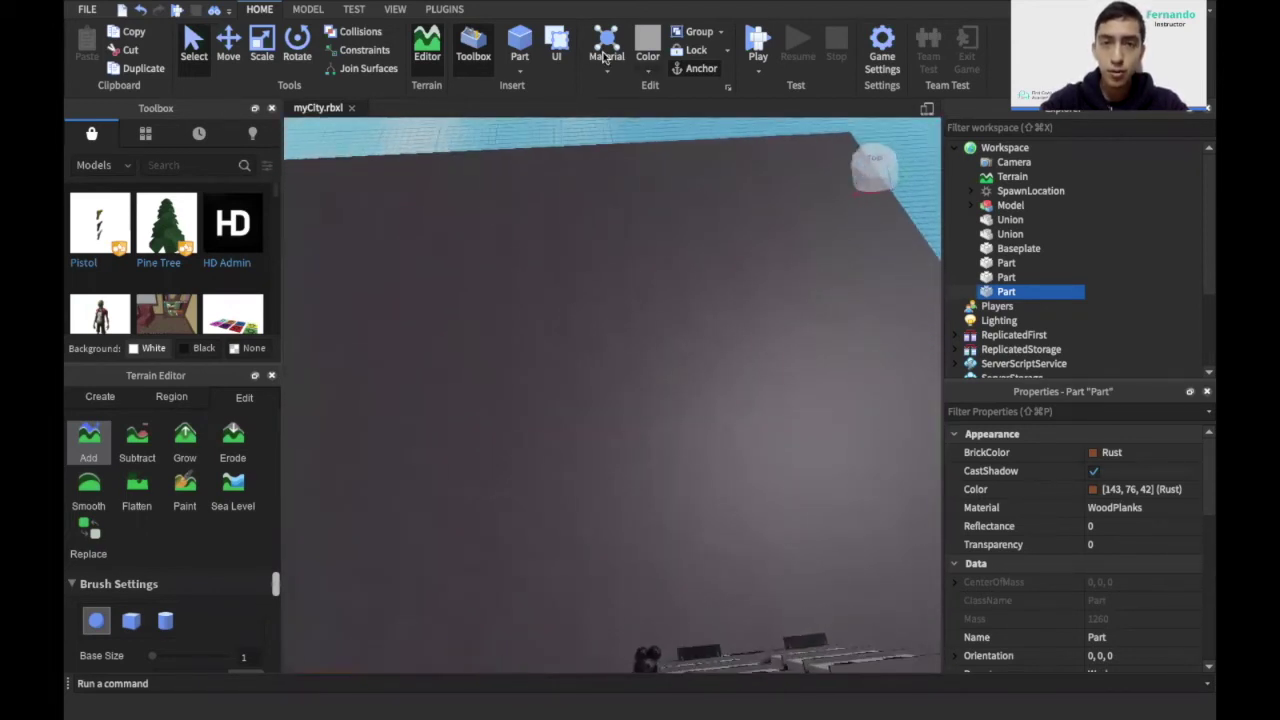
click(606, 58)
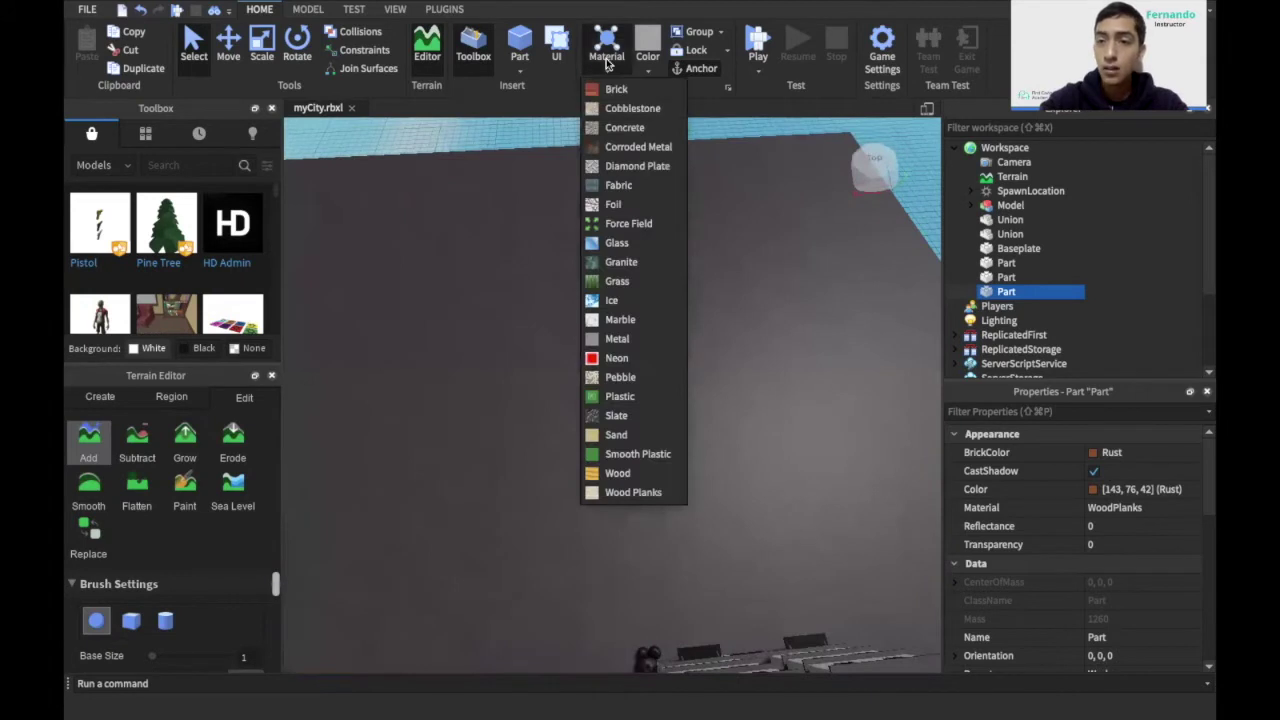
click(634, 248)
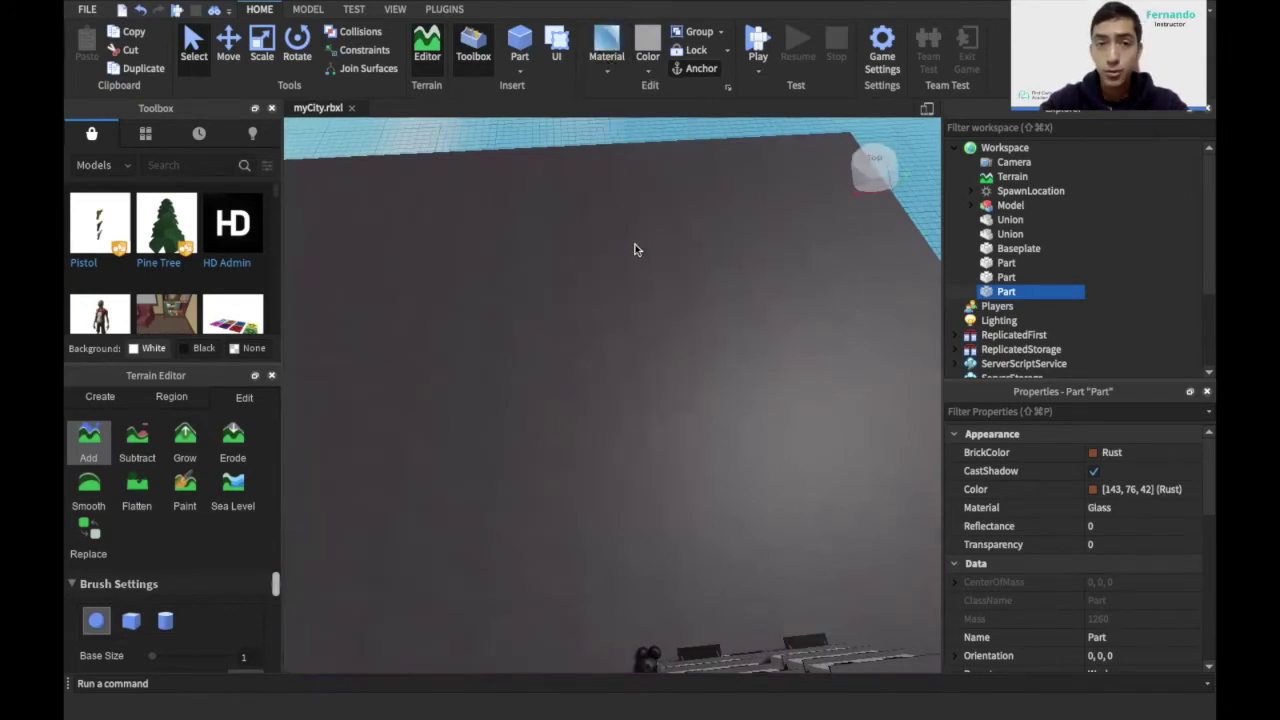
click(616, 58)
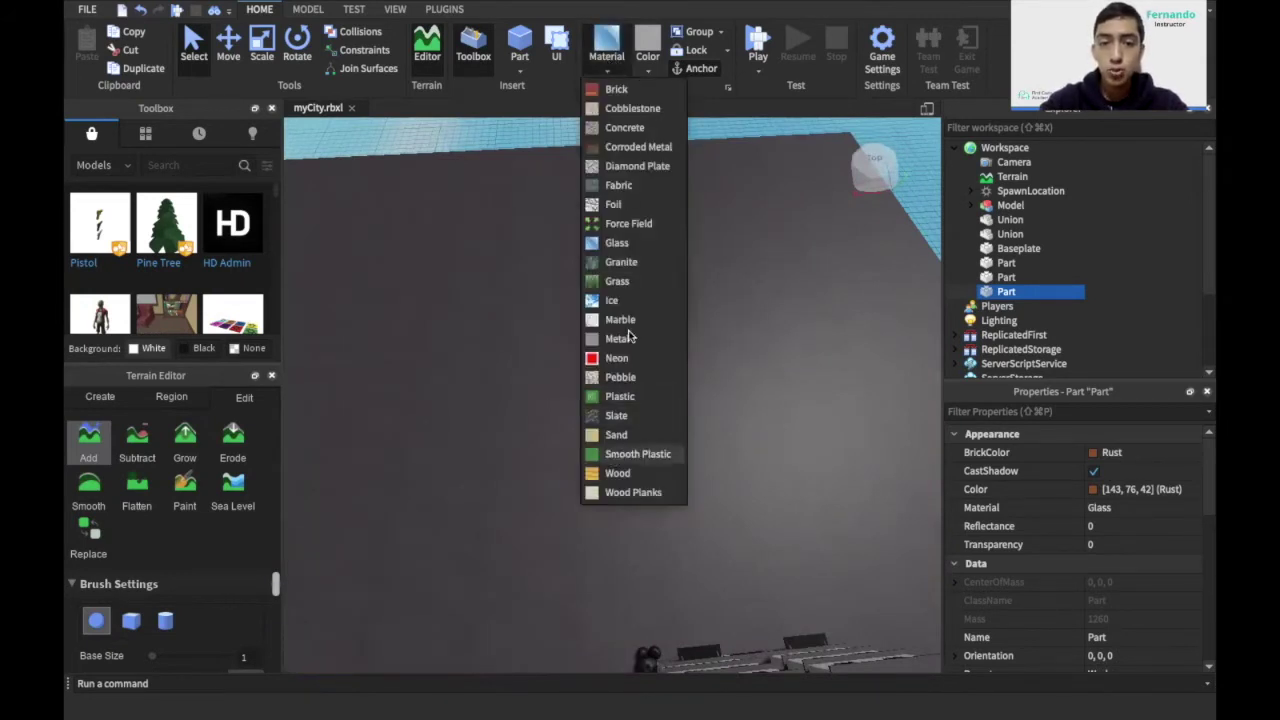
click(617, 281)
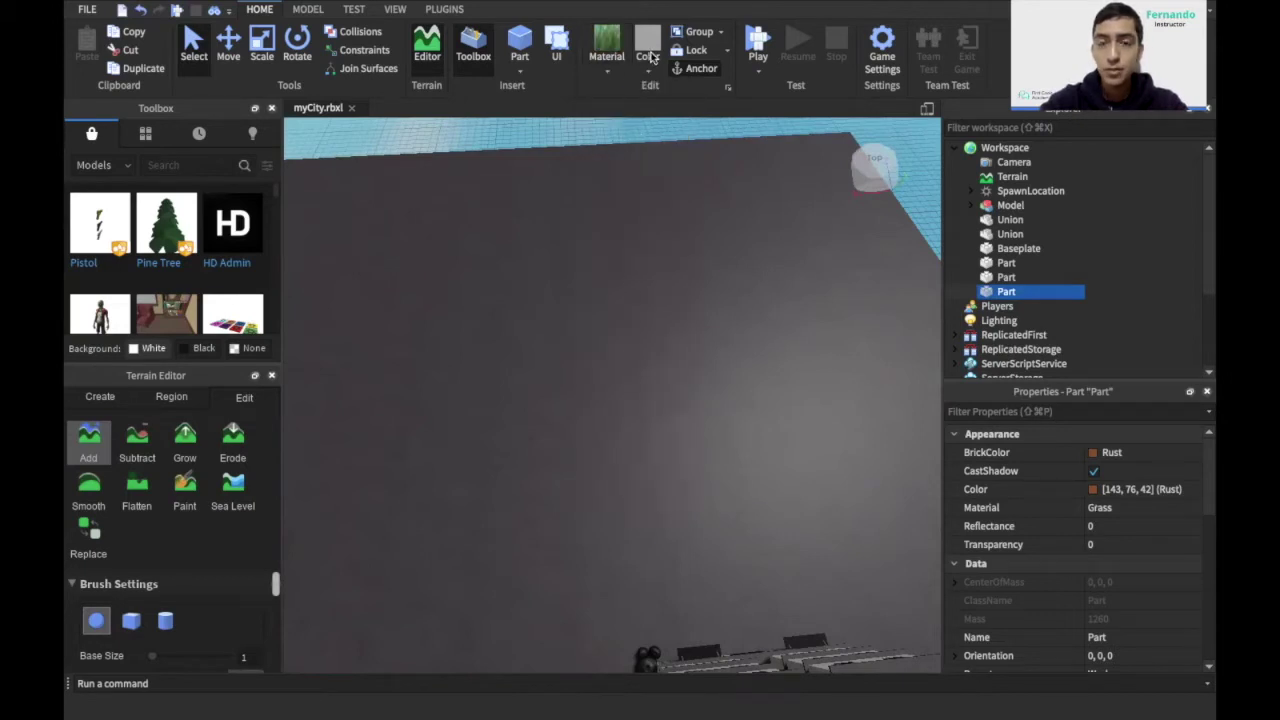
click(648, 70)
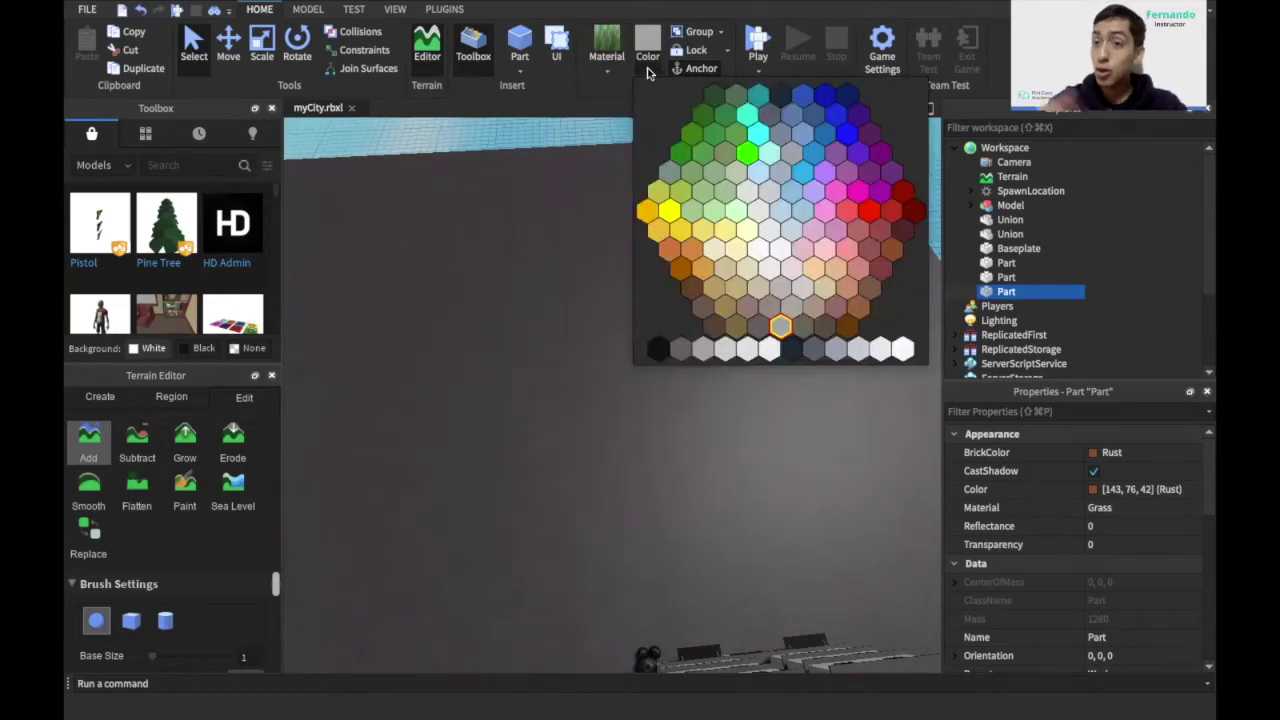
click(714, 98)
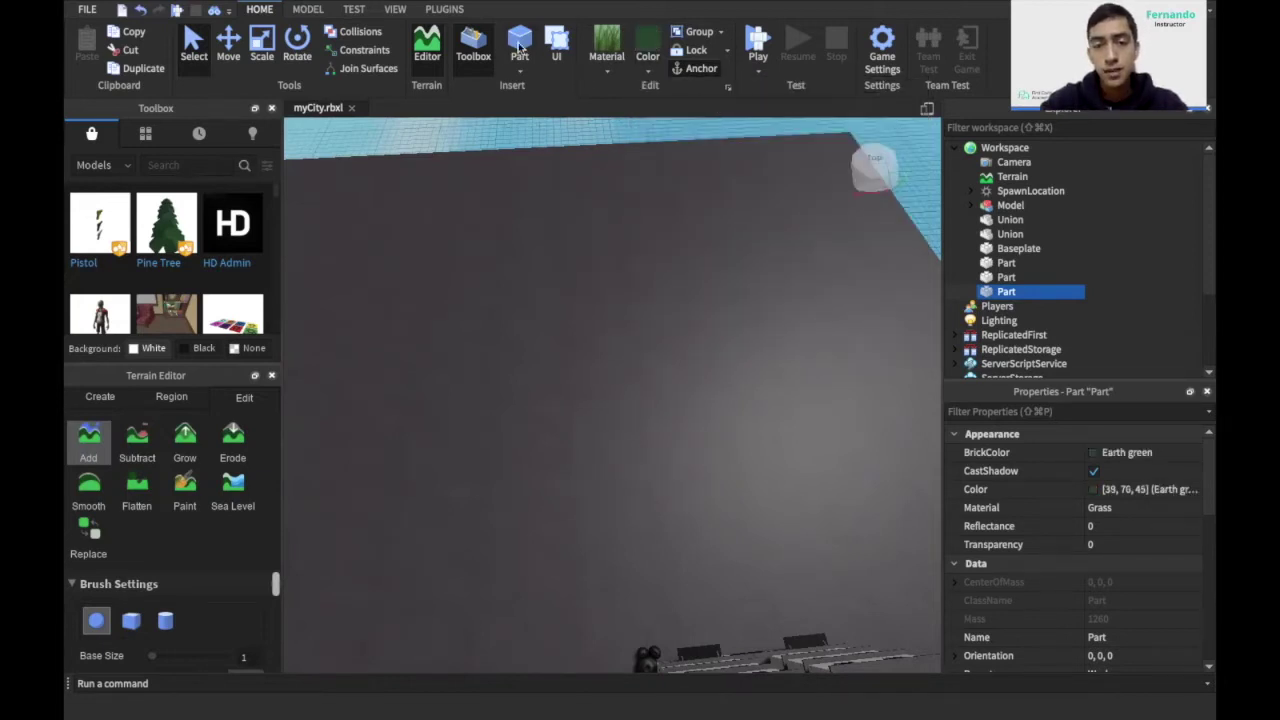
- Insert a part on the empty area of the baseplate behind the buildings and scale it into a large flat rectangle
click(518, 45)
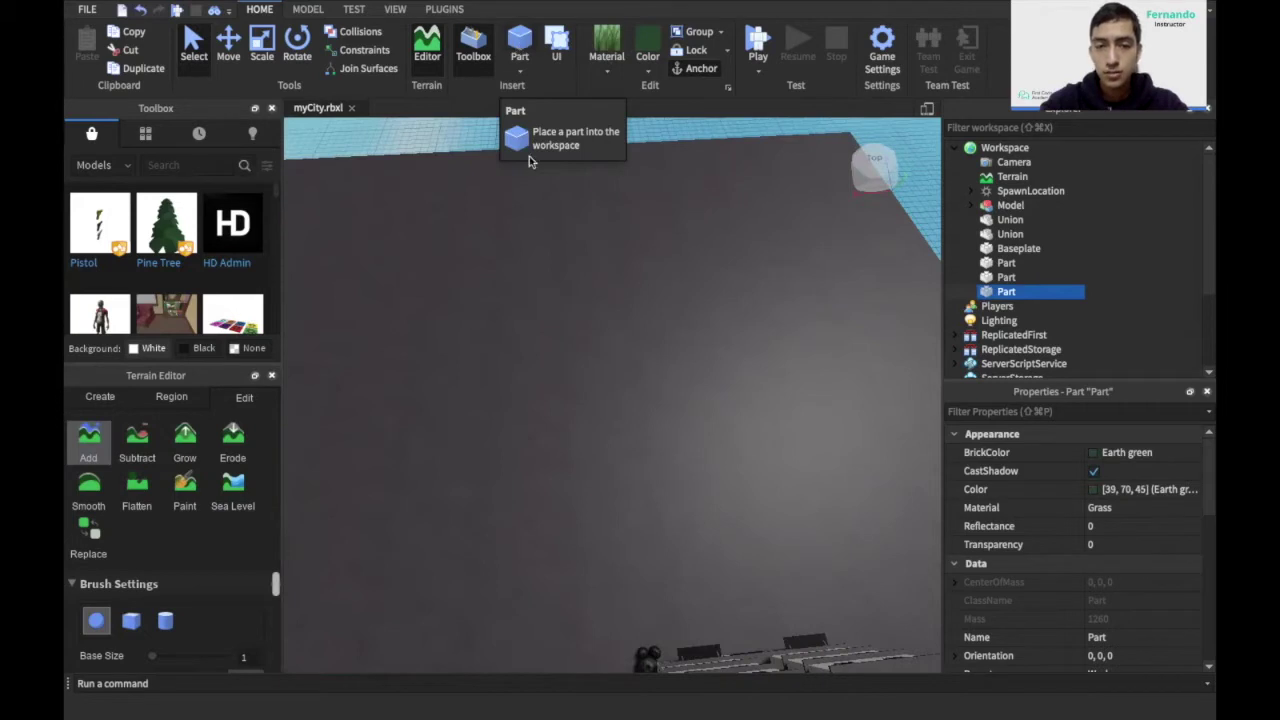
click(260, 50)
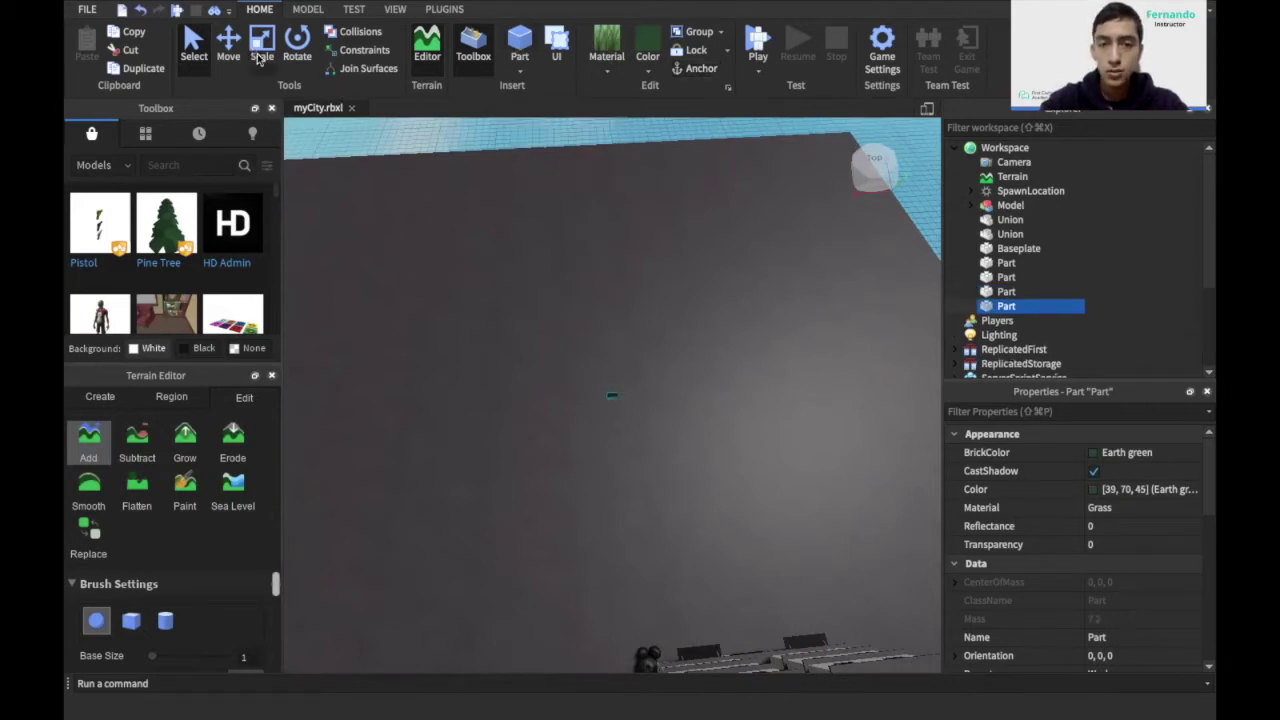
drag(648, 392, 935, 370)
drag(754, 357, 377, 251)
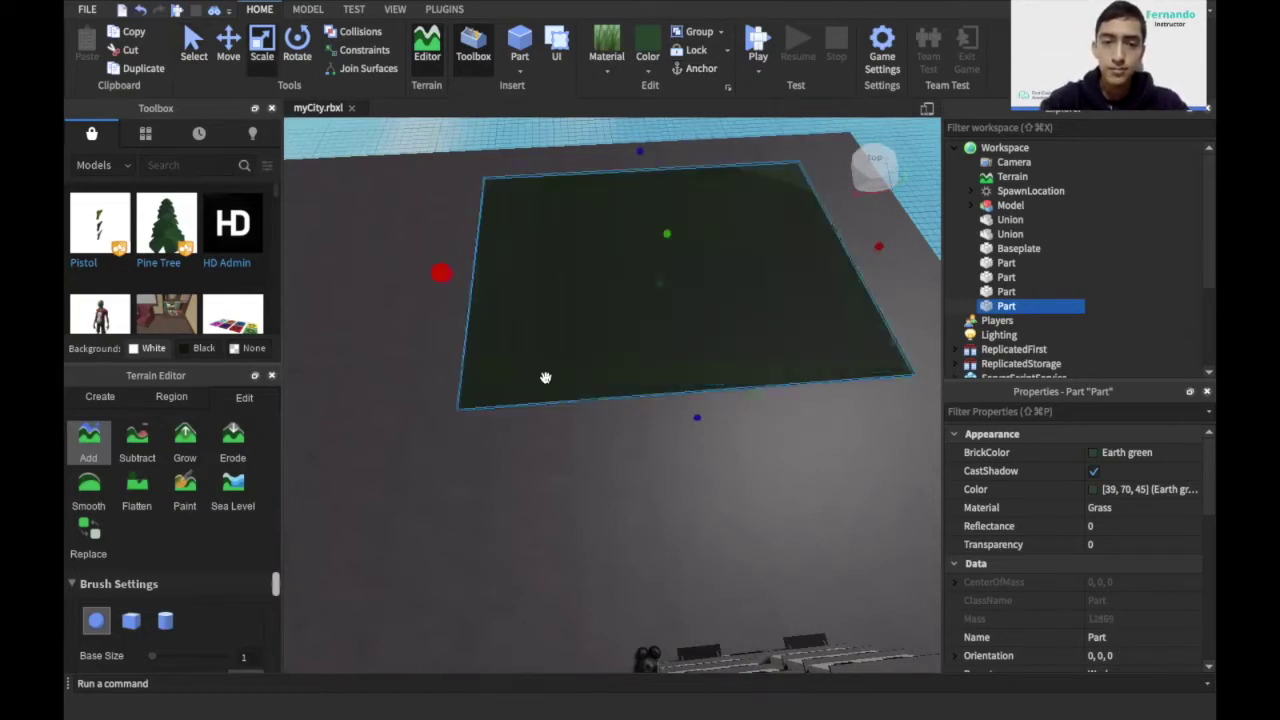
mouse_move(642, 516)
mouse_down()
mouse_move(637, 586)
mouse_move(631, 517)
mouse_up()
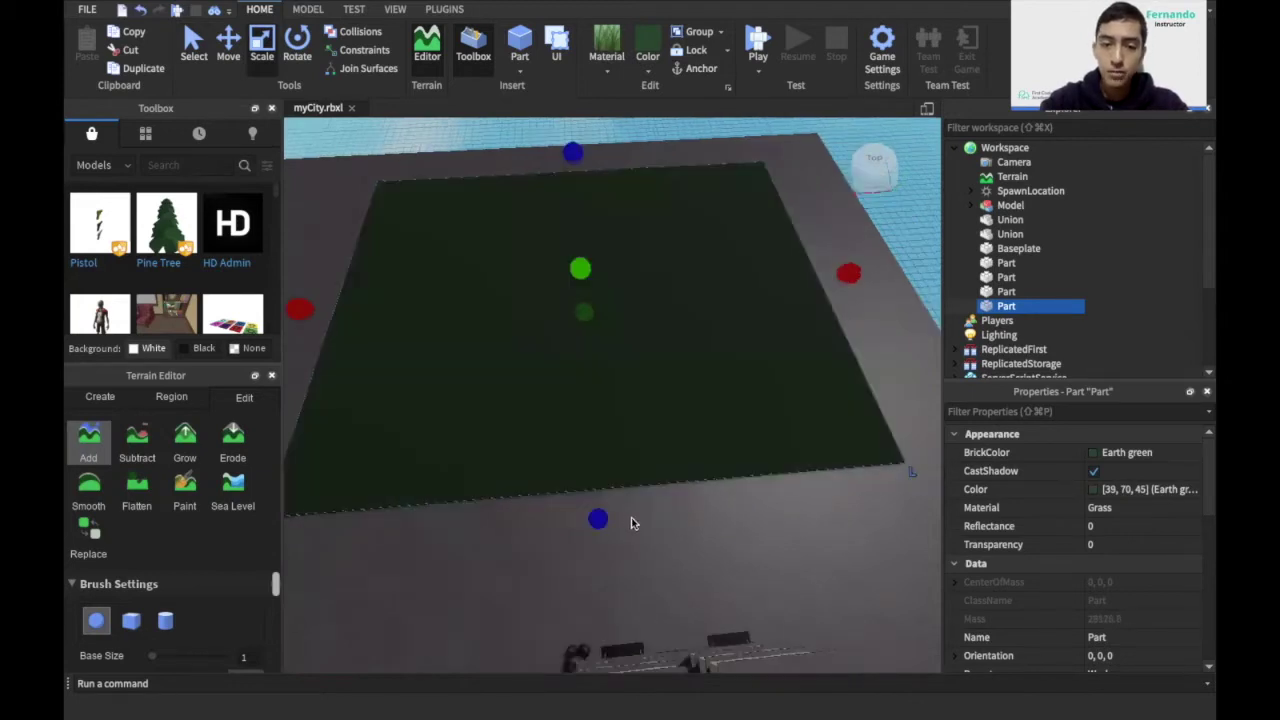
- Narrow the new green ground part slightly on its long side facing the buildings
right_drag(631, 517, 467, 625)
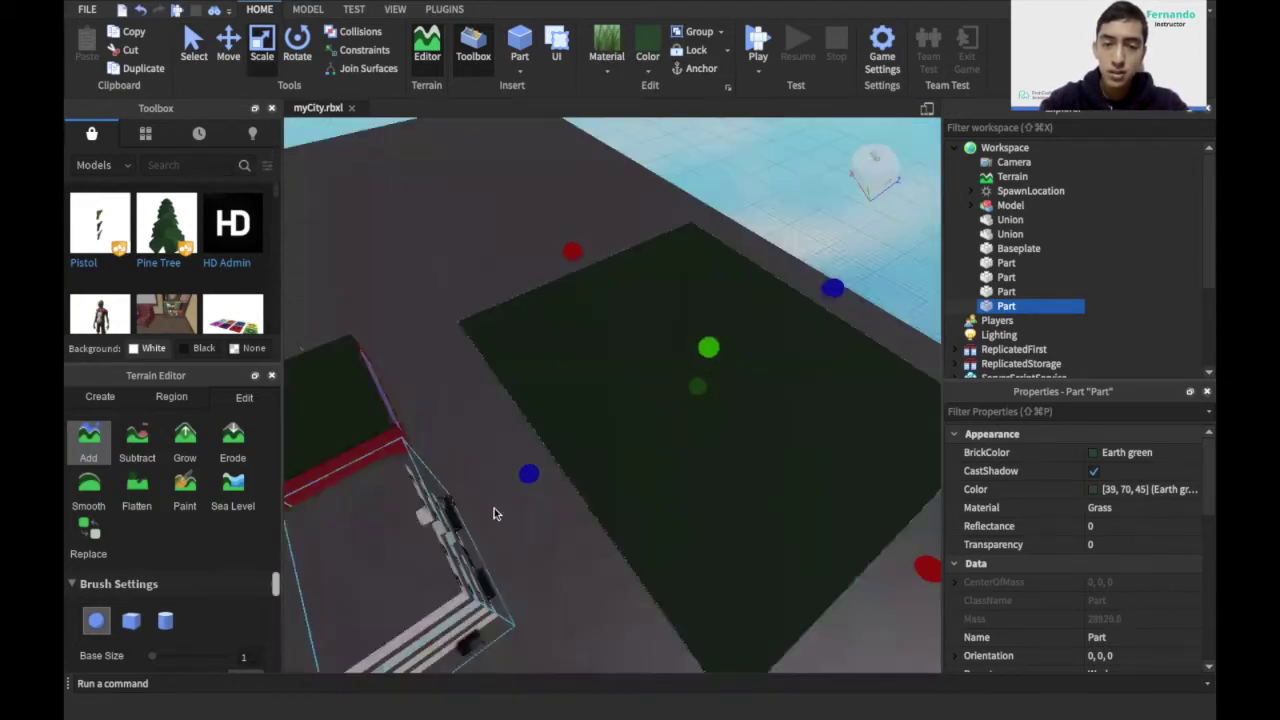
right_drag(494, 510, 506, 477)
mouse_move(516, 476)
mouse_down()
mouse_move(549, 460)
mouse_move(537, 467)
mouse_up()
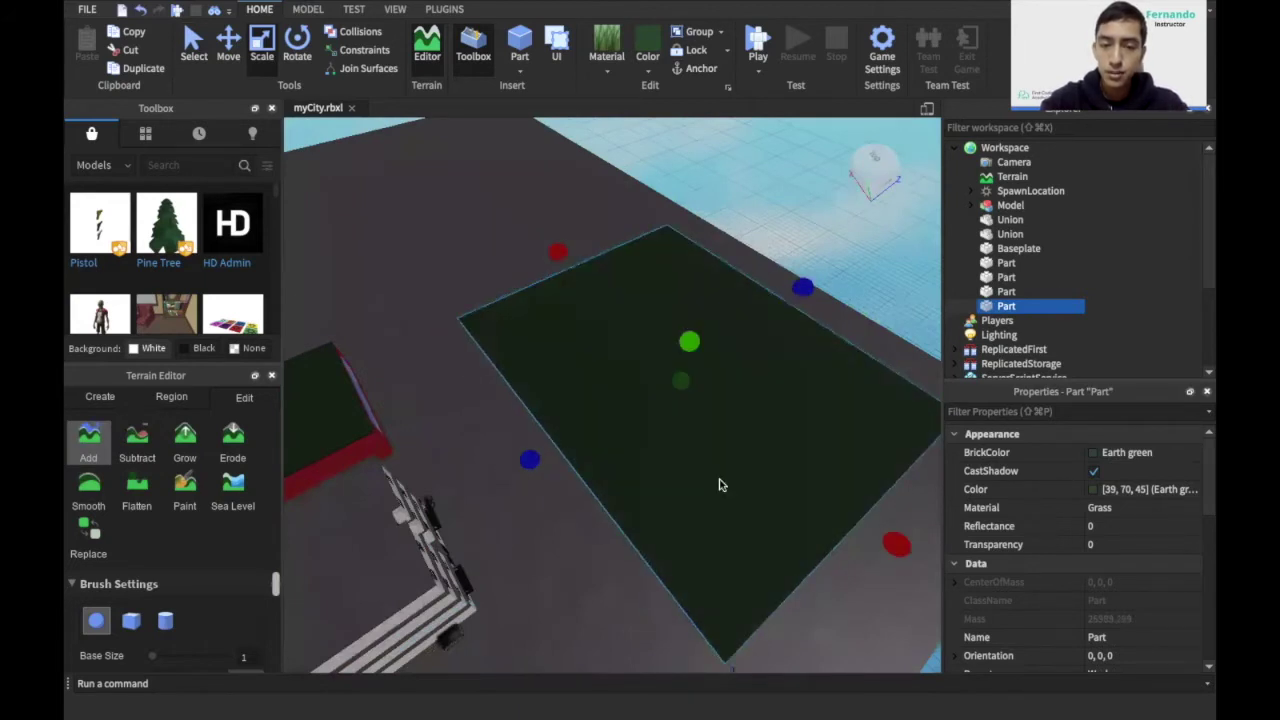
- Scale the green ground part out to the baseplate's corner edges and pull its building-facing side further in
right_drag(718, 485, 720, 403)
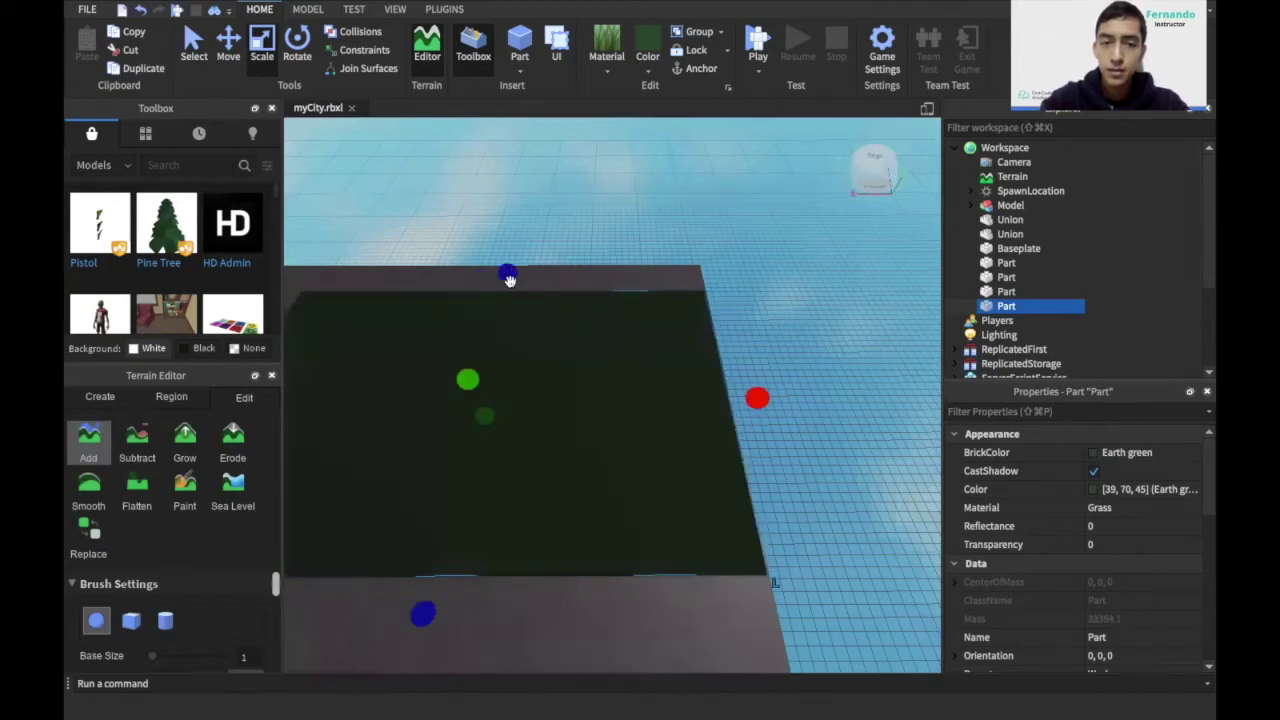
drag(510, 277, 512, 255)
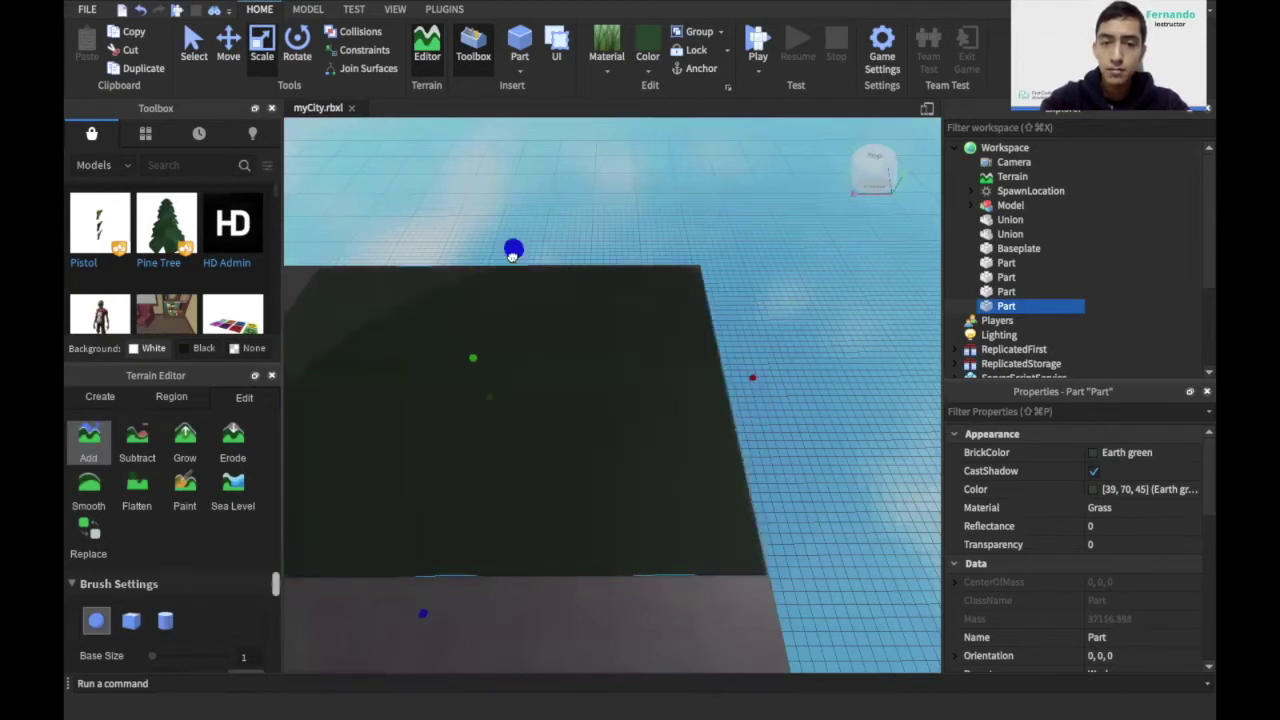
drag(753, 377, 755, 377)
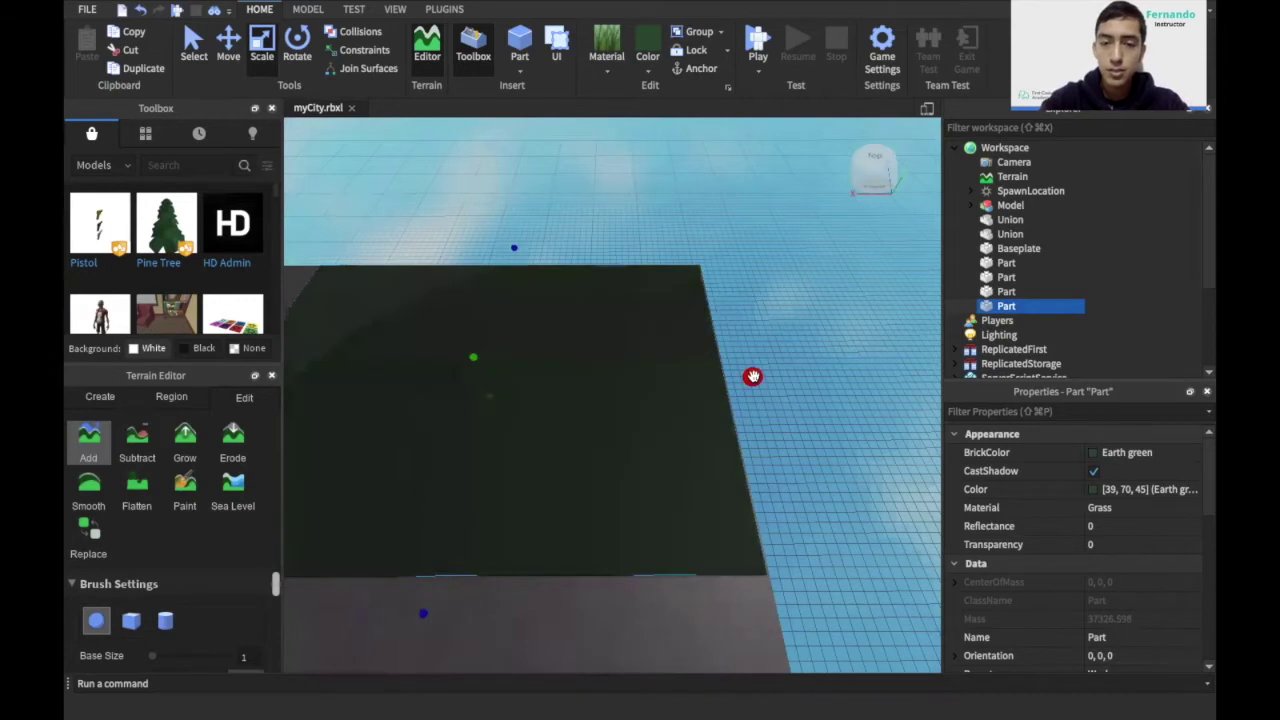
drag(425, 610, 432, 567)
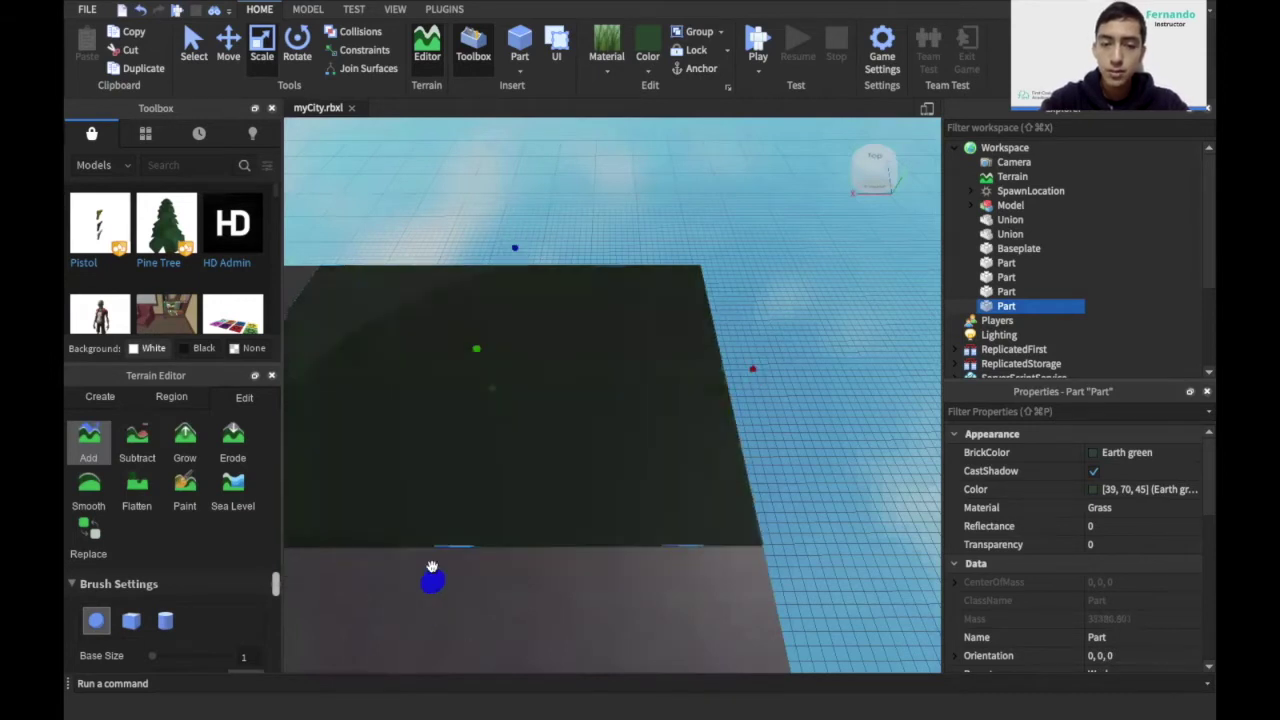
- Lengthen the green ground part at the end that lies away from the baseplate corner
right_drag(431, 567, 431, 565)
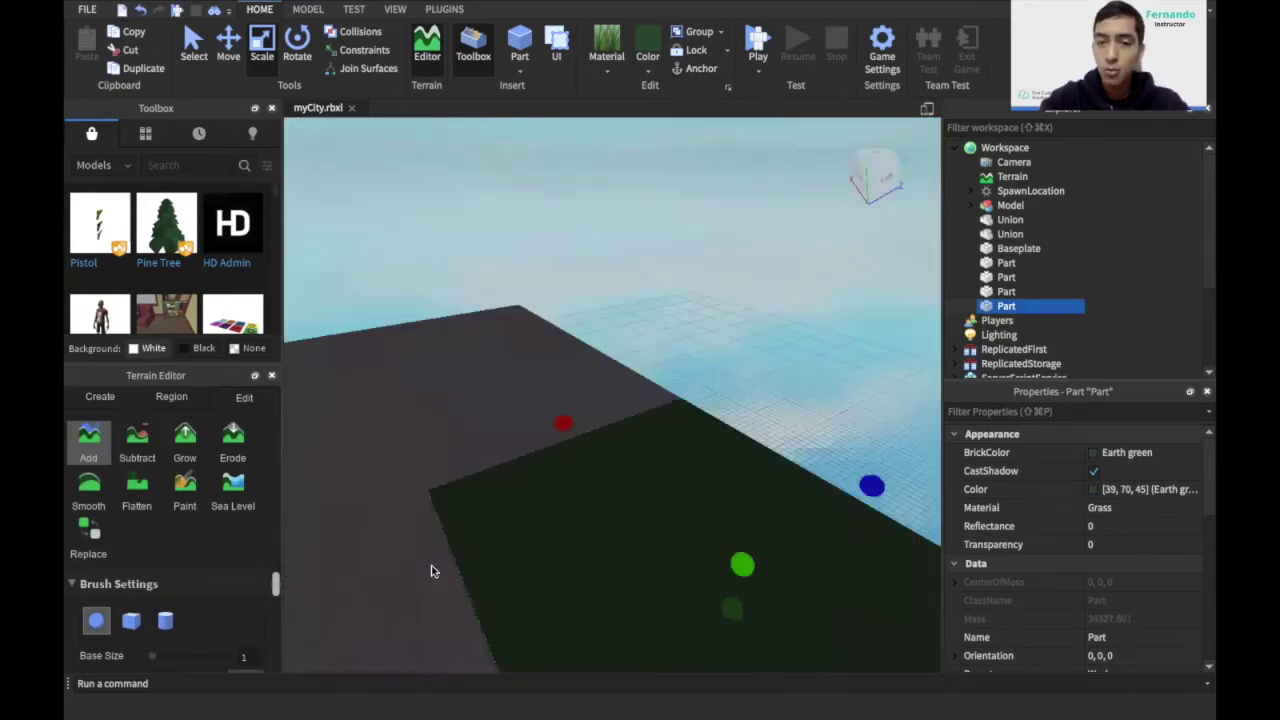
scroll(547, 493, up, 1)
drag(563, 429, 536, 410)
scroll(536, 409, down, 1)
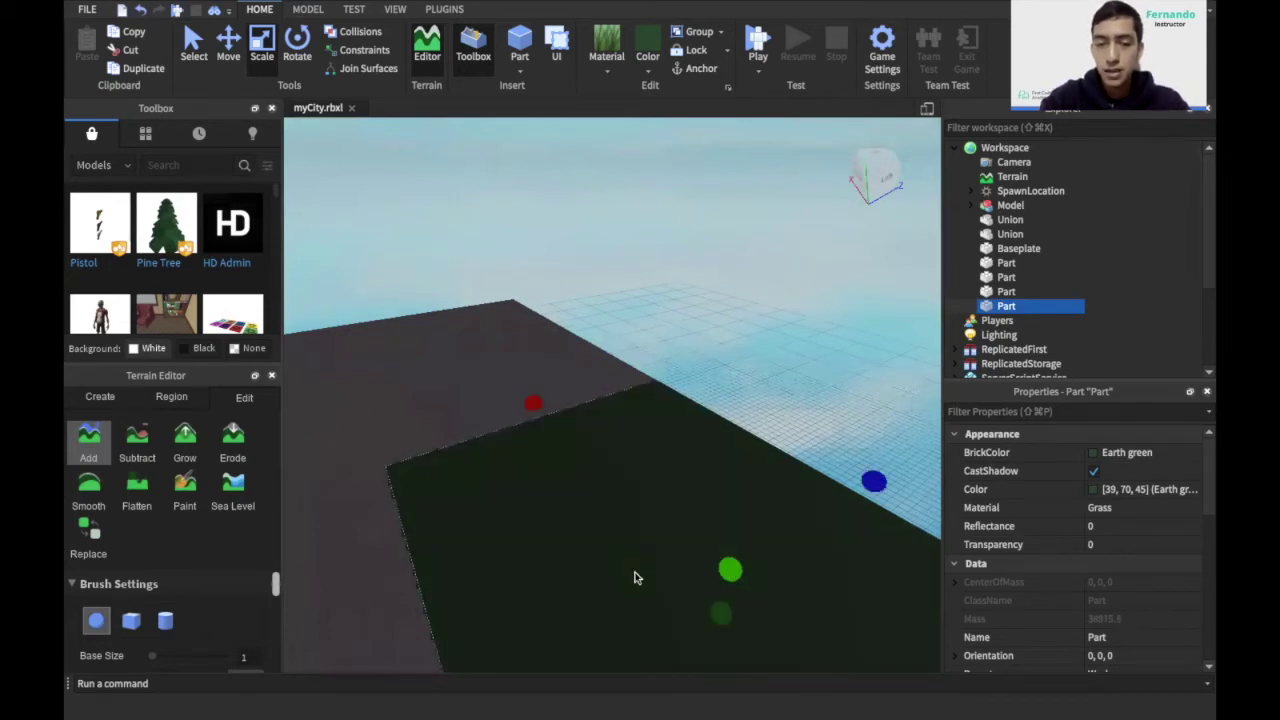
- Extend the green ground part's outer long side to cover the remaining strip along the baseplate edge, and deselect the part
right_drag(634, 578, 635, 577)
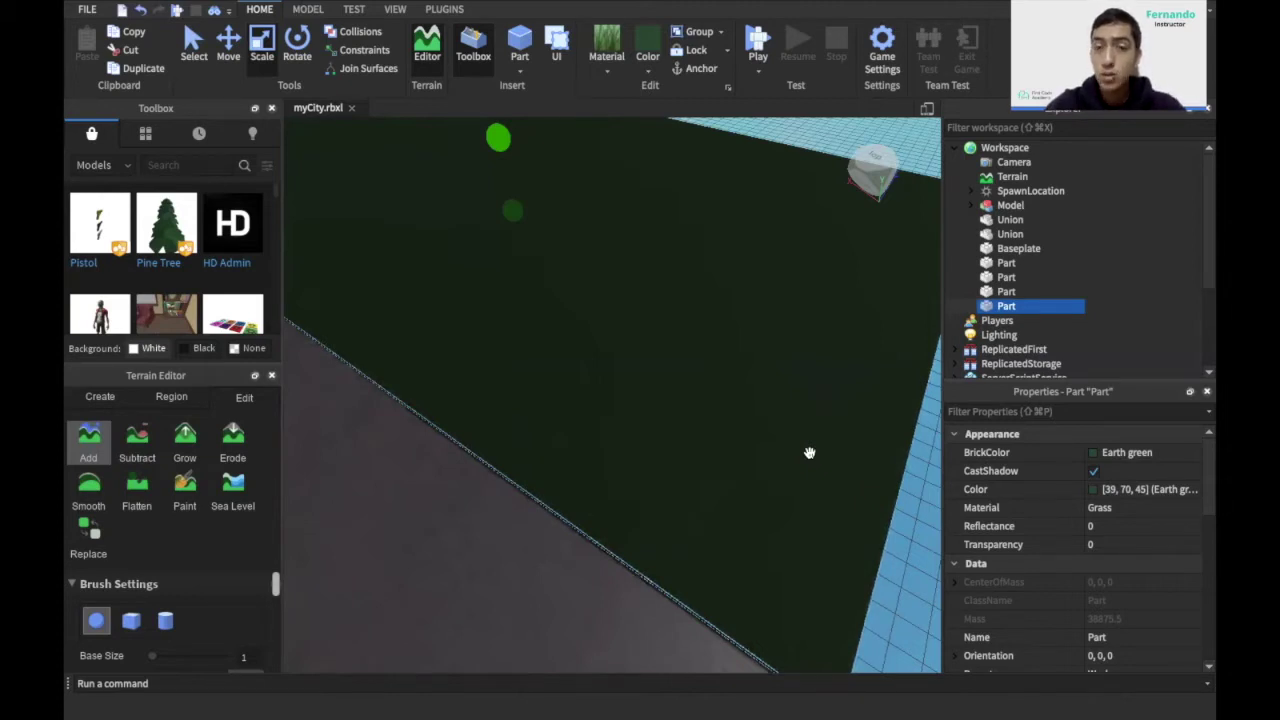
right_drag(809, 453, 809, 459)
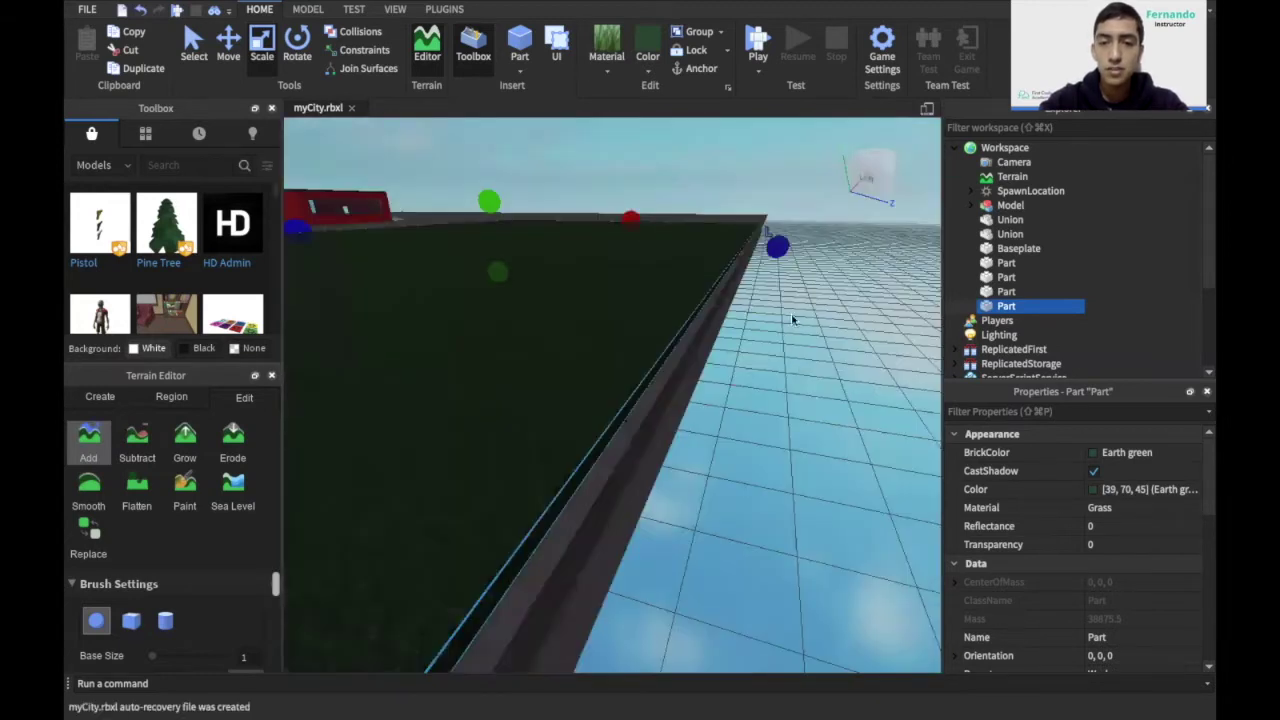
right_drag(804, 360, 804, 360)
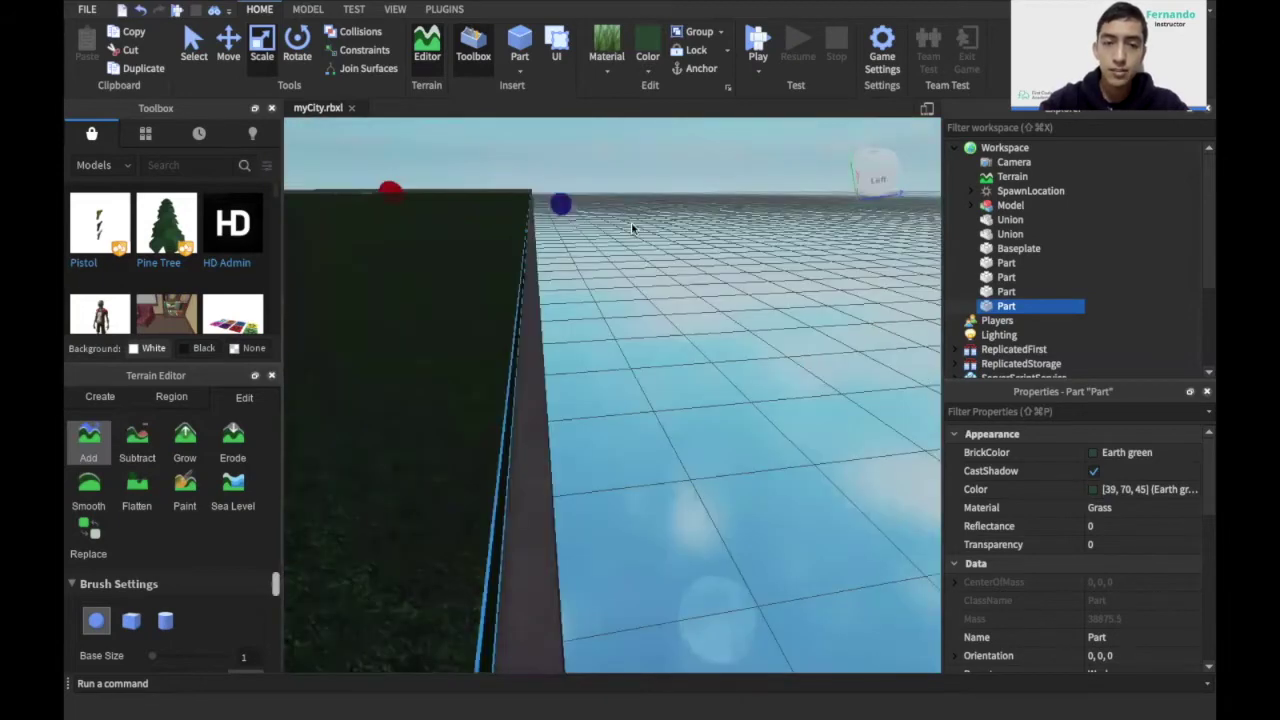
scroll(568, 219, up, 1)
right_drag(569, 220, 570, 220)
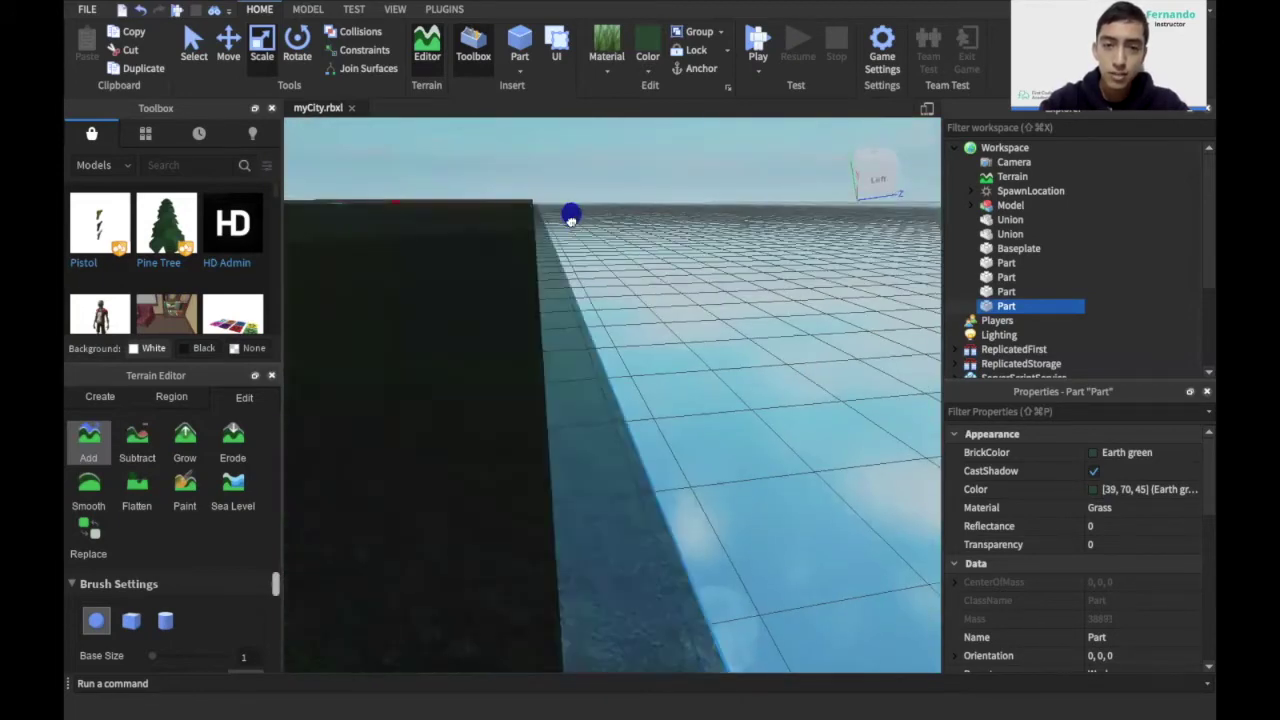
right_drag(651, 375, 654, 387)
scroll(654, 387, up, 2)
key(s)
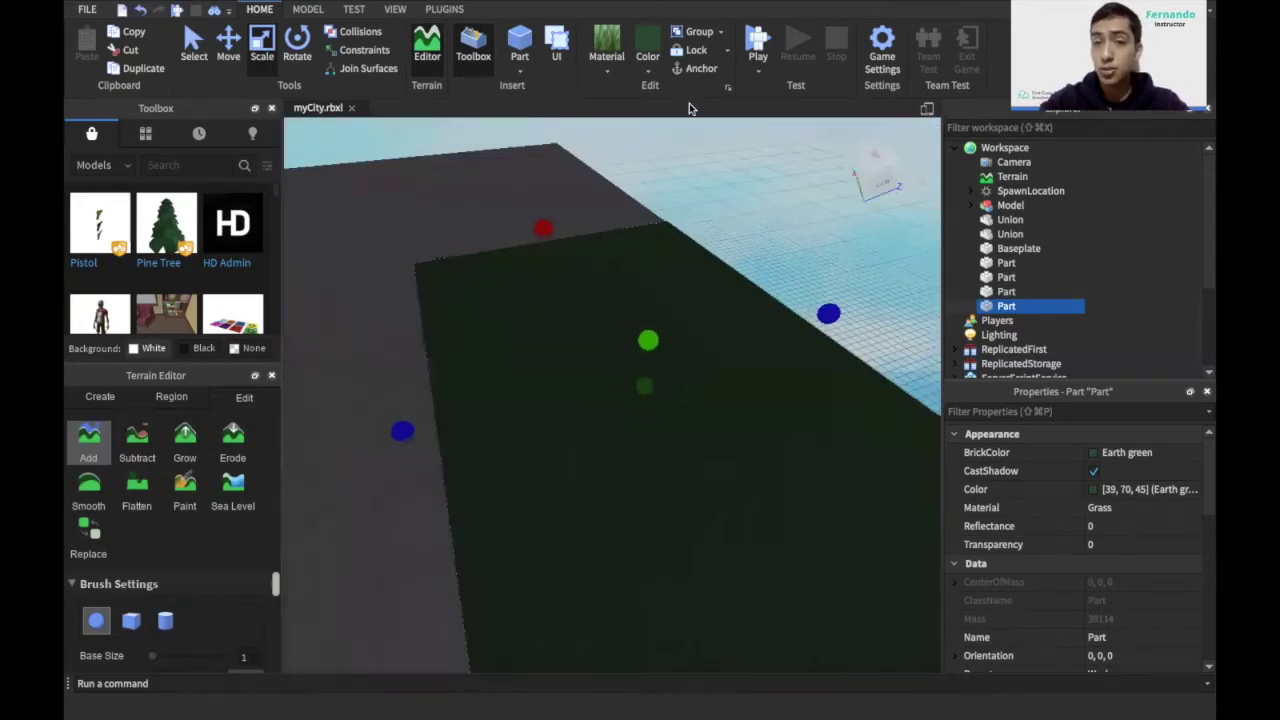
click(556, 174)
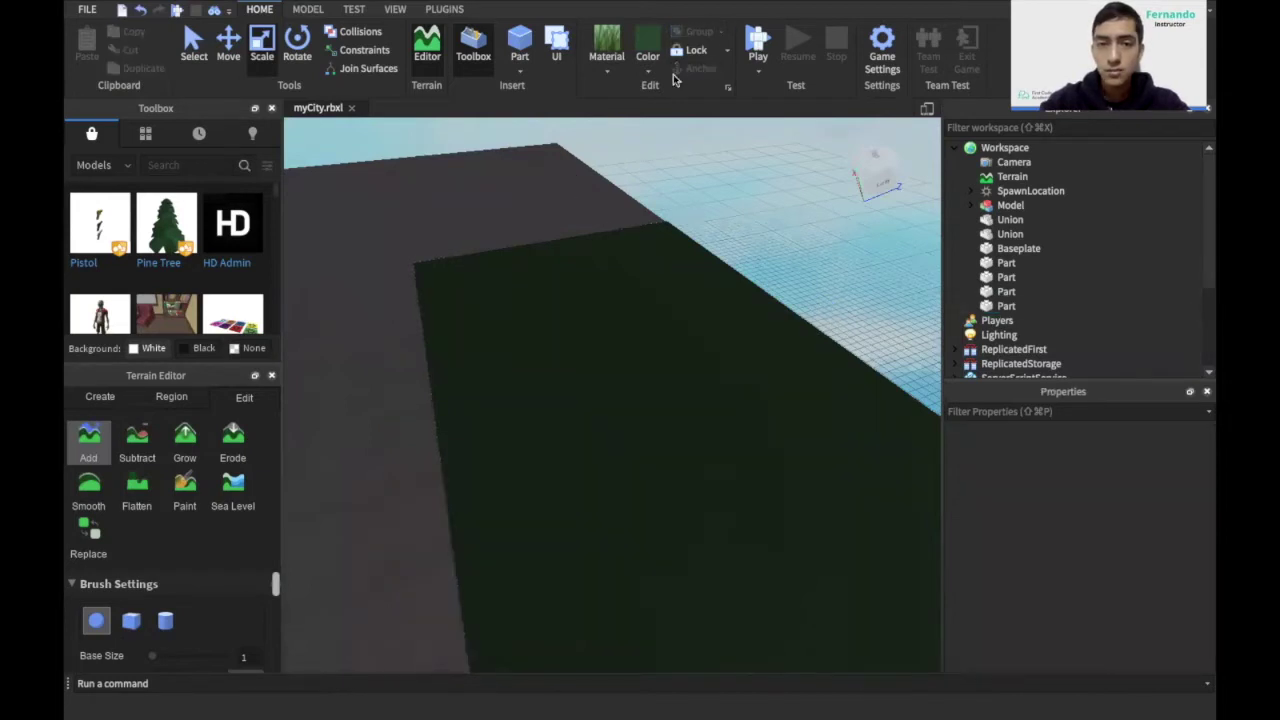
- Change the material of the red building's flat green roof part to Concrete
right_drag(577, 333, 481, 413)
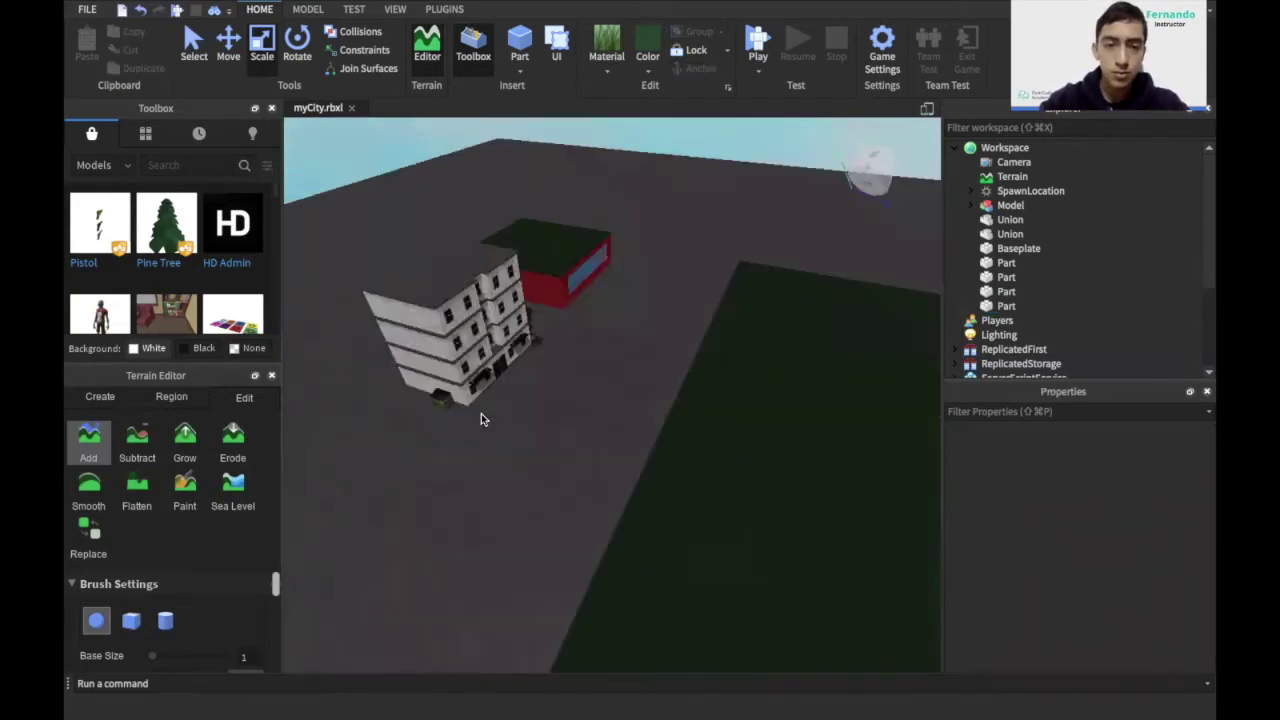
right_drag(457, 468, 362, 445)
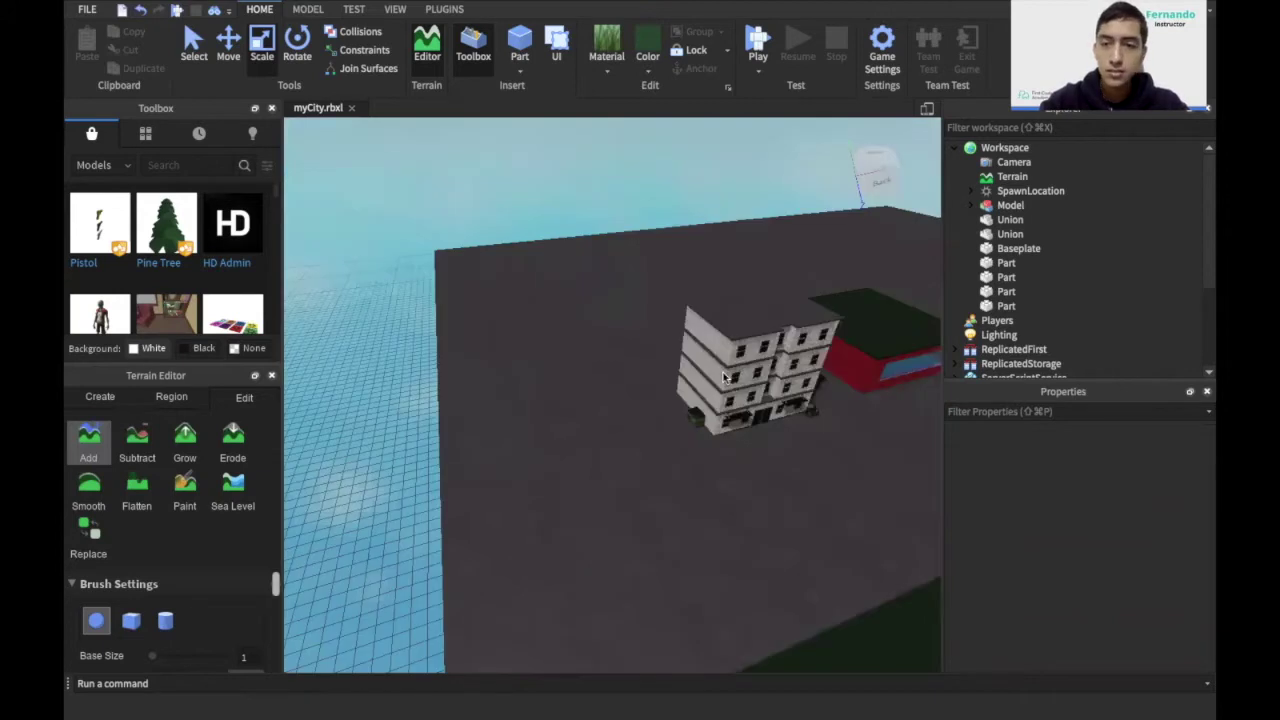
click(1003, 264)
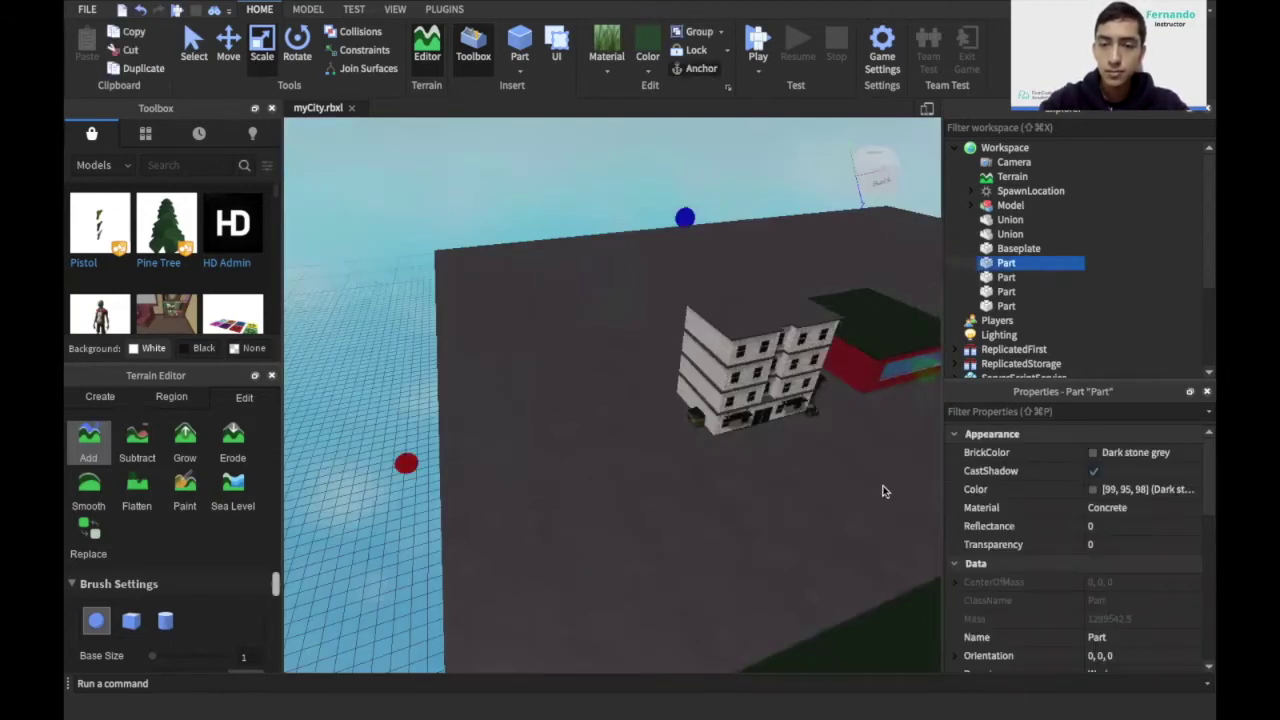
right_drag(883, 487, 883, 487)
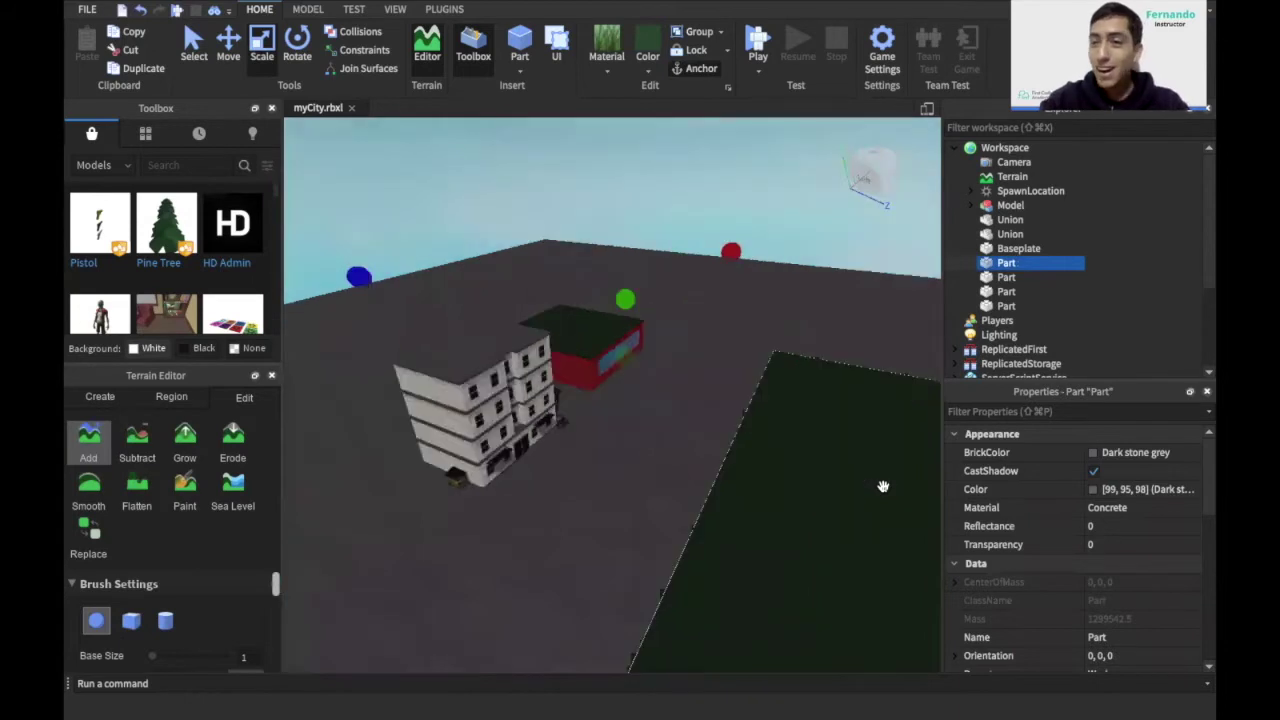
scroll(623, 362, up, 3)
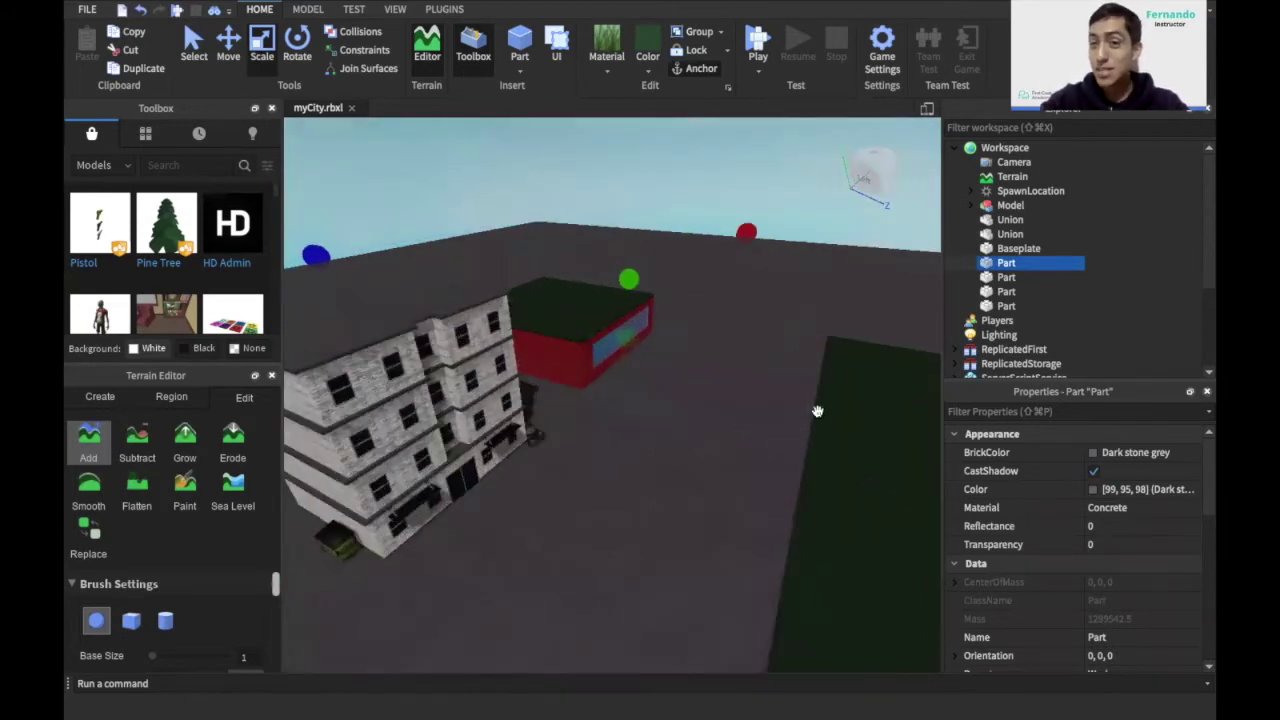
click(548, 314)
right_drag(900, 482, 908, 485)
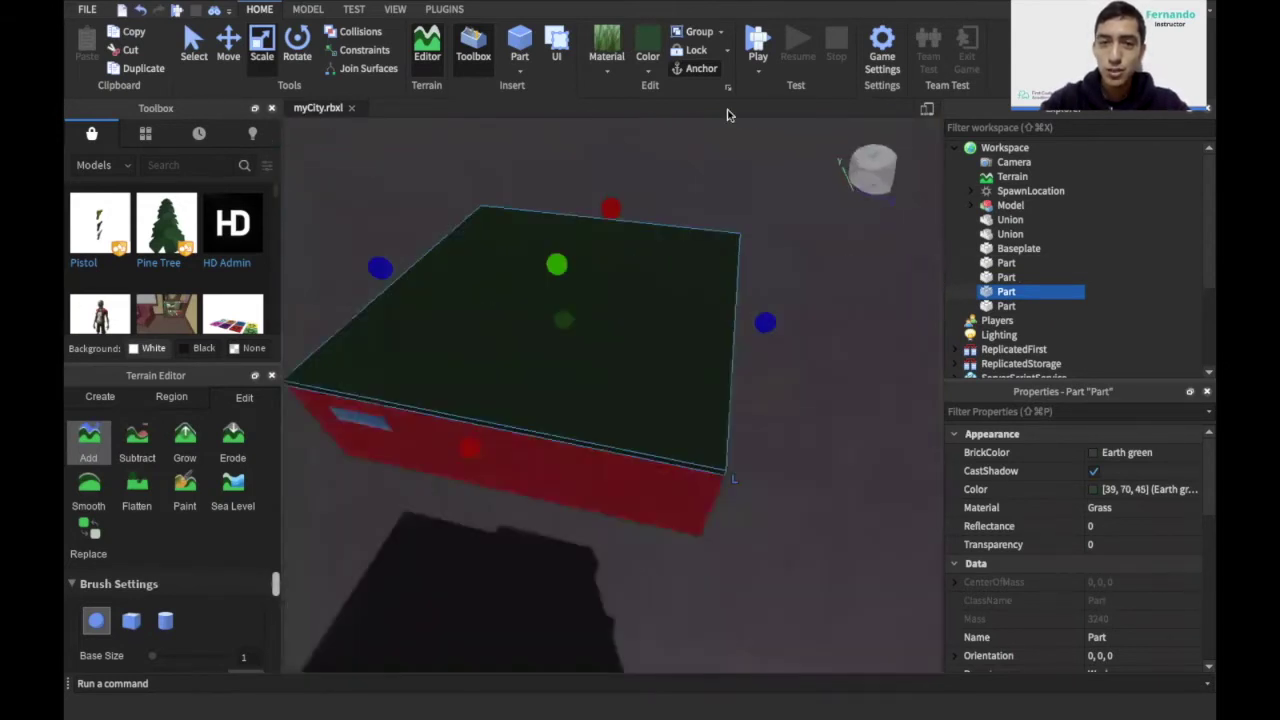
click(612, 68)
click(625, 132)
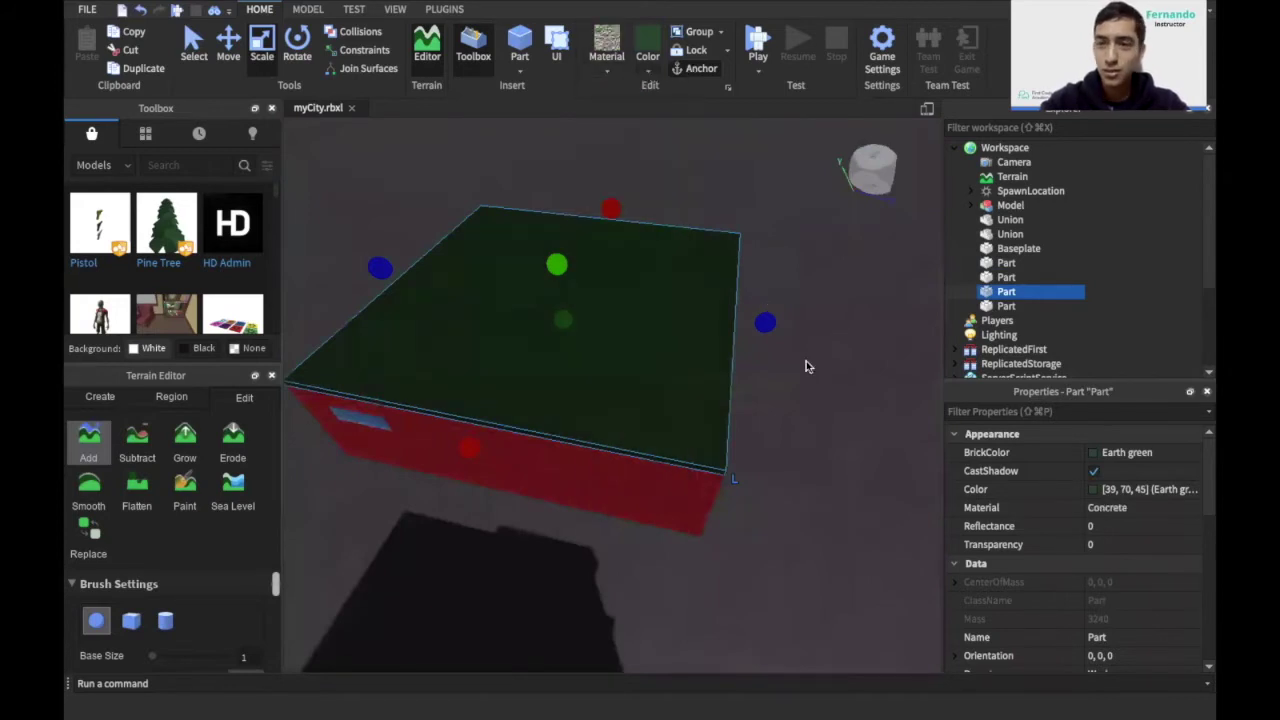
- Activate the terrain Add tool over the green ground and enlarge the Terrain Editor so more brush settings show
scroll(806, 366, up, 10)
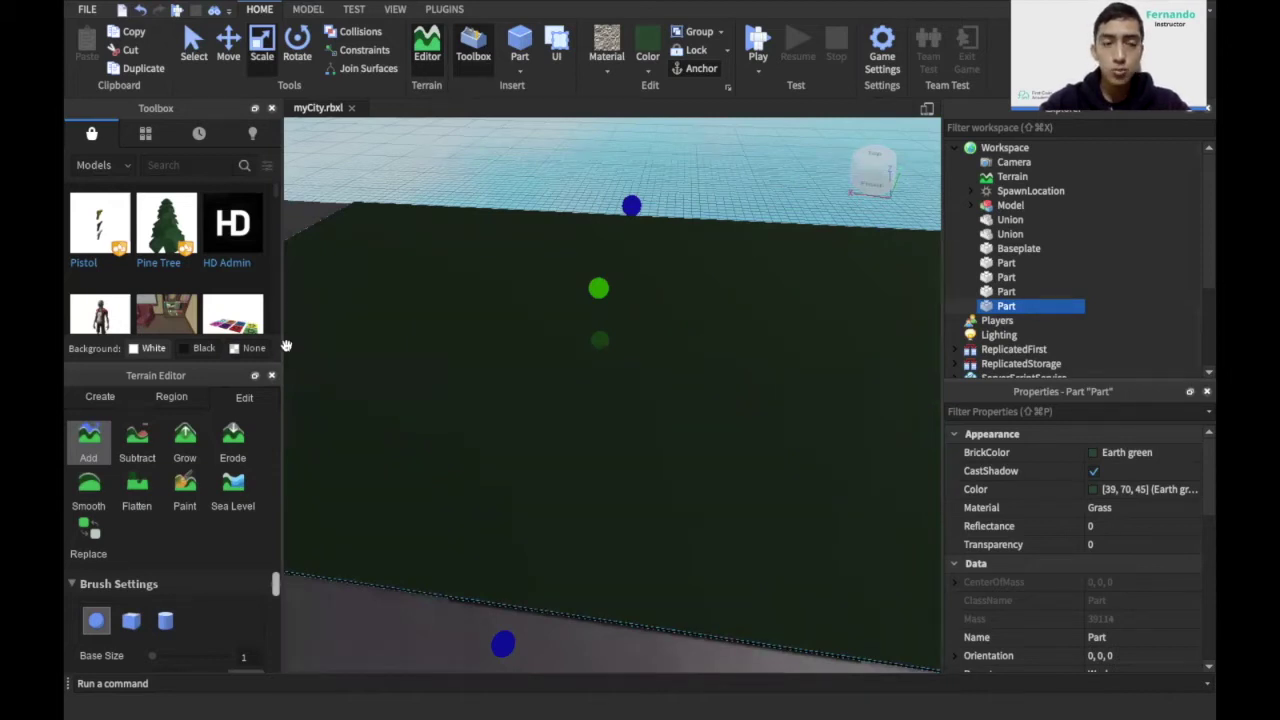
mouse_move(200, 262)
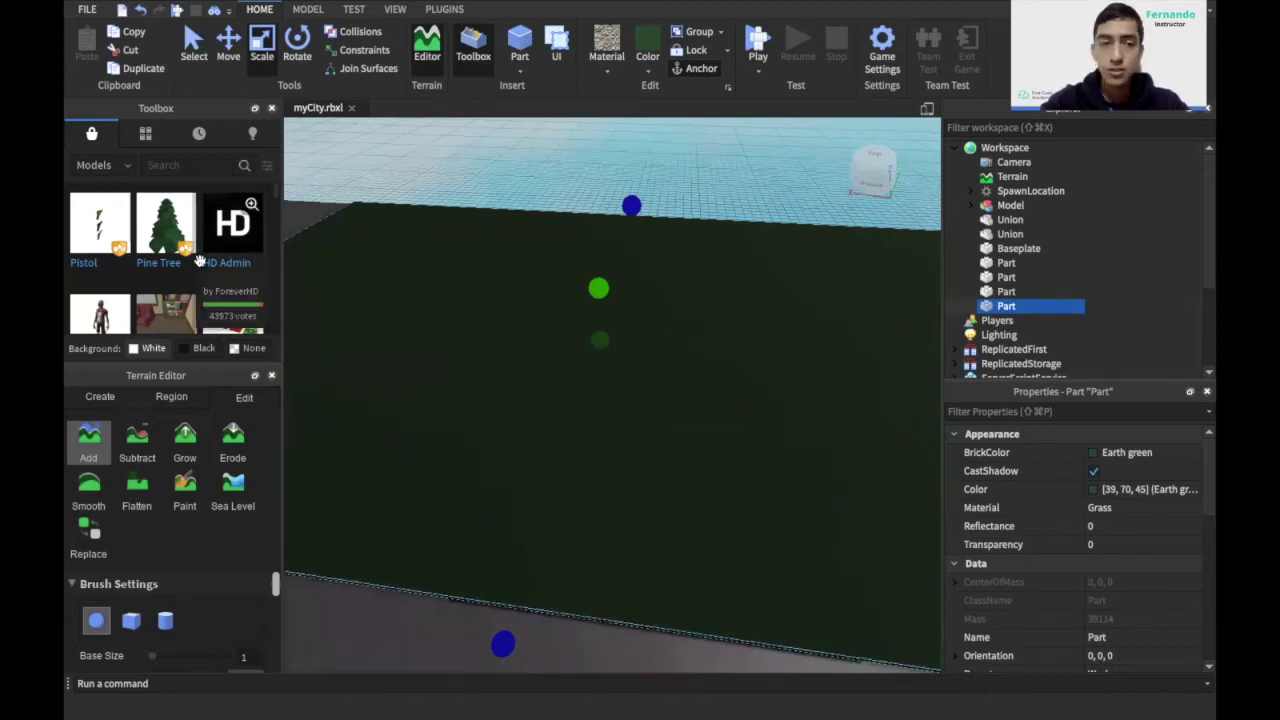
scroll(200, 262, down, 3)
scroll(200, 262, up, 3)
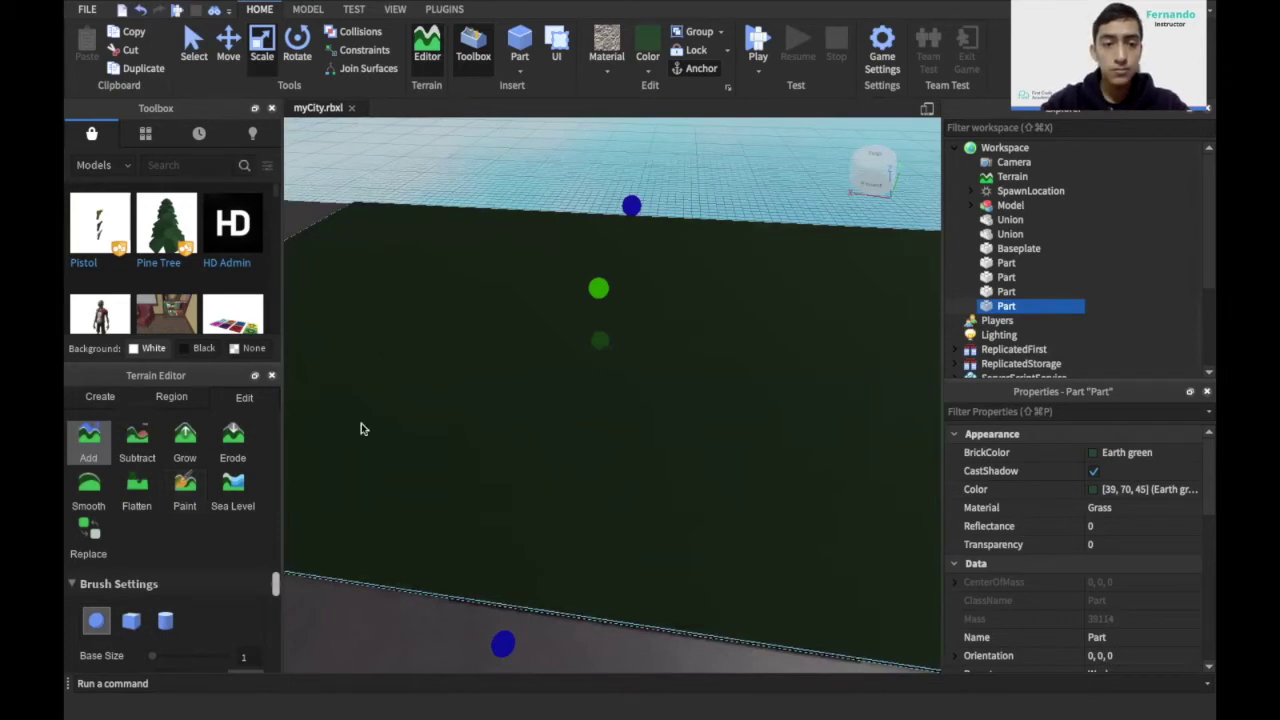
click(93, 450)
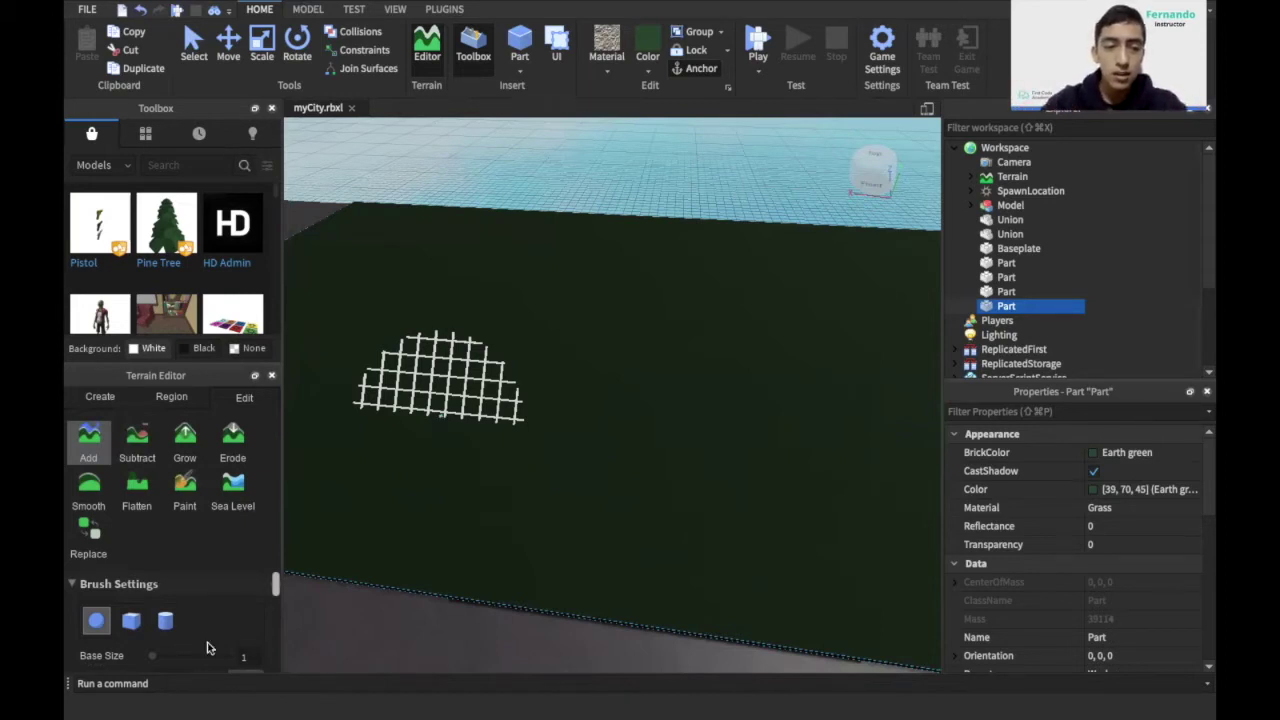
scroll(207, 647, down, 1)
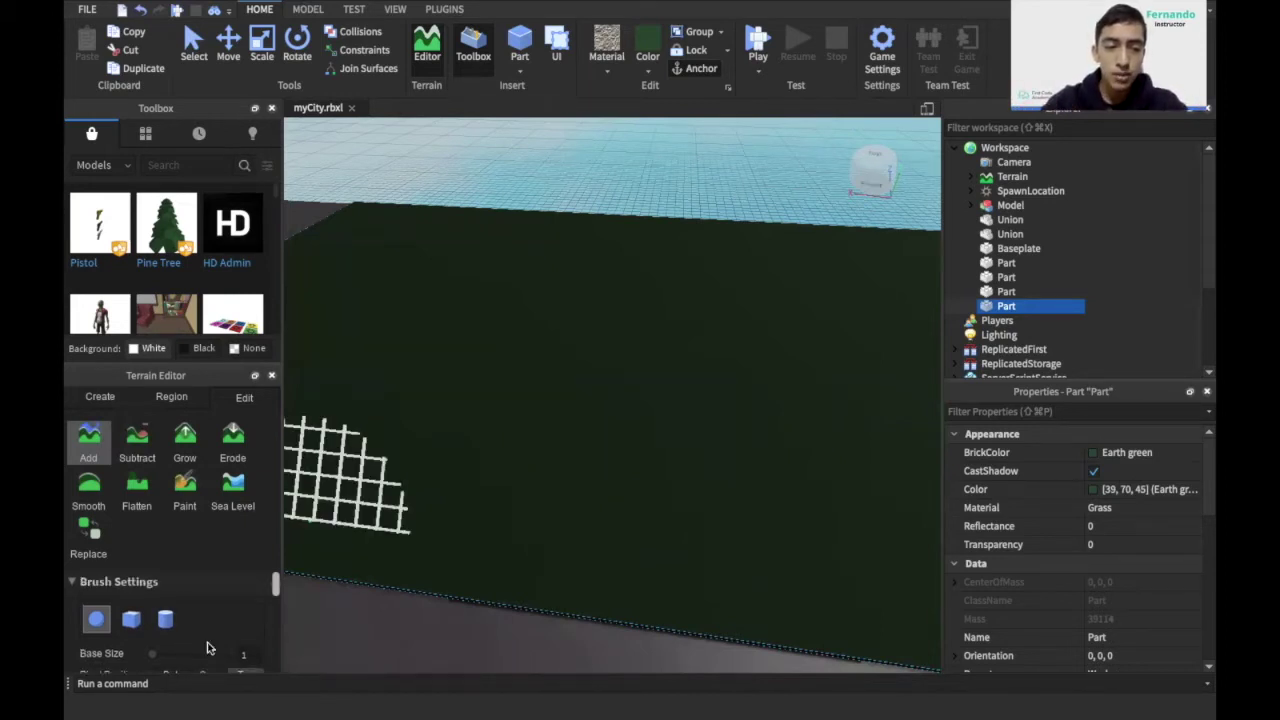
scroll(207, 645, up, 1)
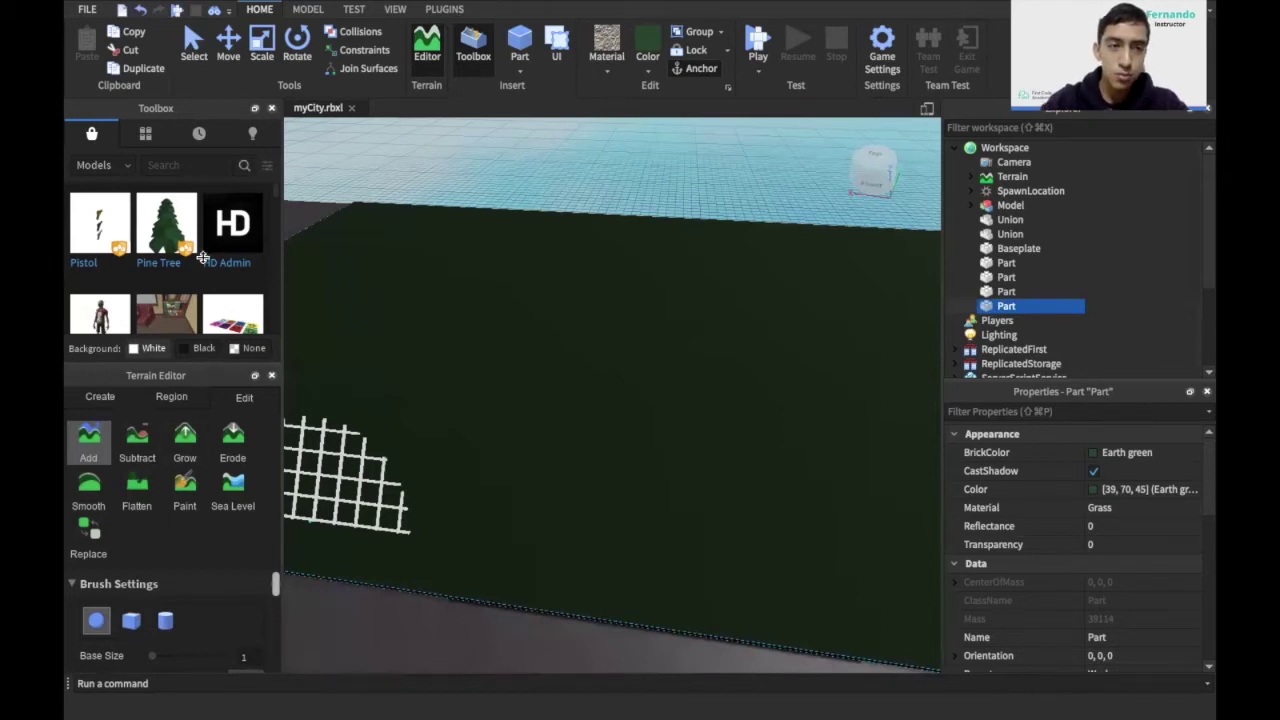
drag(203, 258, 203, 247)
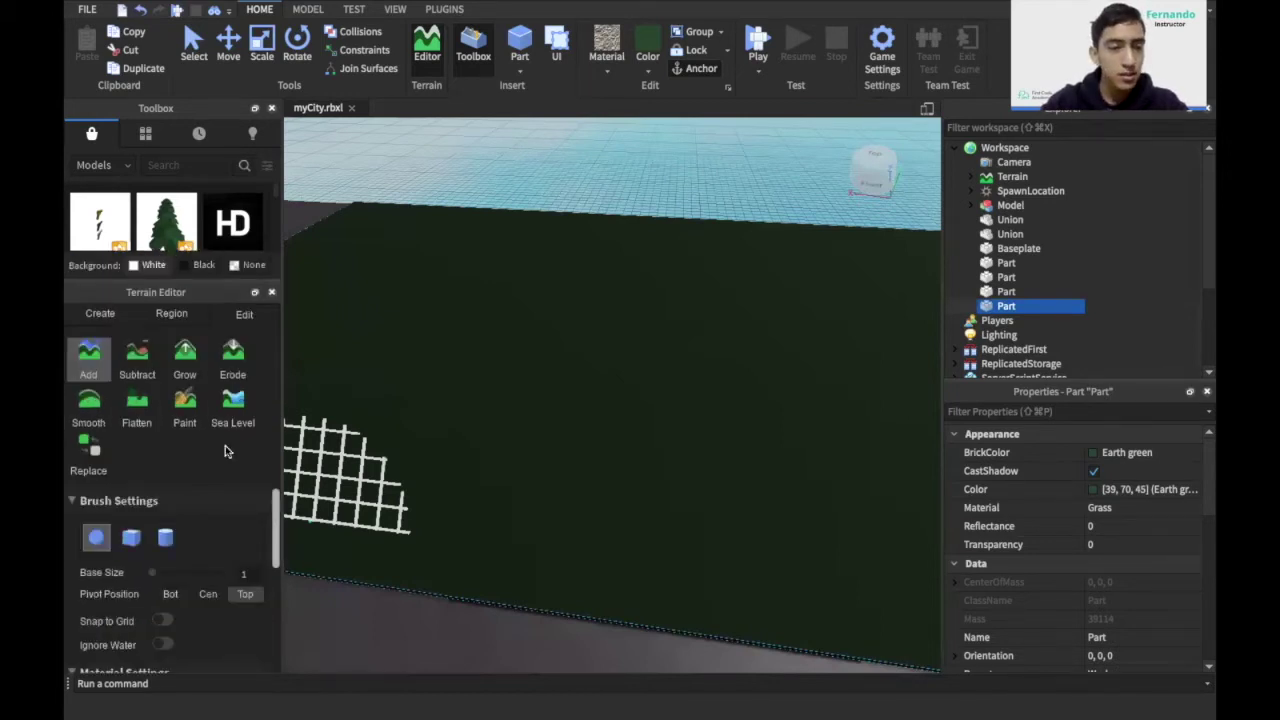
- Set the spherical brush to pivot position Bot and base size 8, and try a terrain stroke on the green ground
click(170, 594)
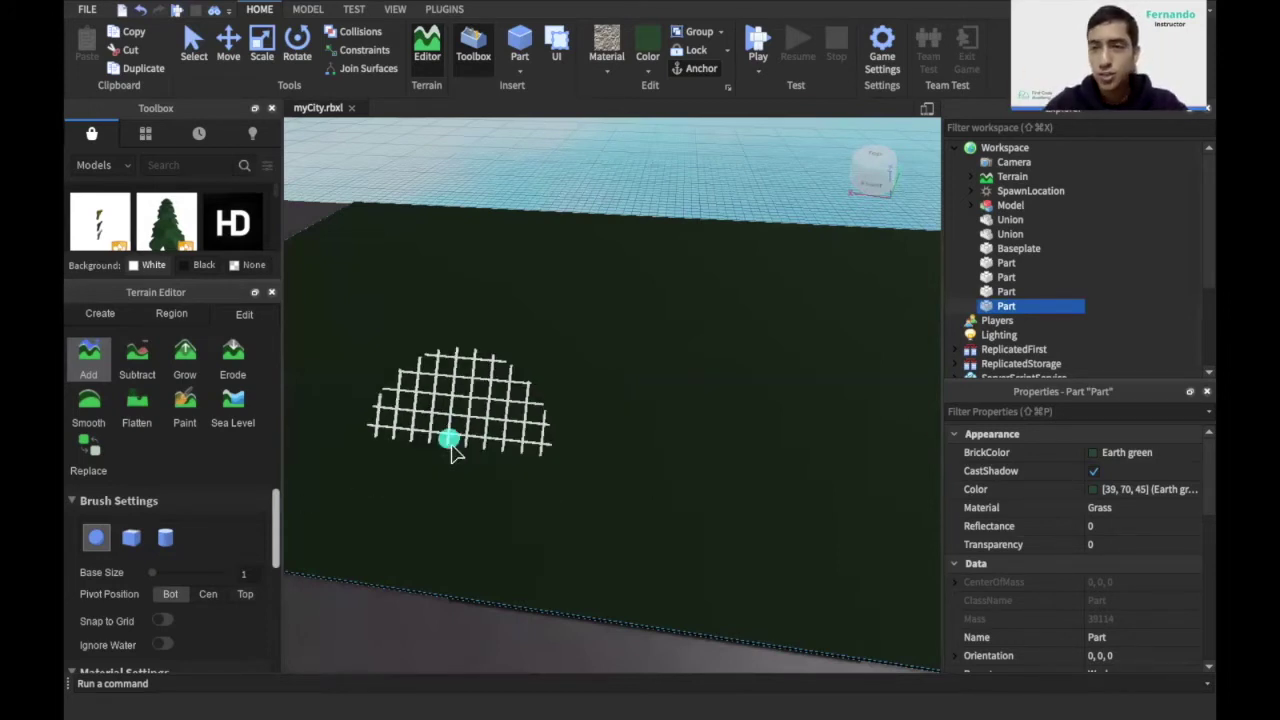
click(158, 573)
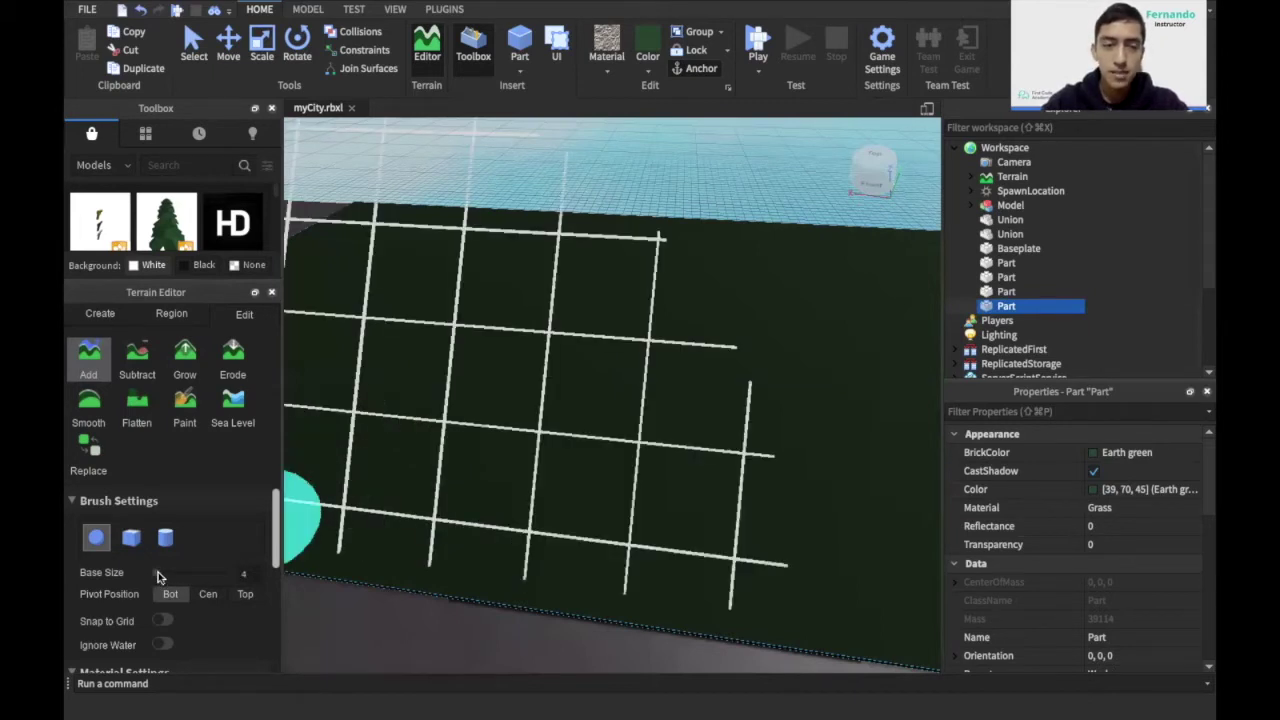
drag(158, 572, 159, 576)
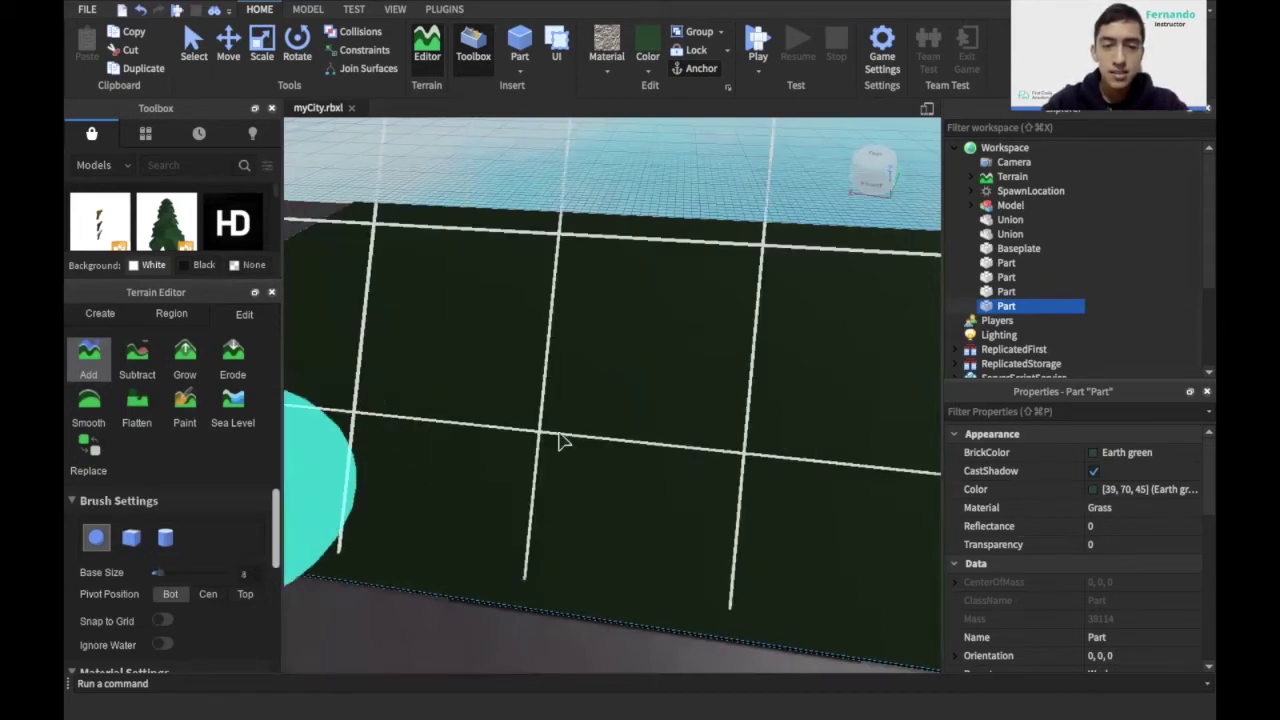
drag(609, 395, 692, 387)
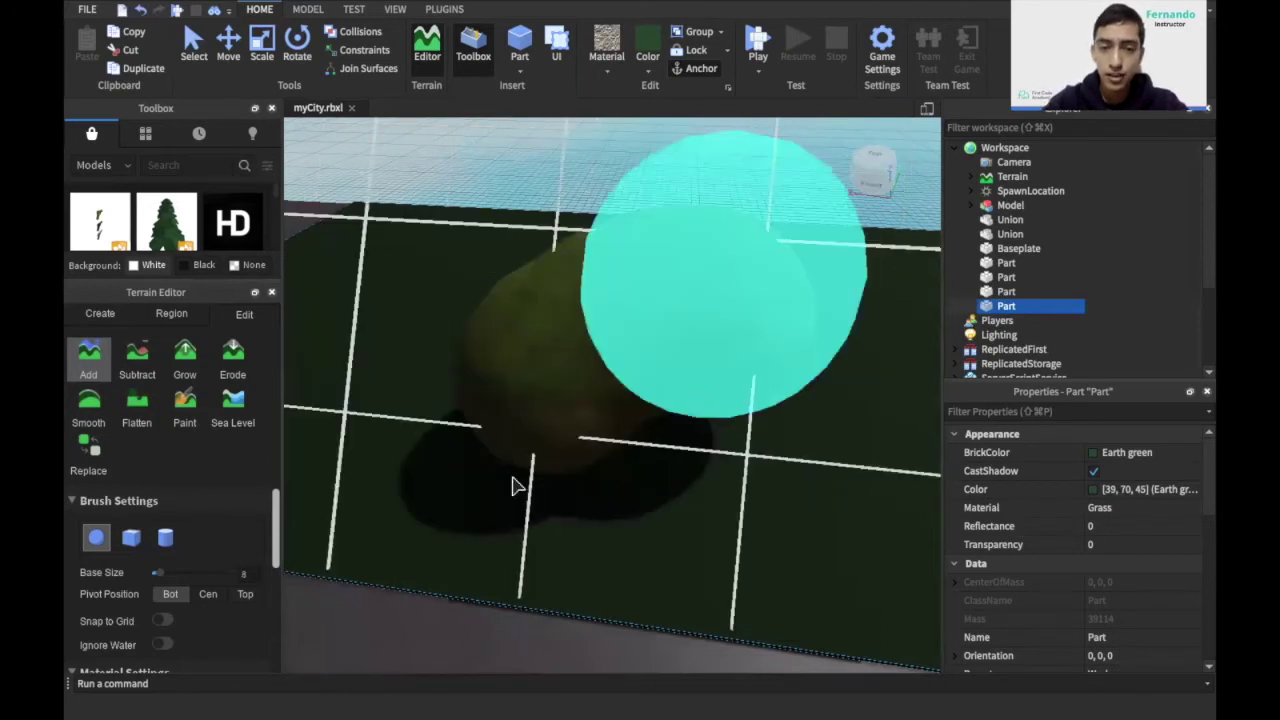
right_drag(617, 458, 617, 458)
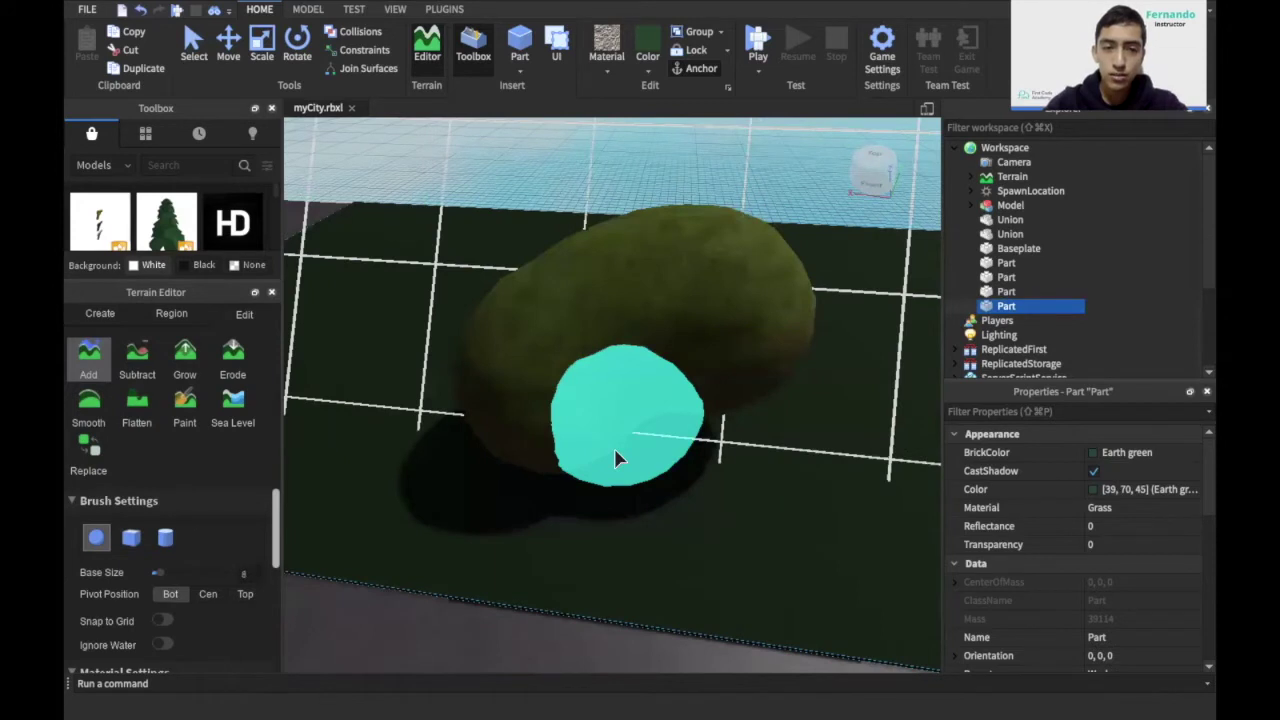
- Change the brush's pivot position to Cen, try a curved terrain stroke on the green ground, and undo it
click(208, 594)
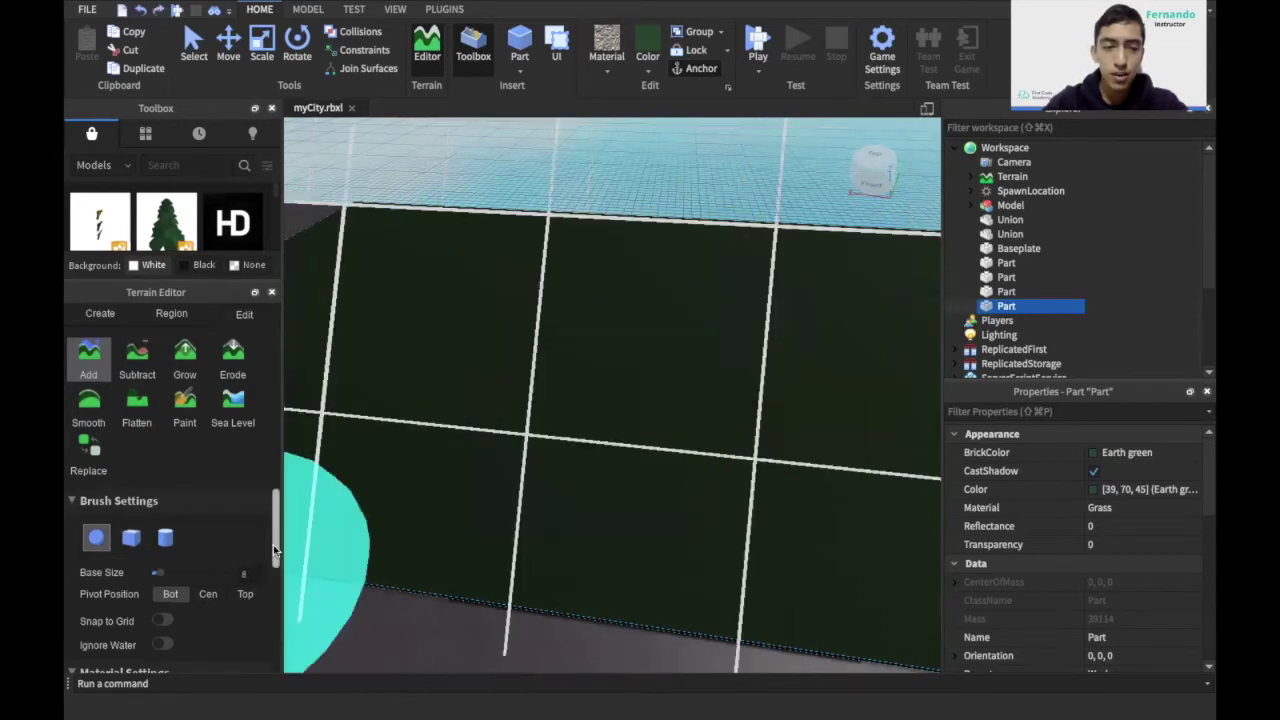
click(670, 366)
mouse_move(667, 359)
mouse_down()
mouse_move(661, 402)
mouse_move(684, 407)
mouse_up()
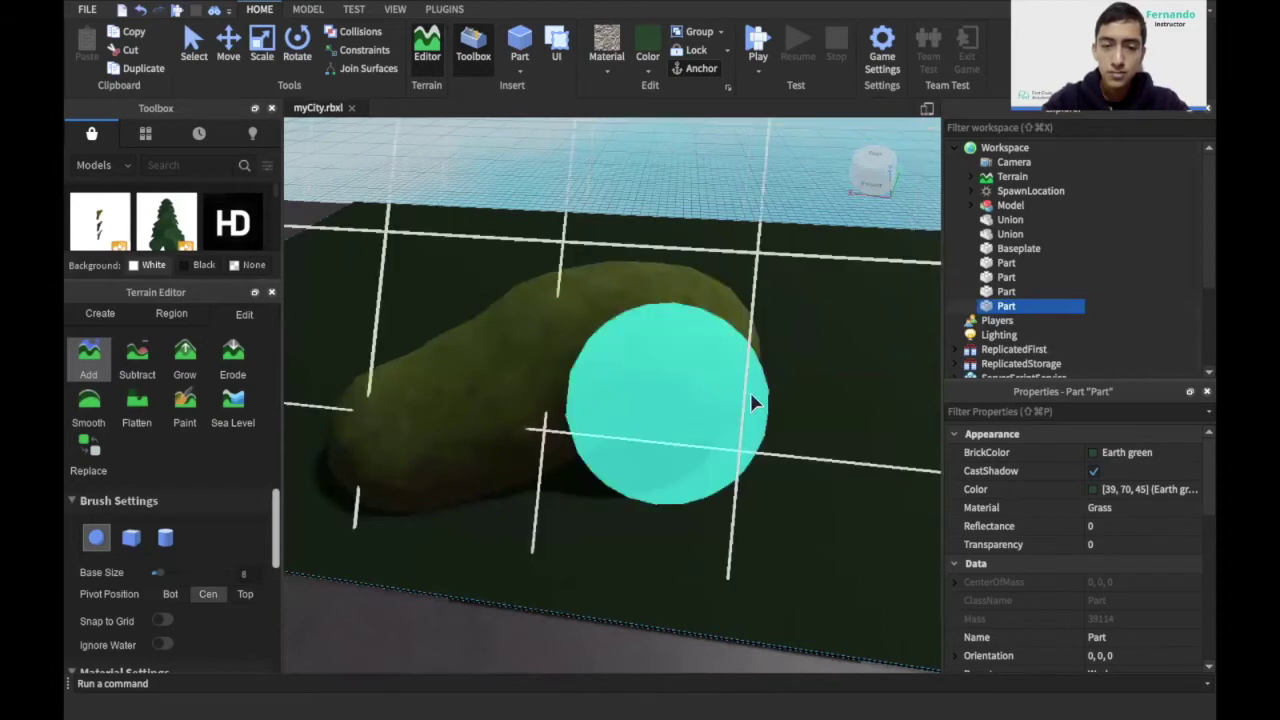
key(super+z)
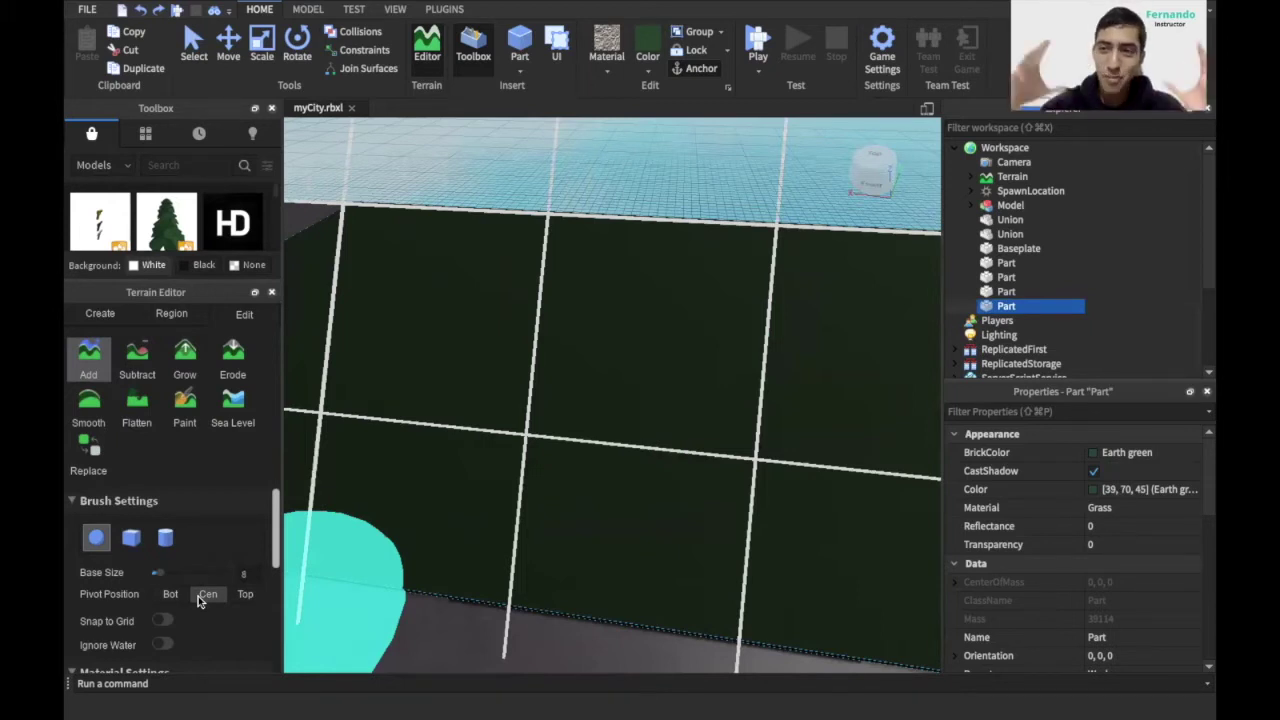
- Switch to the box-shaped terrain brush, try a few blocks on the green ground, and undo them
click(131, 539)
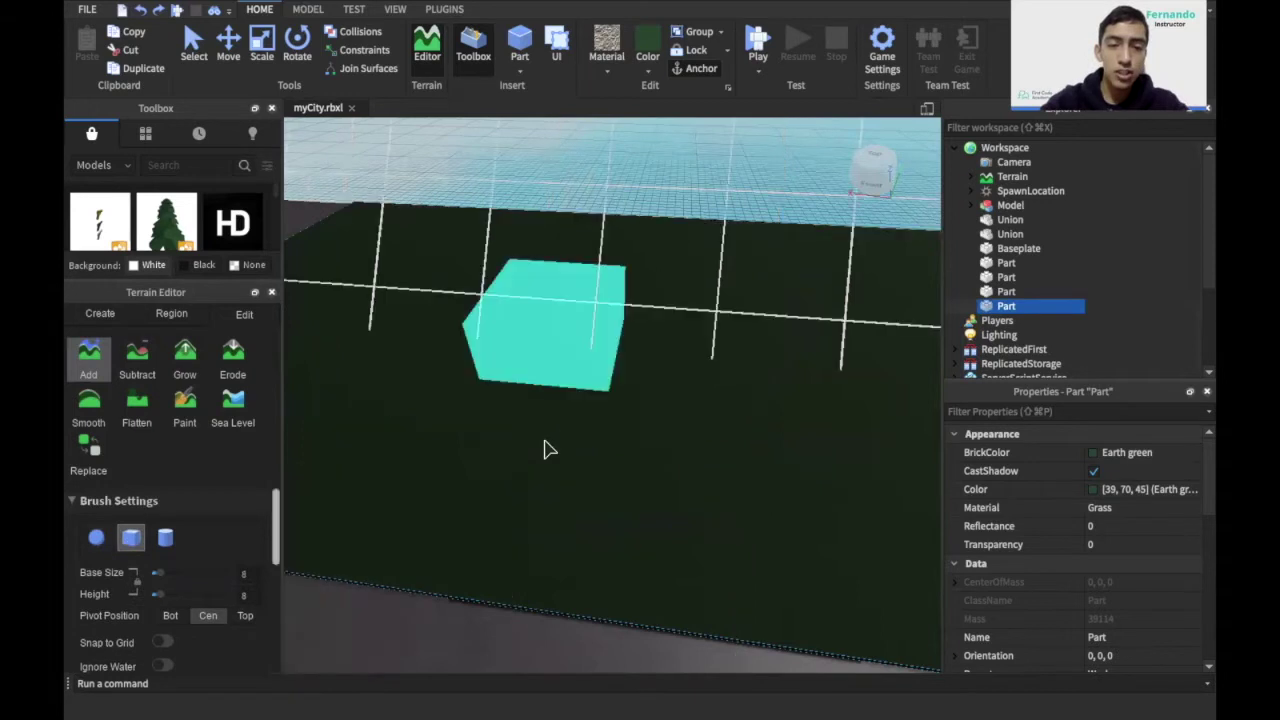
click(548, 490)
click(630, 358)
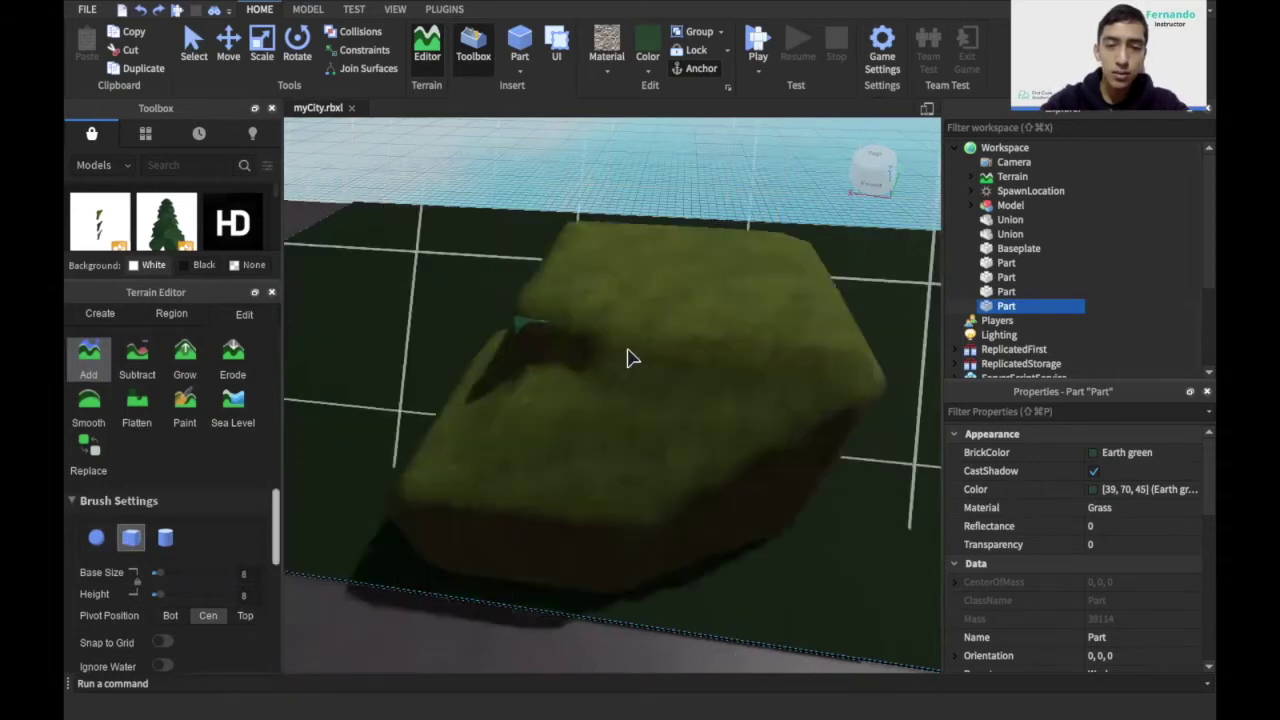
key(super+z)
- Build a raised row of terrain blocks along the green ground's building-facing edge with the size 8 box brush
click(508, 464)
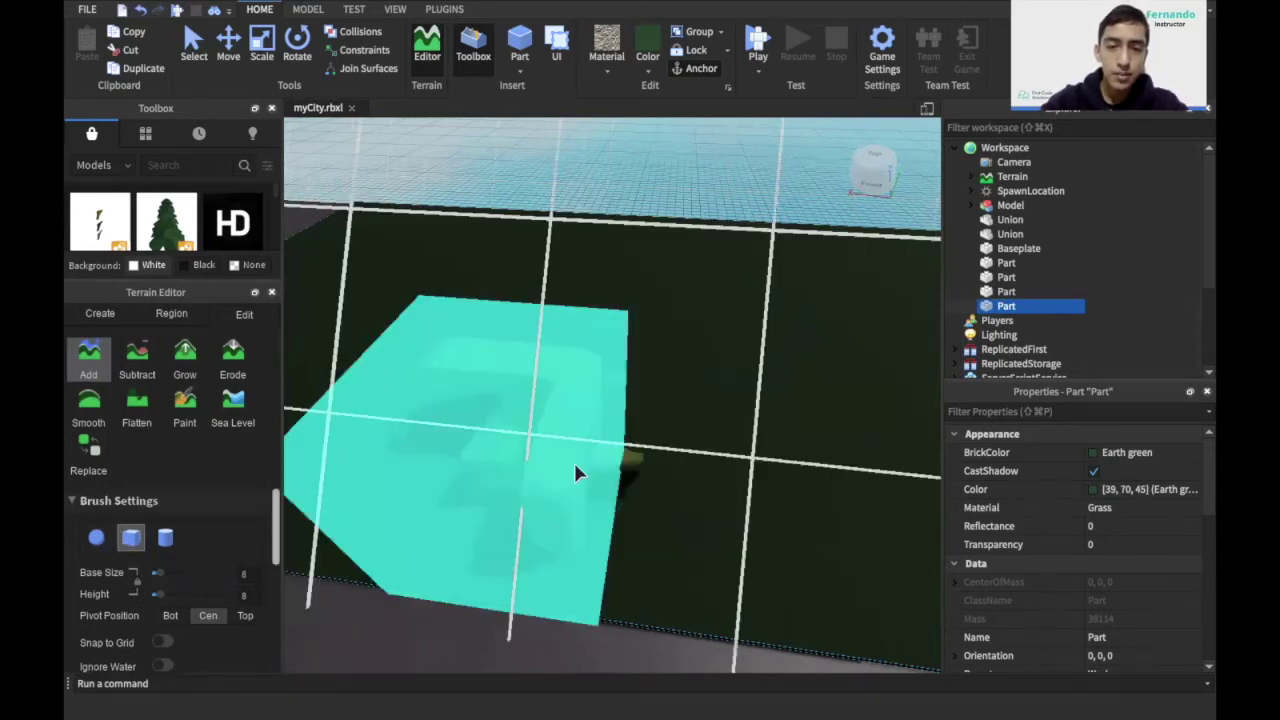
click(694, 474)
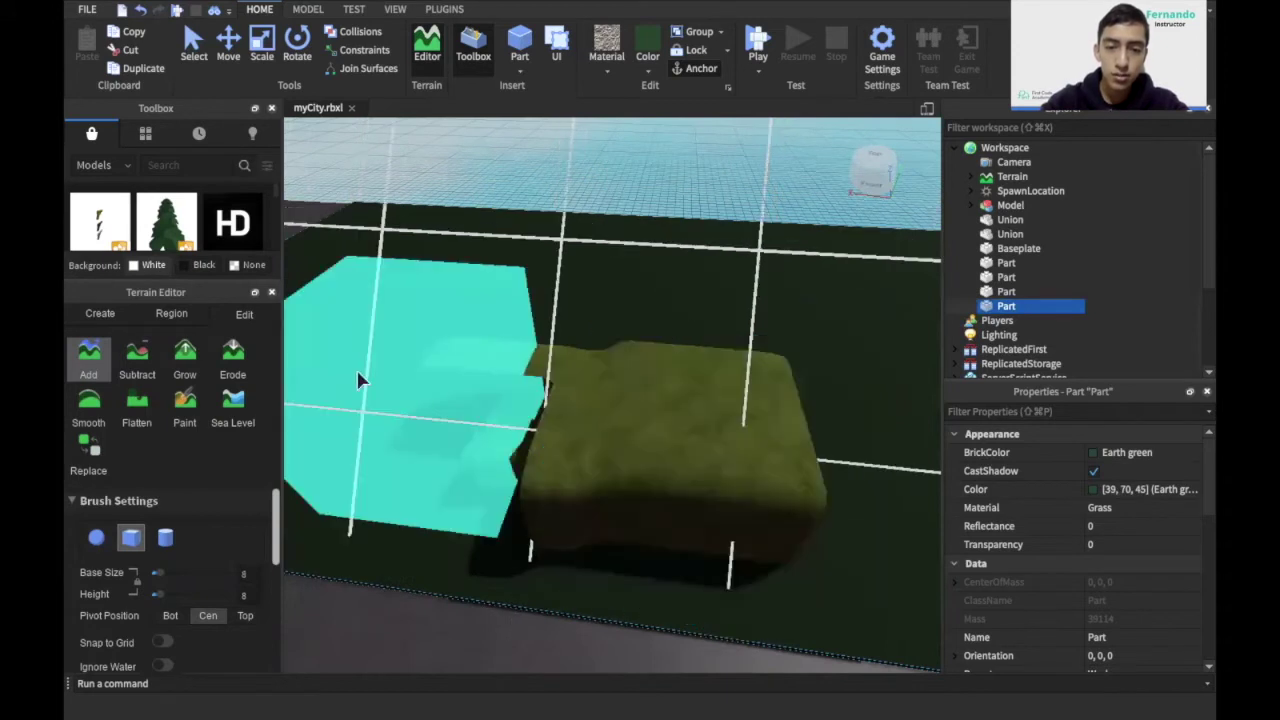
key(a)
click(496, 414)
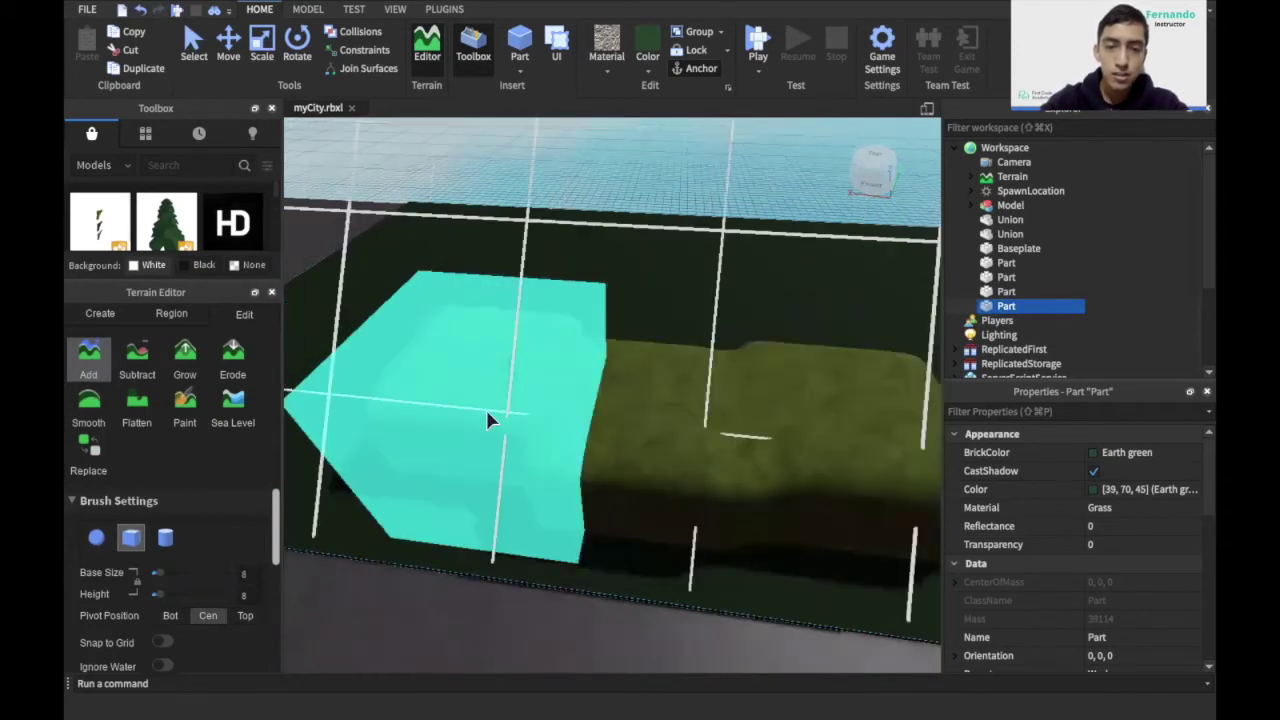
scroll(683, 369, down, 3)
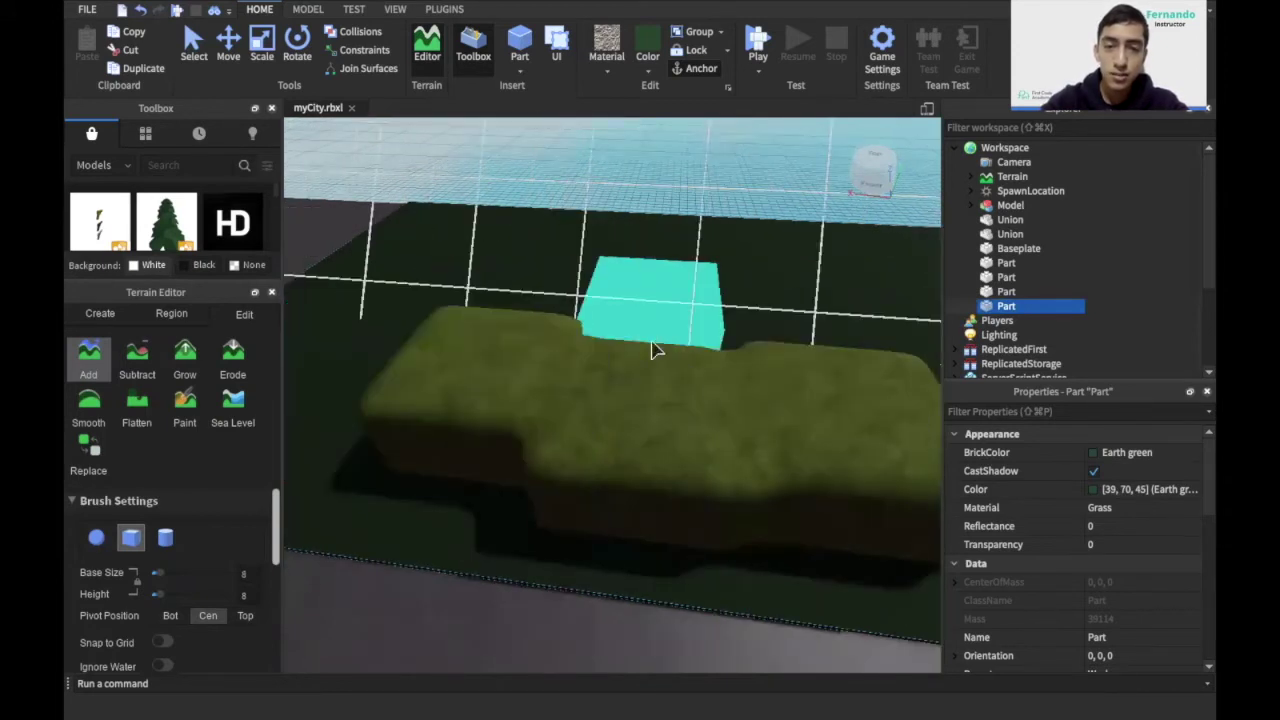
- Try an additional terrain block behind the middle of the raised row, and undo it
click(680, 349)
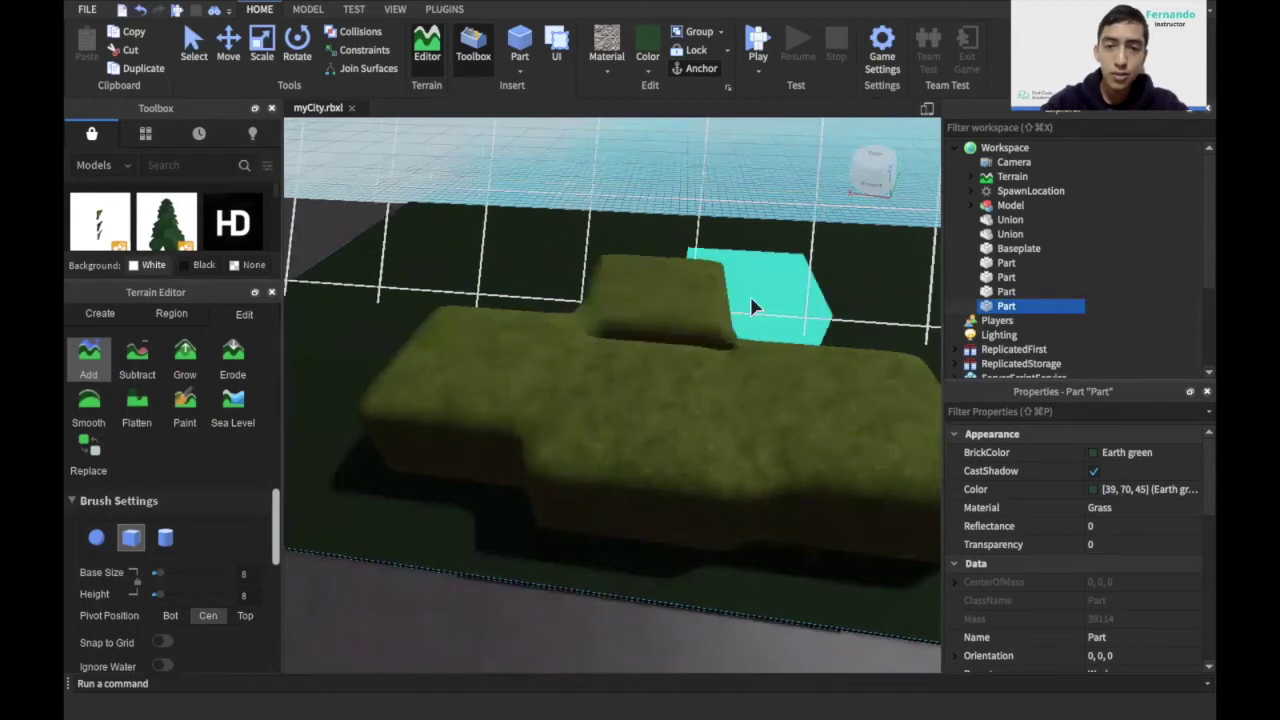
scroll(680, 308, up, 2)
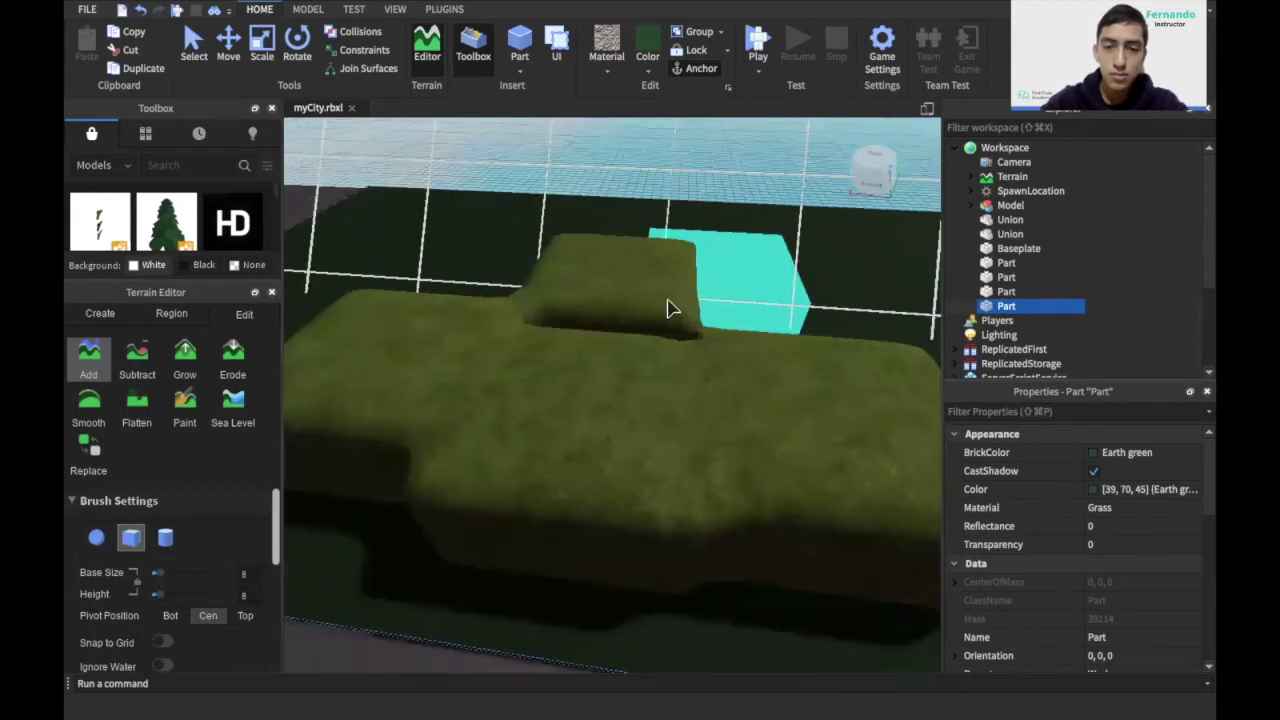
scroll(670, 309, up, 3)
key(super+z)
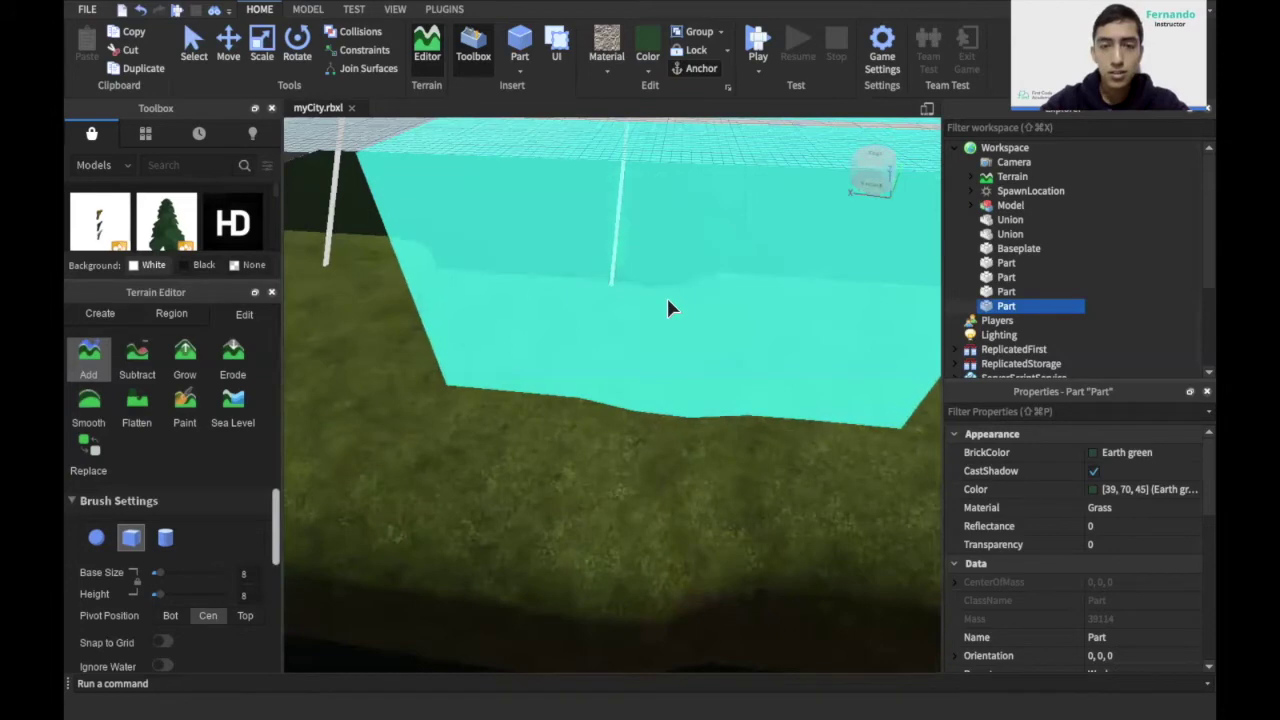
- Try a terrain block projecting from the raised row's inner side onto the open green ground
scroll(668, 308, down, 3)
scroll(668, 308, down, 3)
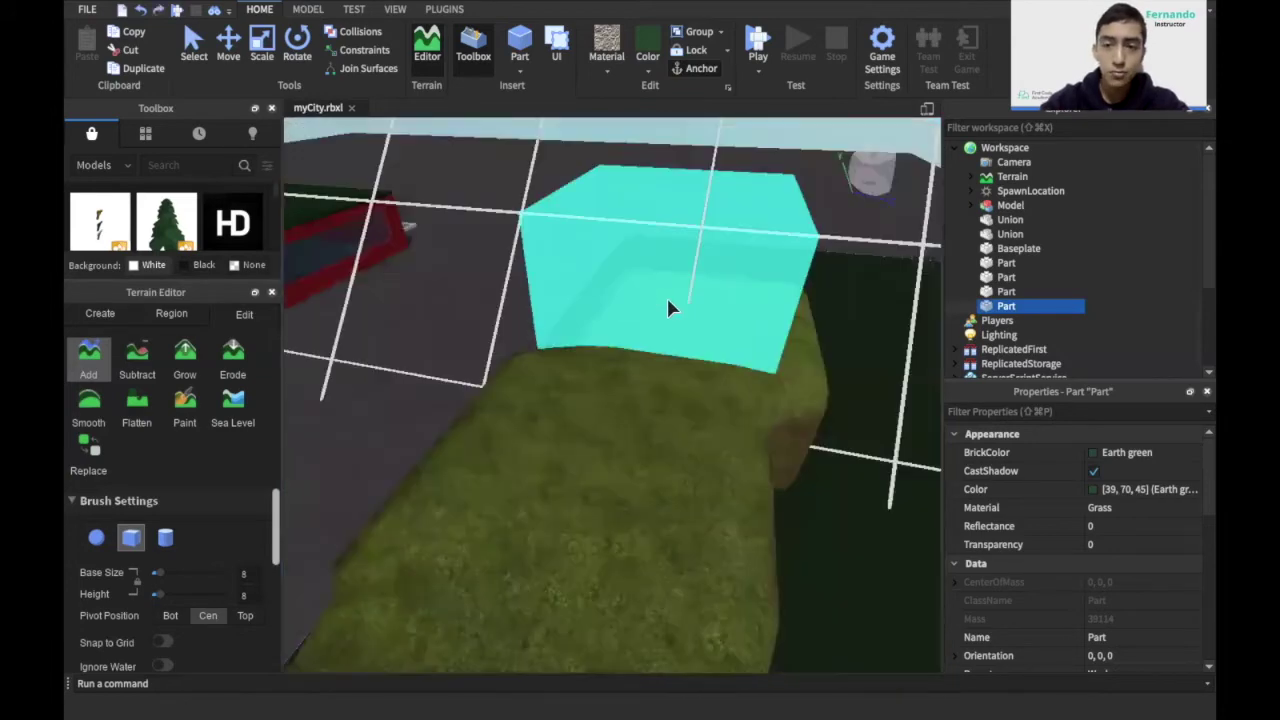
right_drag(668, 308, 634, 391)
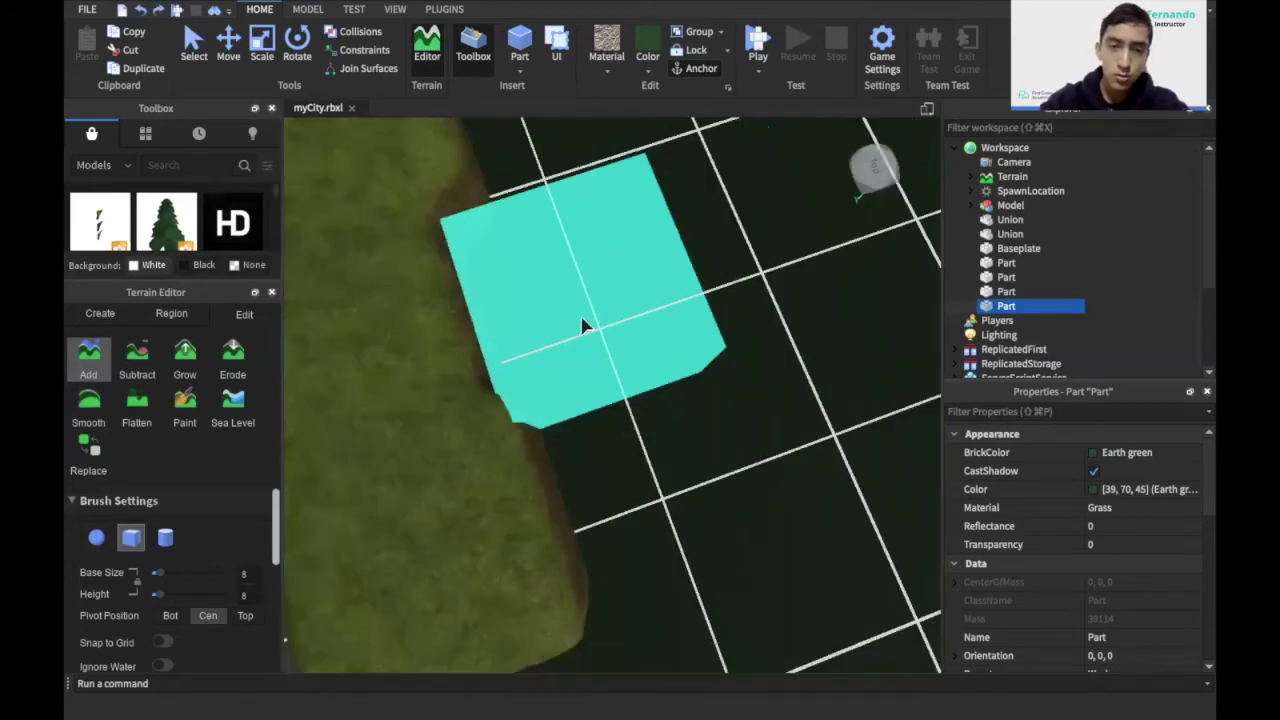
click(574, 320)
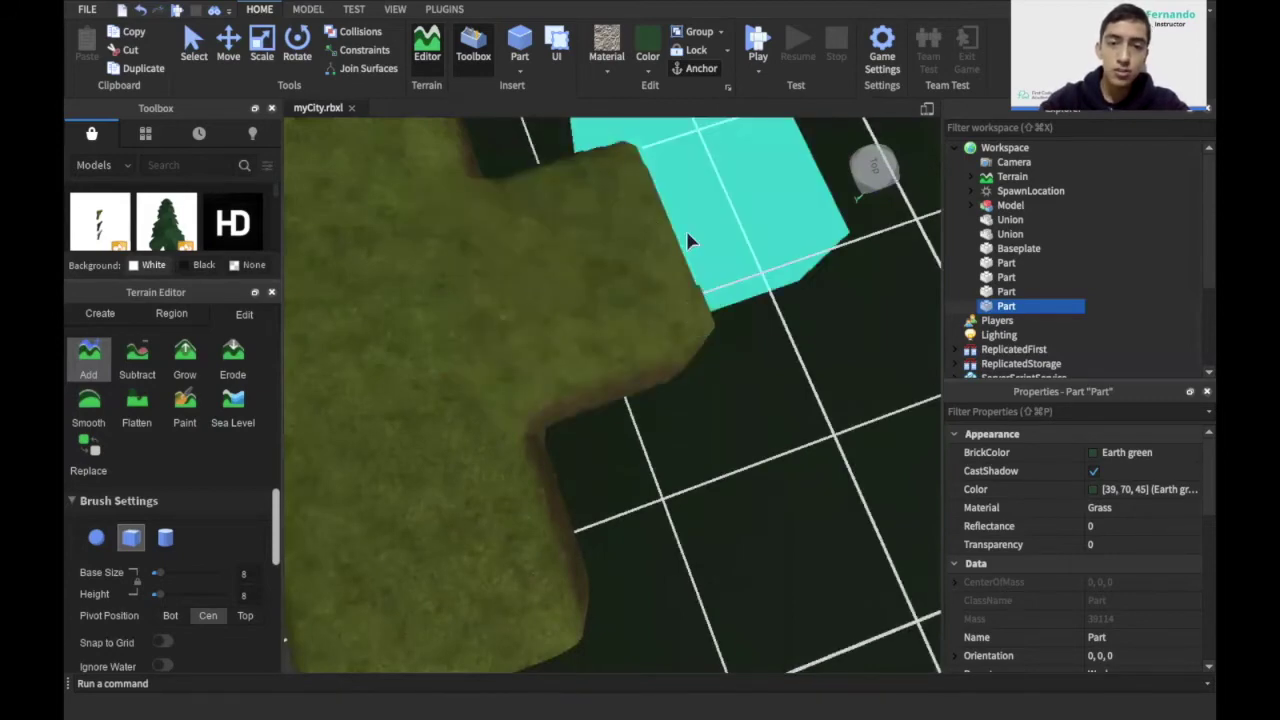
right_drag(687, 240, 687, 240)
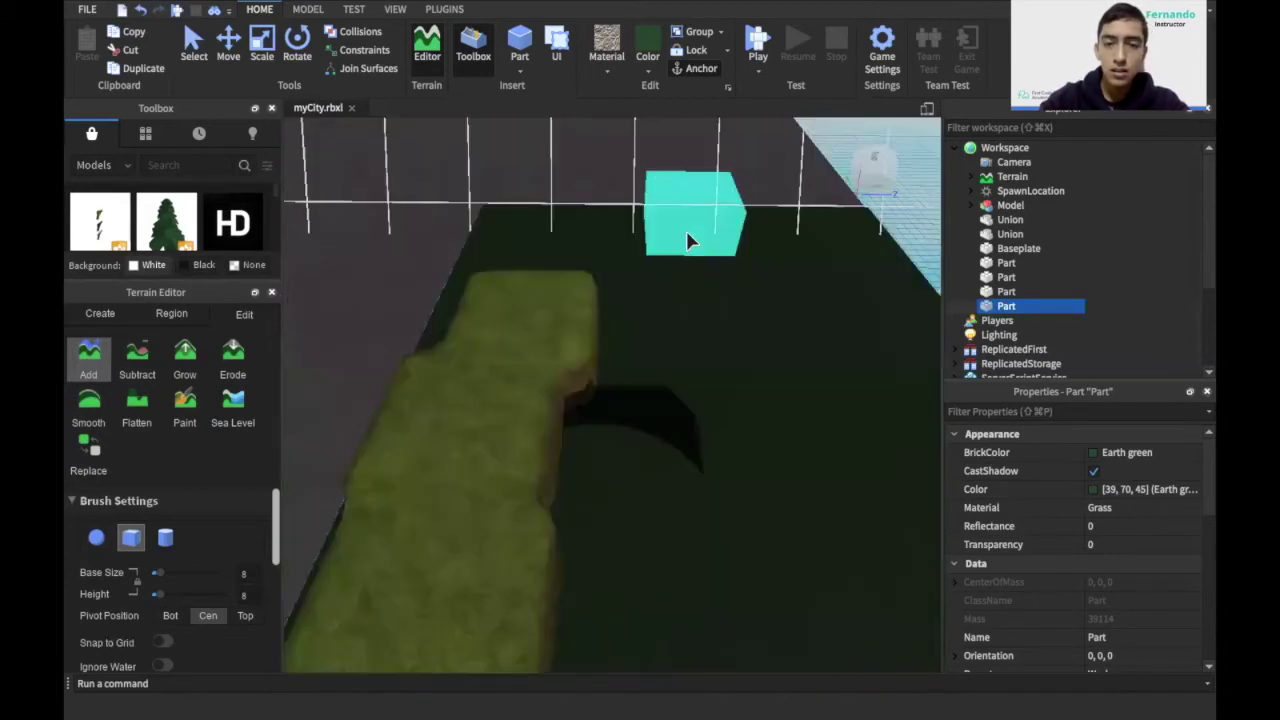
- Undo the projecting terrain block and the whole raised row along the green ground's building-facing edge
key(super+z)
key(super+z)
key(ctrl+z)
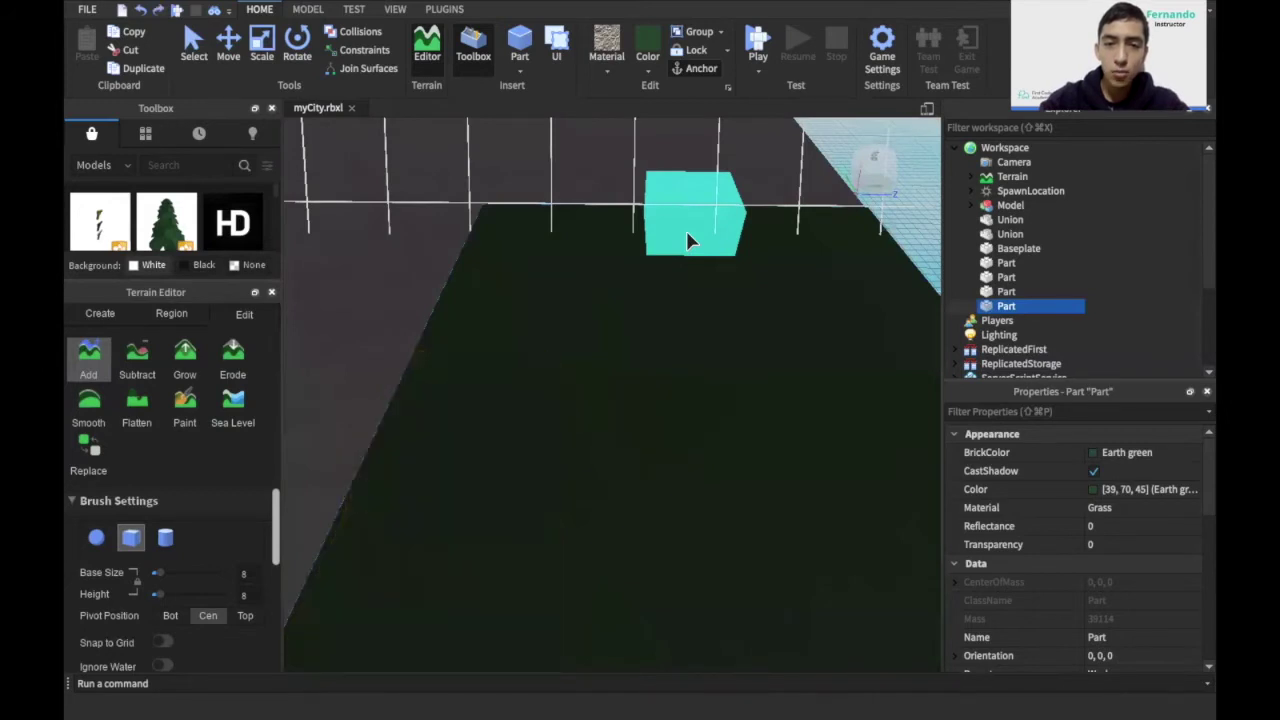
- Set the box brush's pivot position to Top and lay a terrain strip along the green ground's long water-facing edge
right_drag(776, 249, 776, 249)
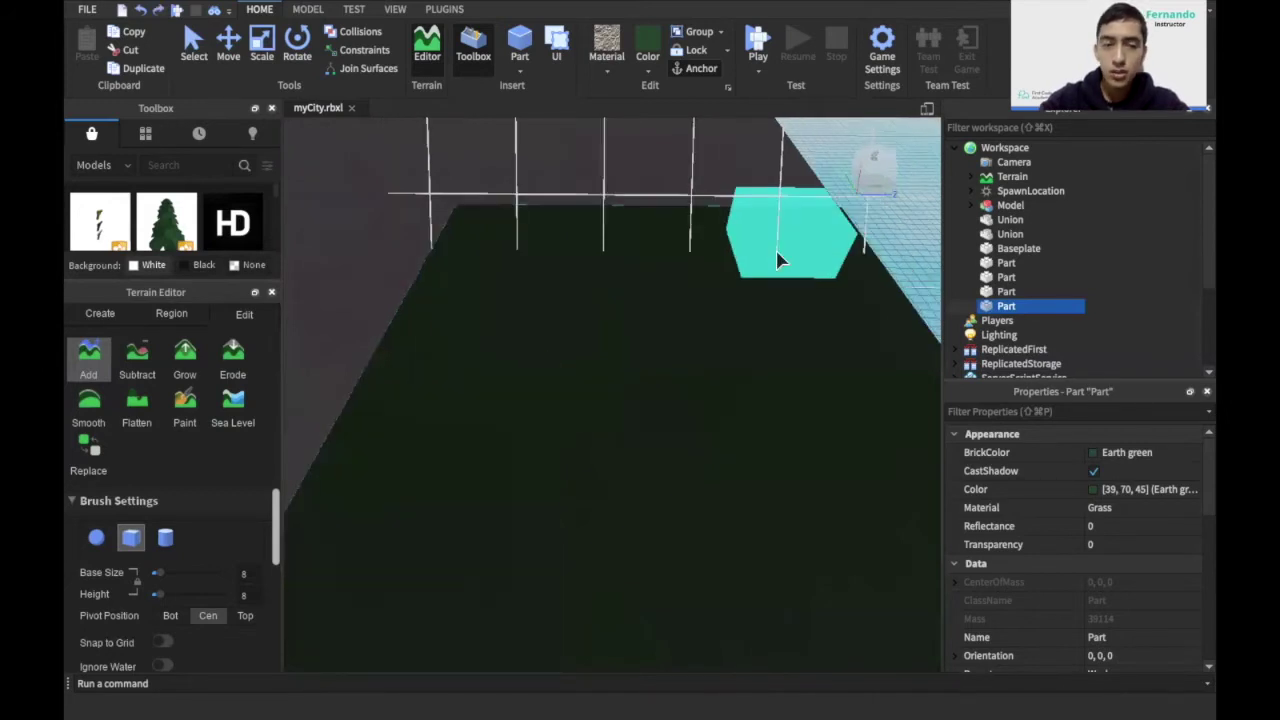
click(247, 618)
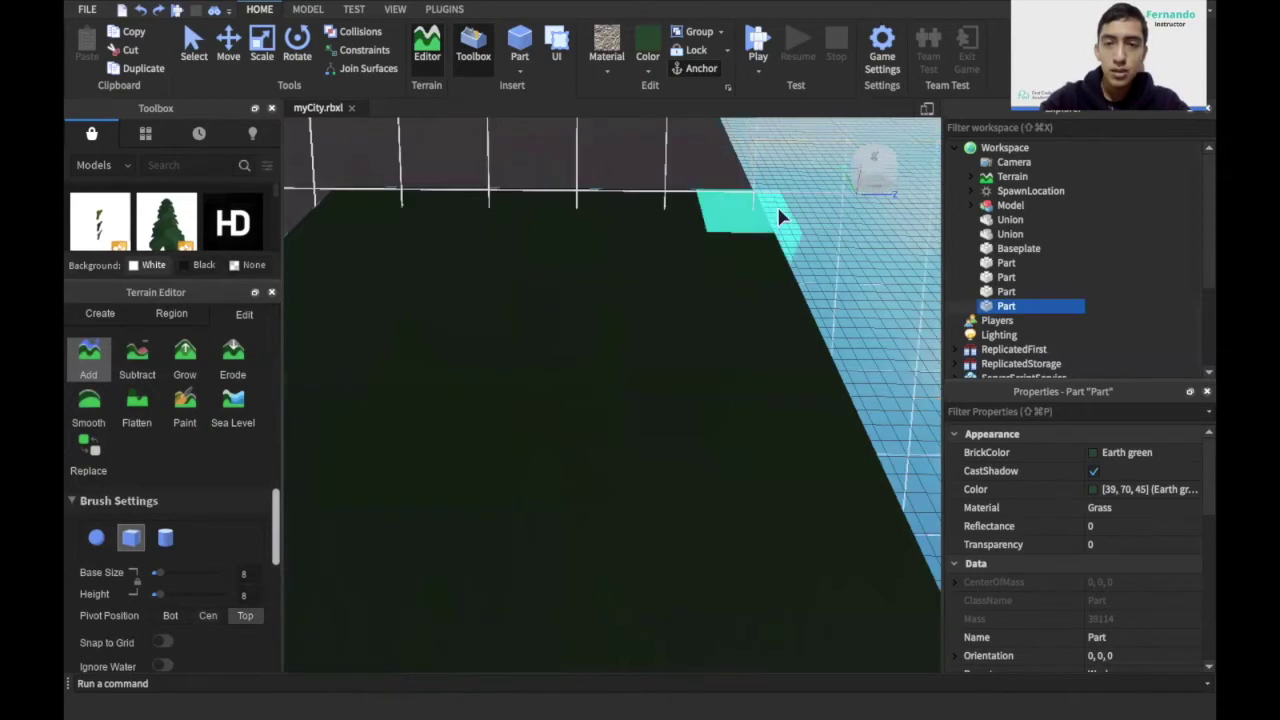
scroll(763, 247, down, 5)
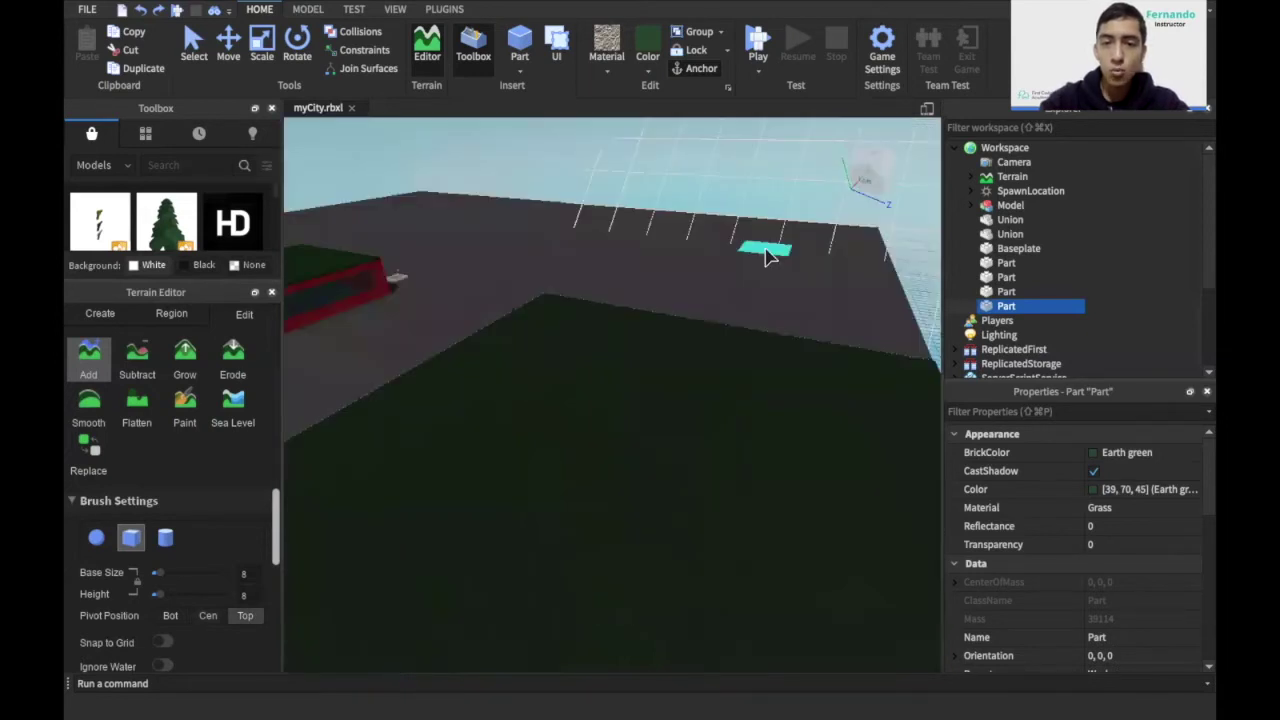
scroll(767, 257, up, 5)
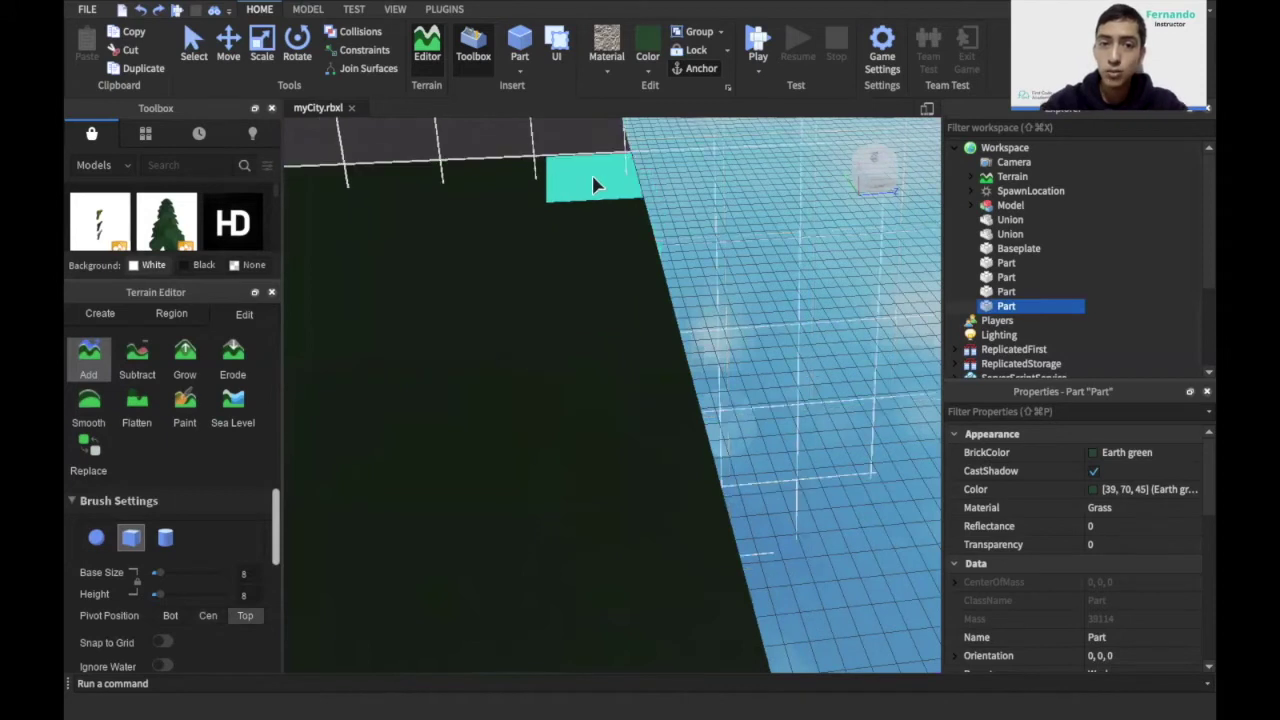
click(594, 185)
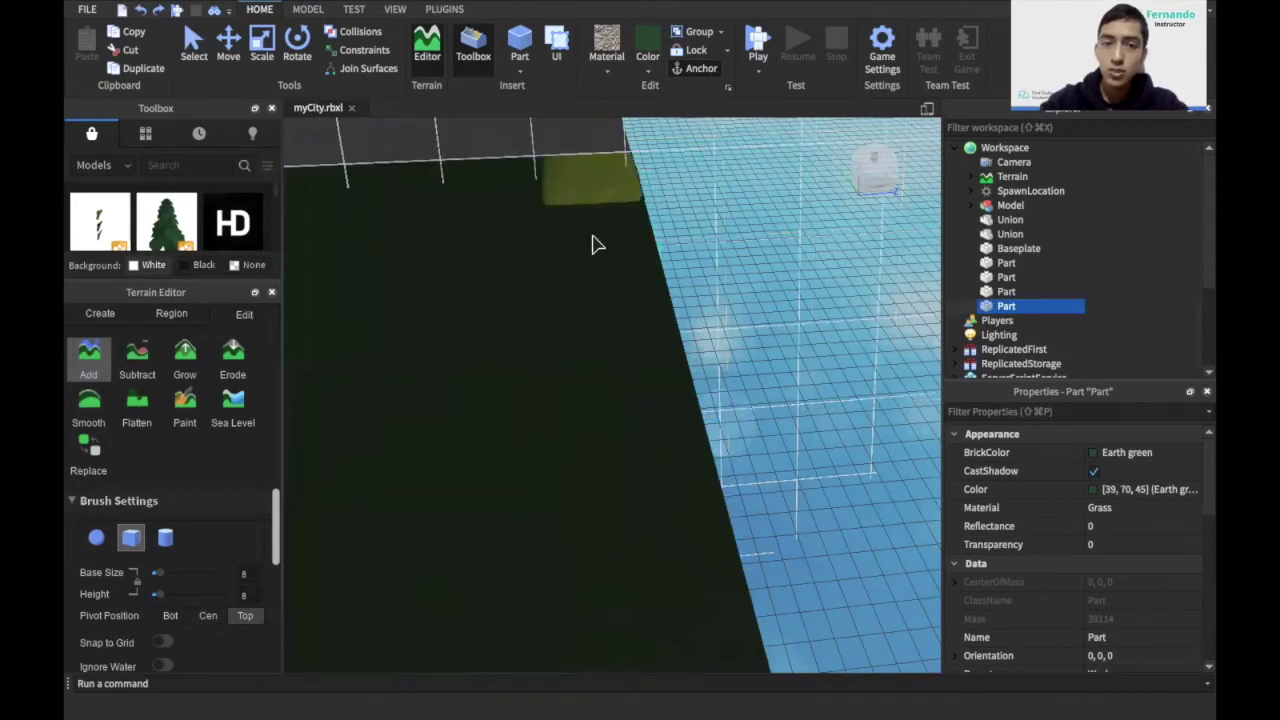
click(595, 235)
scroll(600, 266, up, 3)
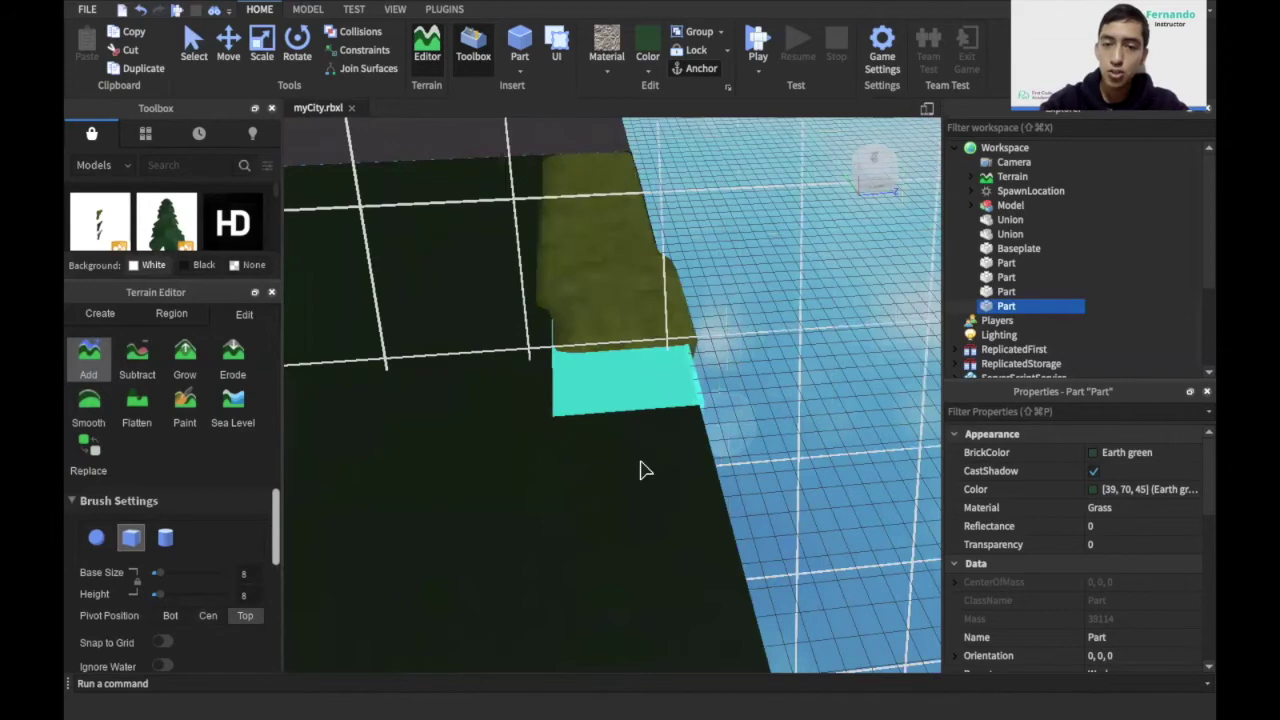
click(647, 533)
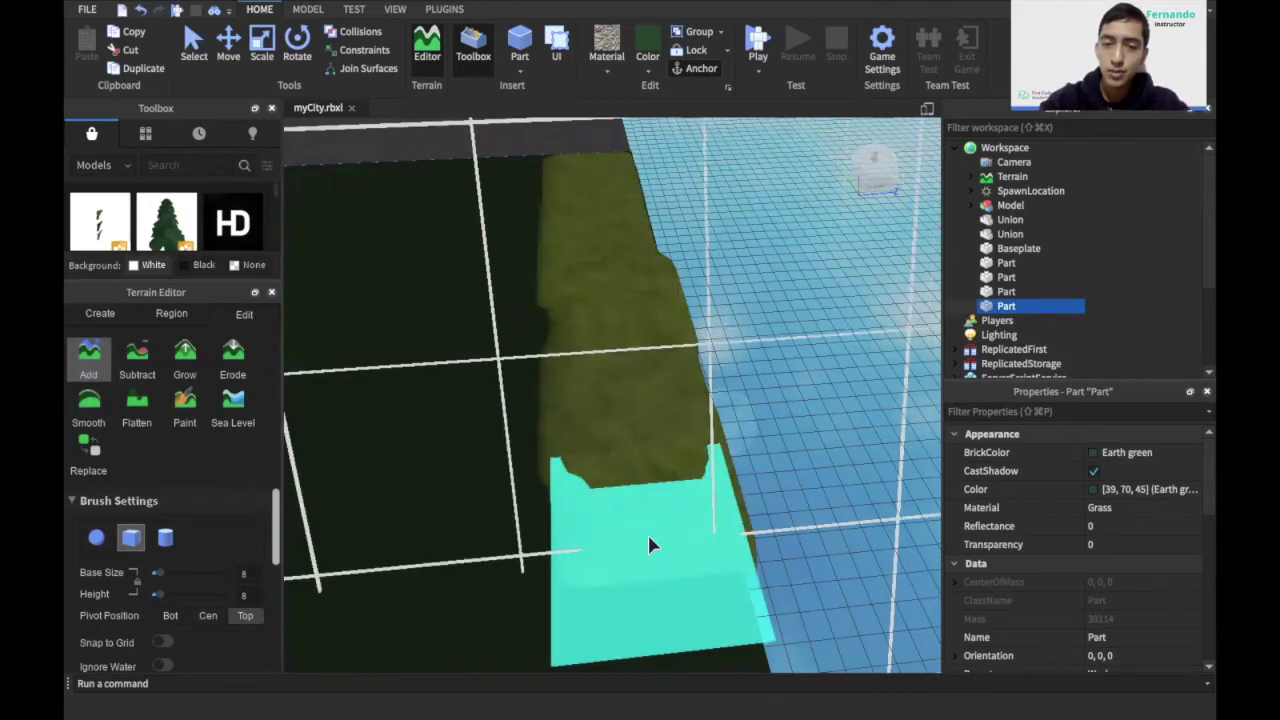
right_drag(648, 536, 597, 530)
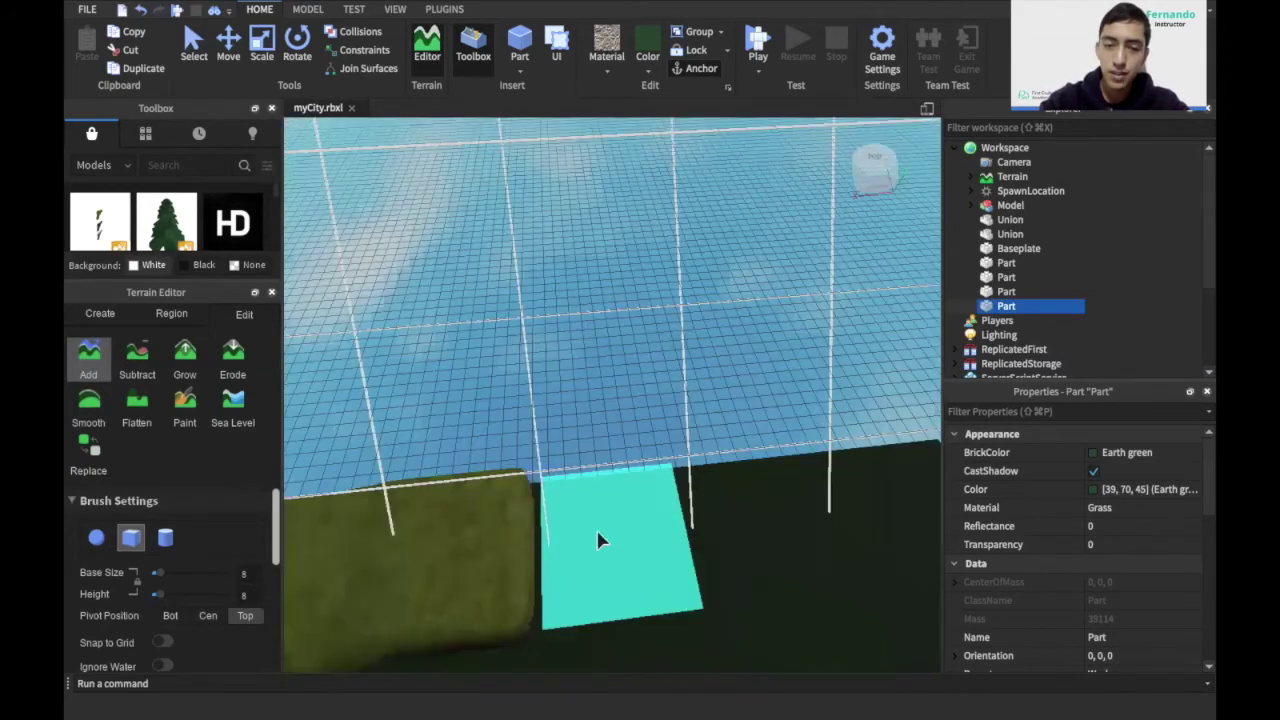
mouse_move(634, 532)
mouse_down()
mouse_move(711, 518)
mouse_move(825, 525)
mouse_move(796, 510)
mouse_move(725, 515)
mouse_up()
click(812, 503)
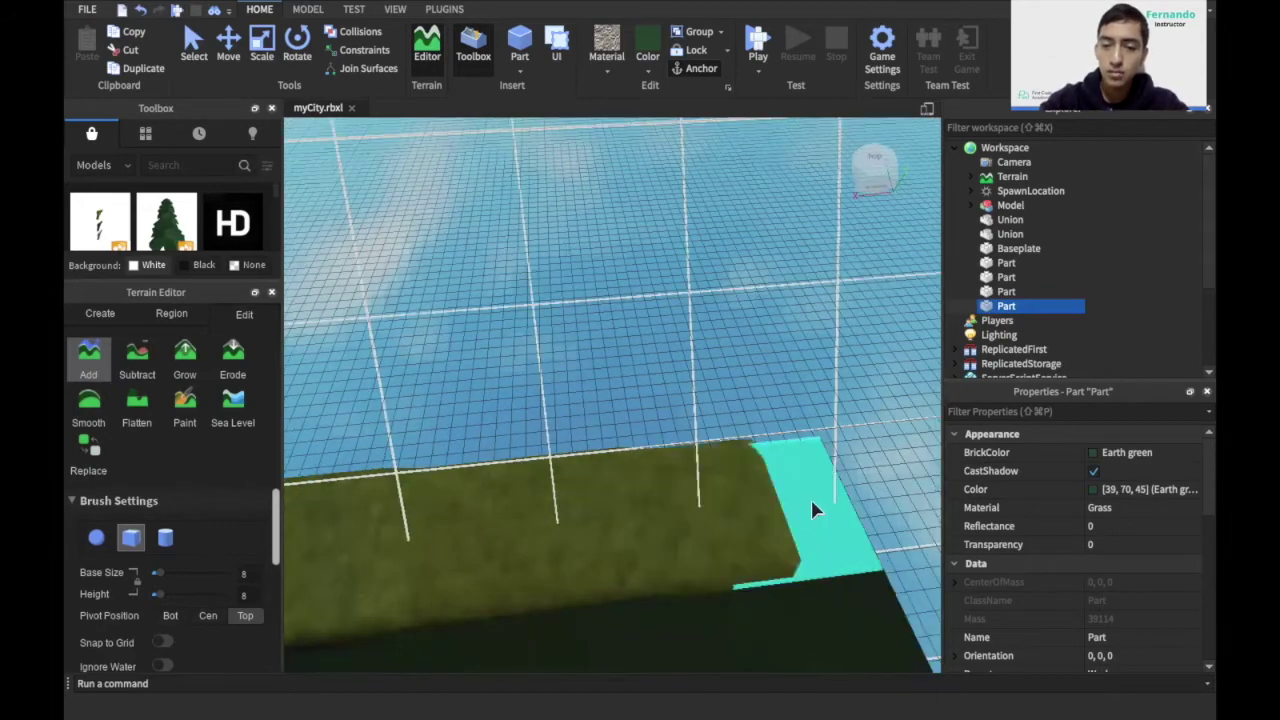
- Continue the terrain strip around the corner along the green ground's adjoining short edge beside the water
right_drag(809, 499, 812, 503)
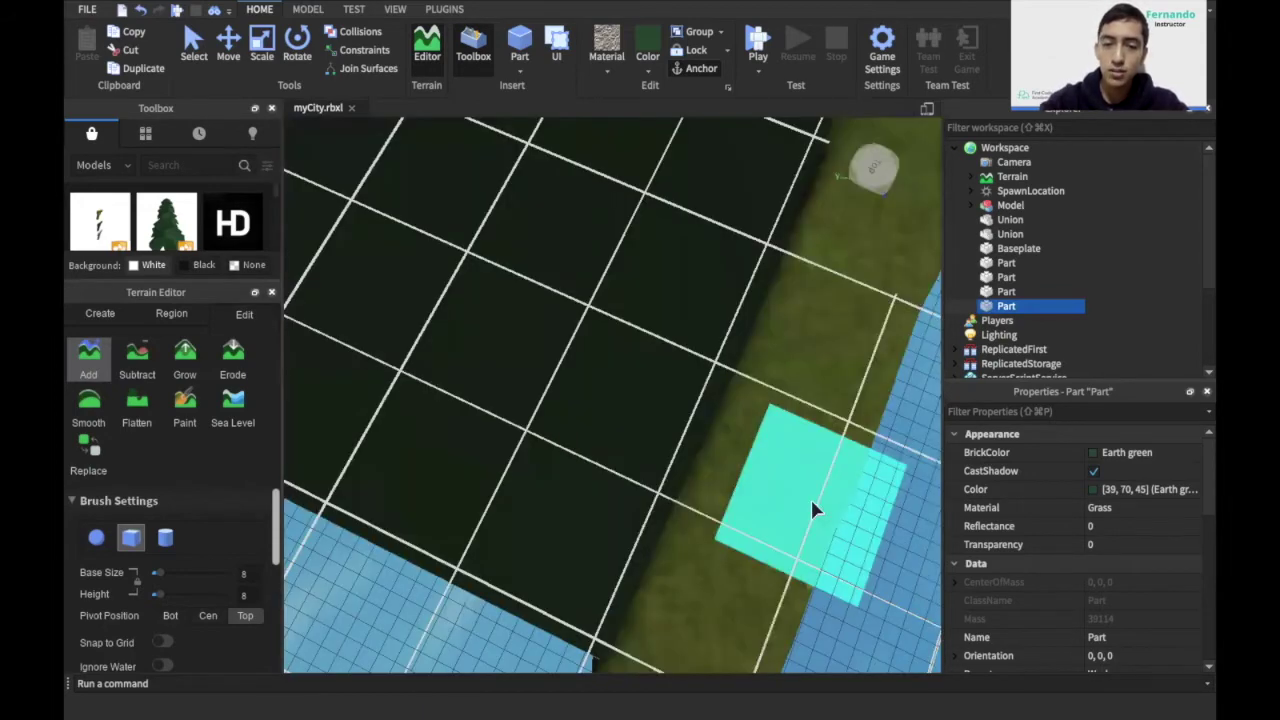
scroll(718, 553, down, 2)
click(680, 551)
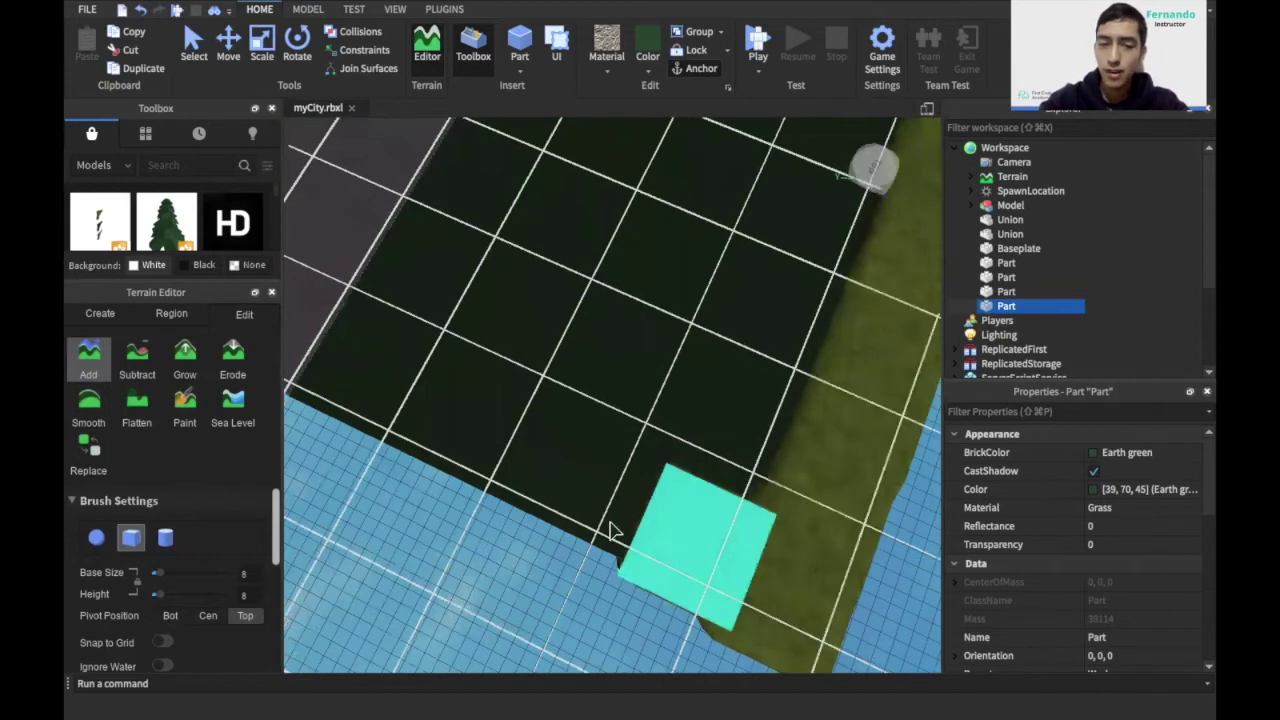
drag(569, 494, 360, 380)
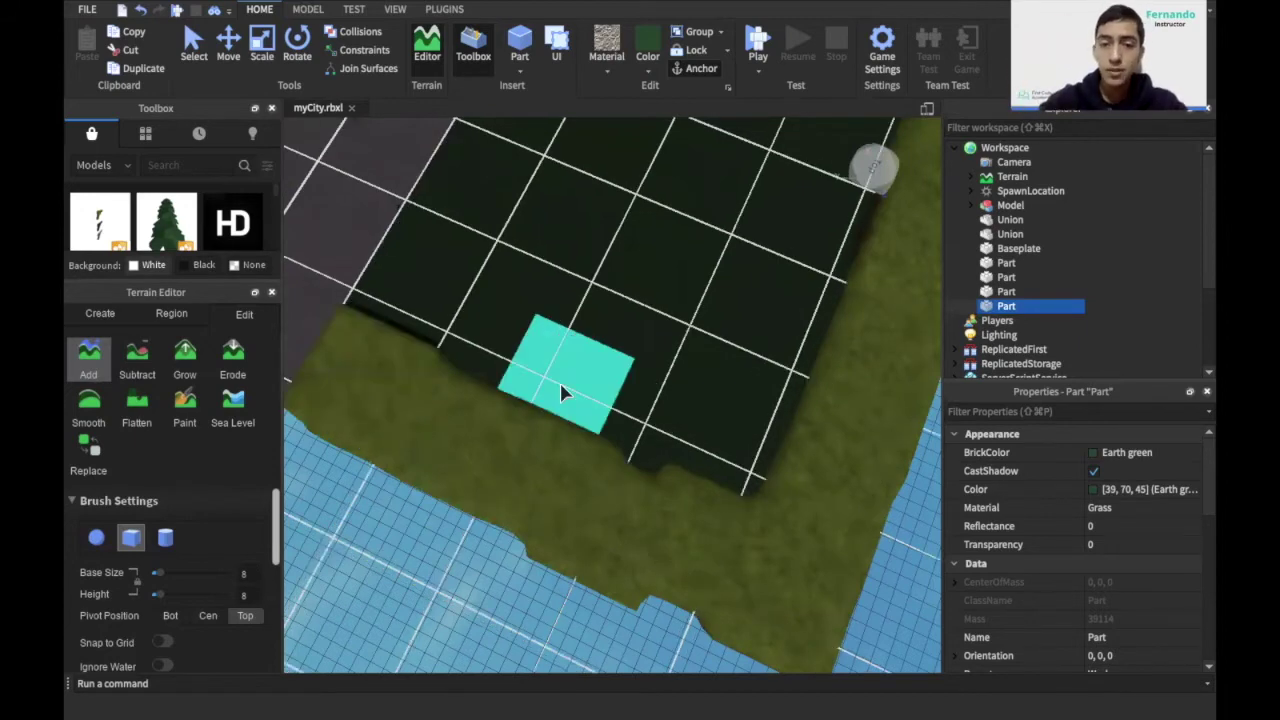
scroll(561, 392, up, 2)
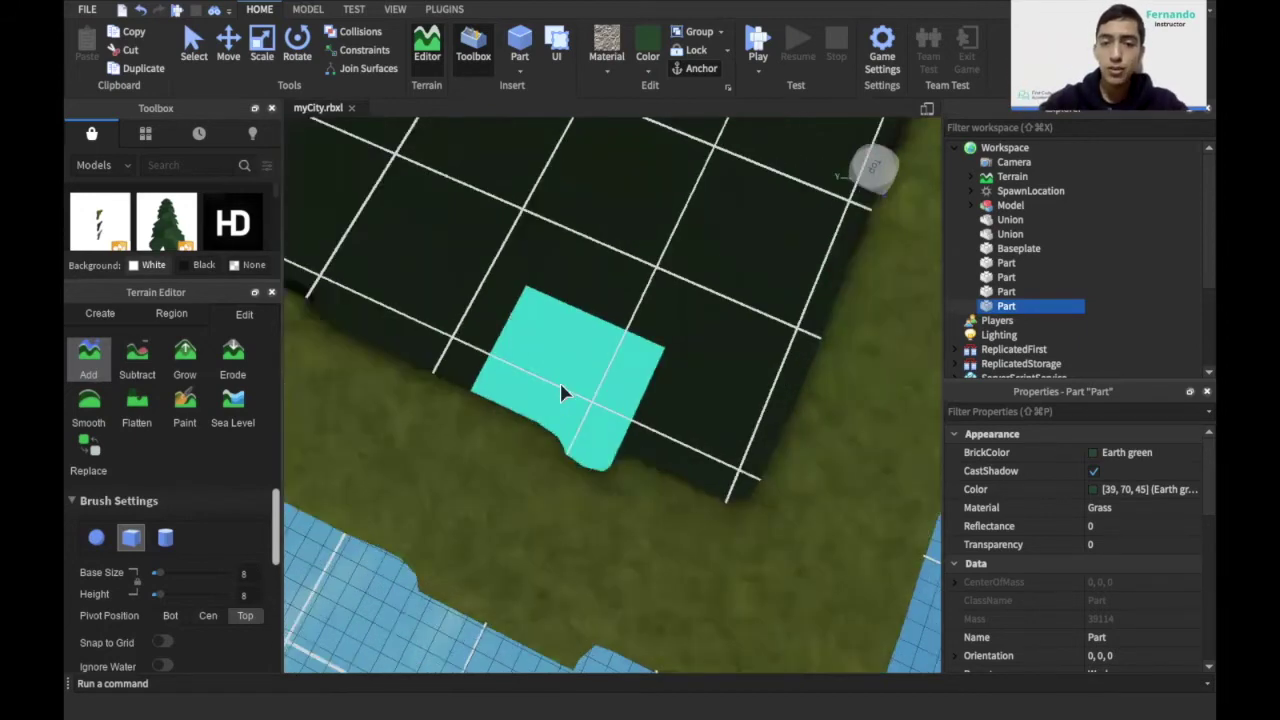
scroll(561, 392, down, 2)
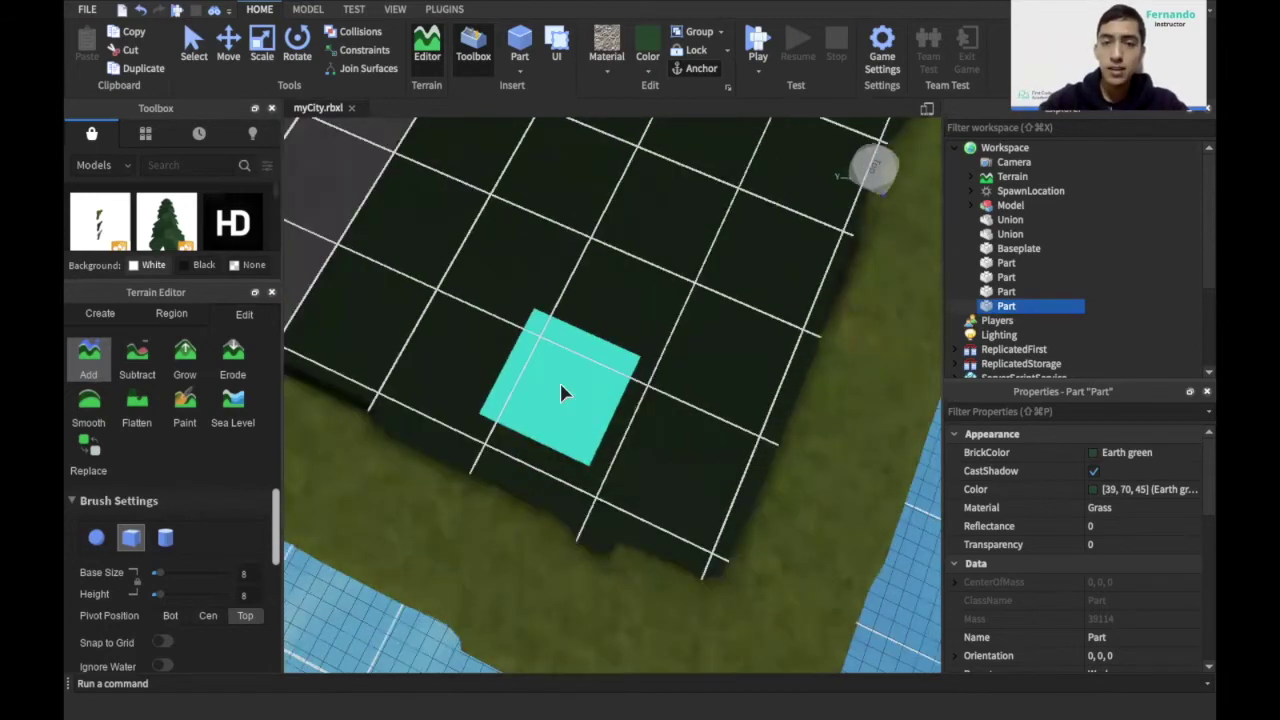
scroll(537, 385, down, 2)
- Try Shamrock, Sea green and Camo as the color of the ground part
click(191, 52)
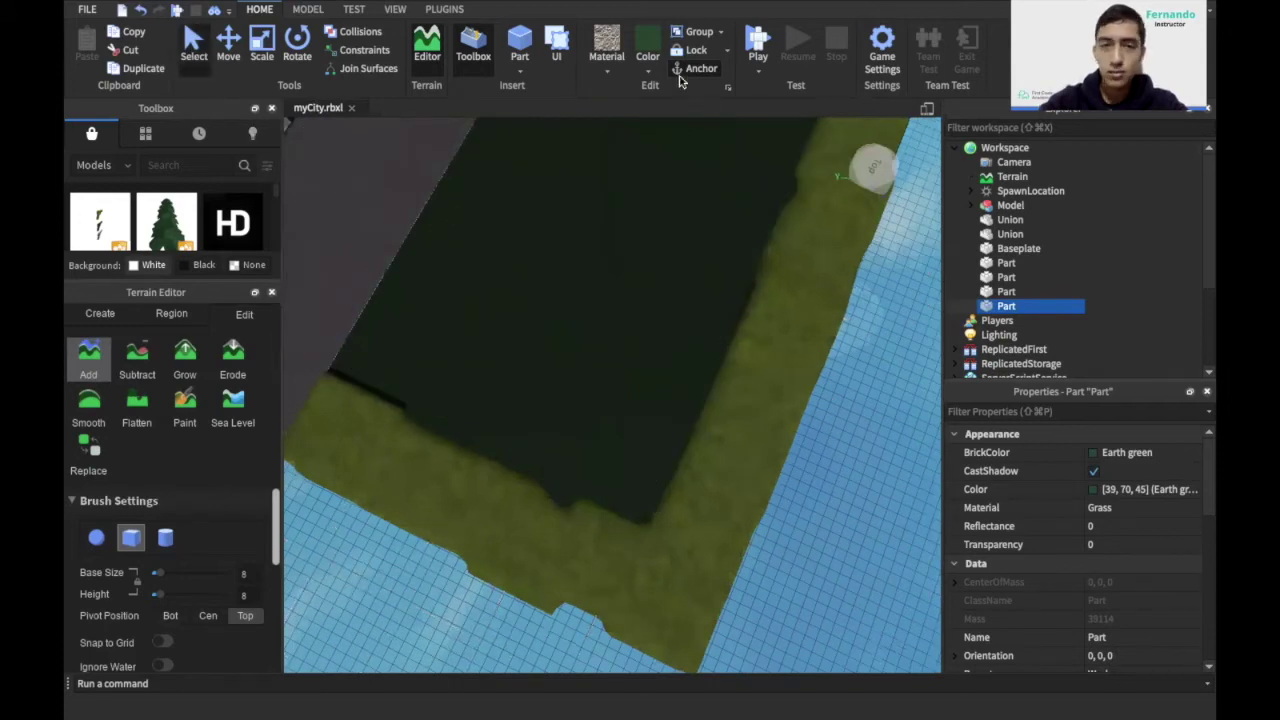
click(654, 61)
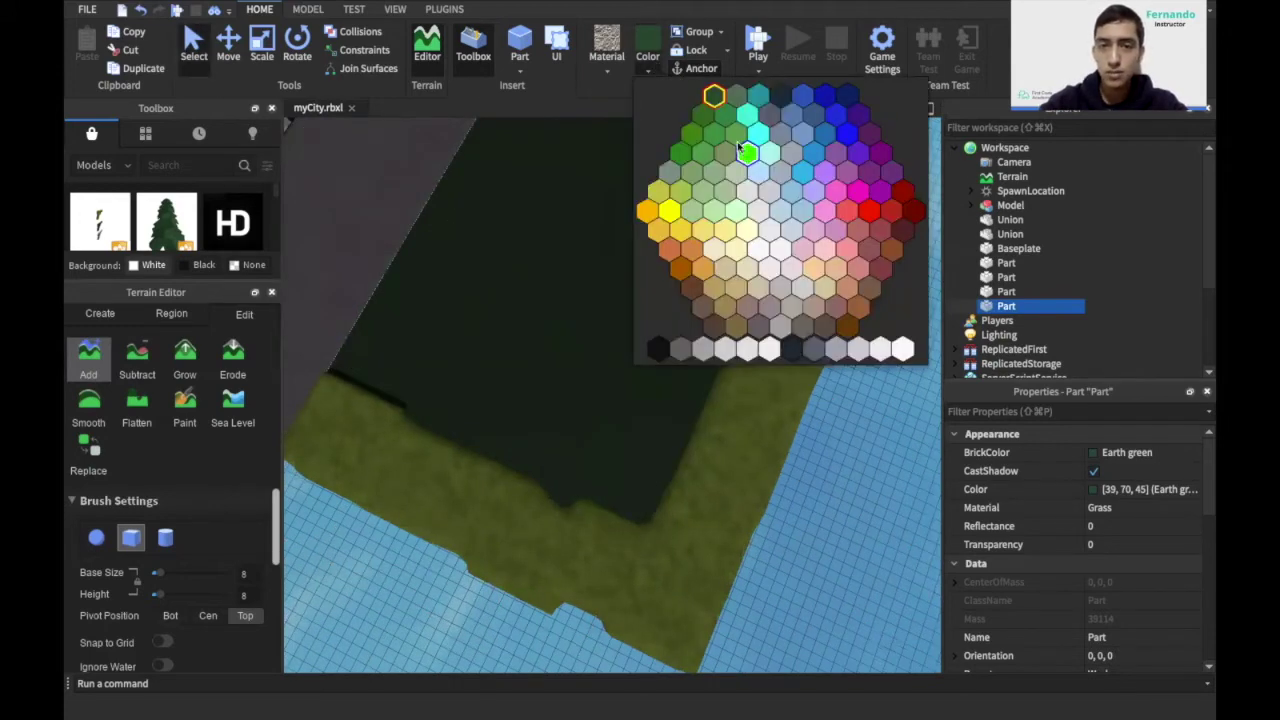
click(737, 138)
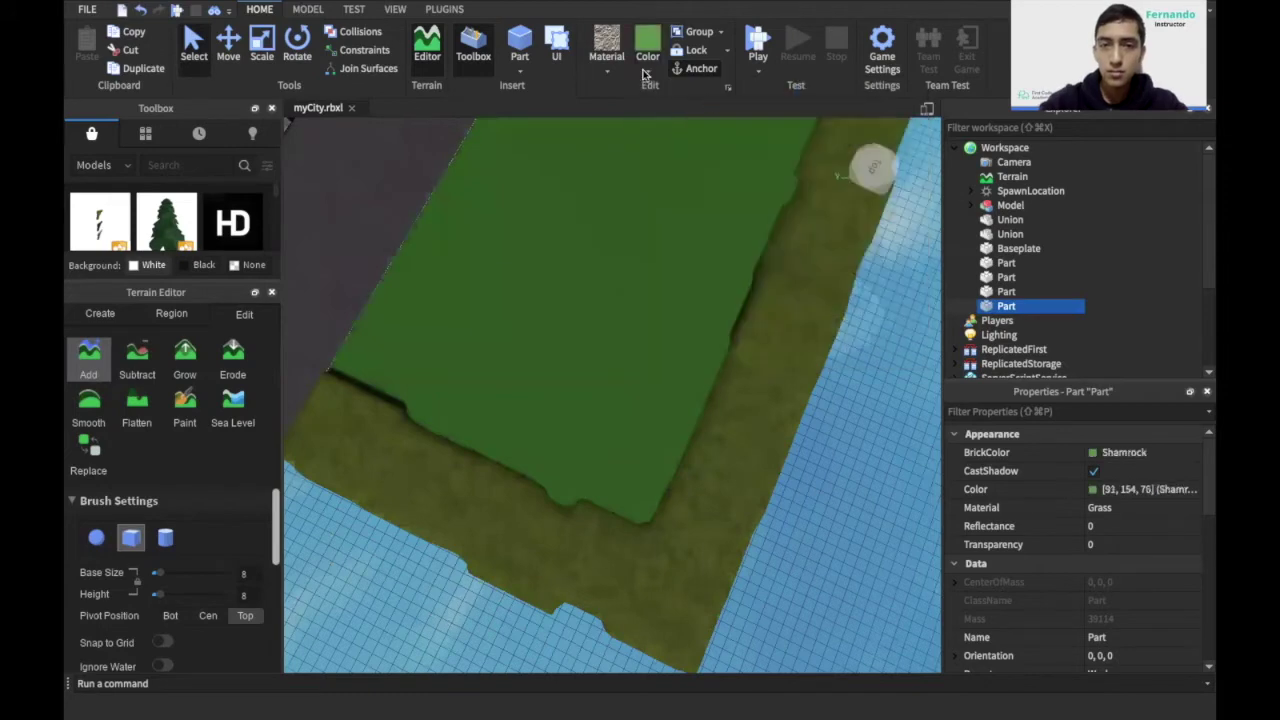
click(645, 74)
click(721, 133)
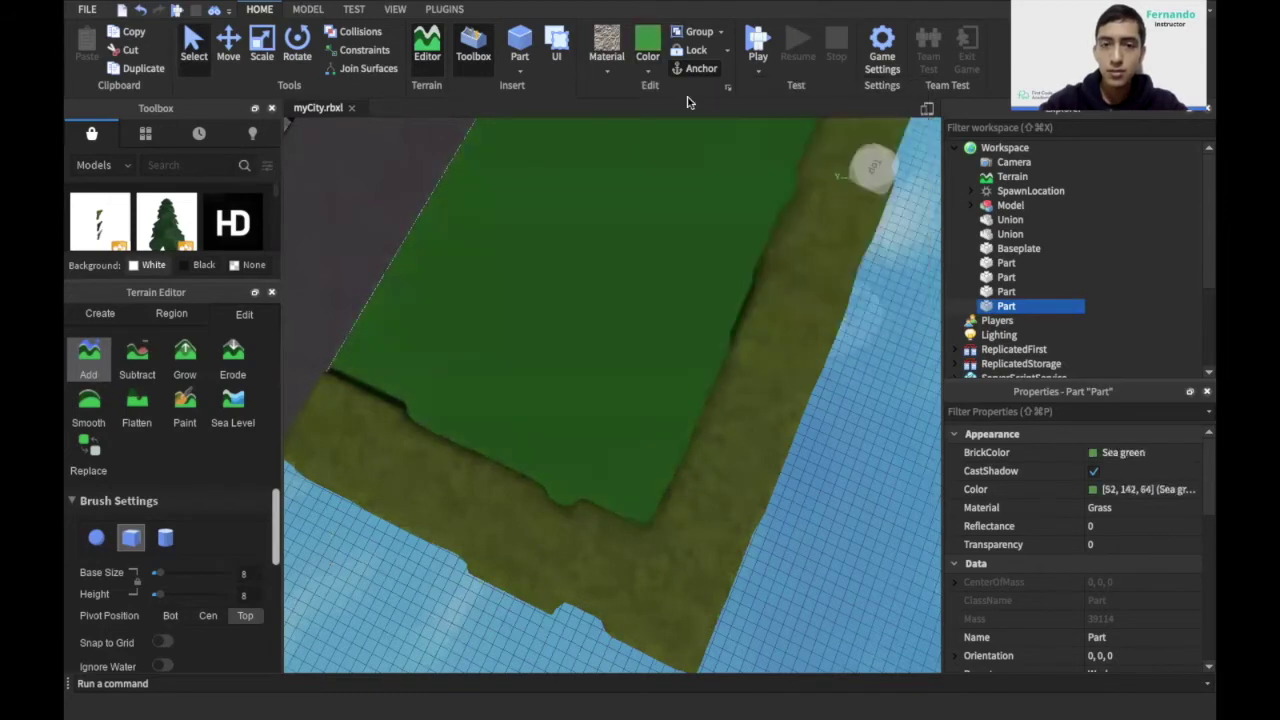
click(647, 74)
click(696, 134)
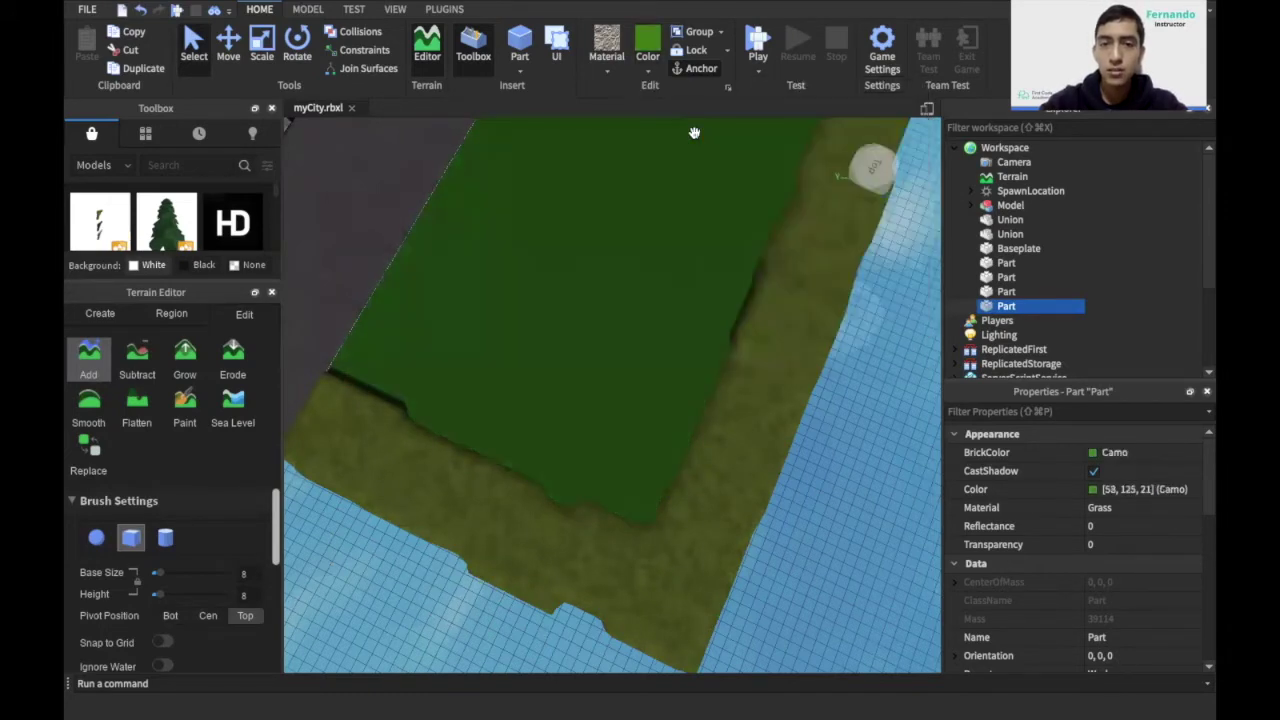
- Try a few more green shades on the ground part and set its color to Sea green
click(650, 72)
click(698, 172)
click(648, 72)
click(714, 172)
click(648, 72)
click(683, 153)
click(647, 70)
click(715, 134)
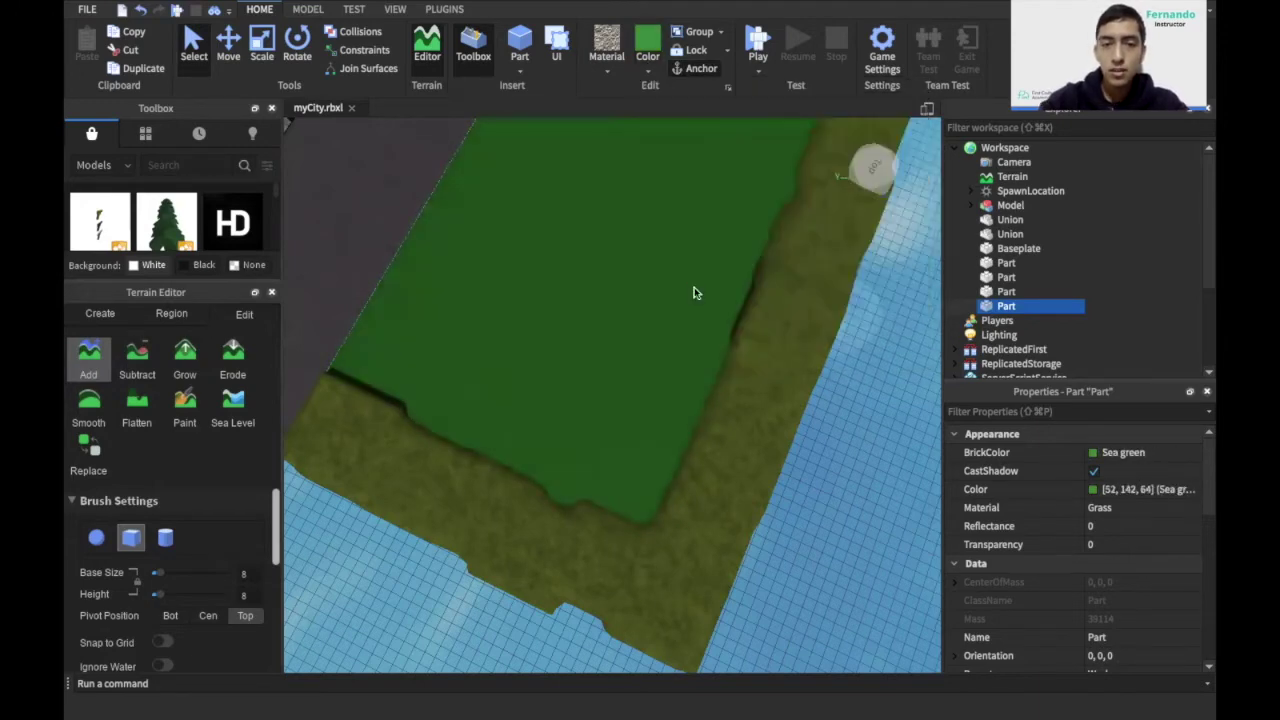
- Review the terrain materials, keep the grass material, and switch to the sphere-shaped brush with base size 13
right_drag(694, 288, 254, 554)
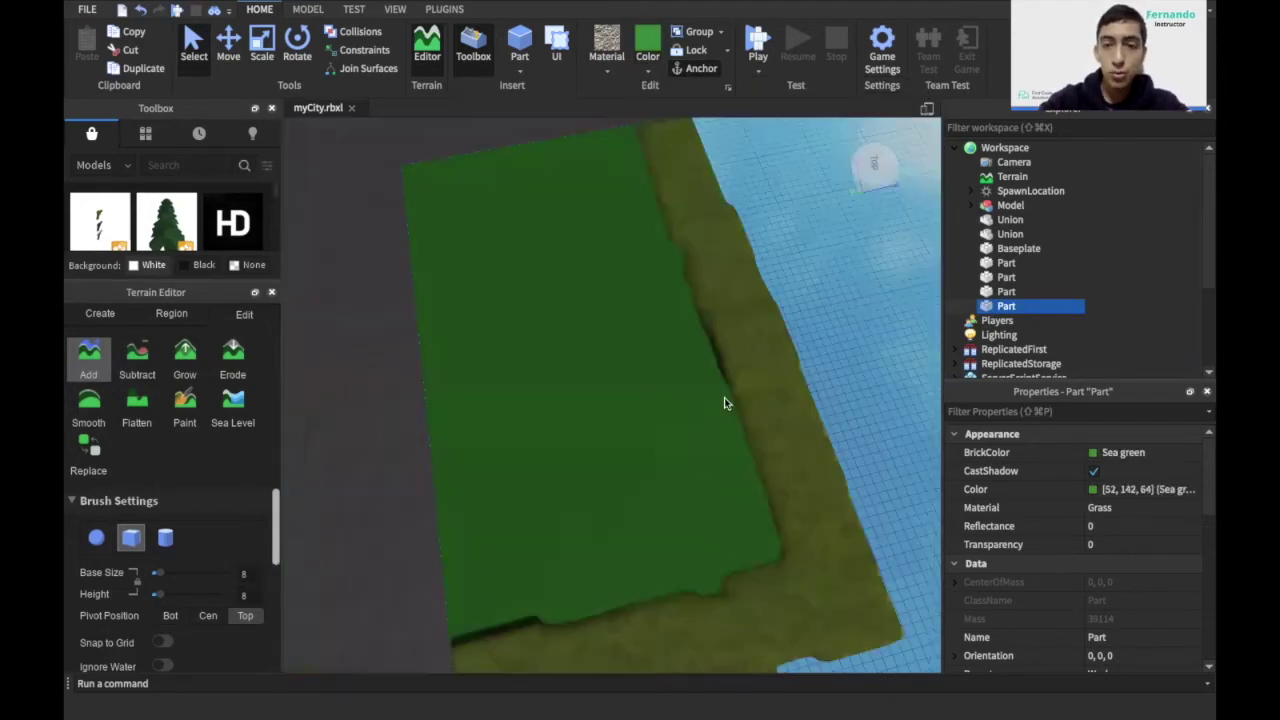
scroll(724, 400, up, 2)
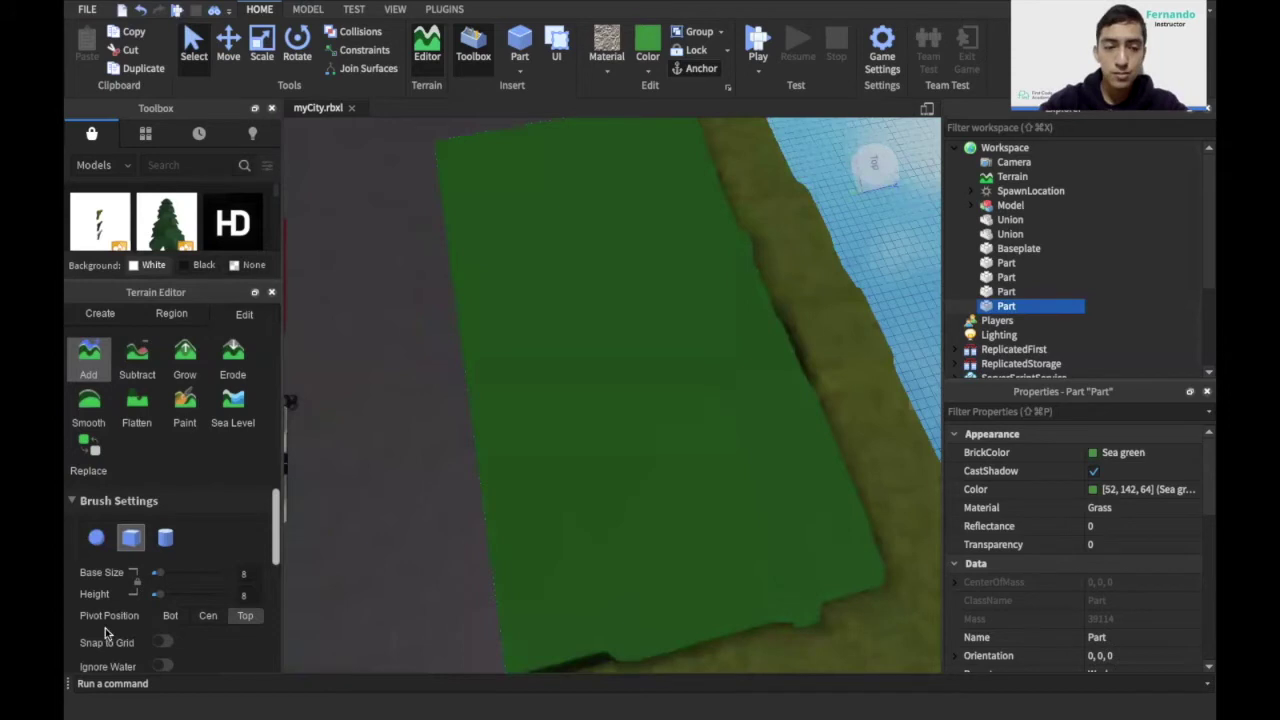
scroll(108, 632, down, 5)
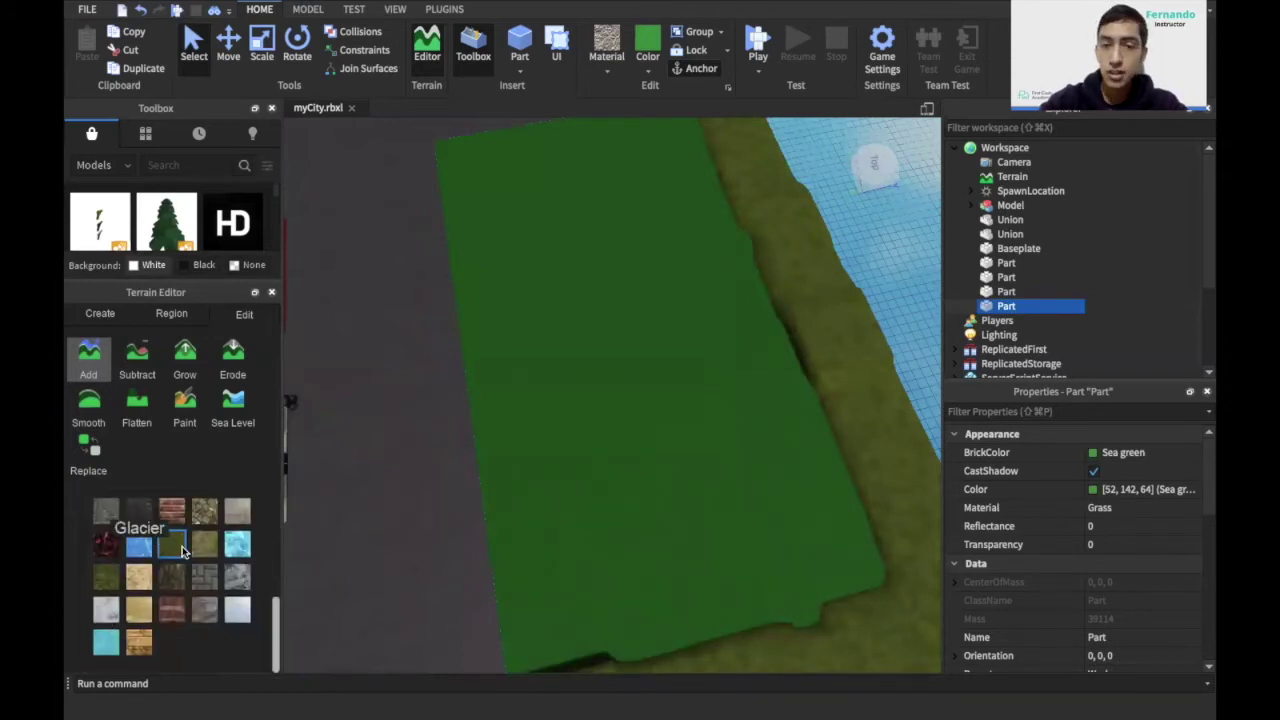
click(182, 551)
click(211, 550)
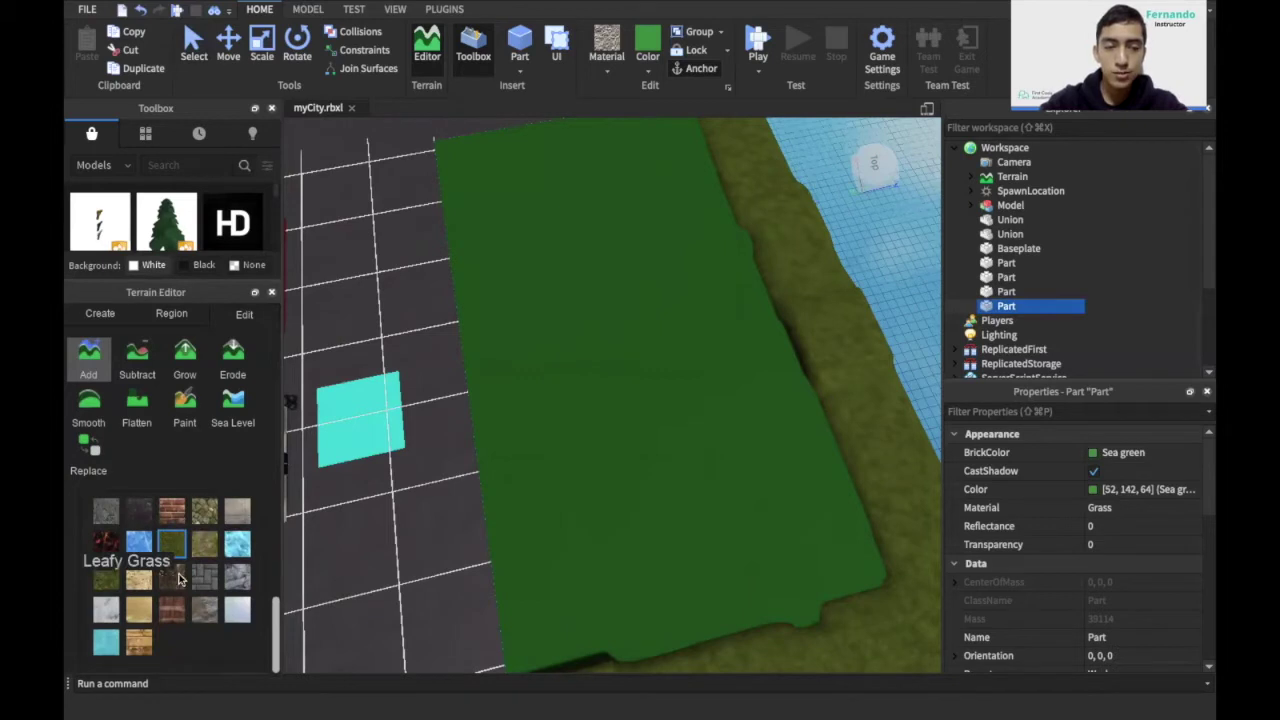
scroll(180, 578, up, 5)
click(96, 540)
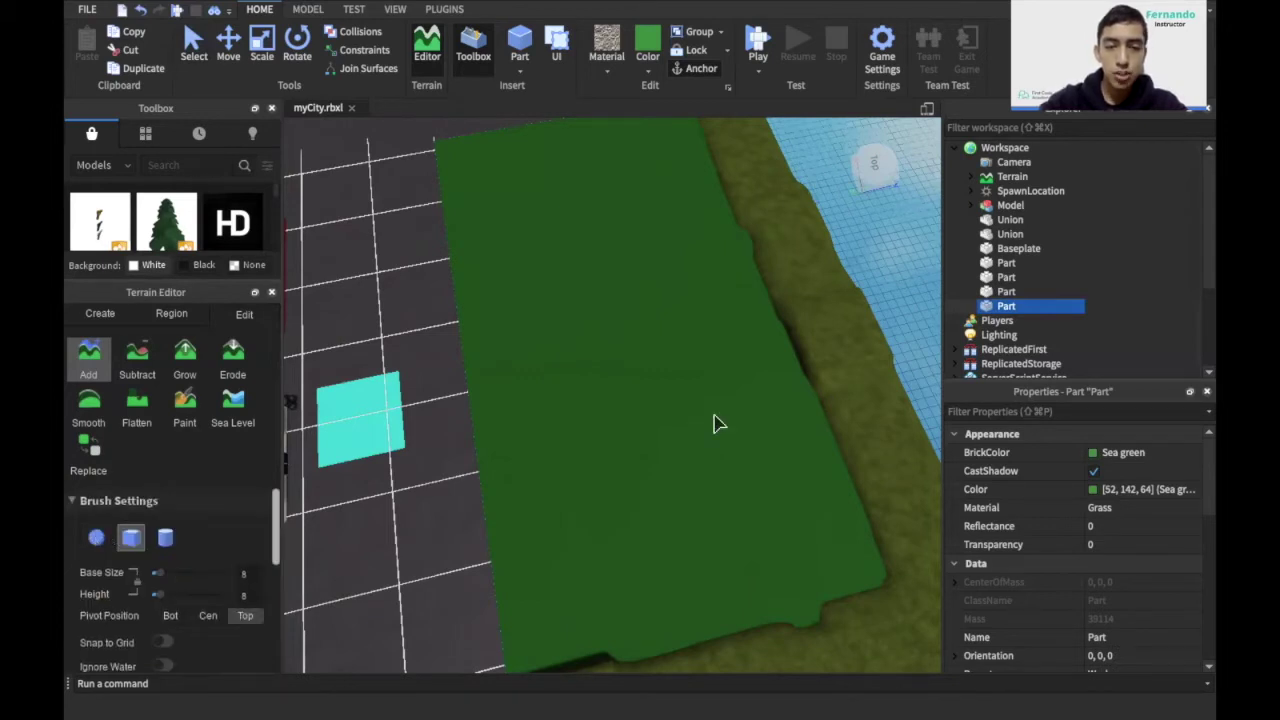
drag(157, 574, 165, 577)
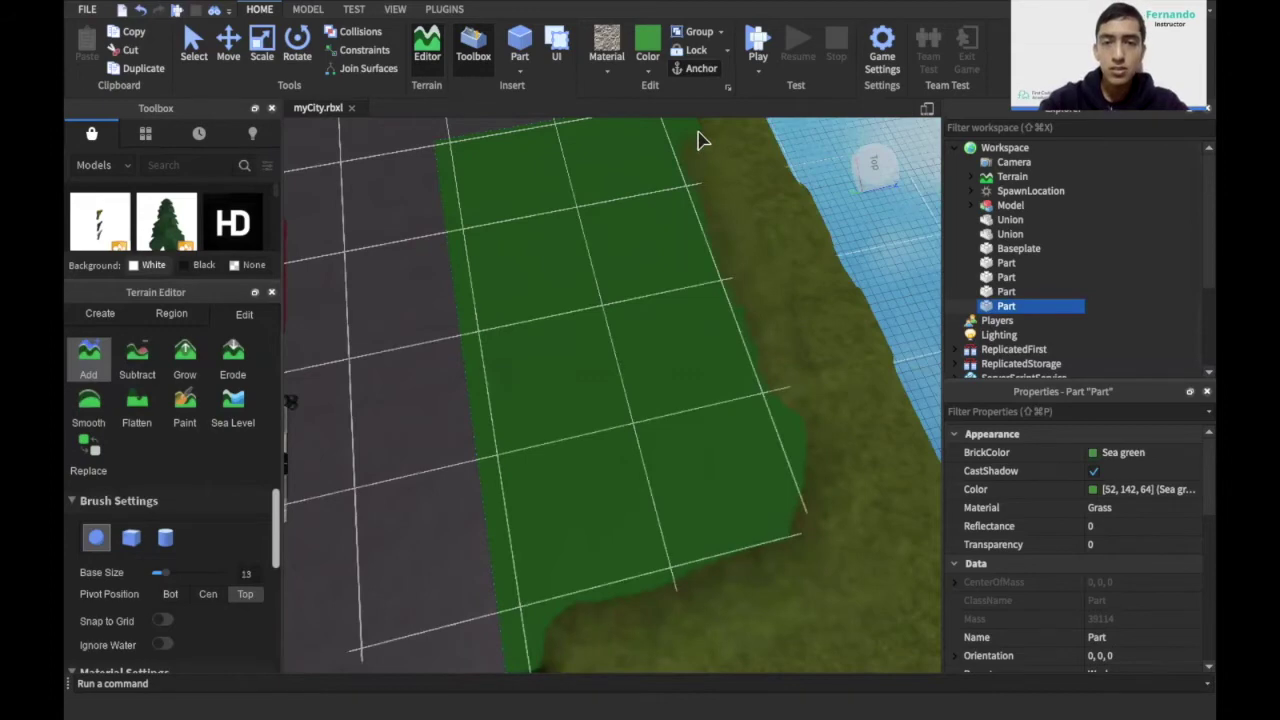
- Paint grass terrain along the ground part's far short edge and down its building-facing long edge to close the border
right_drag(698, 130, 681, 146)
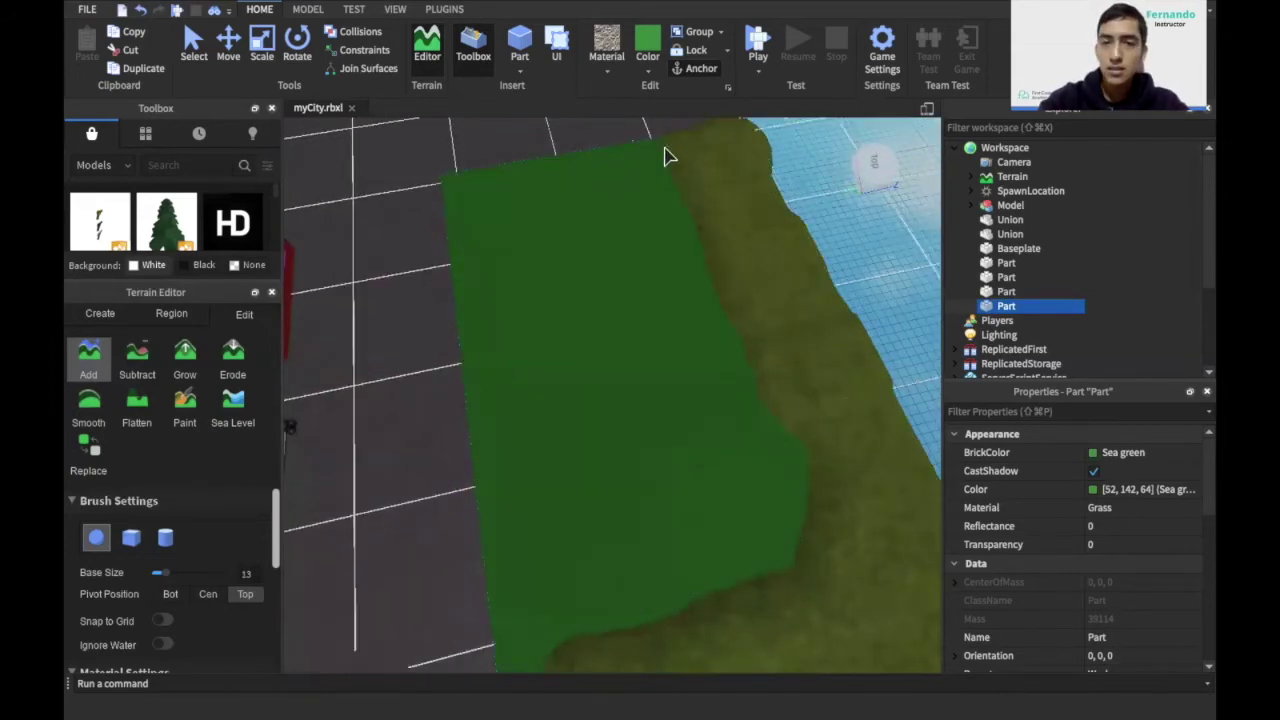
mouse_move(642, 158)
mouse_down()
mouse_move(463, 188)
mouse_move(540, 677)
mouse_up()
scroll(545, 670, down, 2)
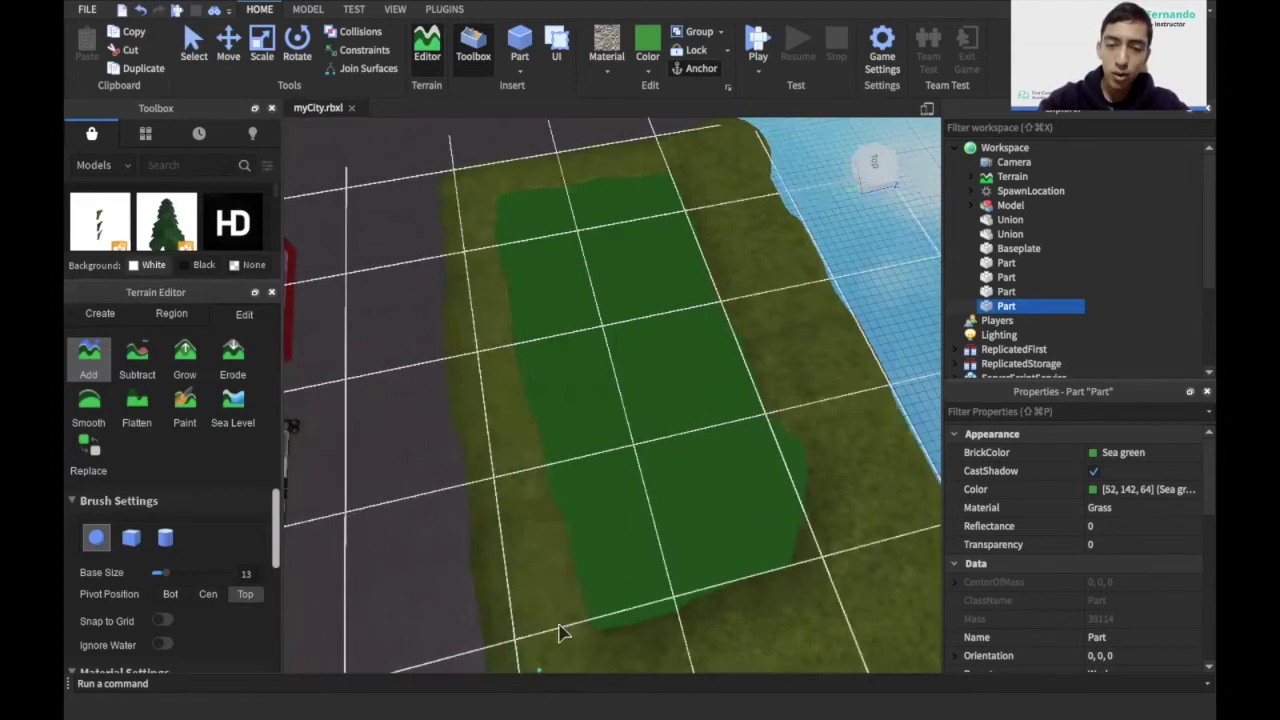
scroll(620, 603, down, 2)
scroll(598, 577, down, 1)
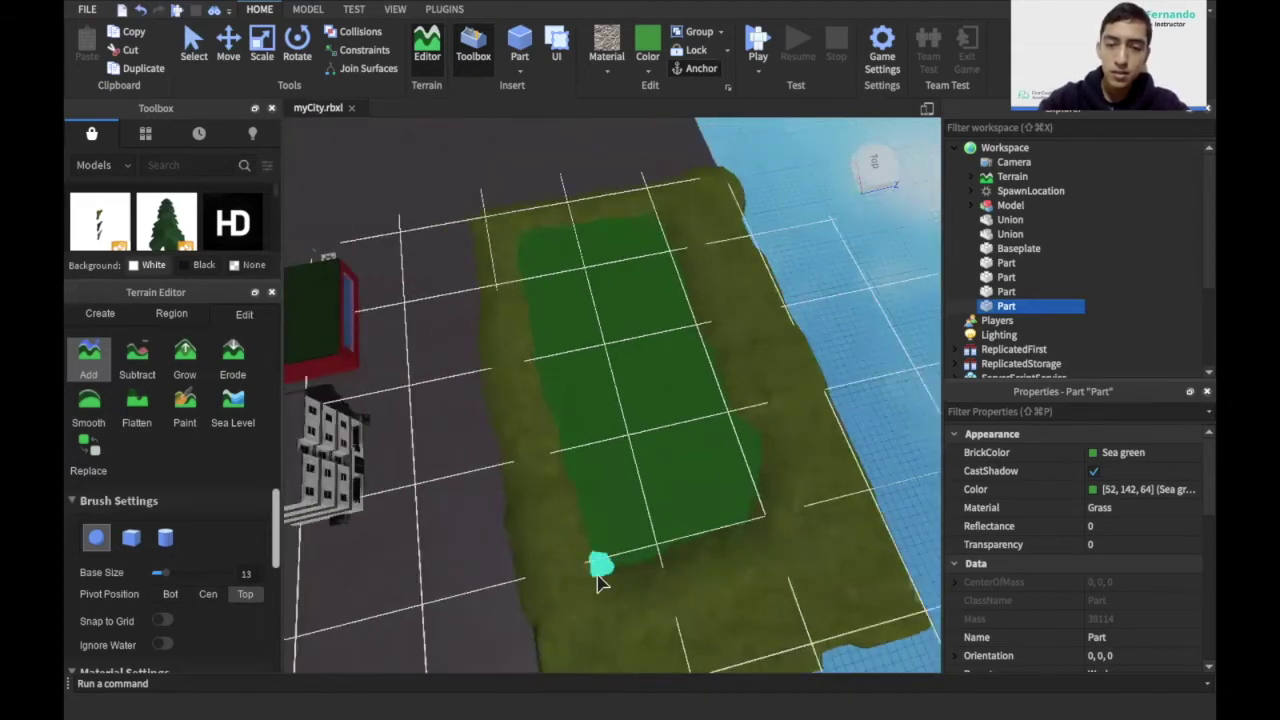
- Cover the remaining bare green area inside the border with grass terrain, enlarging the sphere brush to base size 35
mouse_move(598, 577)
mouse_down()
mouse_move(696, 495)
mouse_move(728, 495)
mouse_move(724, 394)
mouse_up()
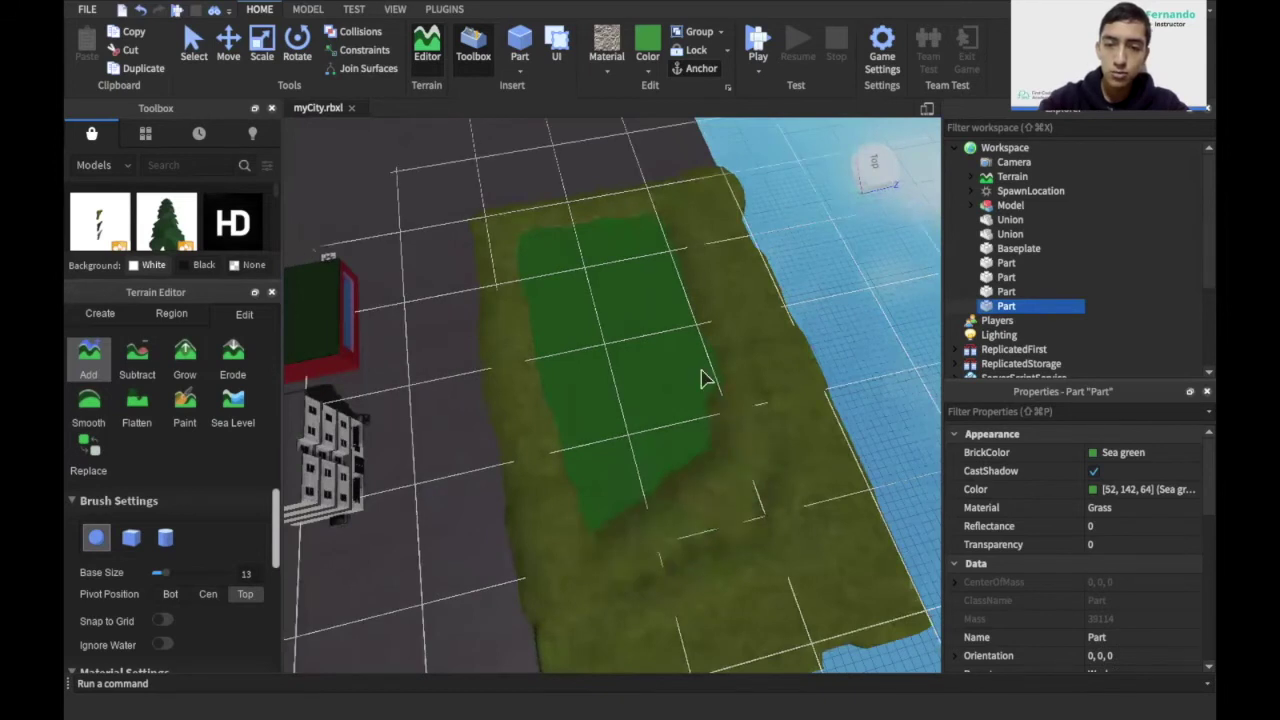
click(700, 373)
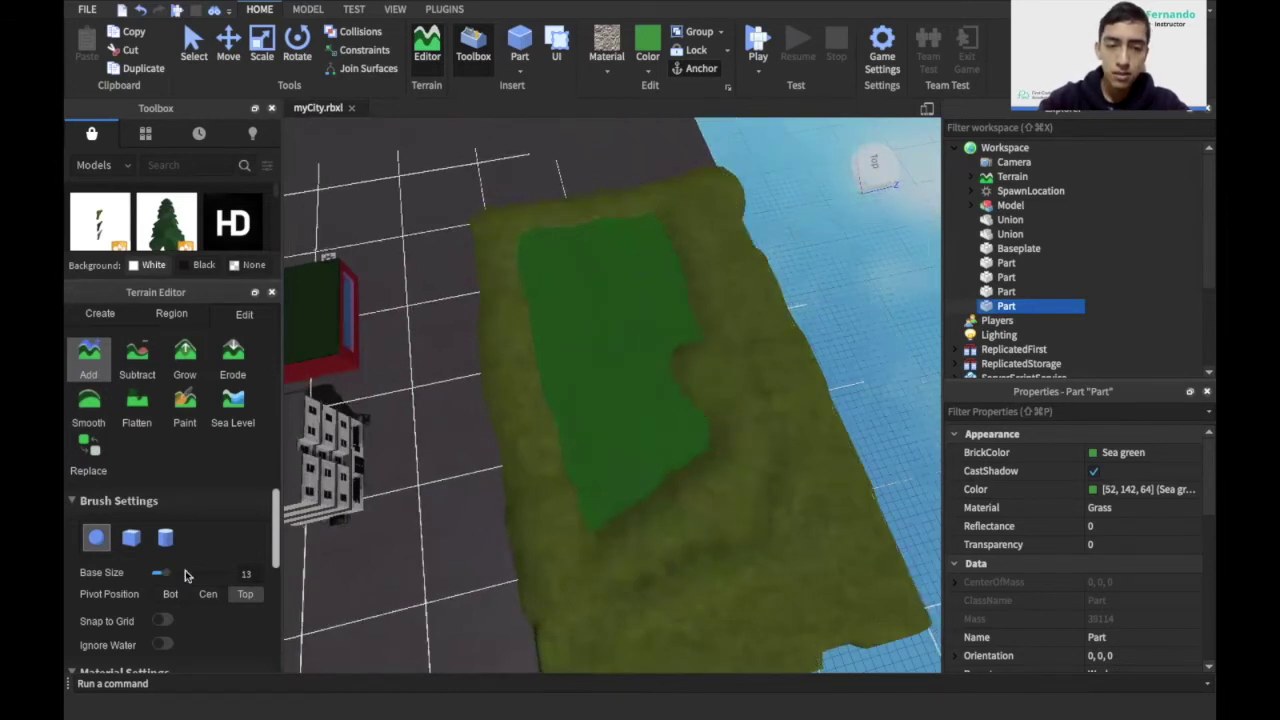
click(193, 575)
click(610, 358)
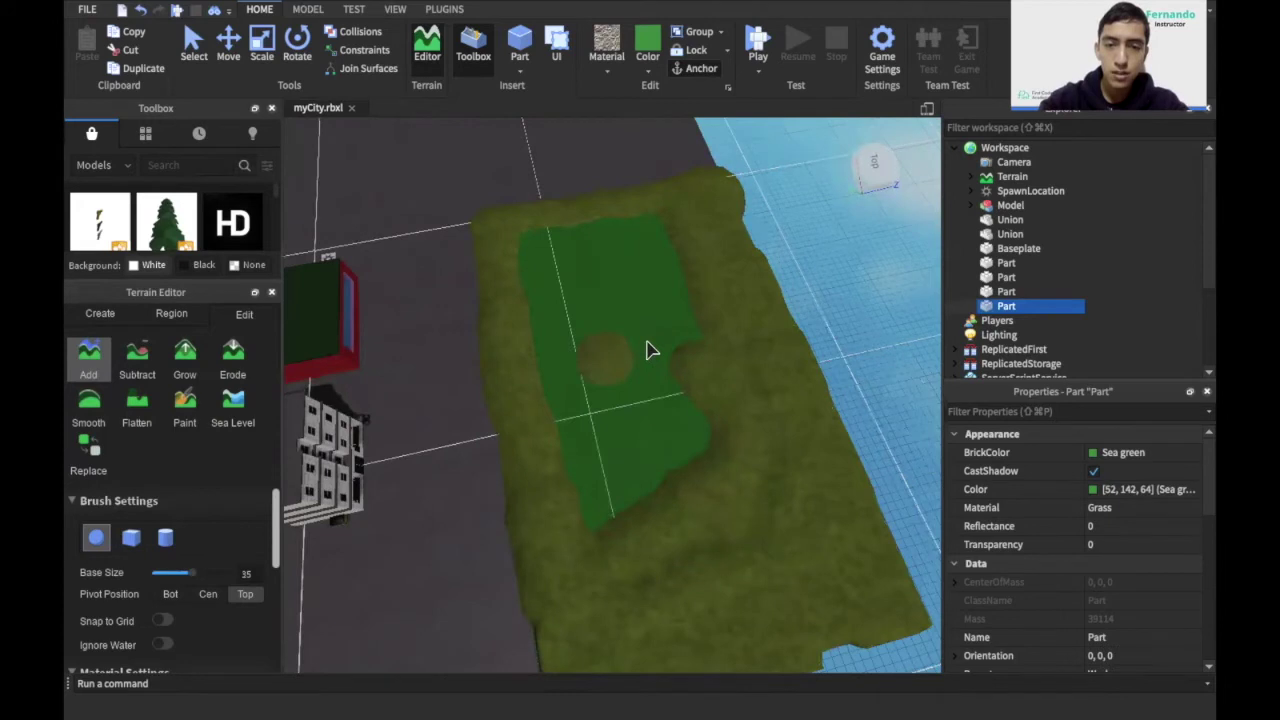
mouse_move(621, 356)
mouse_down()
mouse_move(556, 350)
mouse_move(579, 372)
mouse_move(564, 439)
mouse_move(625, 386)
mouse_move(597, 503)
mouse_move(680, 434)
mouse_move(674, 274)
mouse_move(597, 240)
mouse_move(557, 326)
mouse_move(591, 277)
mouse_move(640, 280)
mouse_up()
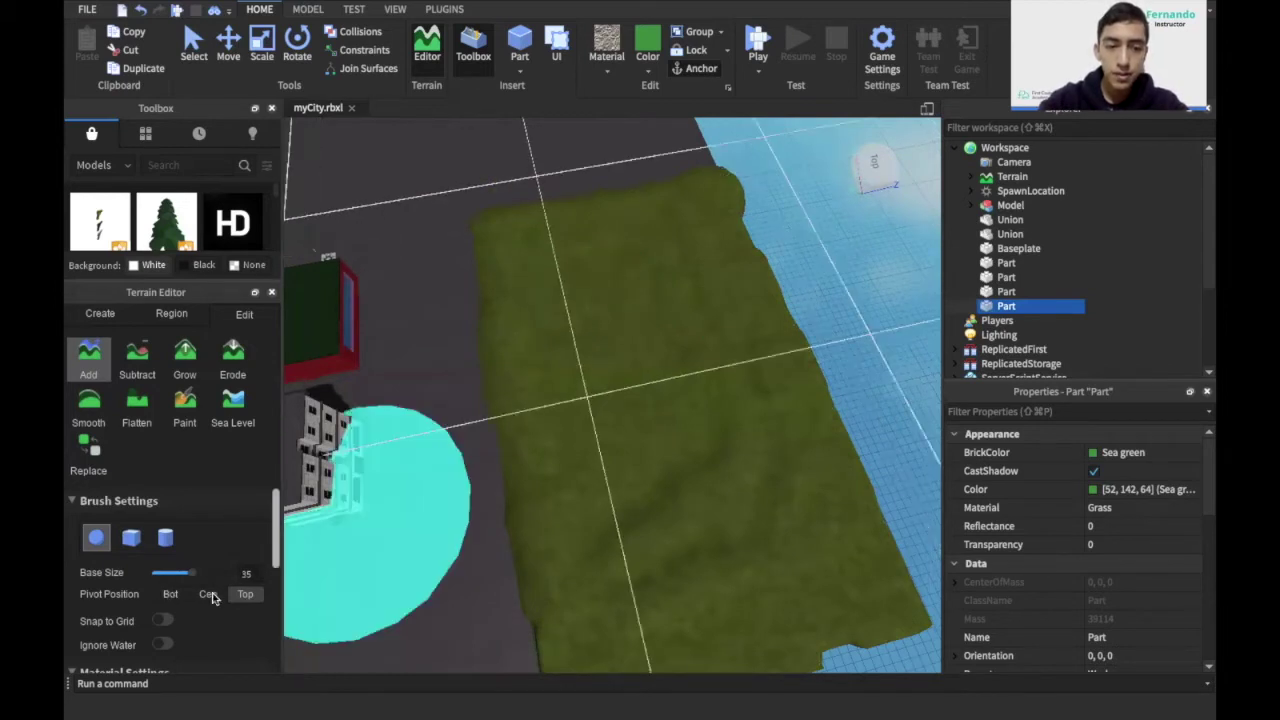
- Add a rounded grass mound in the middle of the park with a sphere brush of base size 10 pivoted at its center
click(212, 597)
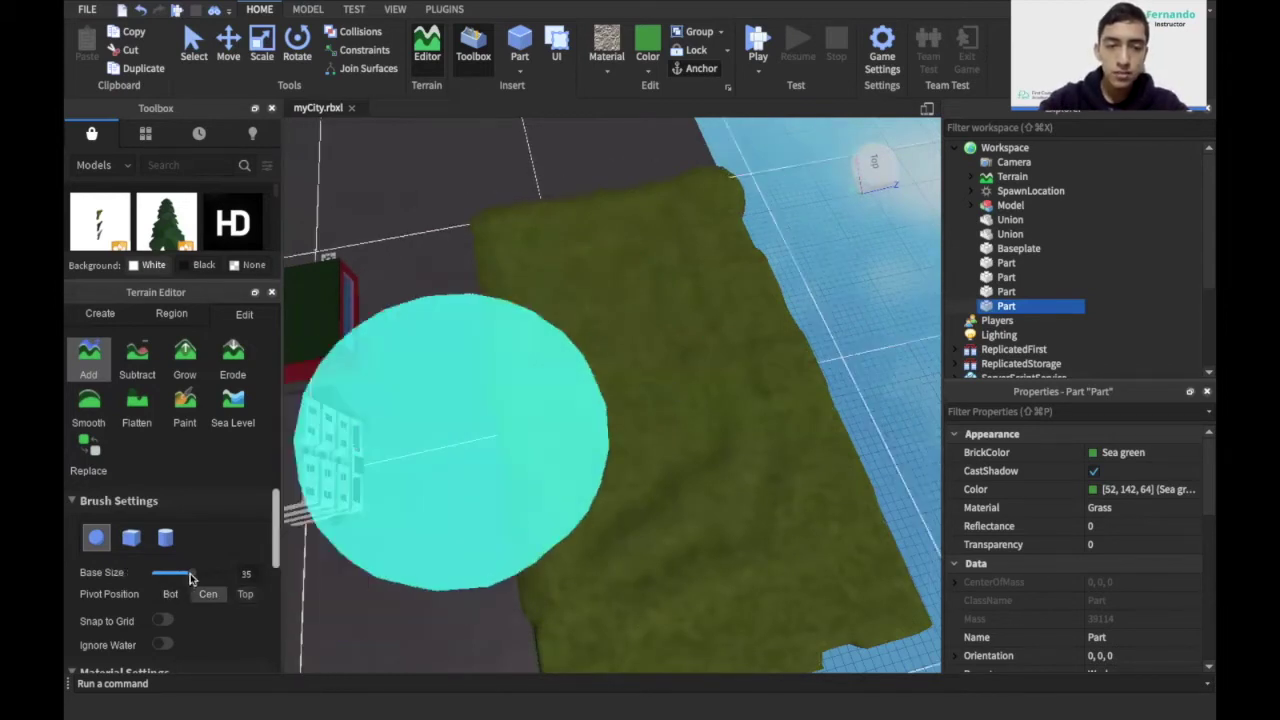
drag(190, 578, 157, 576)
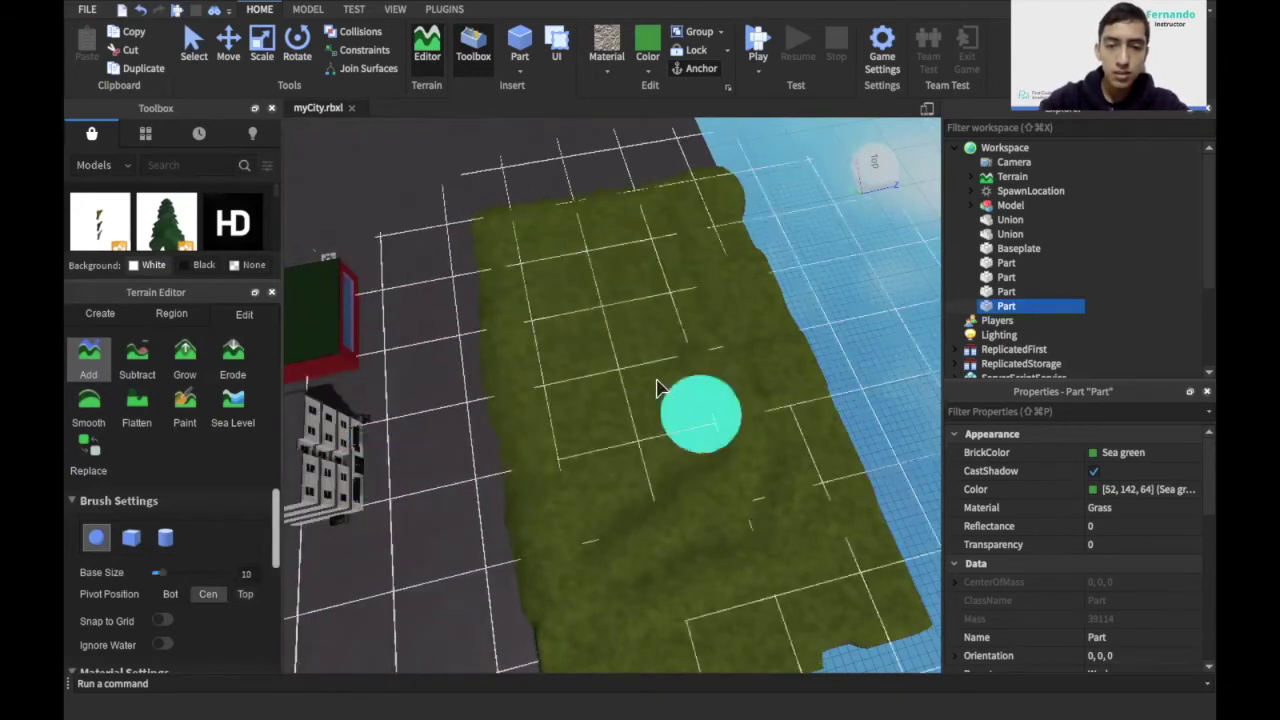
mouse_move(687, 393)
mouse_down()
mouse_move(686, 406)
mouse_move(651, 414)
mouse_move(655, 437)
mouse_move(698, 403)
mouse_move(711, 346)
mouse_move(669, 340)
mouse_move(630, 380)
mouse_move(666, 362)
mouse_up()
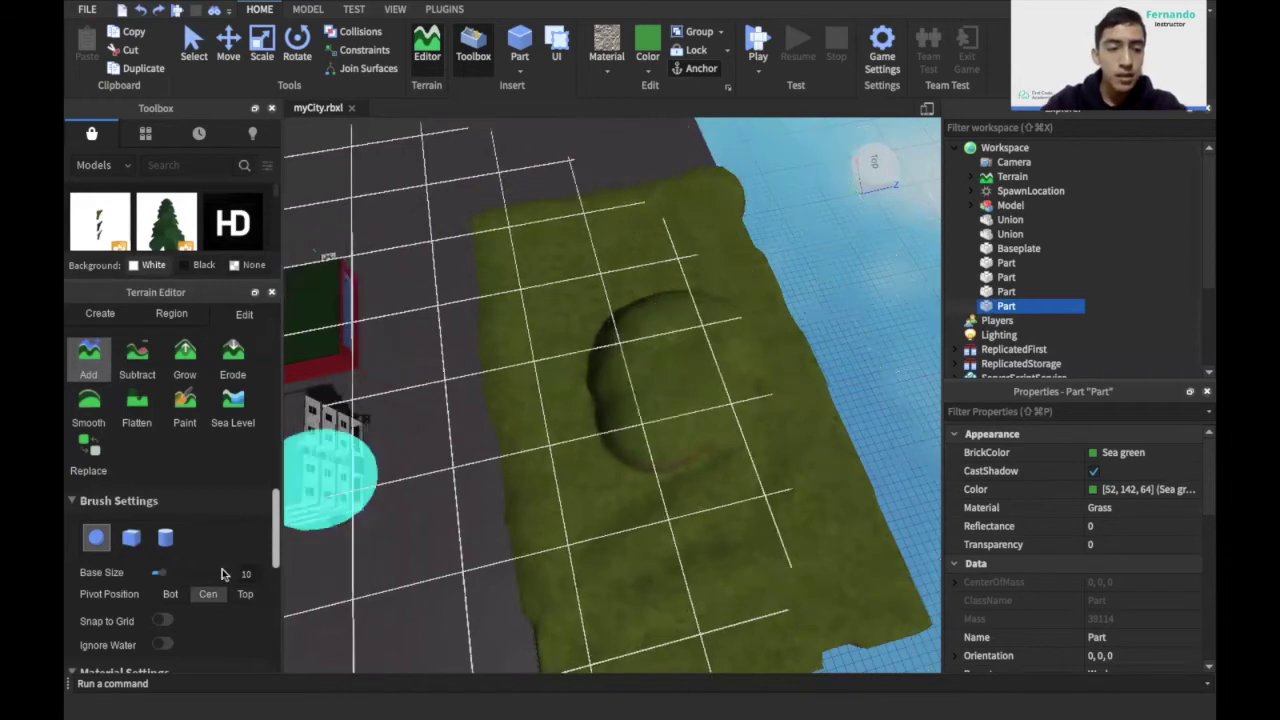
- Turn on Snap to Grid, try adding a smaller grass ridge beside the mound toward the far short edge, and undo it
scroll(223, 575, down, 3)
scroll(223, 575, up, 3)
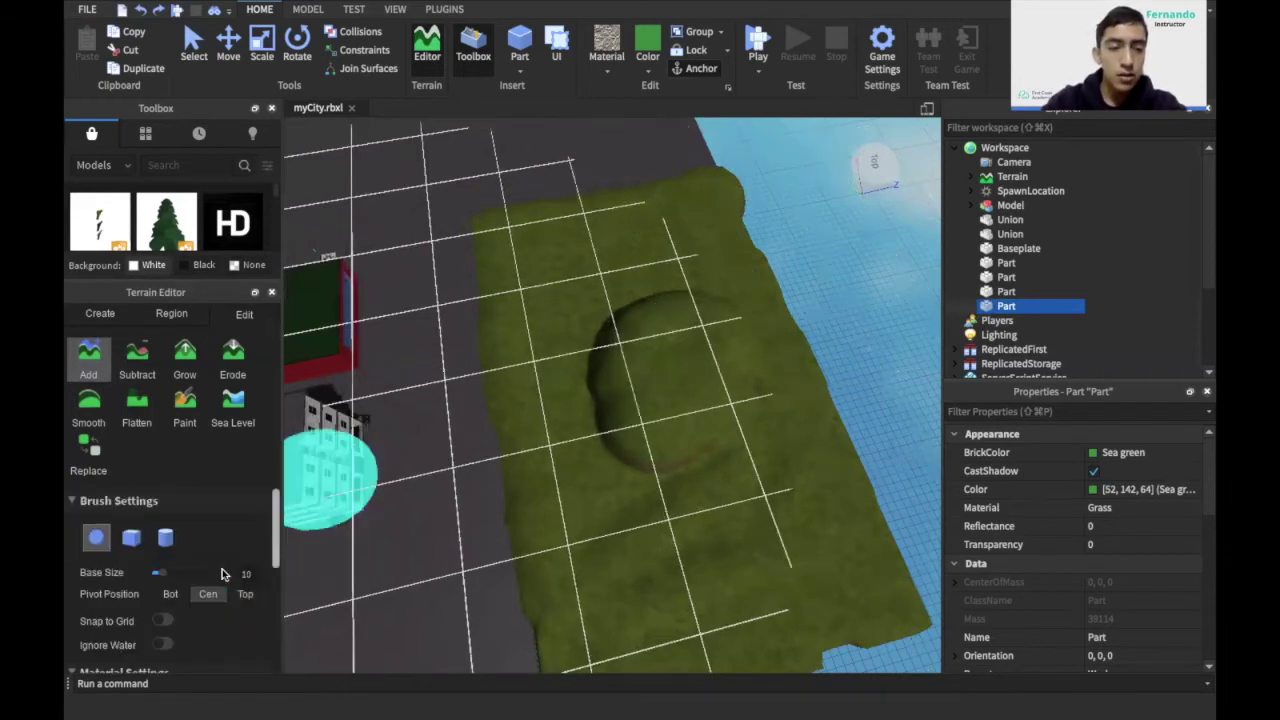
click(162, 620)
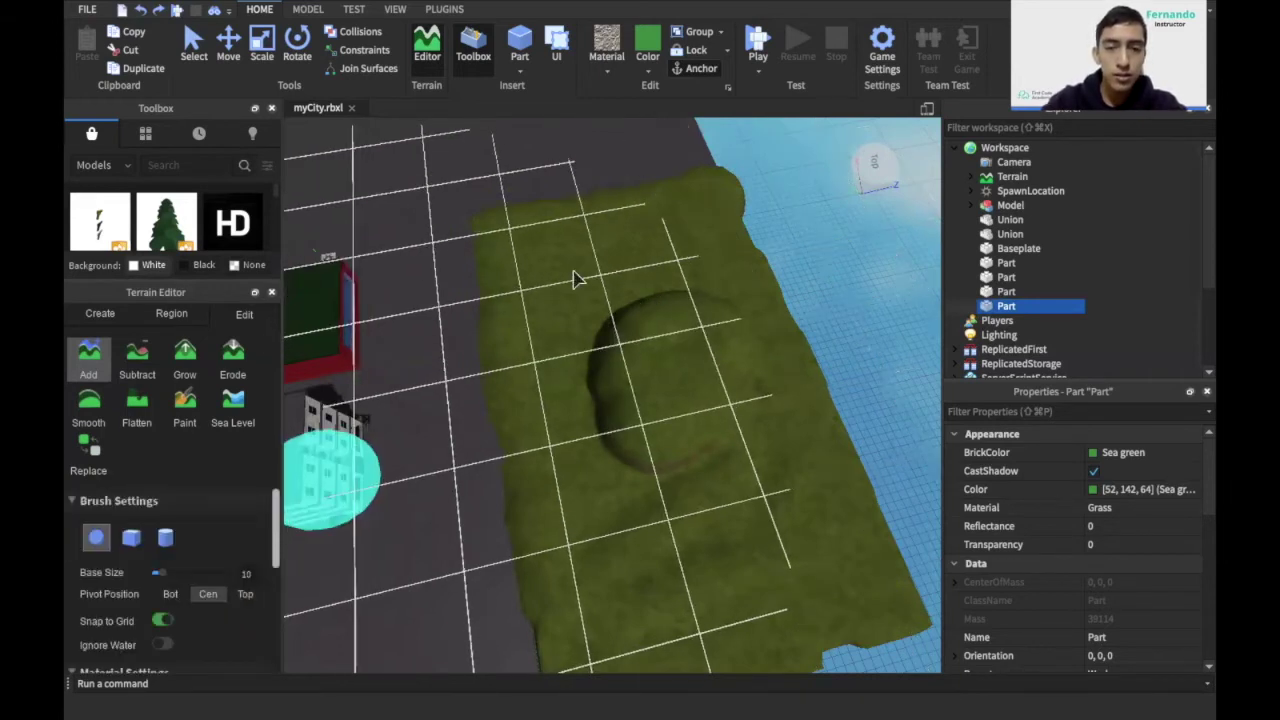
click(641, 263)
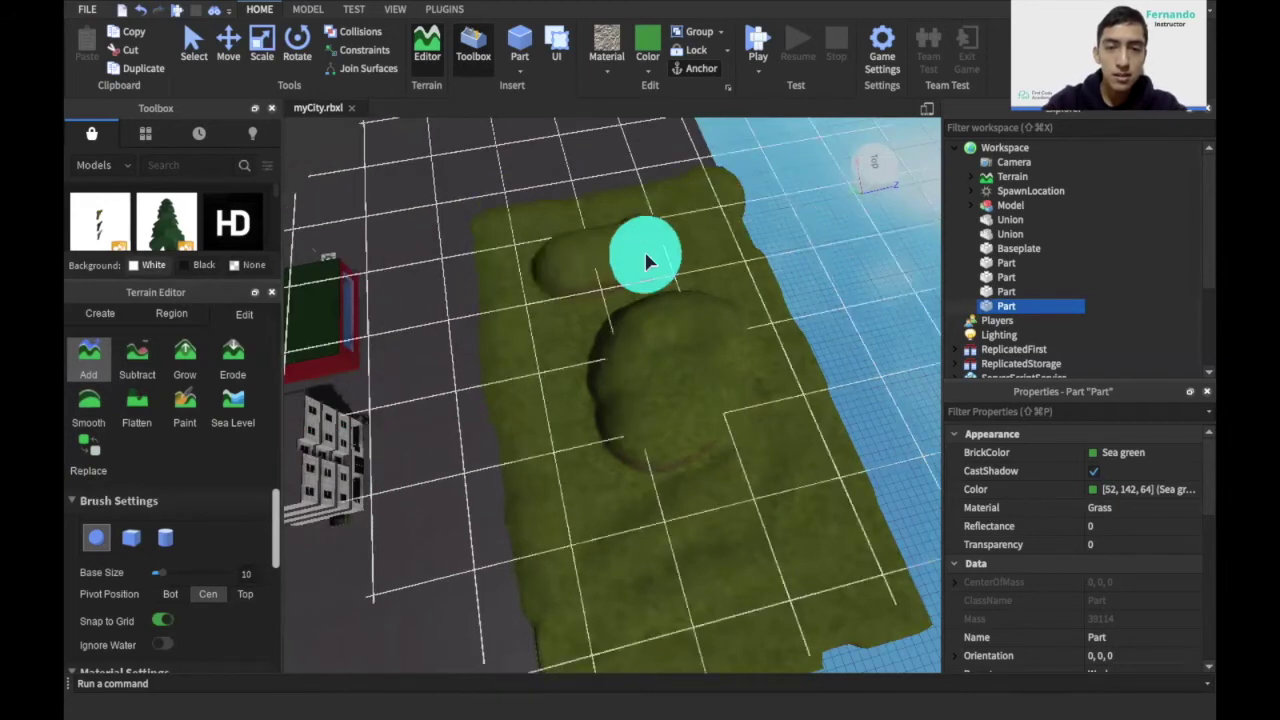
key(super+z)
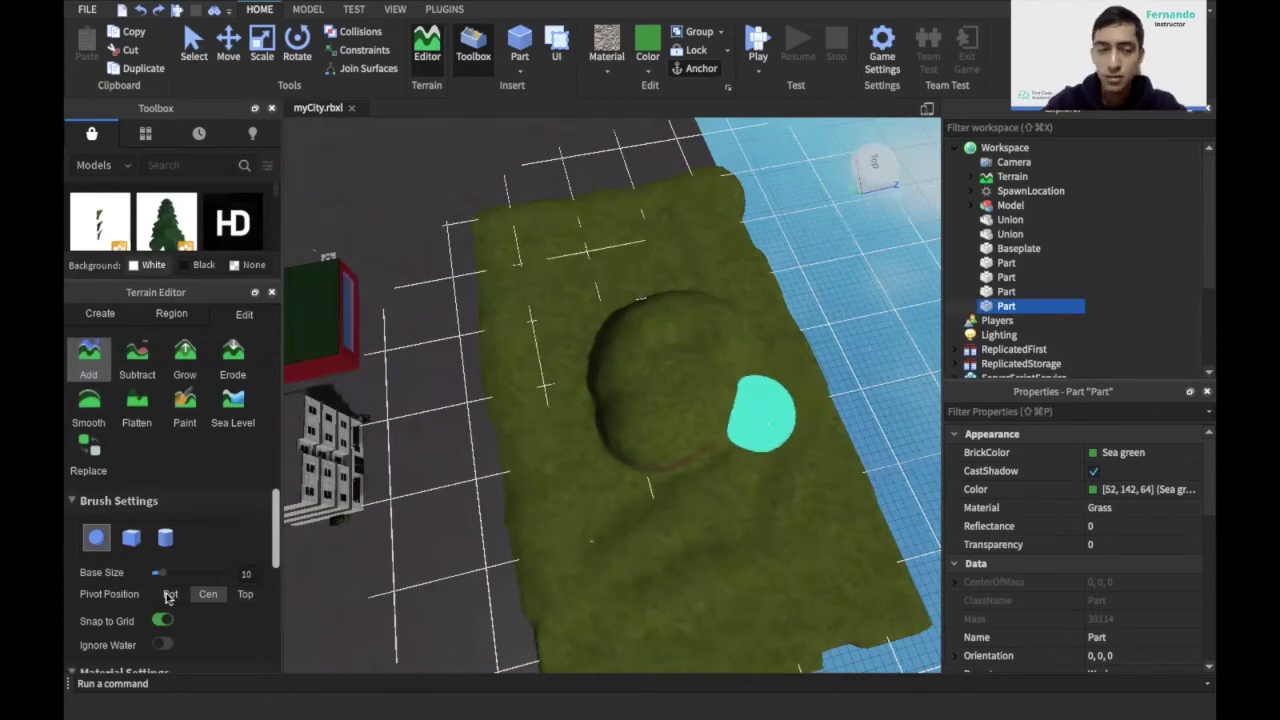
- Reduce the brush to base size 1, try building a thin grass column on the flat area beside the mound, and undo it
drag(165, 575, 157, 575)
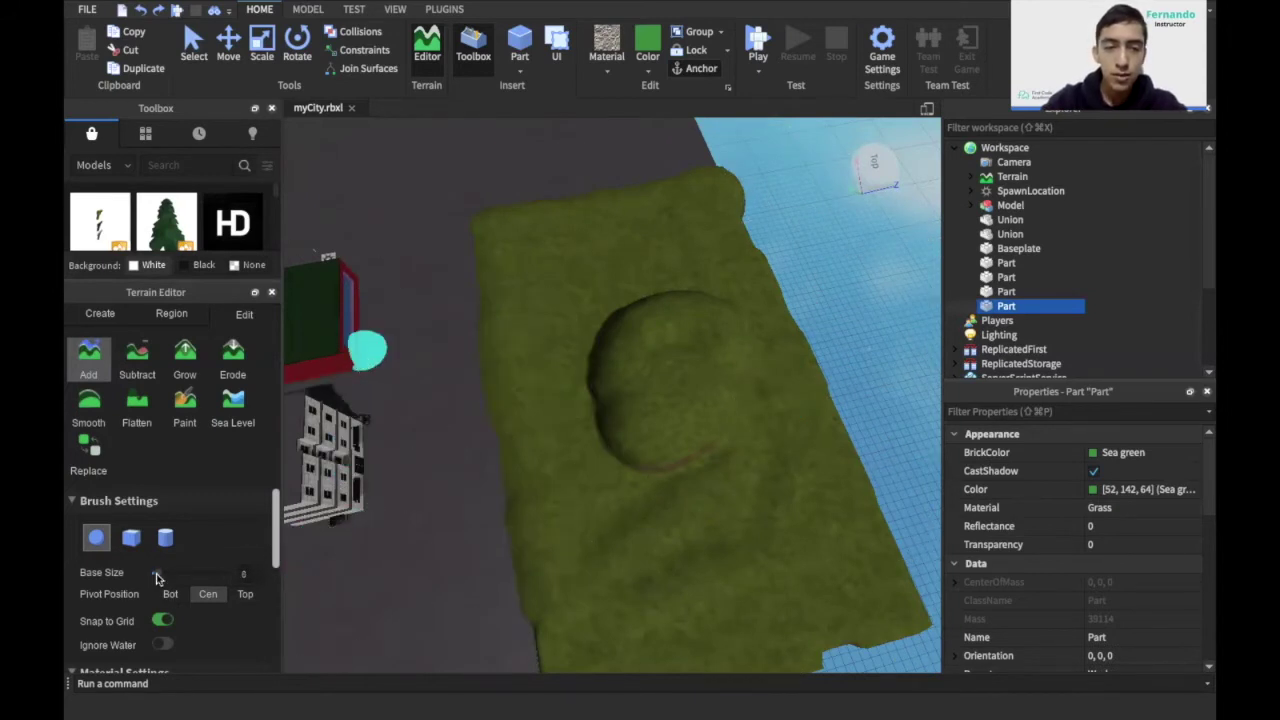
drag(147, 575, 140, 576)
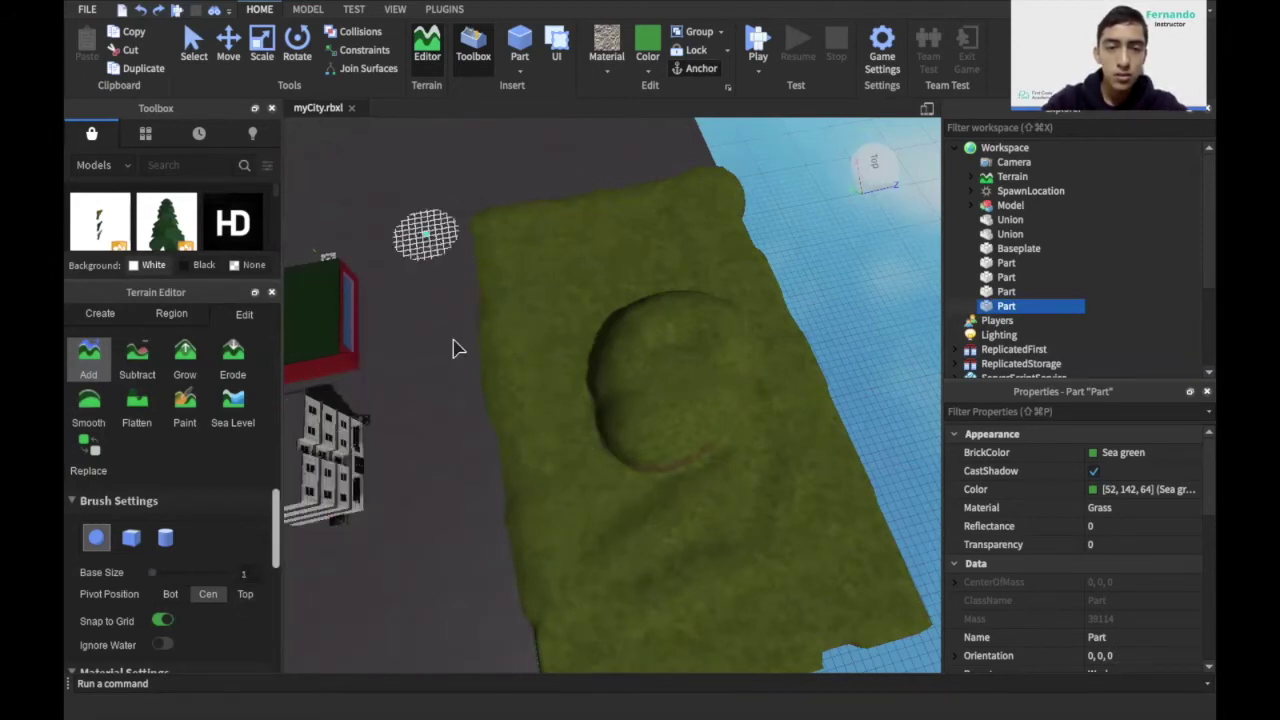
right_drag(452, 345, 449, 337)
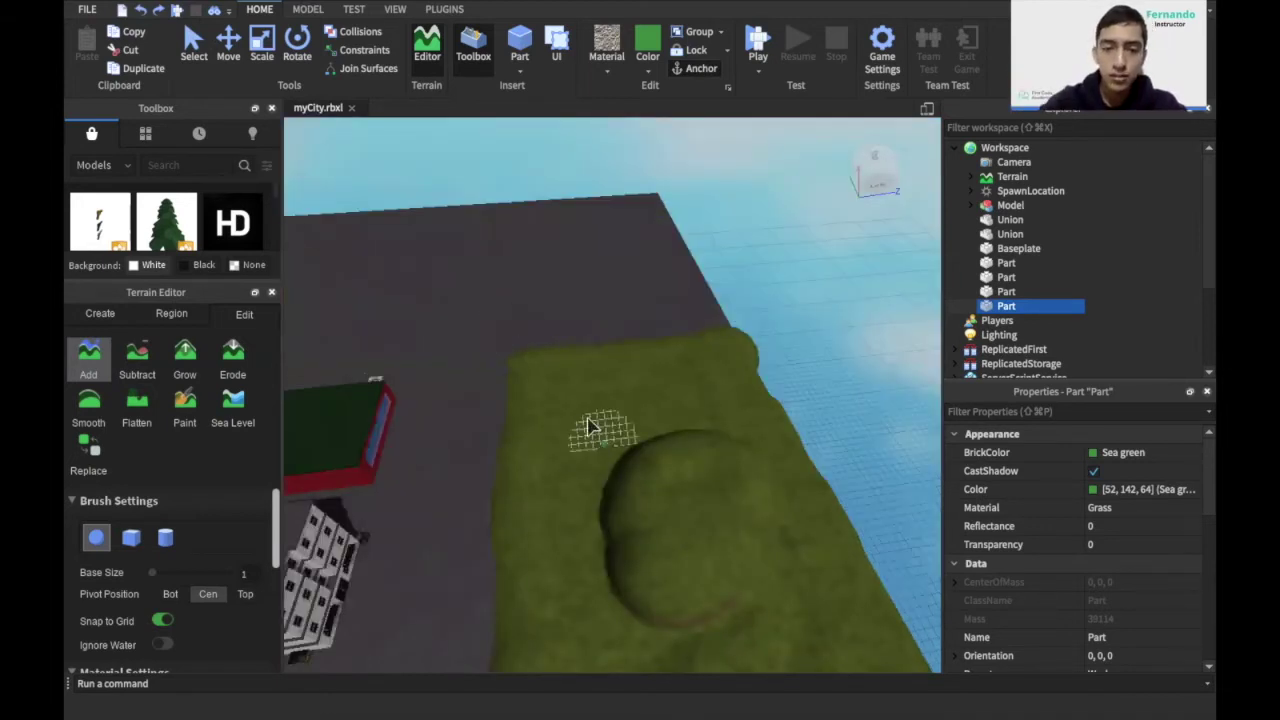
drag(590, 425, 598, 296)
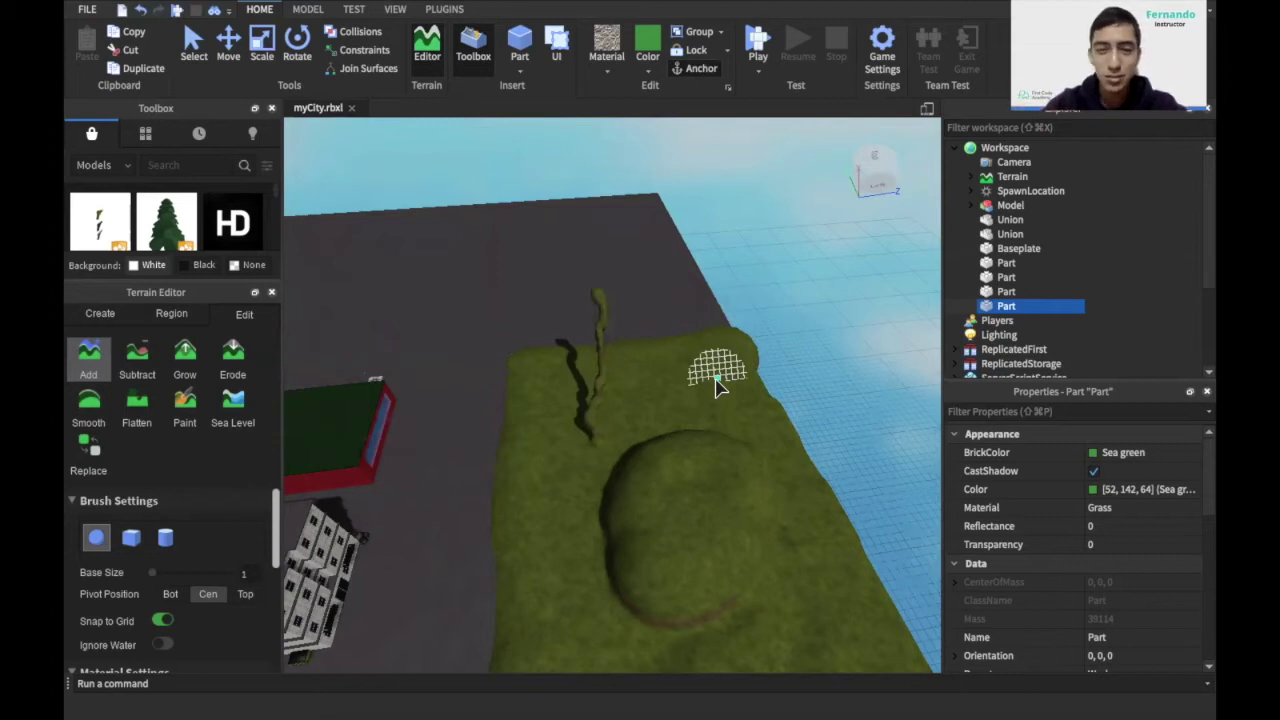
key(super+z)
scroll(724, 470, down, 1)
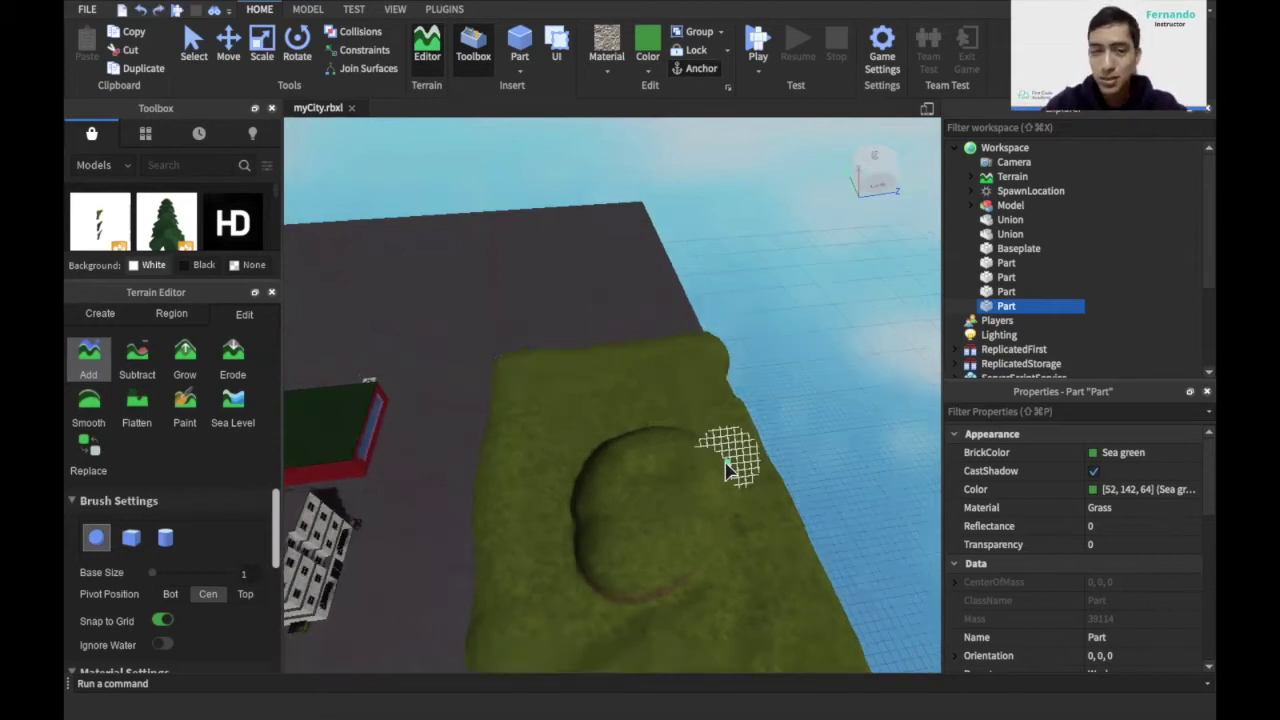
scroll(728, 470, down, 3)
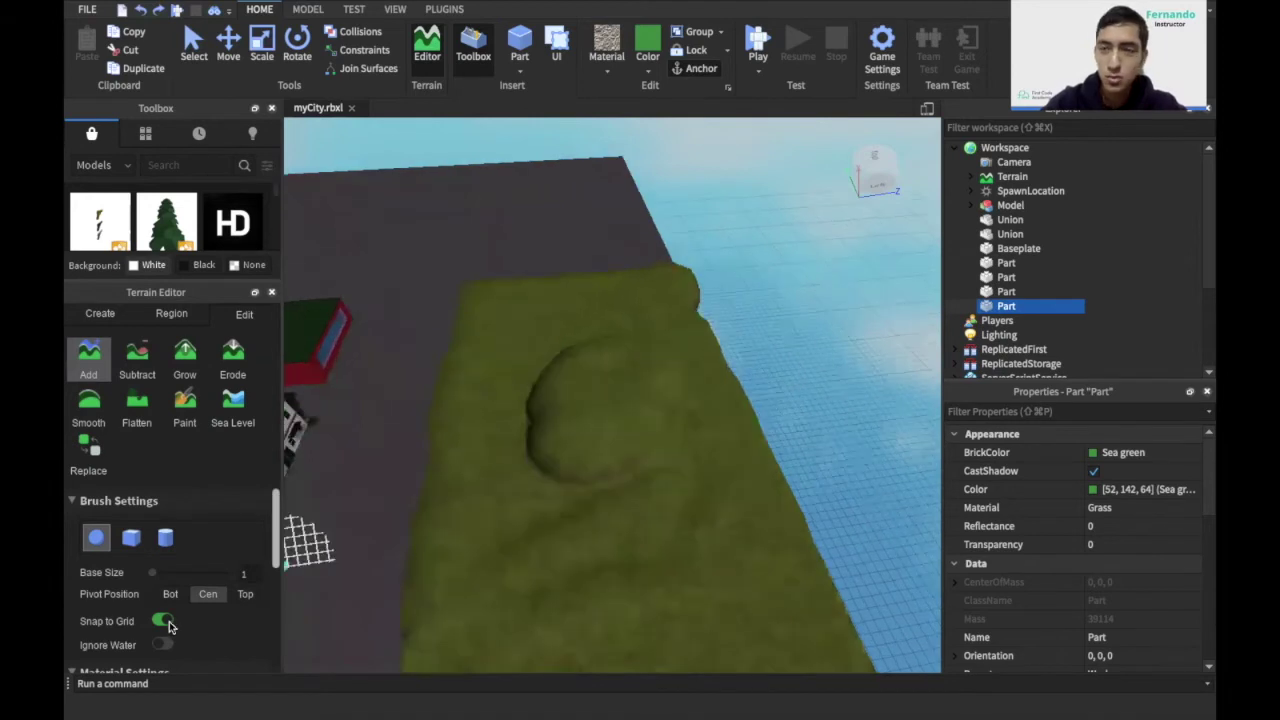
- Turn off Snap to Grid and review the terrain materials, keeping grass selected
click(162, 621)
scroll(169, 627, down, 5)
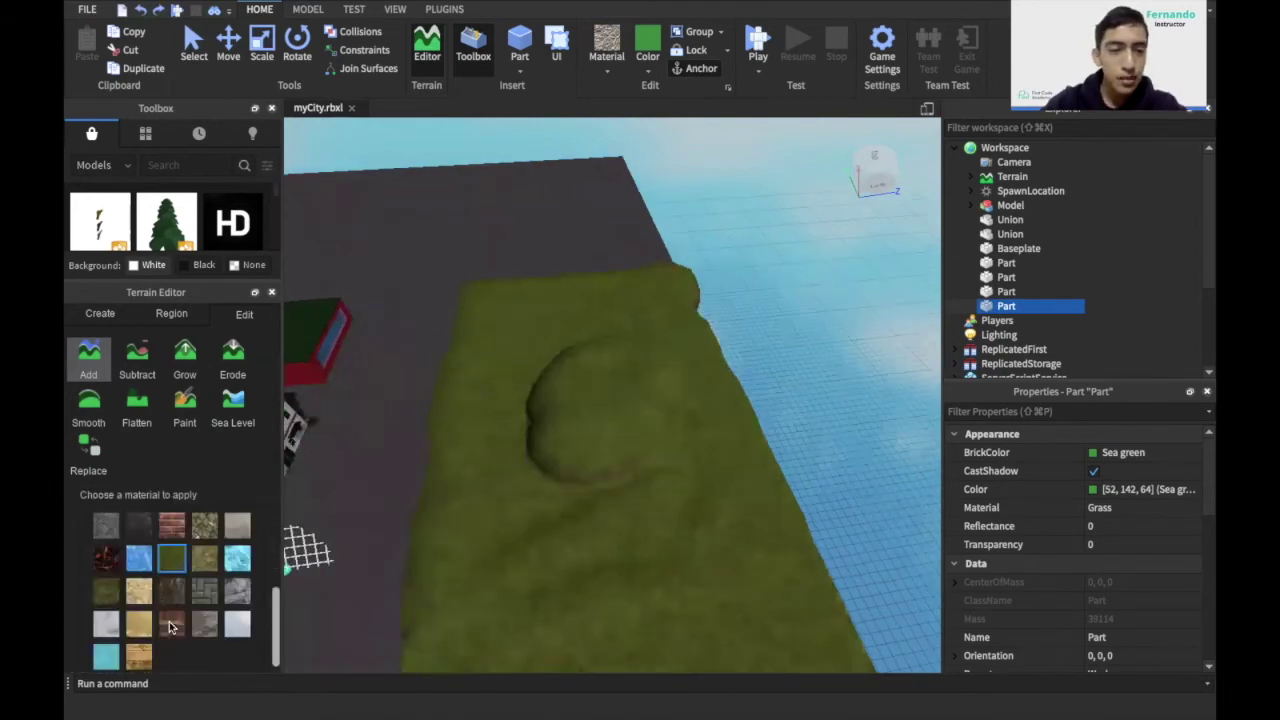
scroll(169, 627, up, 3)
scroll(169, 627, down, 1)
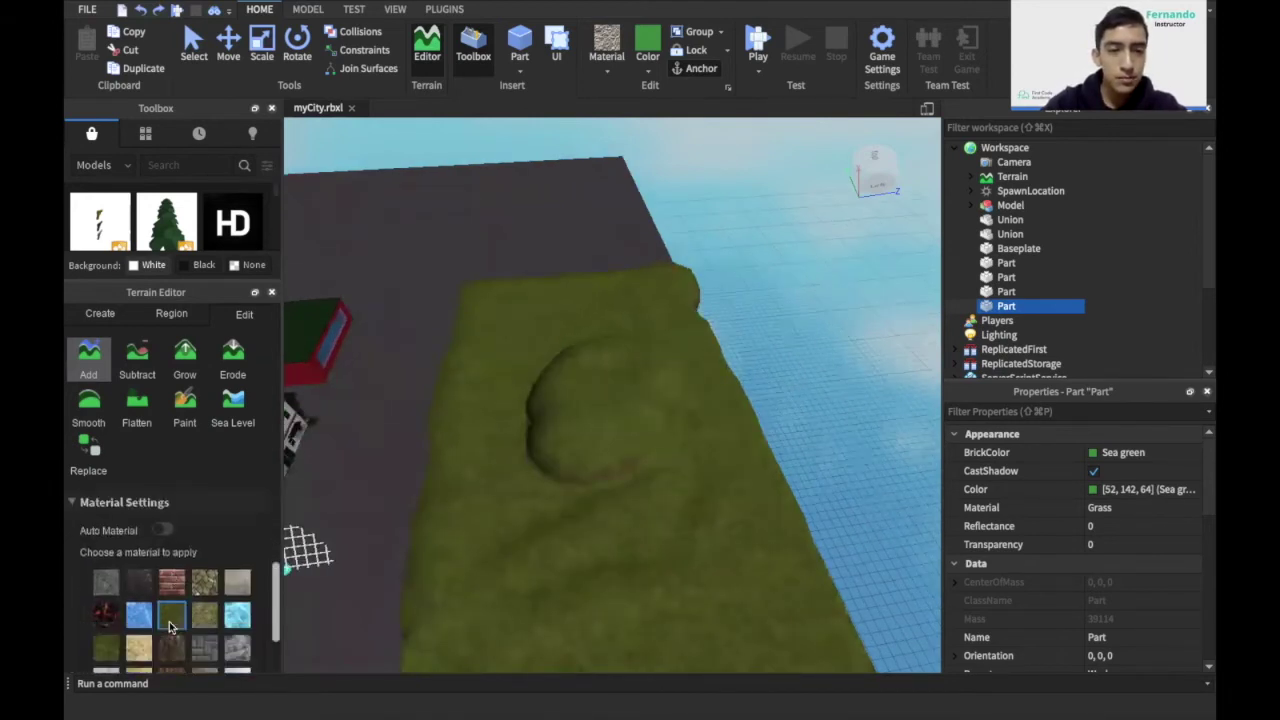
scroll(262, 548, up, 3)
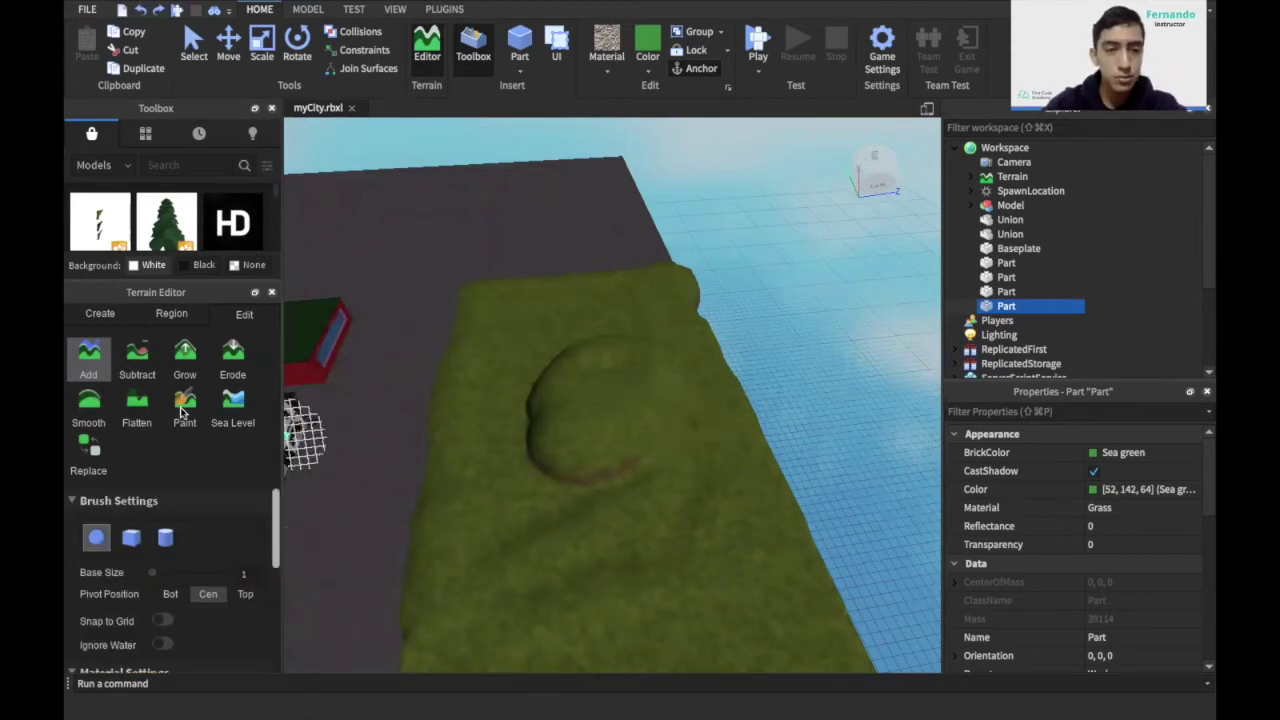
- Smooth the mound's creased rim, including its water-facing side, with a sphere brush of base size 6 and strength 1
click(89, 408)
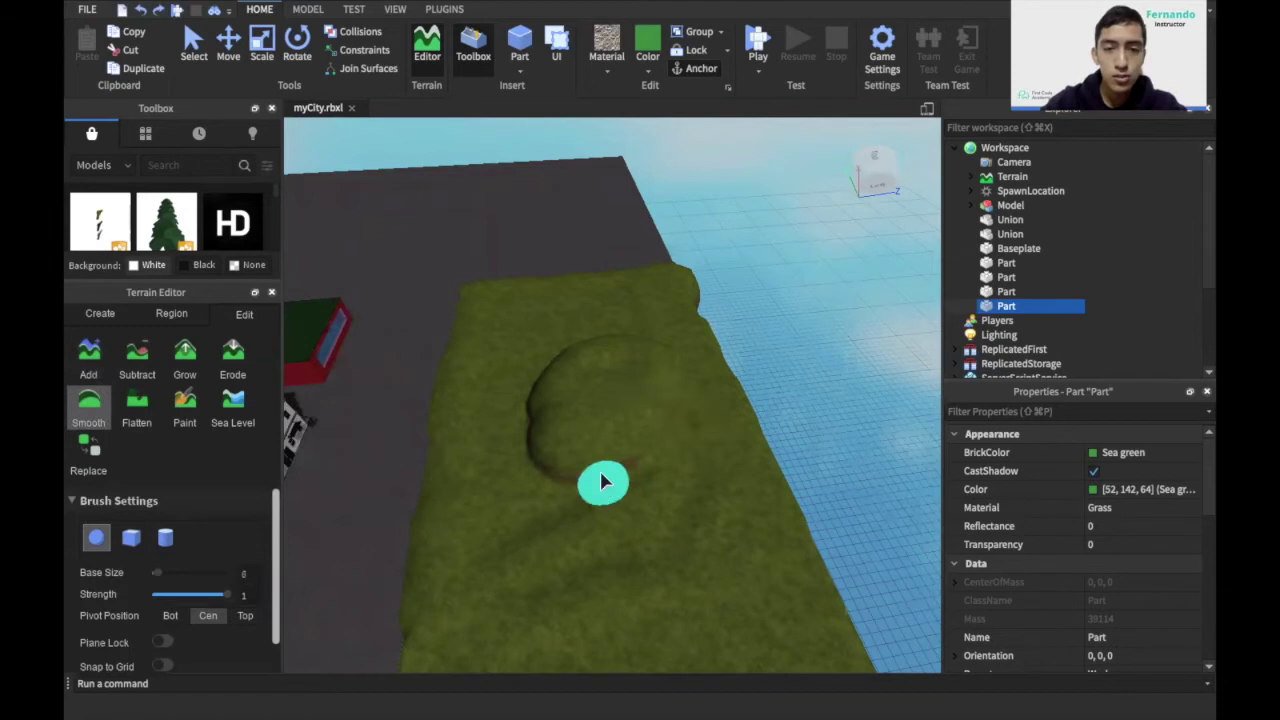
mouse_move(601, 474)
mouse_down()
mouse_move(620, 463)
mouse_move(608, 450)
mouse_move(565, 474)
mouse_move(539, 450)
mouse_move(589, 470)
mouse_move(684, 409)
mouse_move(674, 441)
mouse_move(679, 404)
mouse_up()
key(d)
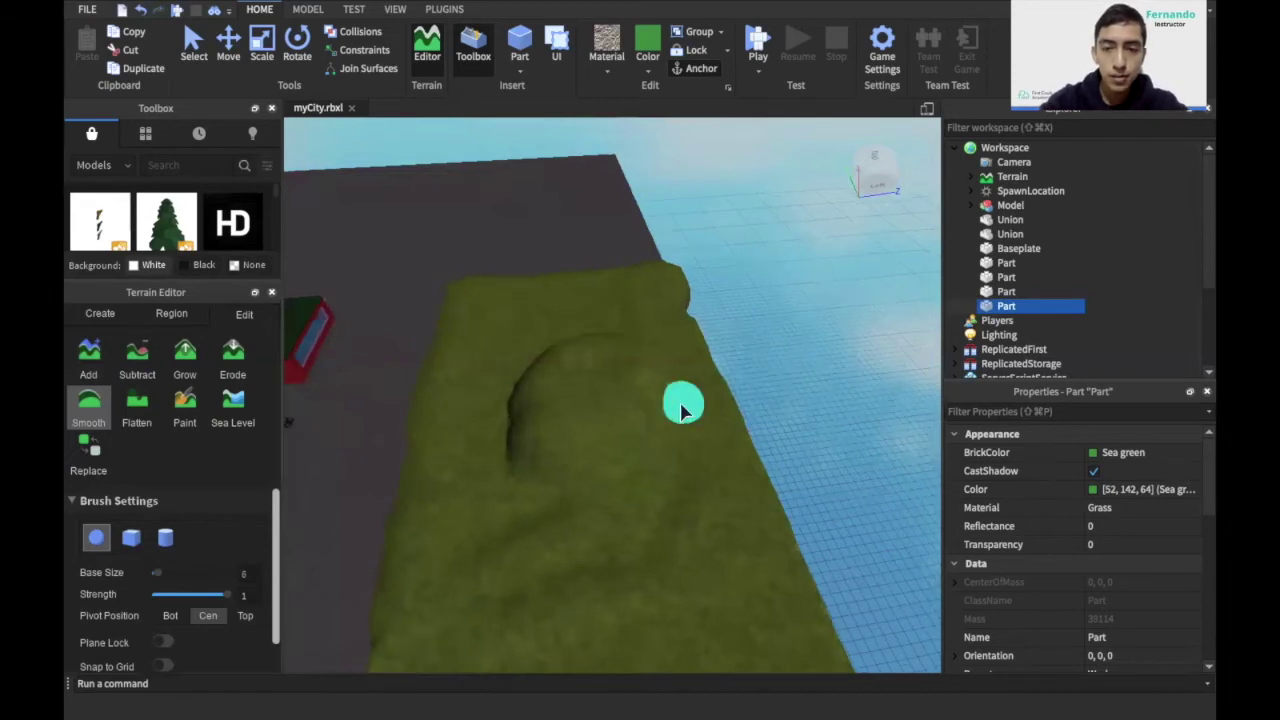
right_drag(681, 411, 681, 411)
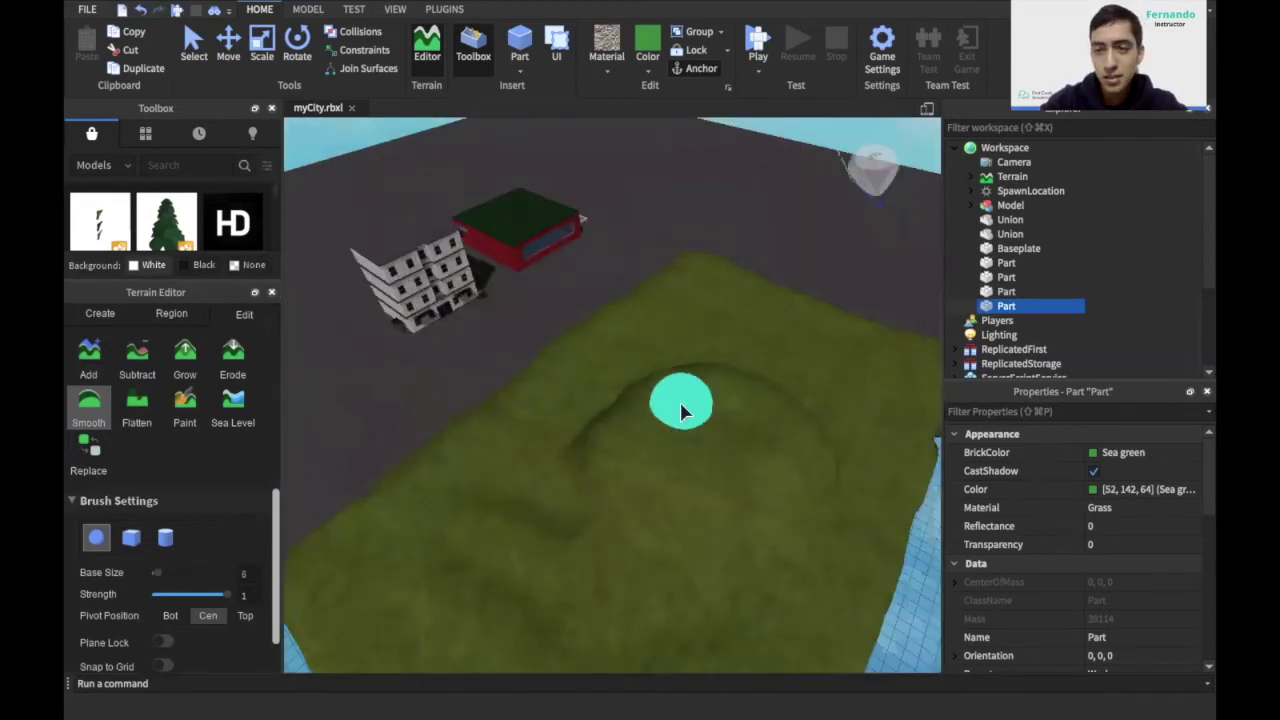
right_drag(680, 405, 680, 405)
right_drag(711, 489, 711, 489)
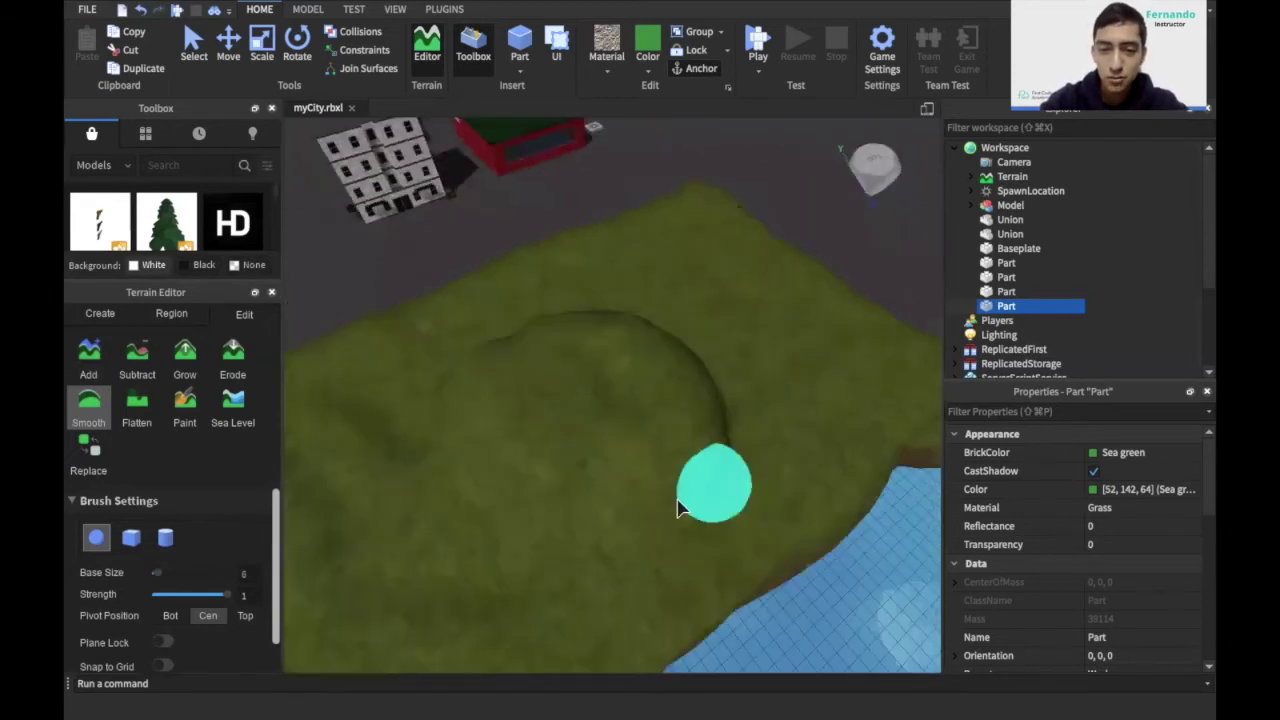
drag(727, 468, 744, 445)
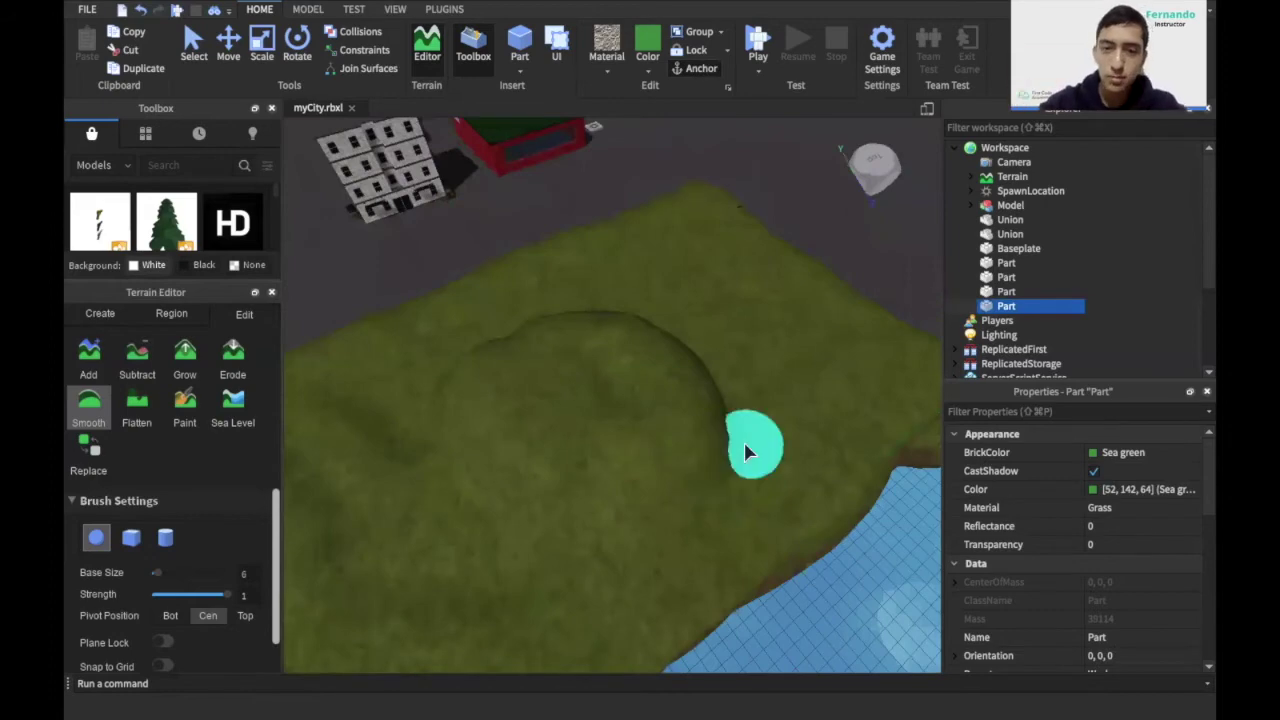
- Smooth the terrain's outer edge near the far corner and the remaining steep rim around the mound
right_drag(745, 445, 772, 465)
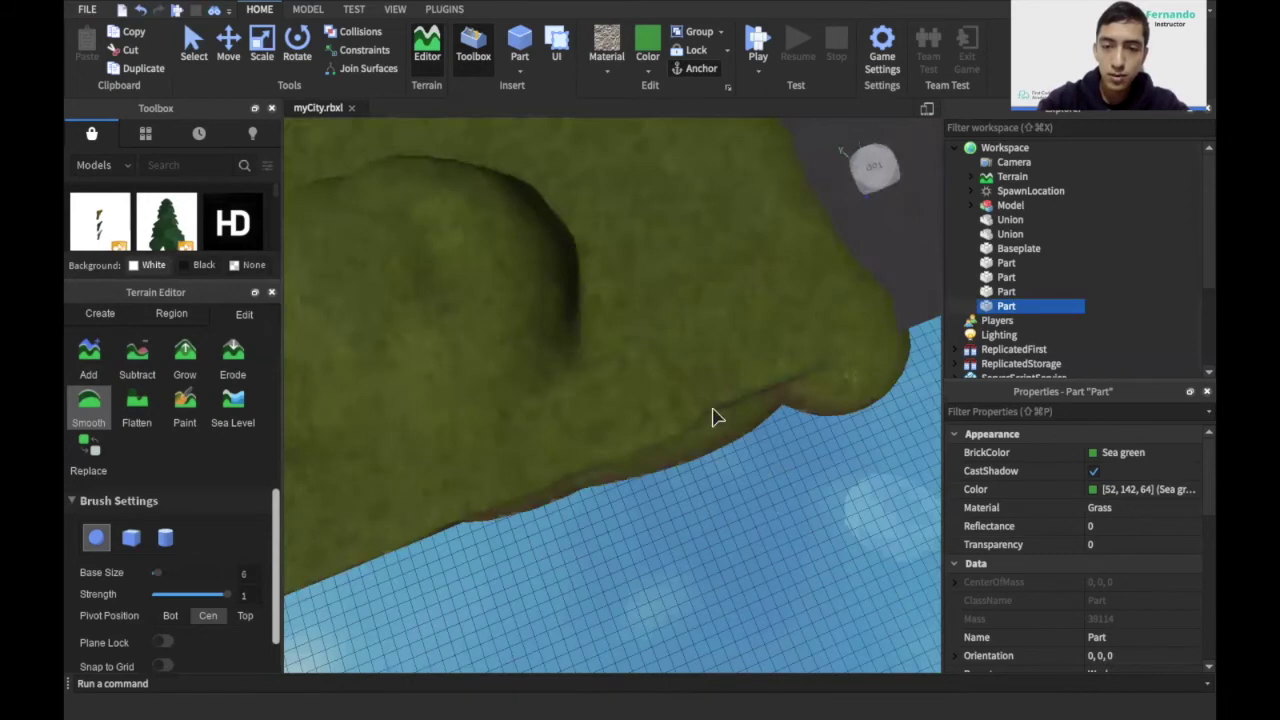
mouse_move(711, 409)
mouse_down()
mouse_move(814, 364)
mouse_move(719, 390)
mouse_move(679, 348)
mouse_up()
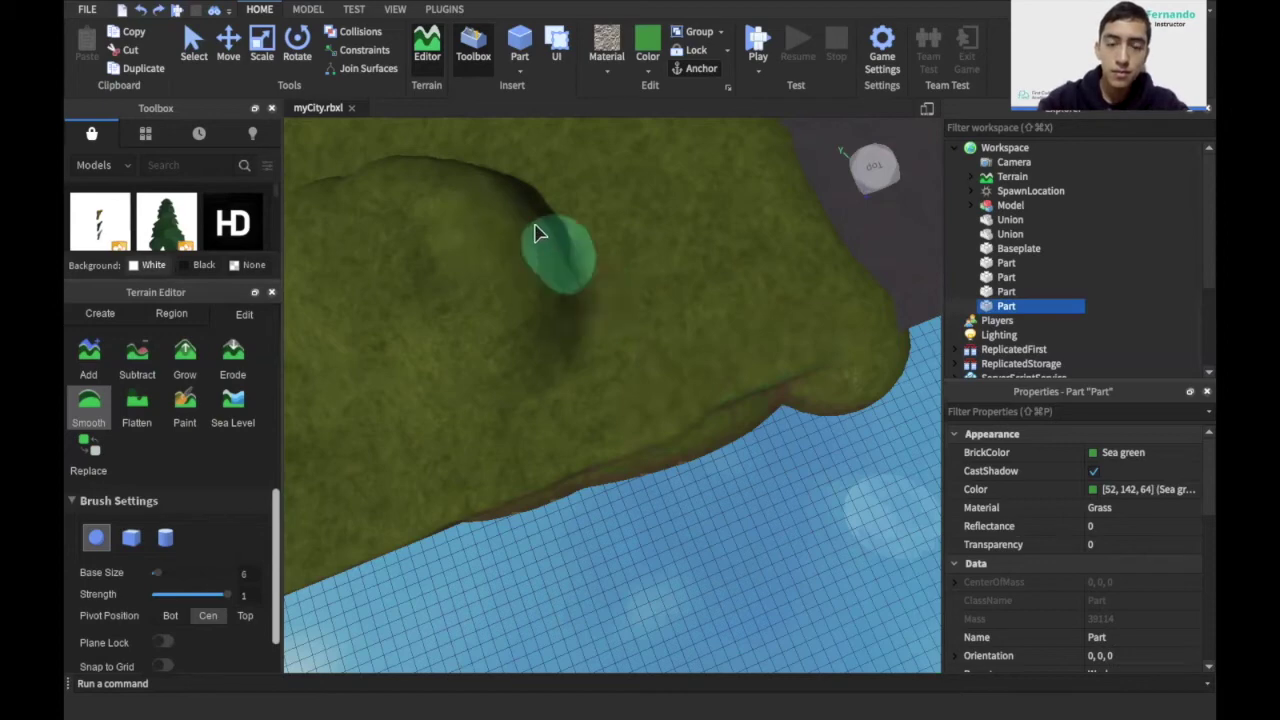
mouse_move(535, 228)
right_down()
mouse_move(519, 216)
mouse_move(549, 229)
right_up()
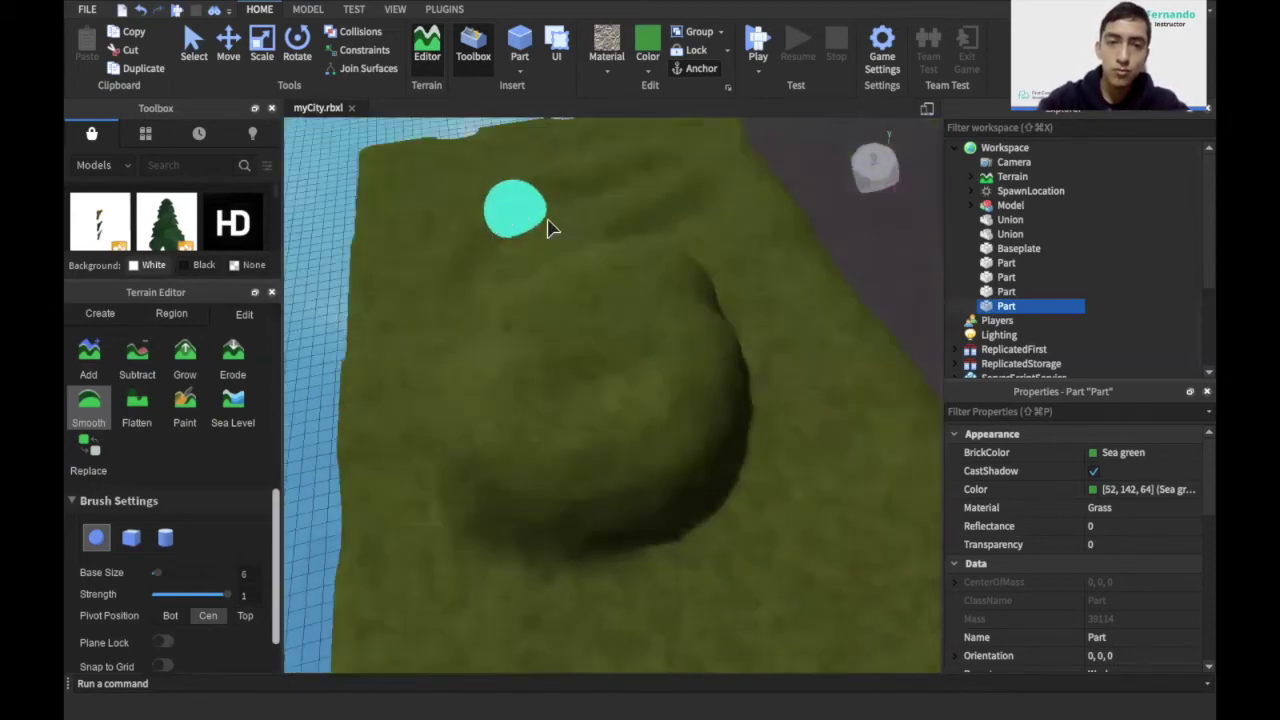
right_drag(632, 213, 634, 217)
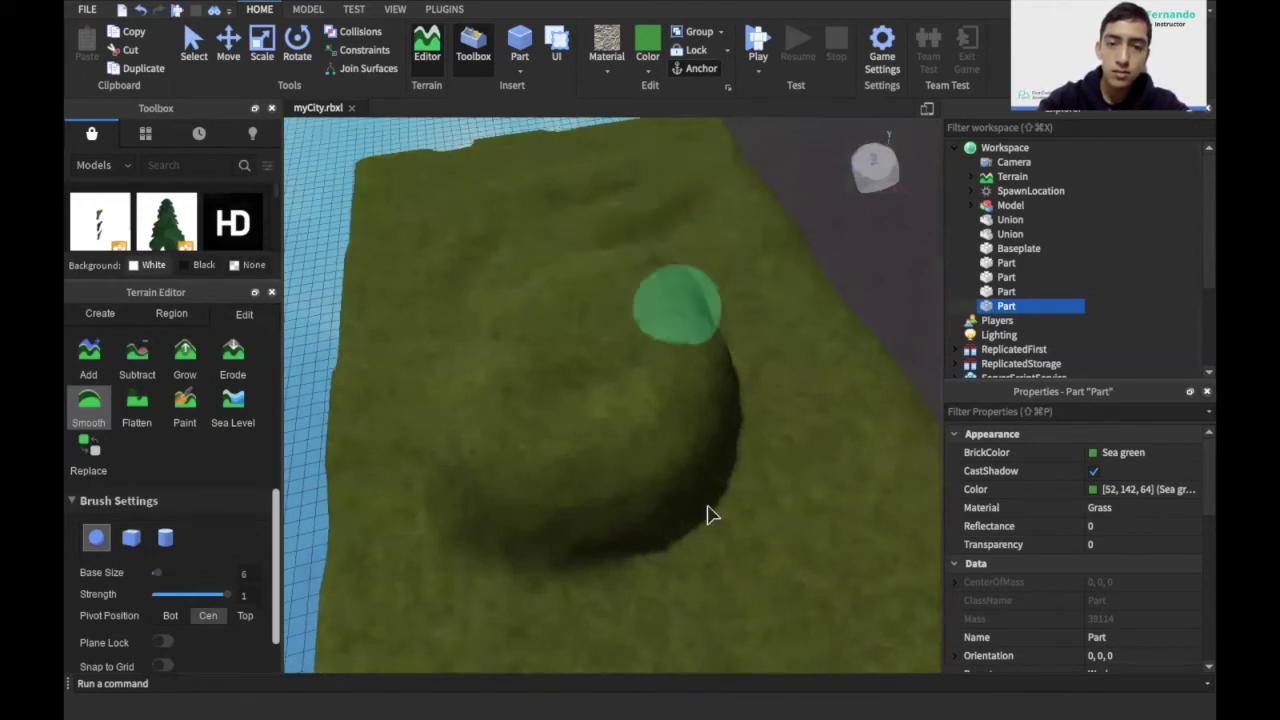
- Erode the mound's top and steep rim with a sphere brush of base size 6 and strength 1 to roughen its shape
click(232, 356)
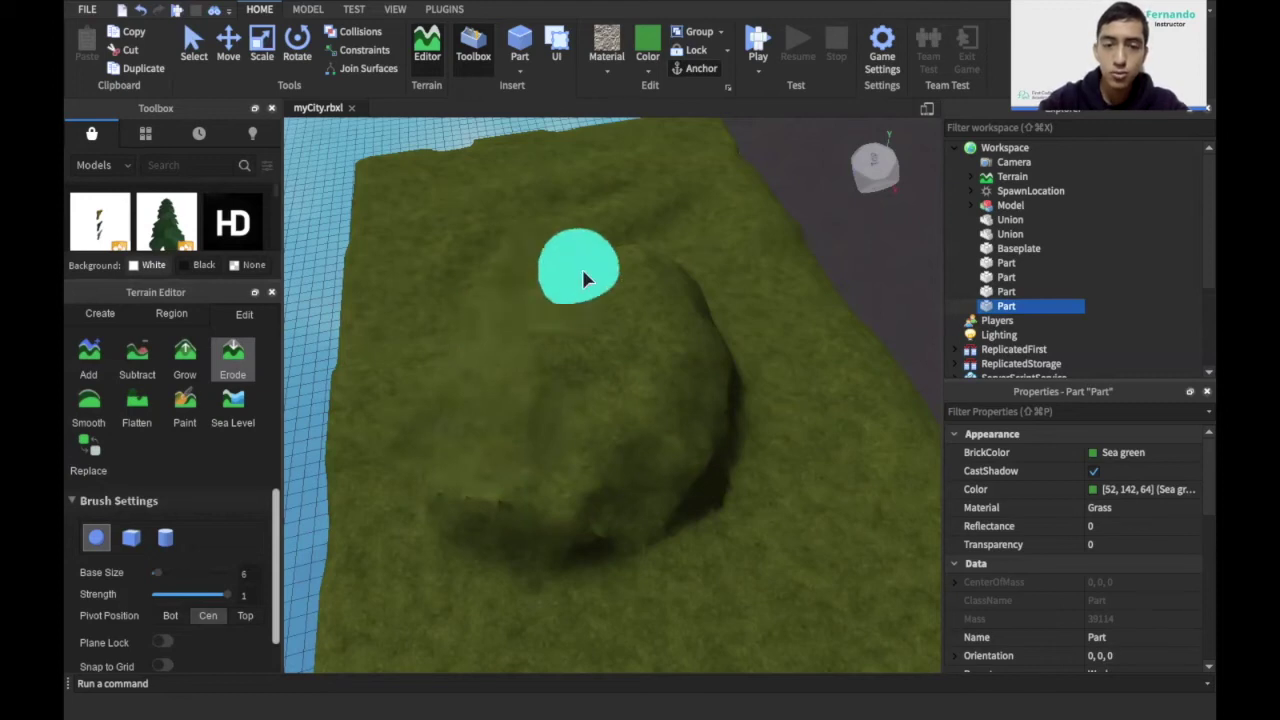
scroll(582, 269, up, 5)
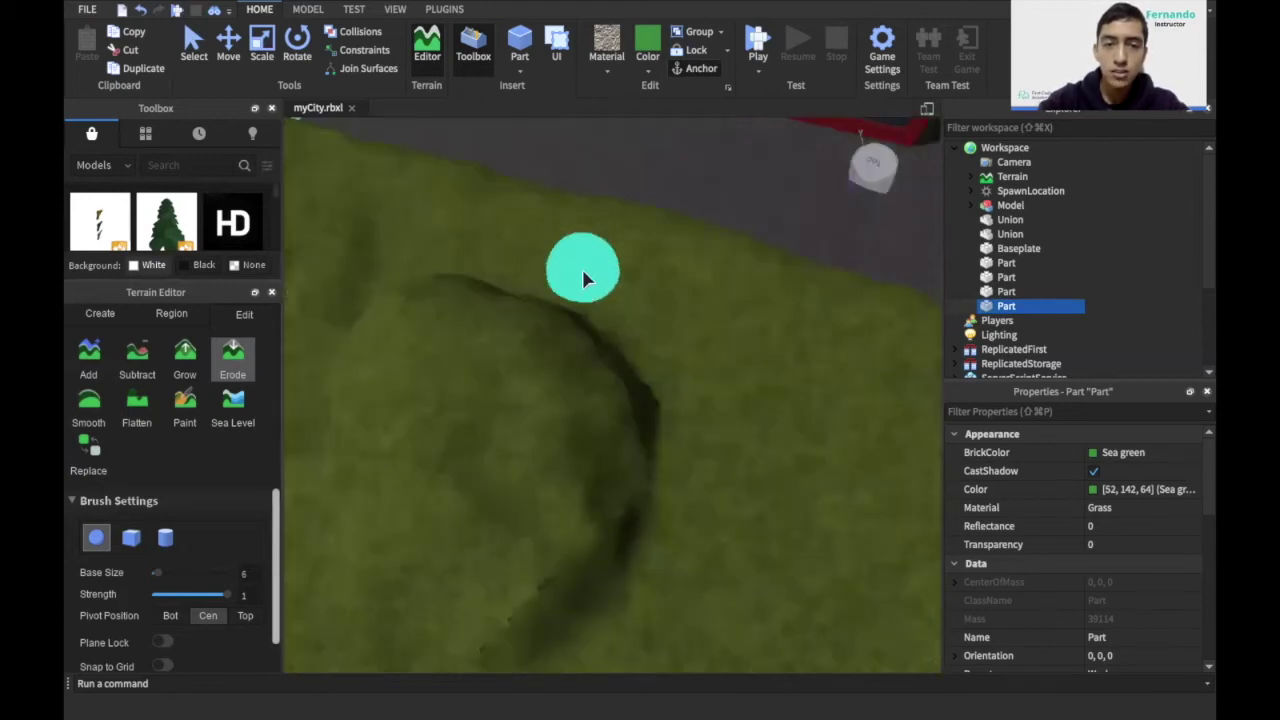
scroll(582, 269, up, 3)
scroll(560, 268, up, 3)
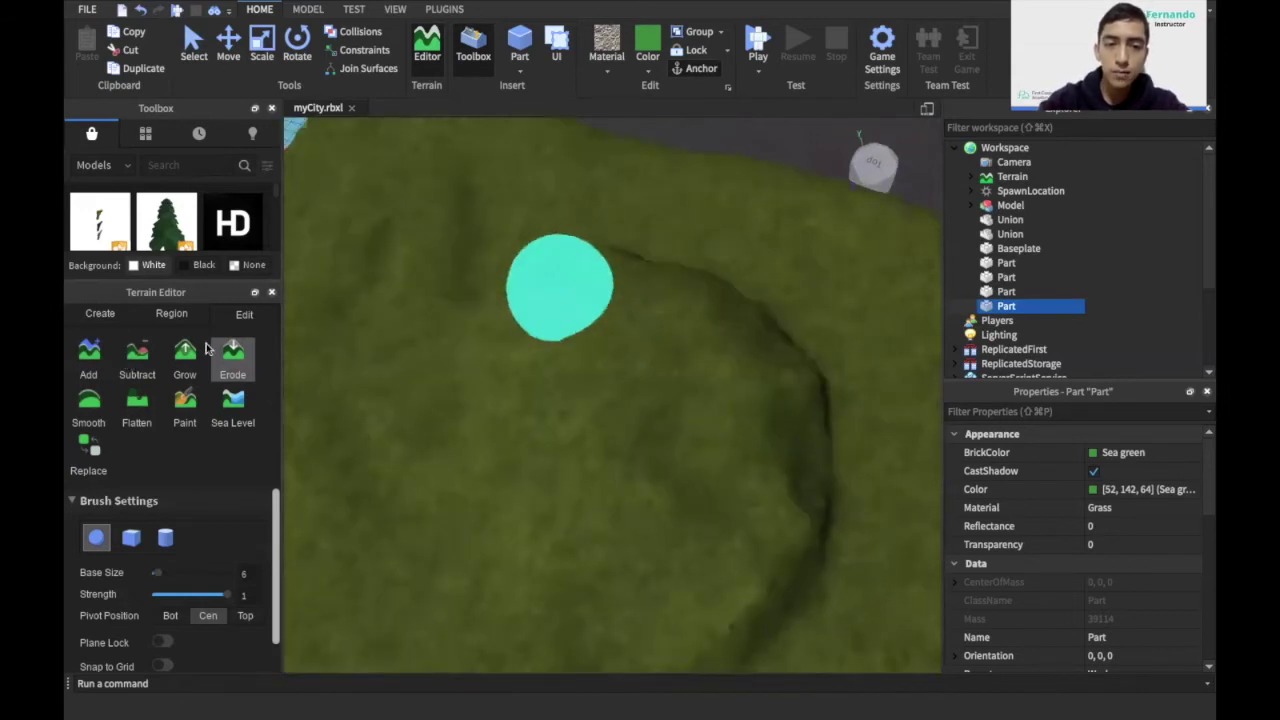
click(137, 352)
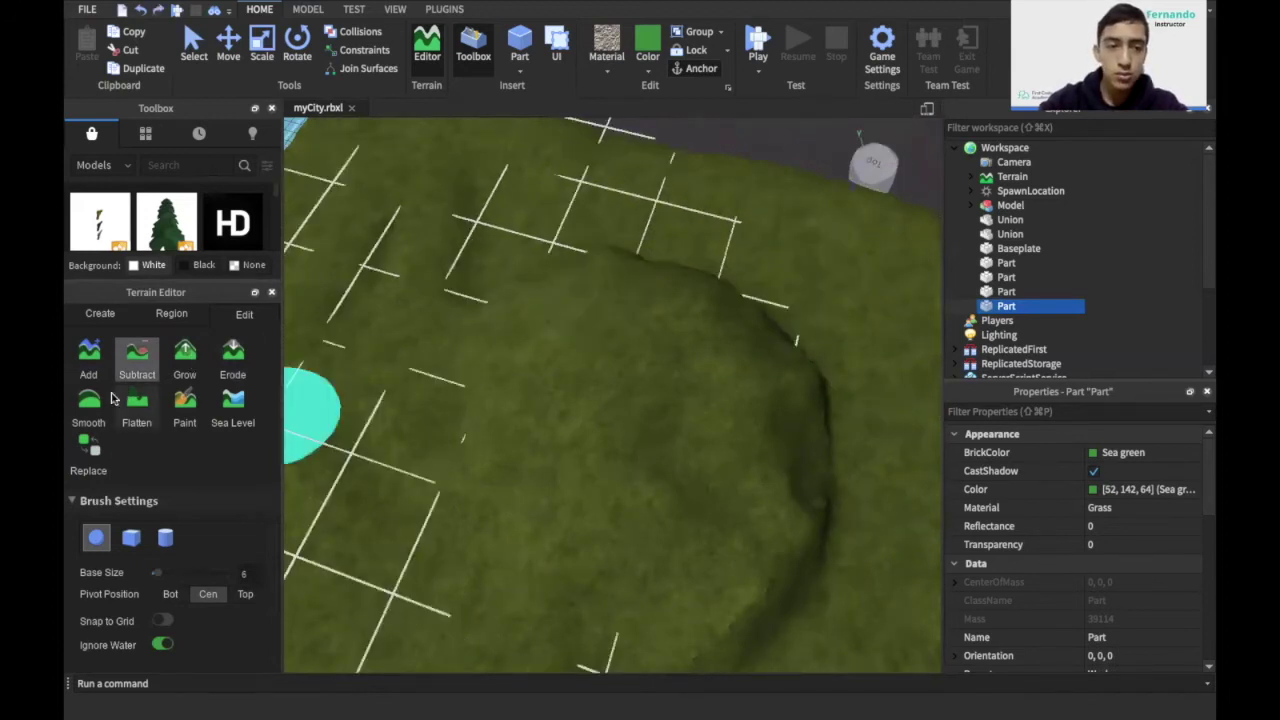
click(230, 352)
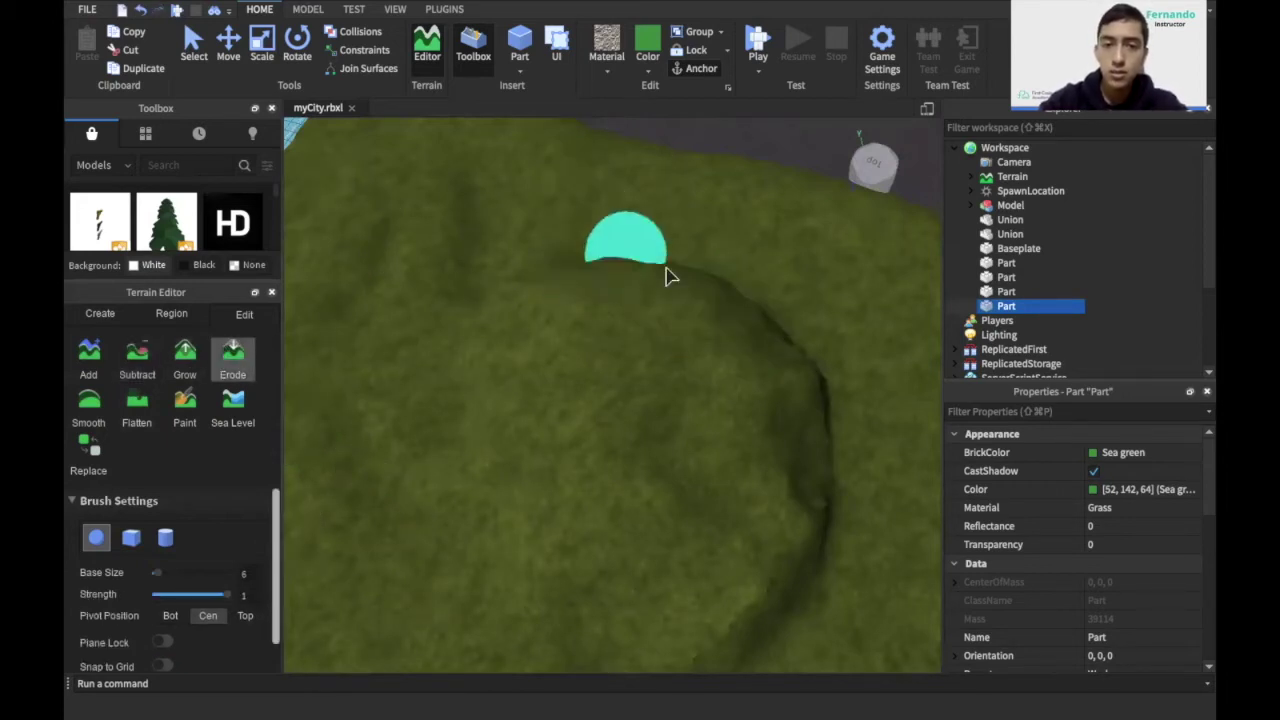
- Erode the mound's building-facing slope and upper surface further to wear the hill into an irregular form
right_drag(666, 293, 666, 293)
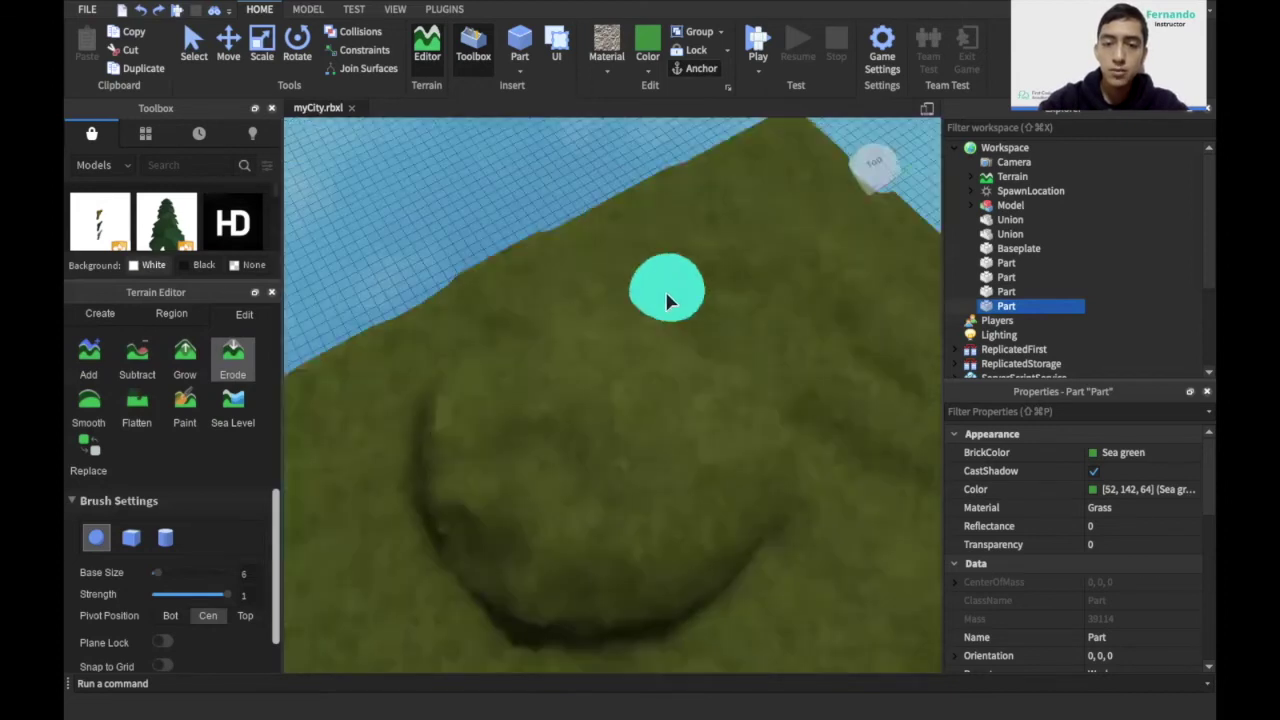
scroll(667, 300, down, 2)
scroll(668, 302, up, 2)
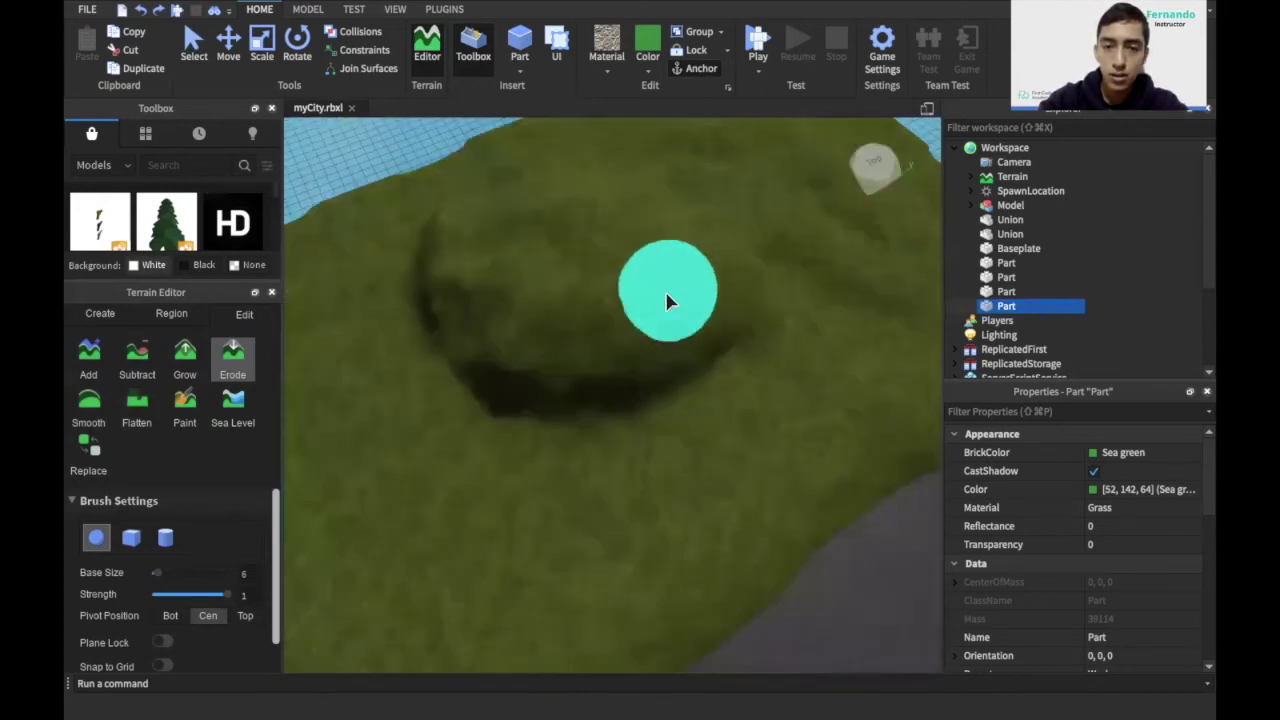
scroll(634, 320, up, 1)
scroll(600, 334, up, 1)
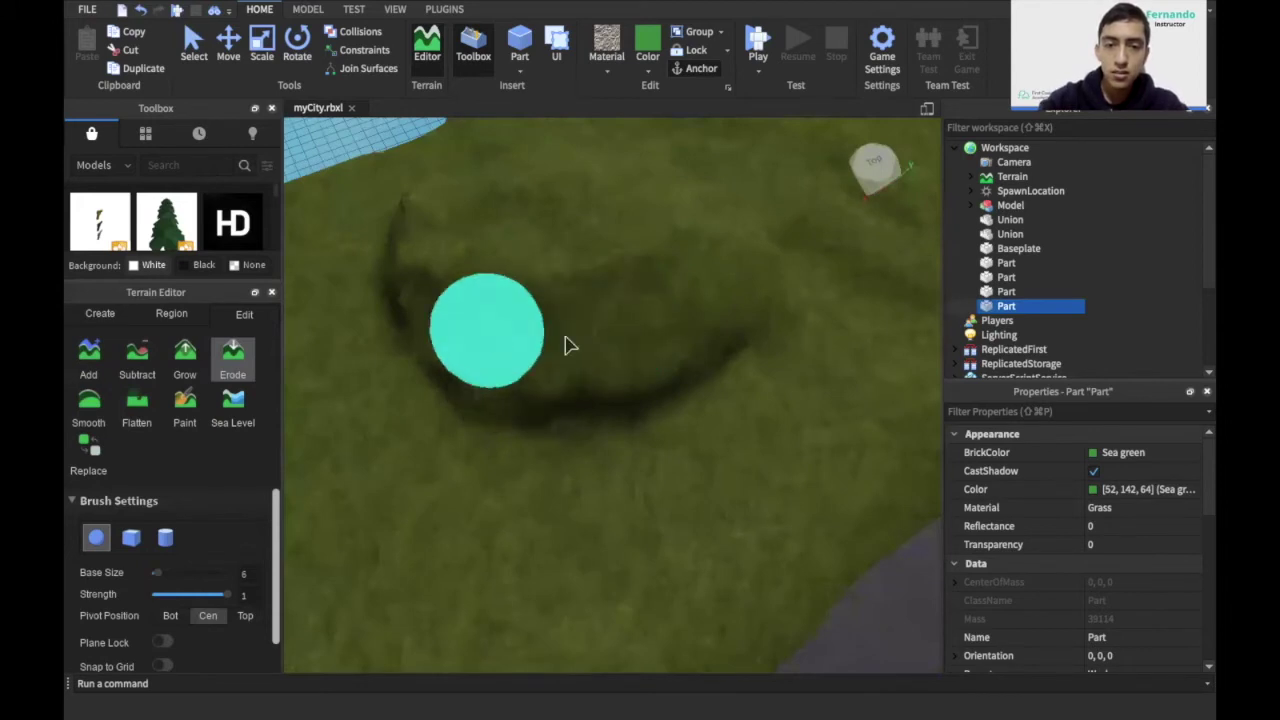
mouse_move(684, 330)
mouse_down()
mouse_move(630, 362)
mouse_move(558, 369)
mouse_up()
drag(657, 326, 733, 270)
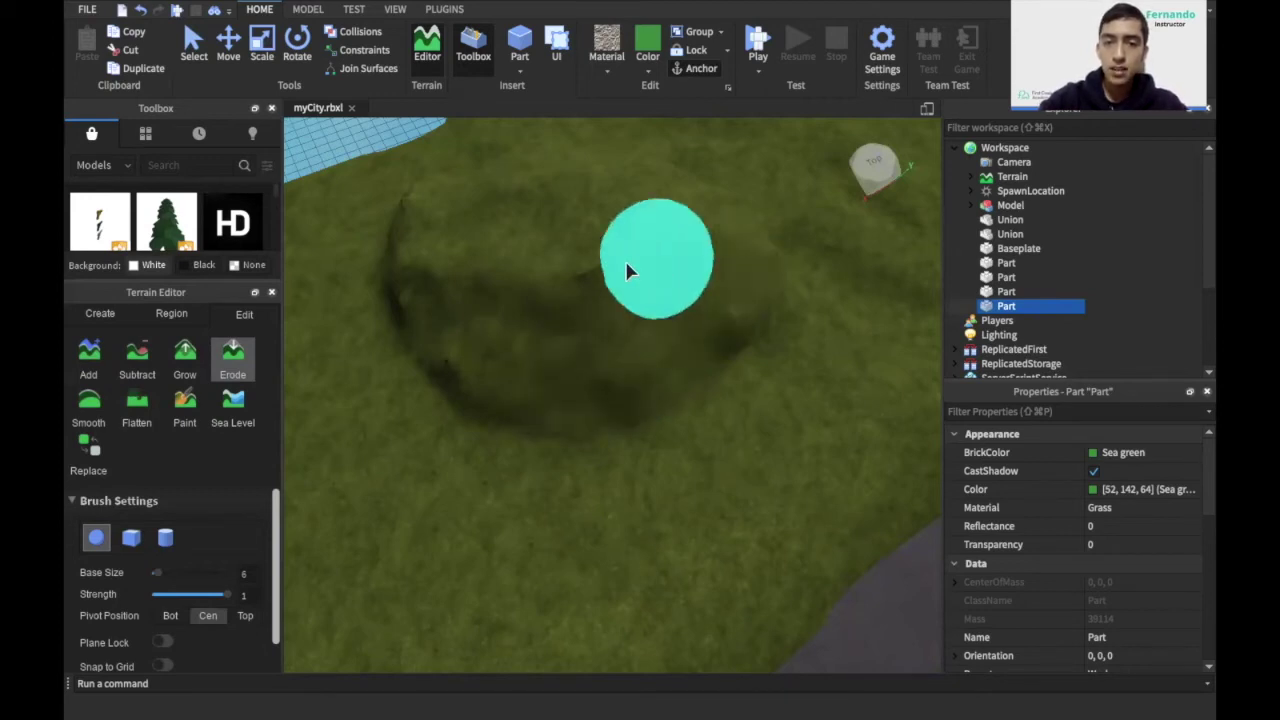
drag(622, 262, 523, 263)
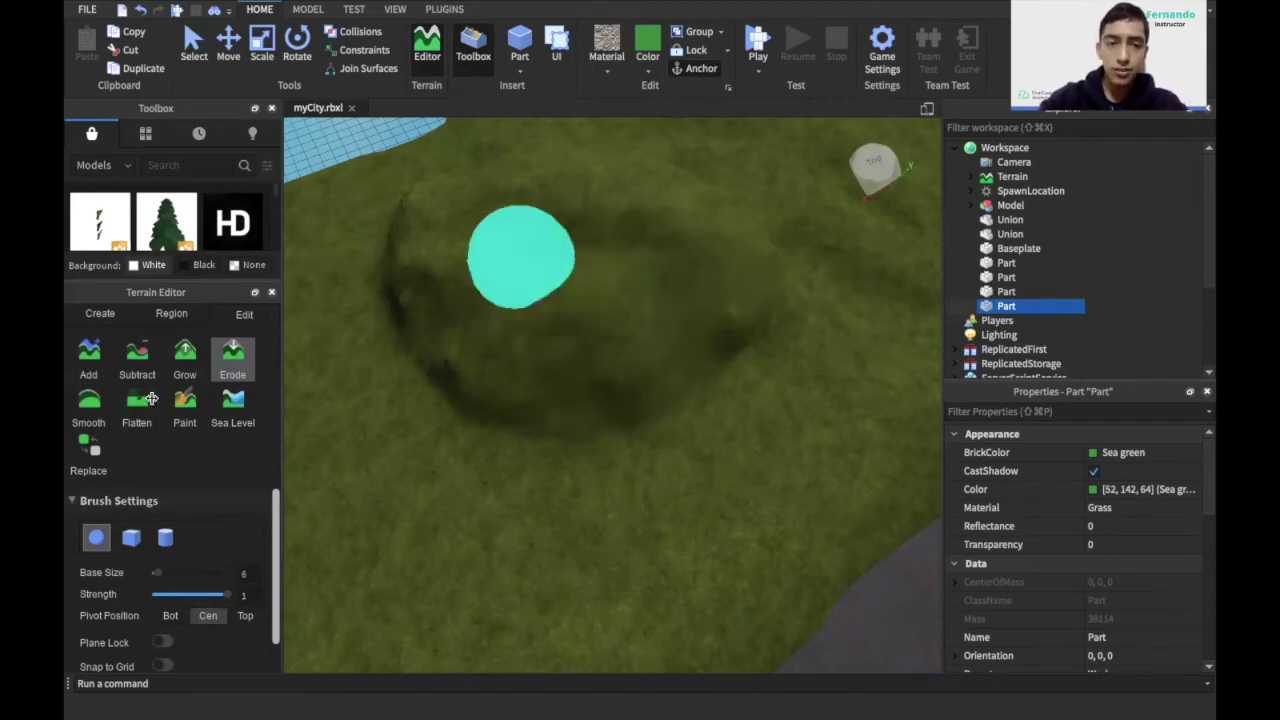
- Smooth the eroded hill's rough rim and upper surface with a sphere brush of base size 6 and strength 1
click(82, 410)
mouse_move(532, 242)
mouse_down()
mouse_move(515, 253)
mouse_move(679, 329)
mouse_up()
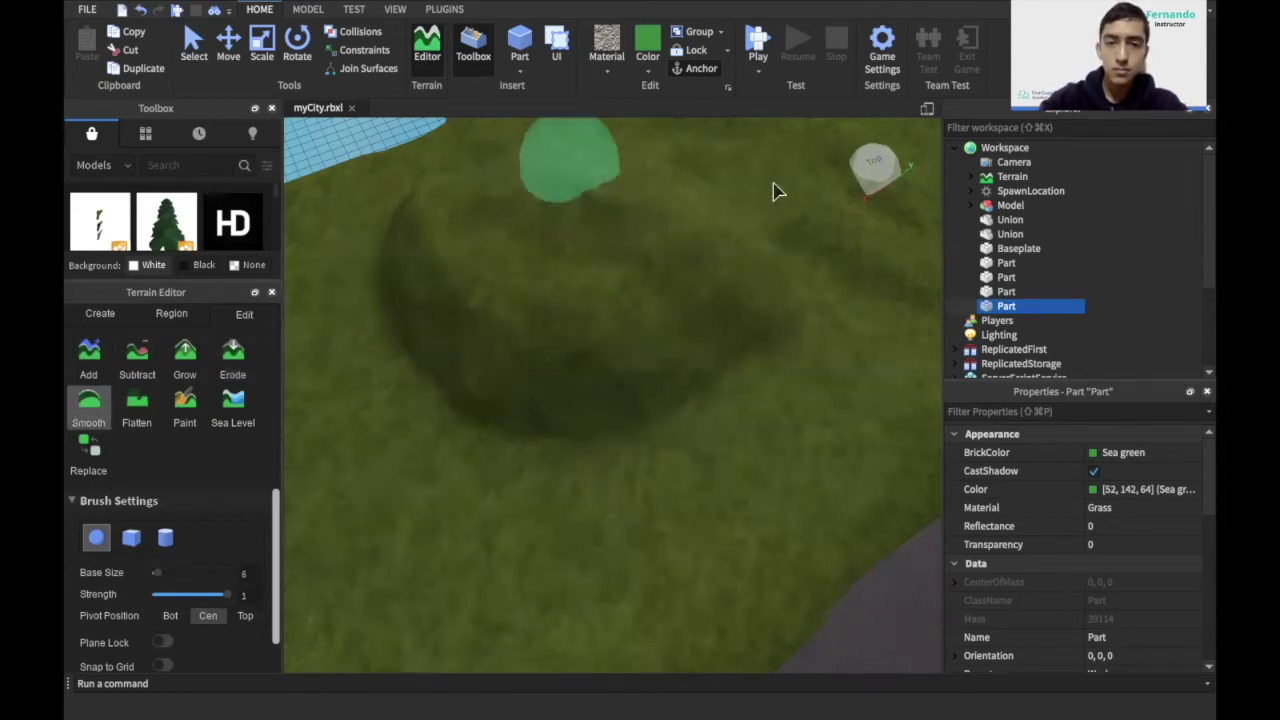
- Try to paint a water pond into the flat grass beside the hill with a sphere brush of base size 6, and undo it
right_drag(382, 411, 204, 406)
click(200, 408)
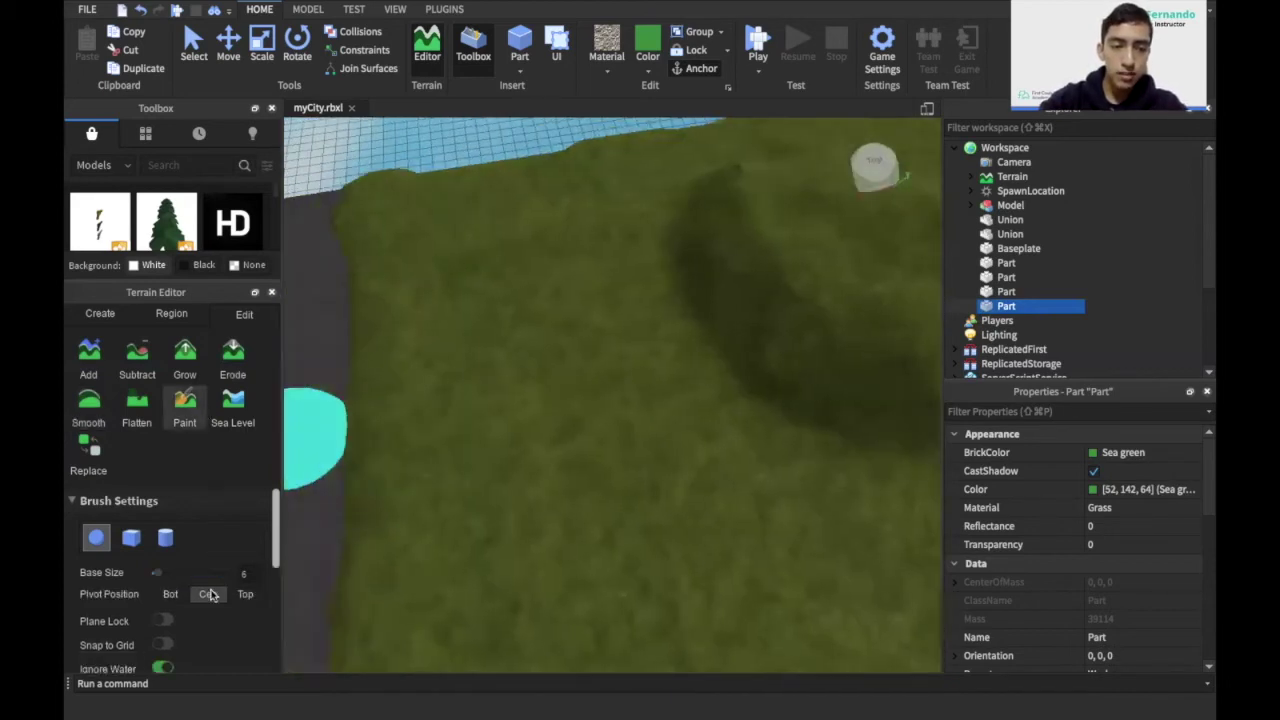
scroll(210, 594, down, 5)
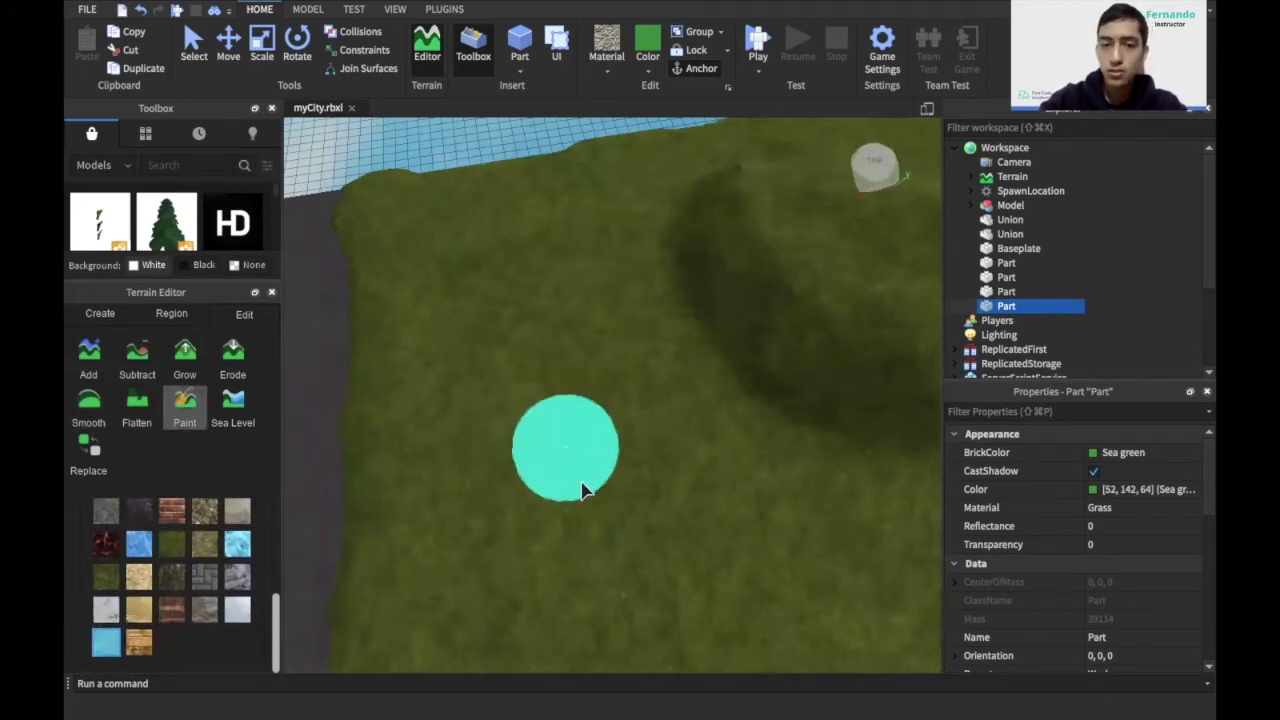
mouse_move(598, 492)
mouse_down()
mouse_move(560, 443)
mouse_move(549, 457)
mouse_move(623, 463)
mouse_move(552, 478)
mouse_move(634, 489)
mouse_move(574, 489)
mouse_move(660, 457)
mouse_move(571, 457)
mouse_up()
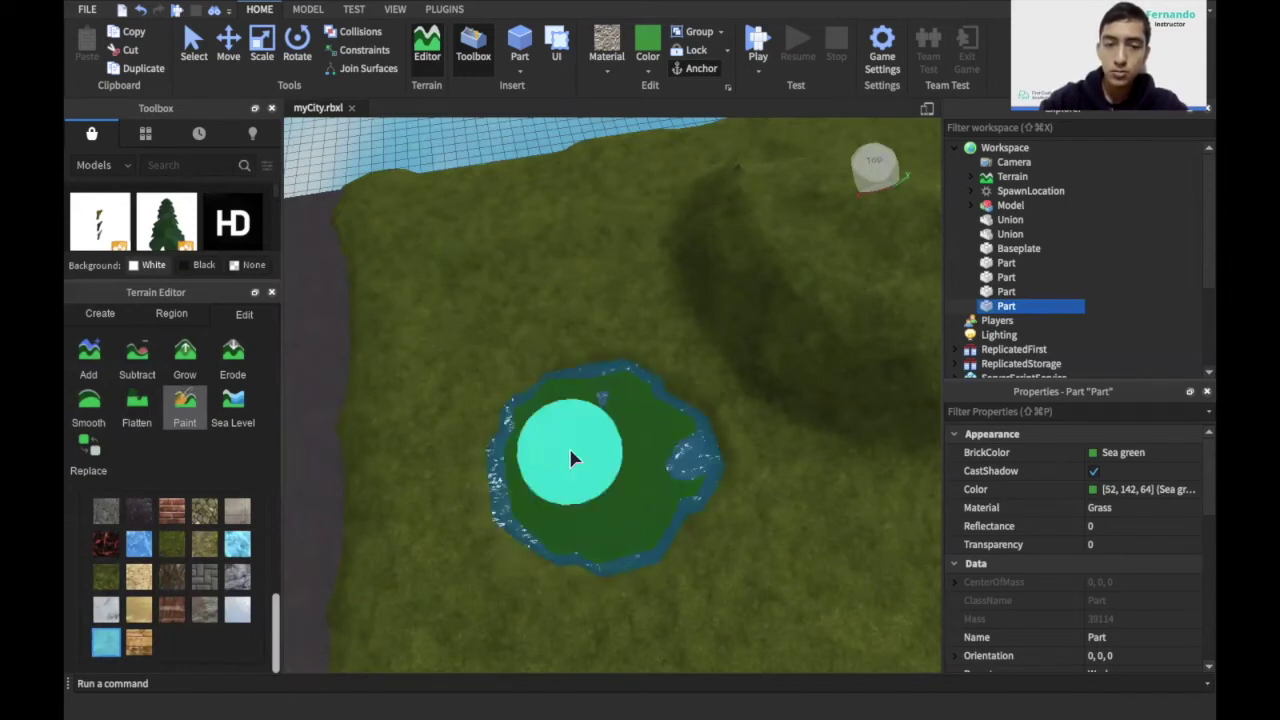
key(ctrl+z)
- Try painting the pond again with the brush's pivot position set to Bot, and undo the stroke
click(197, 406)
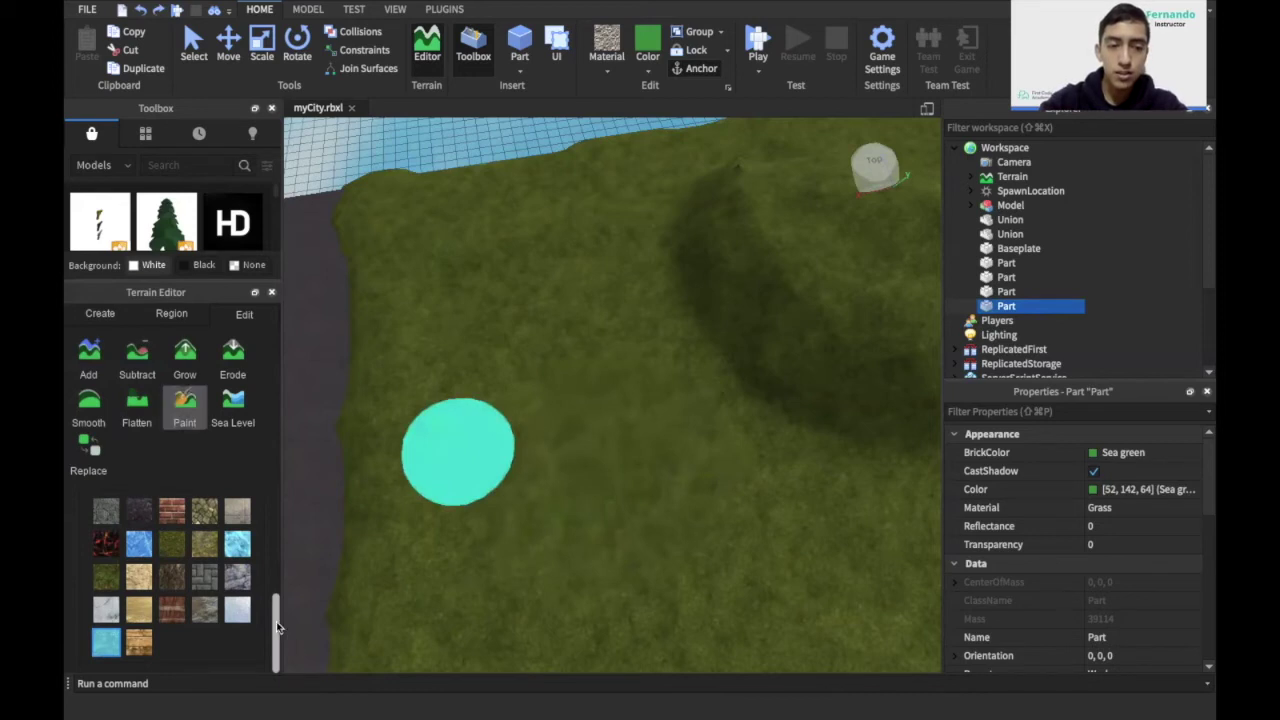
scroll(266, 537, up, 3)
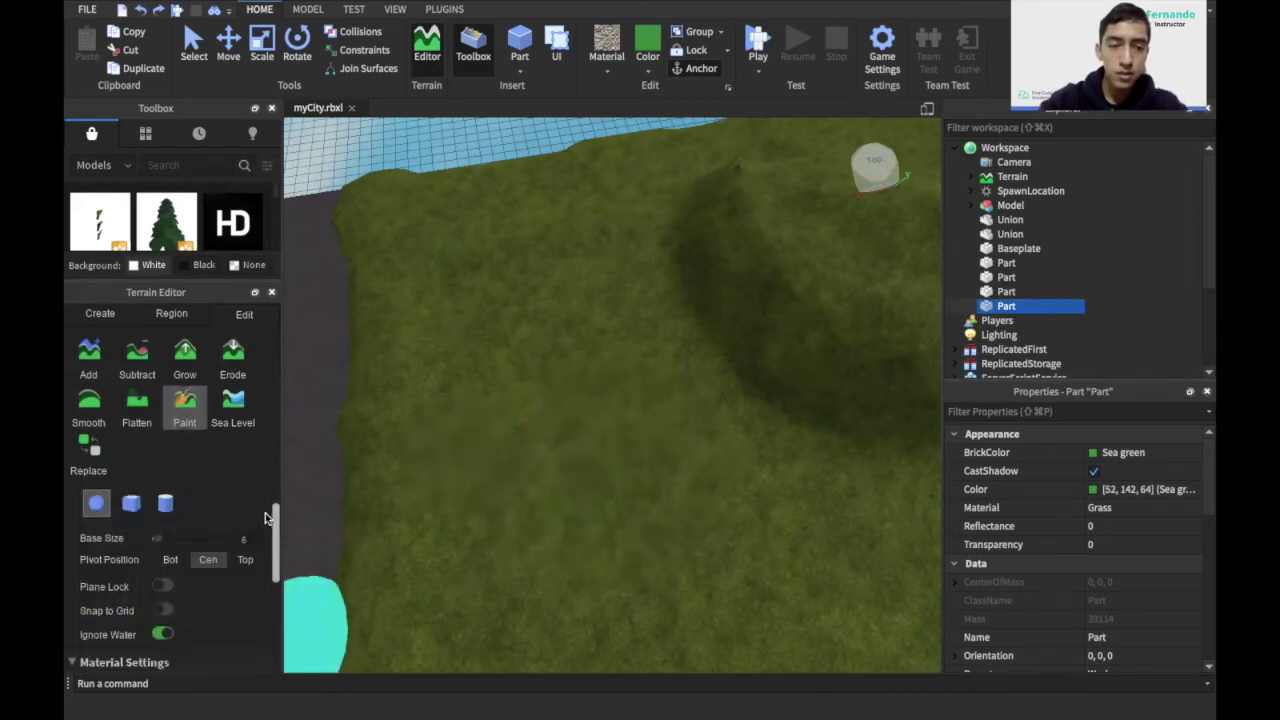
scroll(164, 560, up, 1)
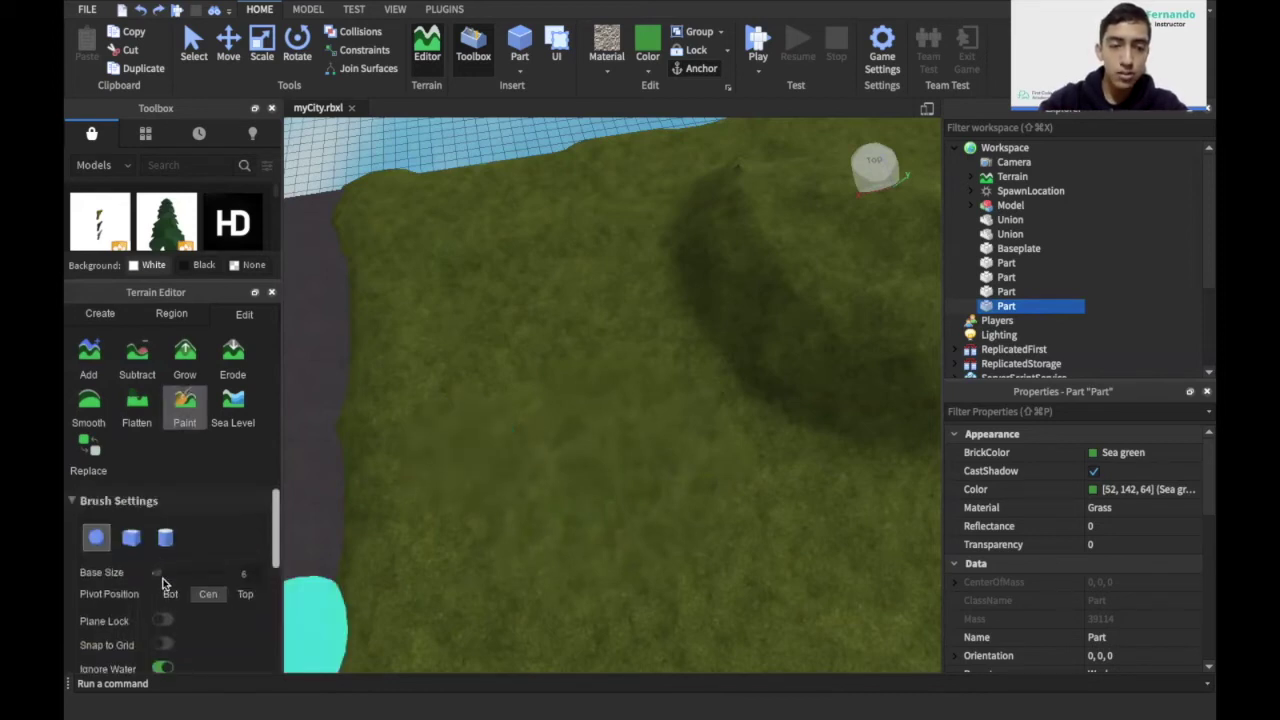
click(241, 595)
mouse_move(540, 392)
mouse_down()
mouse_move(634, 443)
mouse_move(566, 400)
mouse_move(575, 387)
mouse_up()
key(ctrl+z)
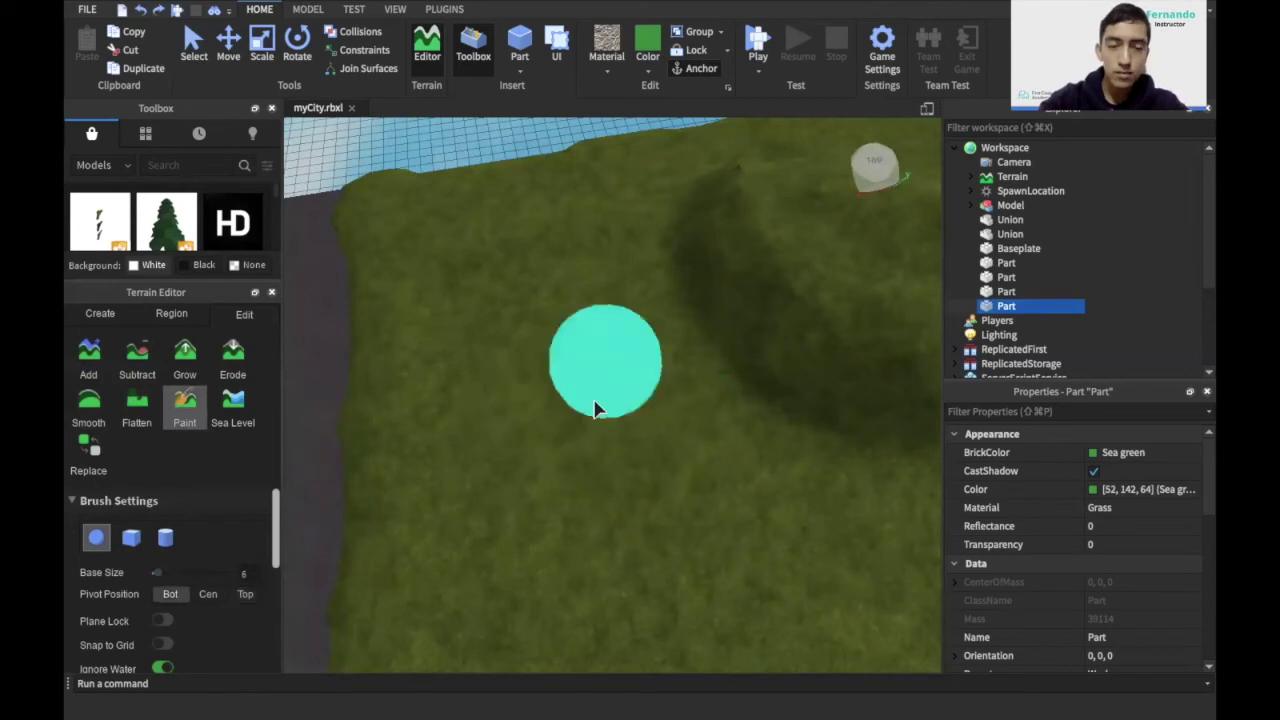
- Grow a low mound in the flat grass beside the hill with a sphere brush of base size 6 and strength 1
click(184, 356)
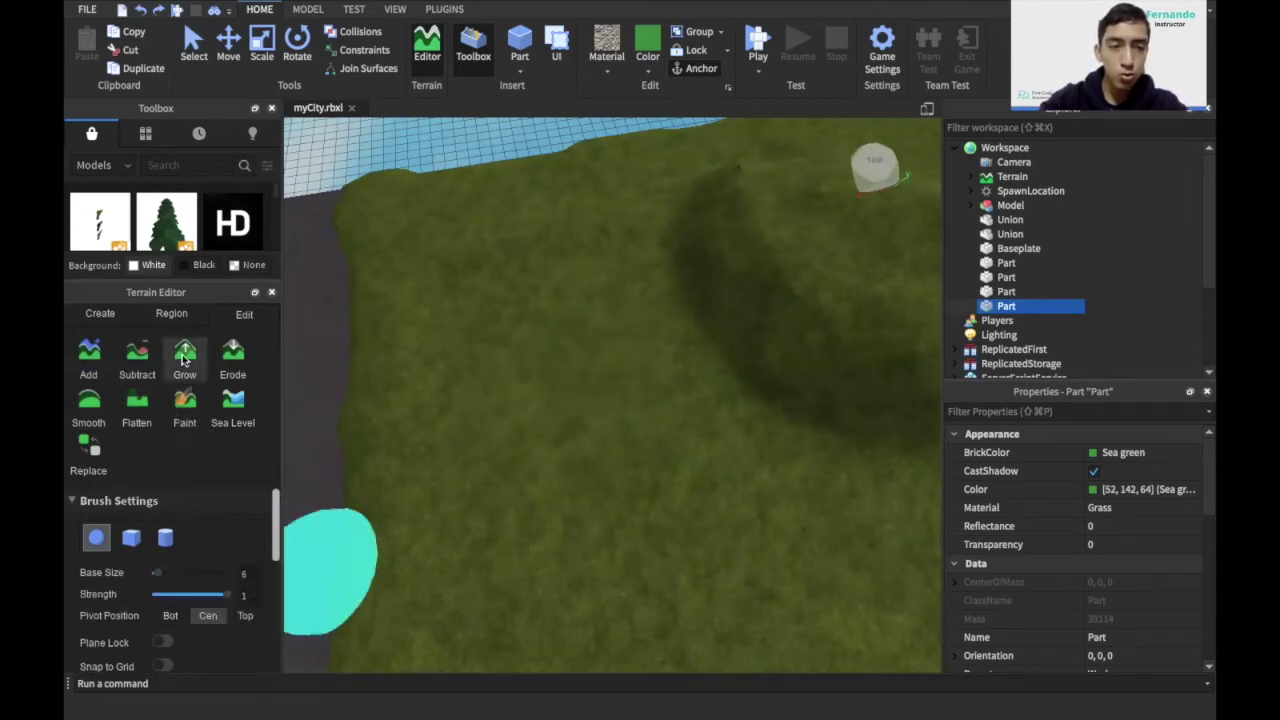
mouse_move(531, 360)
mouse_down()
mouse_move(609, 366)
mouse_move(593, 436)
mouse_move(489, 449)
mouse_move(606, 514)
mouse_move(577, 443)
mouse_move(551, 486)
mouse_move(623, 506)
mouse_move(631, 400)
mouse_move(537, 377)
mouse_move(520, 517)
mouse_move(629, 531)
mouse_move(629, 371)
mouse_move(462, 390)
mouse_up()
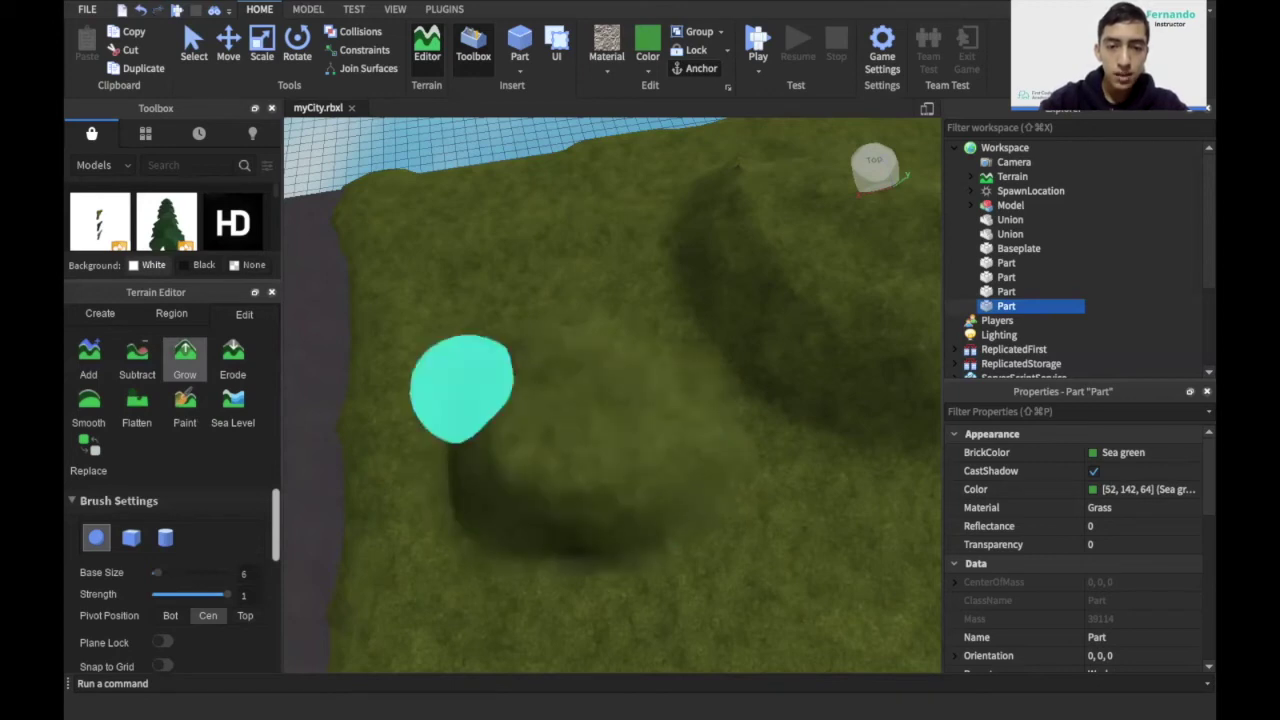
click(140, 412)
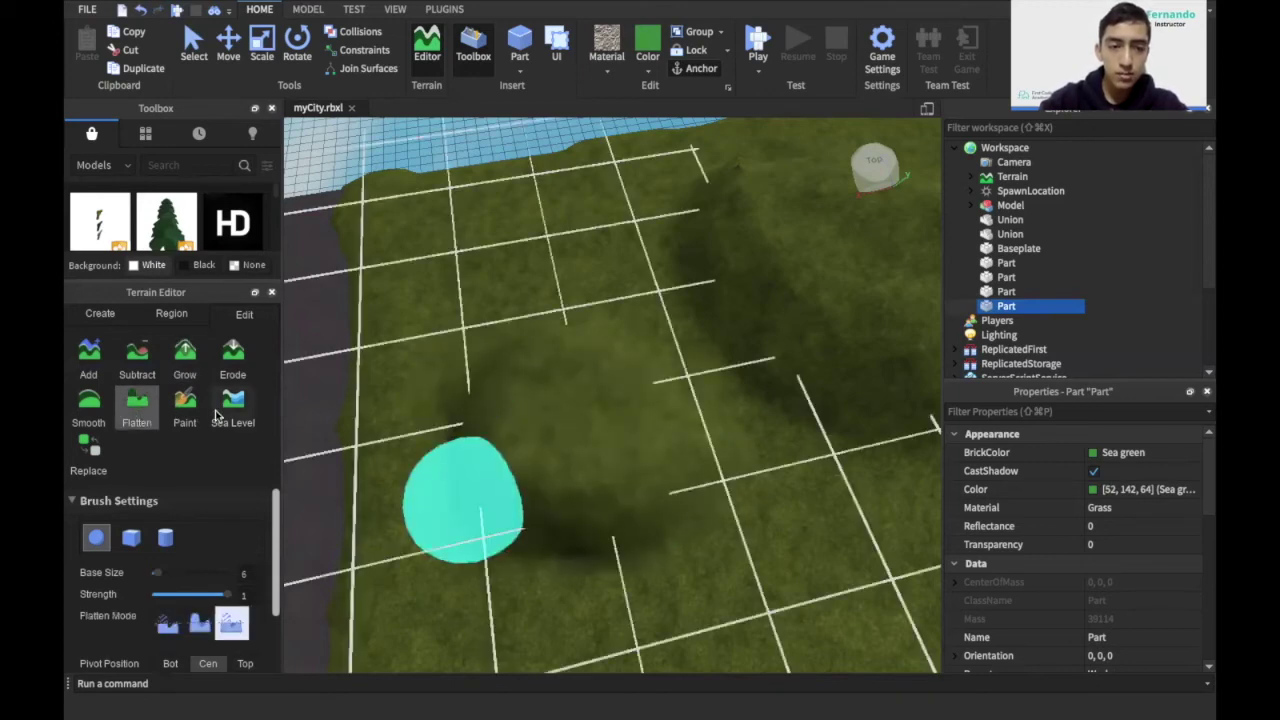
- Paint a patch of water onto the top of the new low mound
click(182, 408)
scroll(258, 630, down, 5)
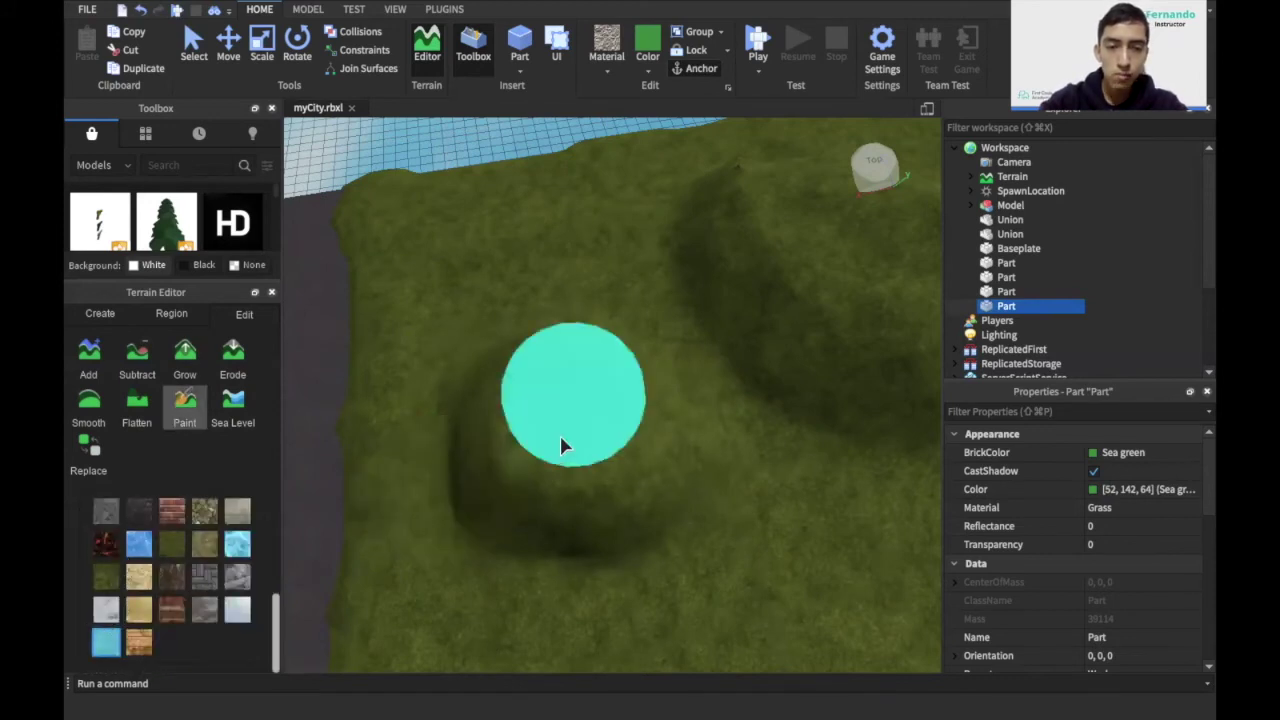
mouse_move(559, 433)
mouse_down()
mouse_move(551, 409)
mouse_move(603, 429)
mouse_move(550, 436)
mouse_move(577, 412)
mouse_move(591, 423)
mouse_move(586, 447)
mouse_move(543, 409)
mouse_move(634, 423)
mouse_move(586, 429)
mouse_move(627, 467)
mouse_move(632, 440)
mouse_up()
scroll(692, 516, up, 1)
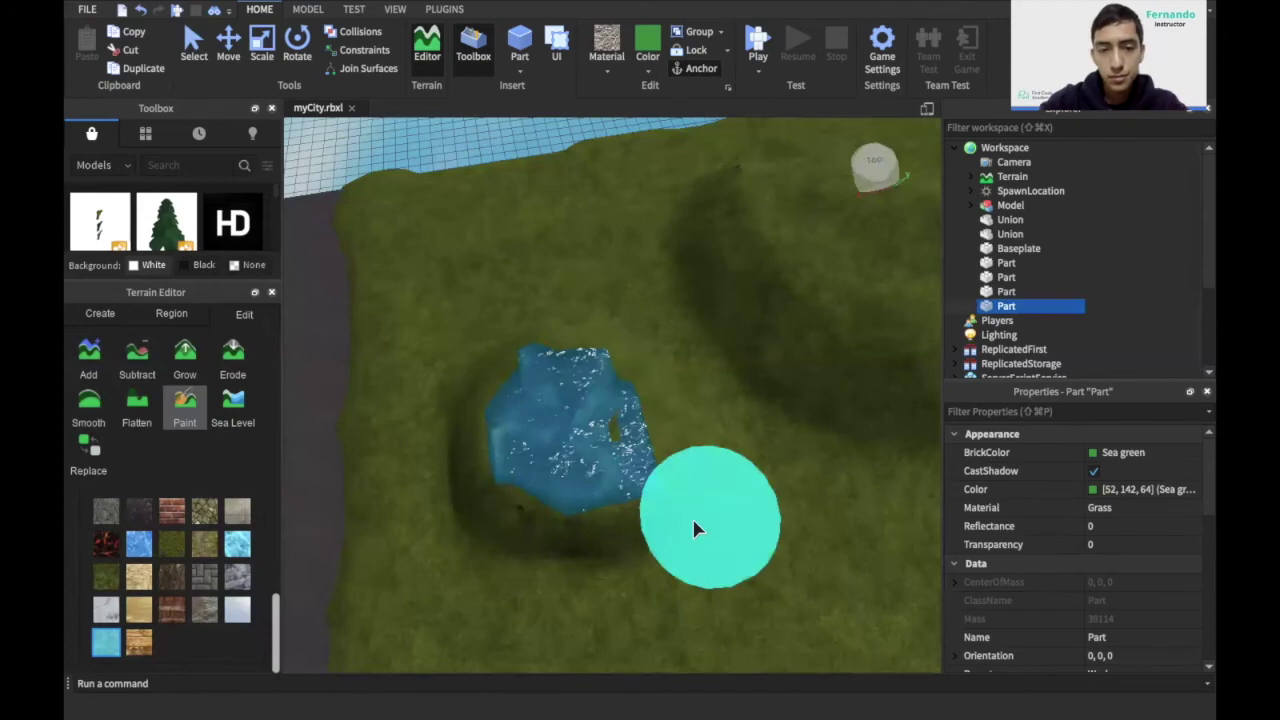
- Extend the water across the low mound, and undo the water strokes together with the mound
scroll(692, 516, up, 3)
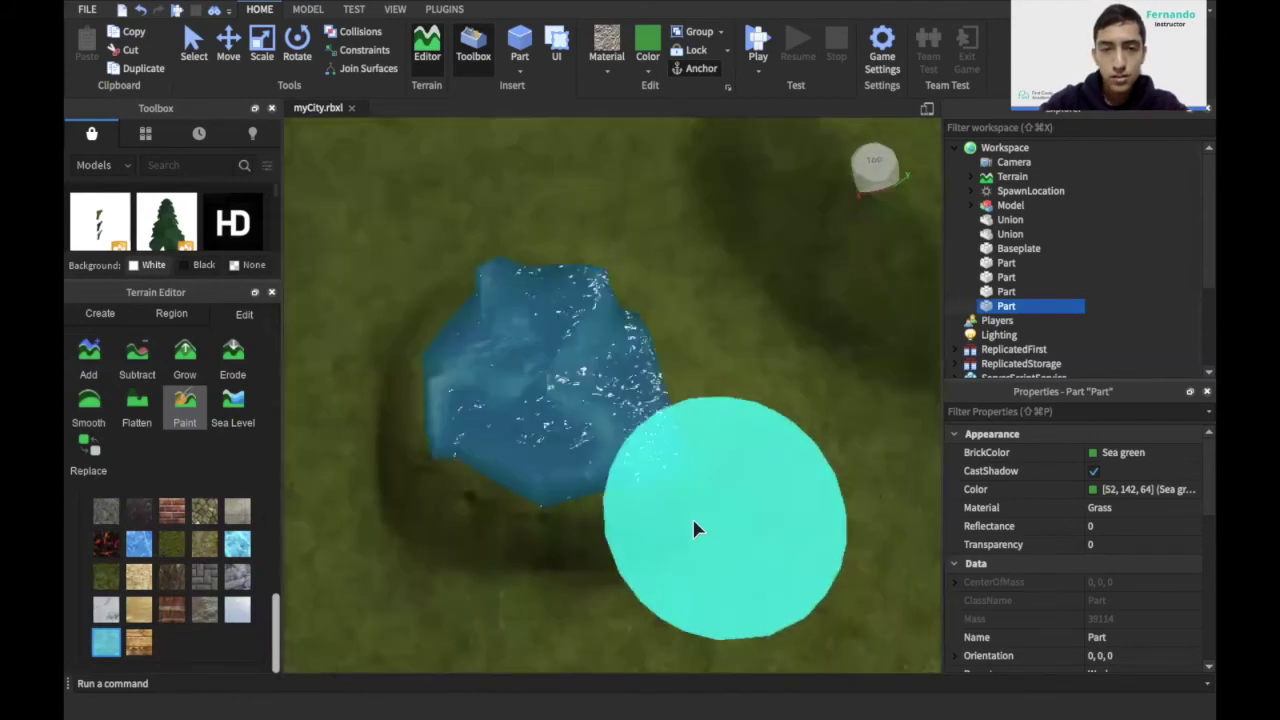
scroll(692, 516, up, 2)
scroll(692, 510, up, 2)
scroll(693, 508, down, 3)
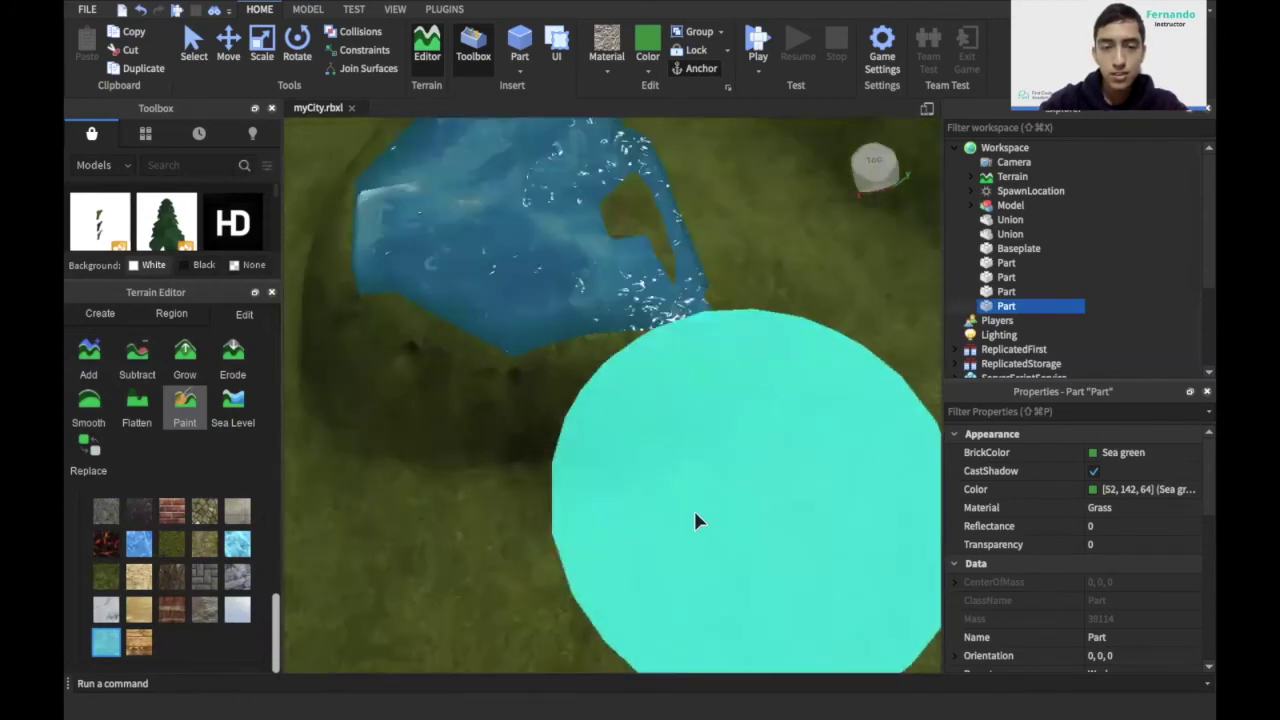
right_drag(693, 508, 693, 510)
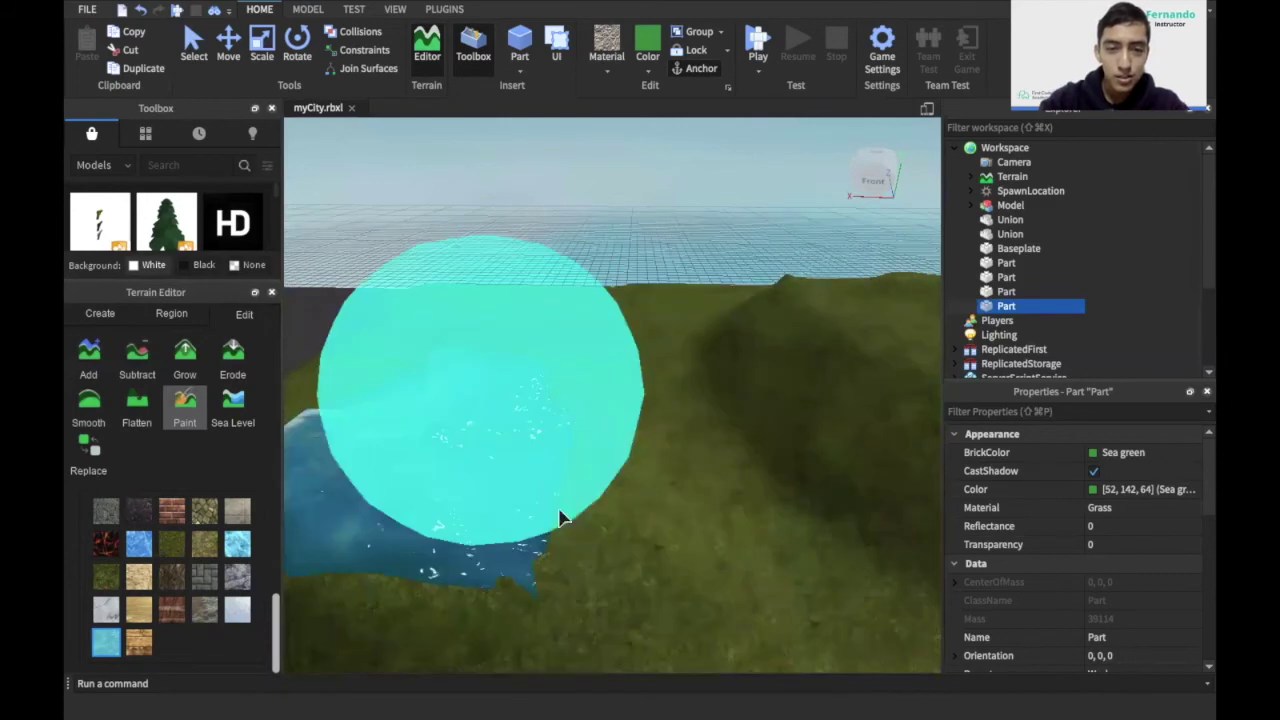
mouse_move(563, 517)
mouse_down()
mouse_move(597, 520)
mouse_move(491, 509)
mouse_move(510, 449)
mouse_up()
right_drag(509, 449, 309, 423)
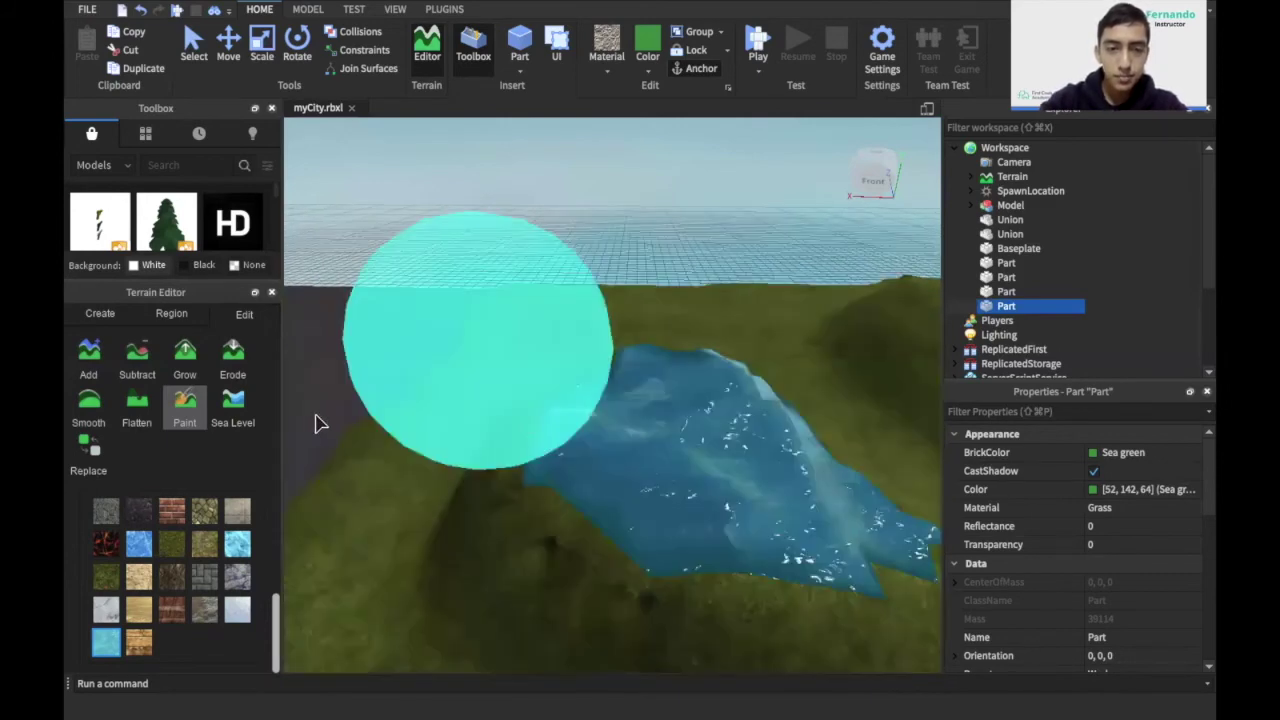
key(ctrl+z)
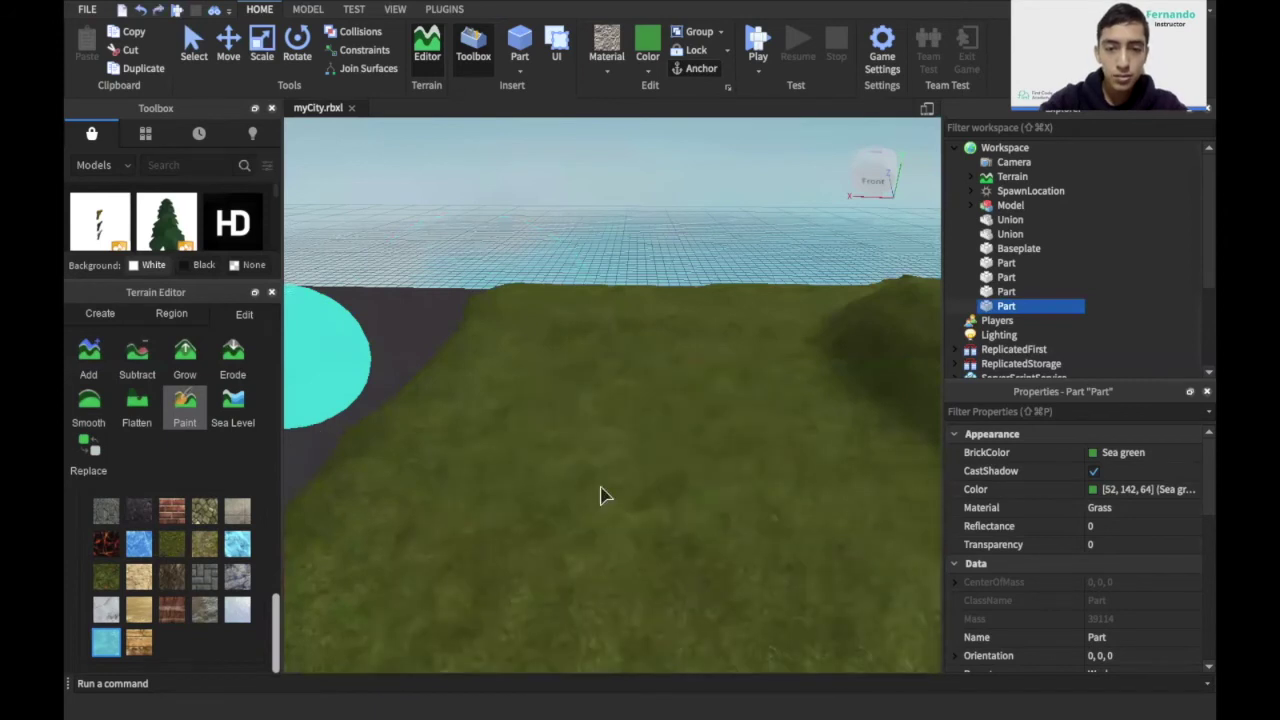
- Paint an irregular water pond into the flat grass beside the hill and delete the Sea green grass part beneath the terrain
mouse_move(597, 533)
mouse_down()
mouse_move(703, 566)
mouse_move(571, 486)
mouse_move(634, 537)
mouse_move(629, 449)
mouse_move(740, 513)
mouse_move(666, 580)
mouse_move(557, 509)
mouse_move(654, 409)
mouse_move(726, 449)
mouse_move(580, 449)
mouse_move(586, 420)
mouse_move(694, 403)
mouse_up()
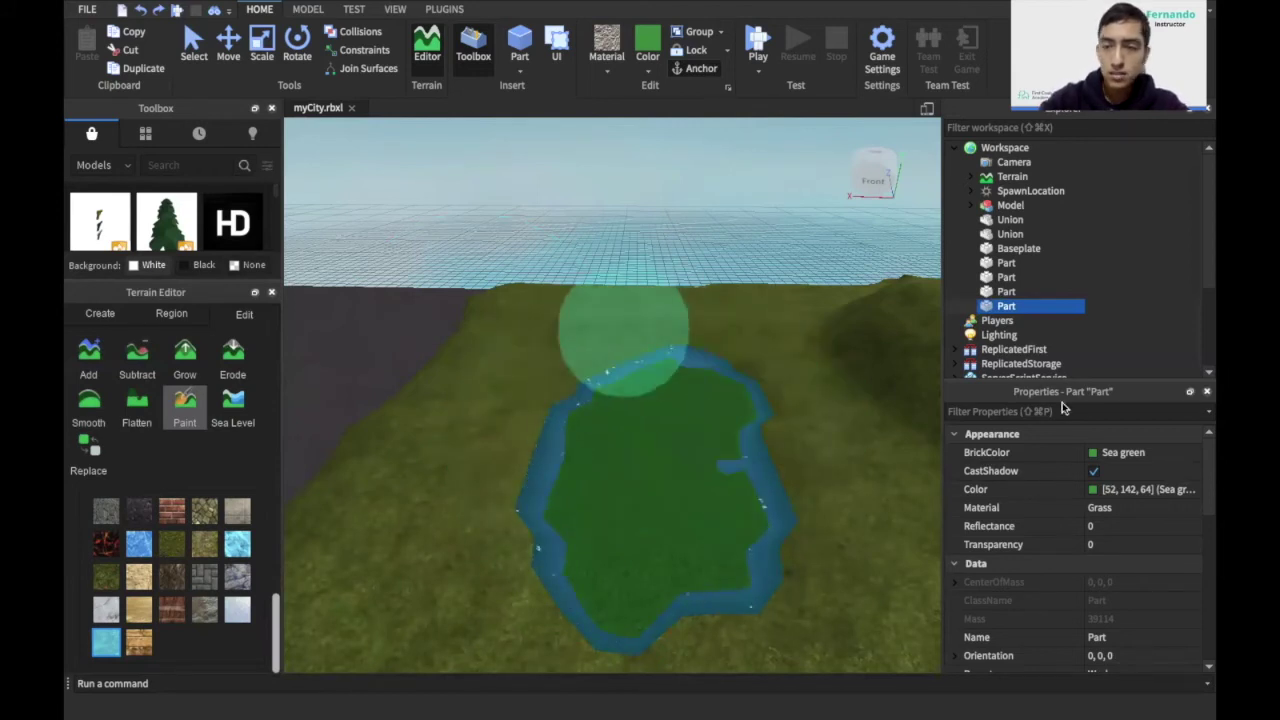
click(1000, 291)
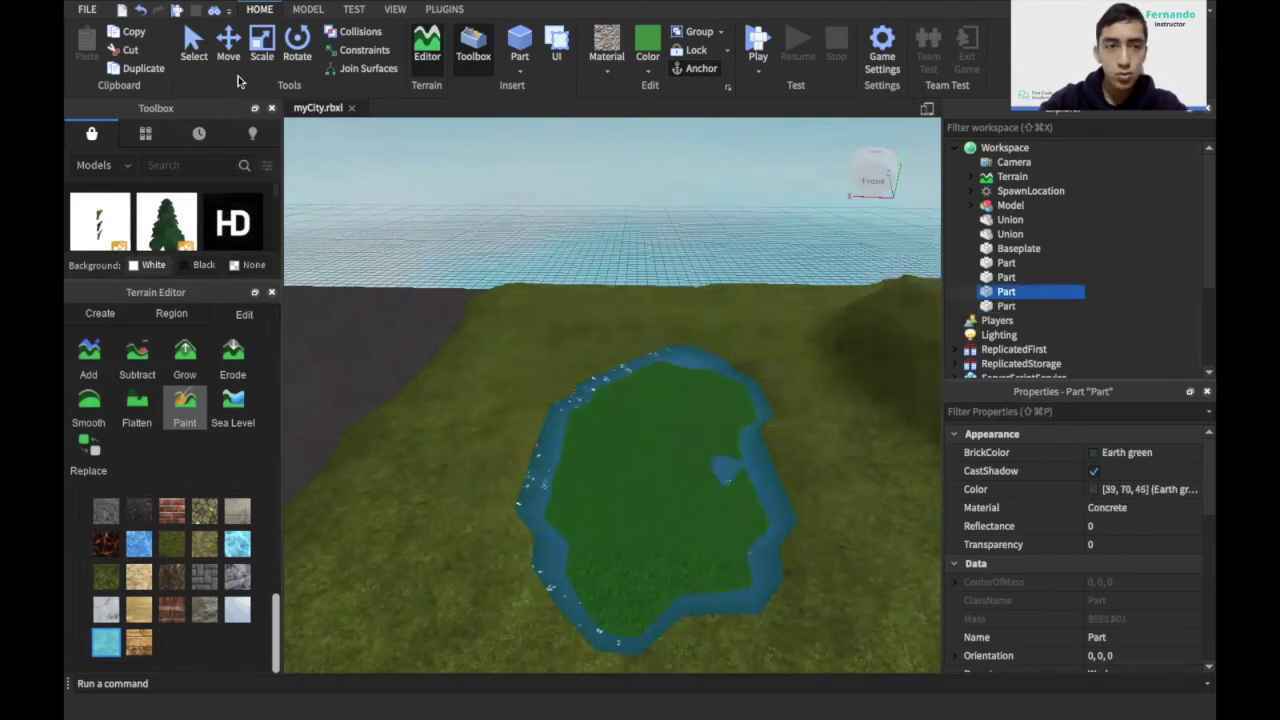
click(191, 60)
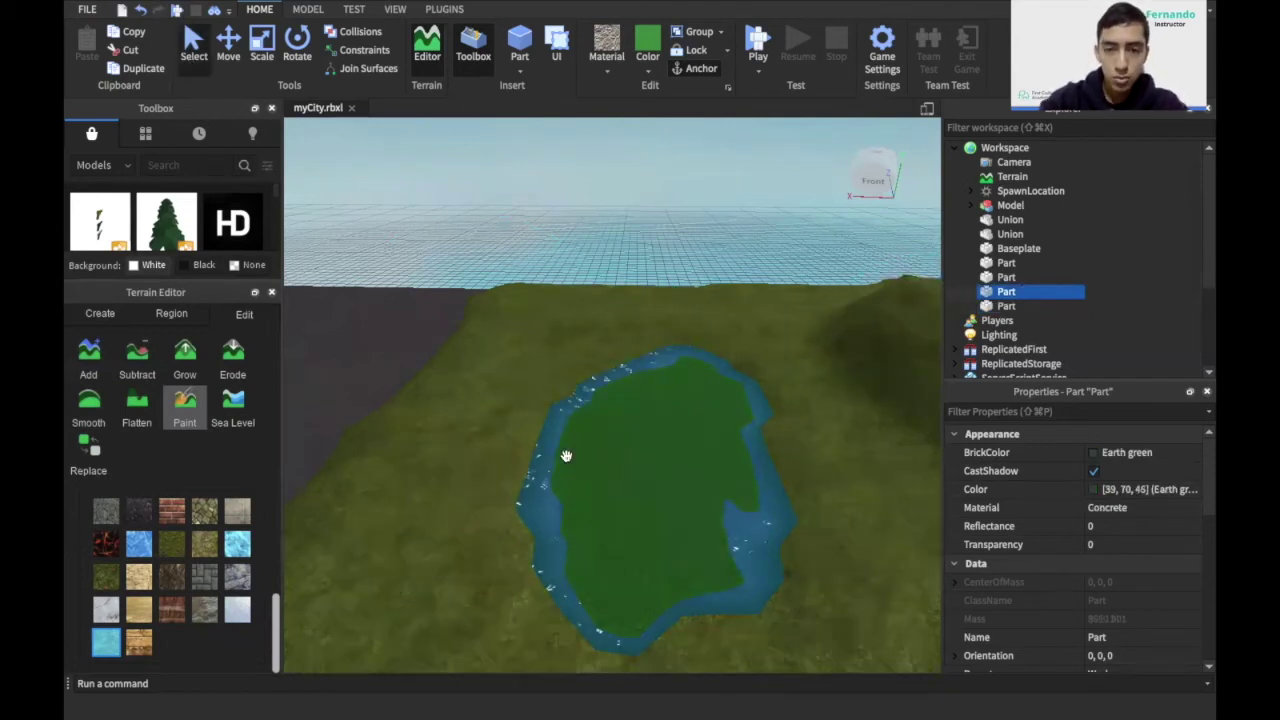
right_drag(572, 456, 886, 368)
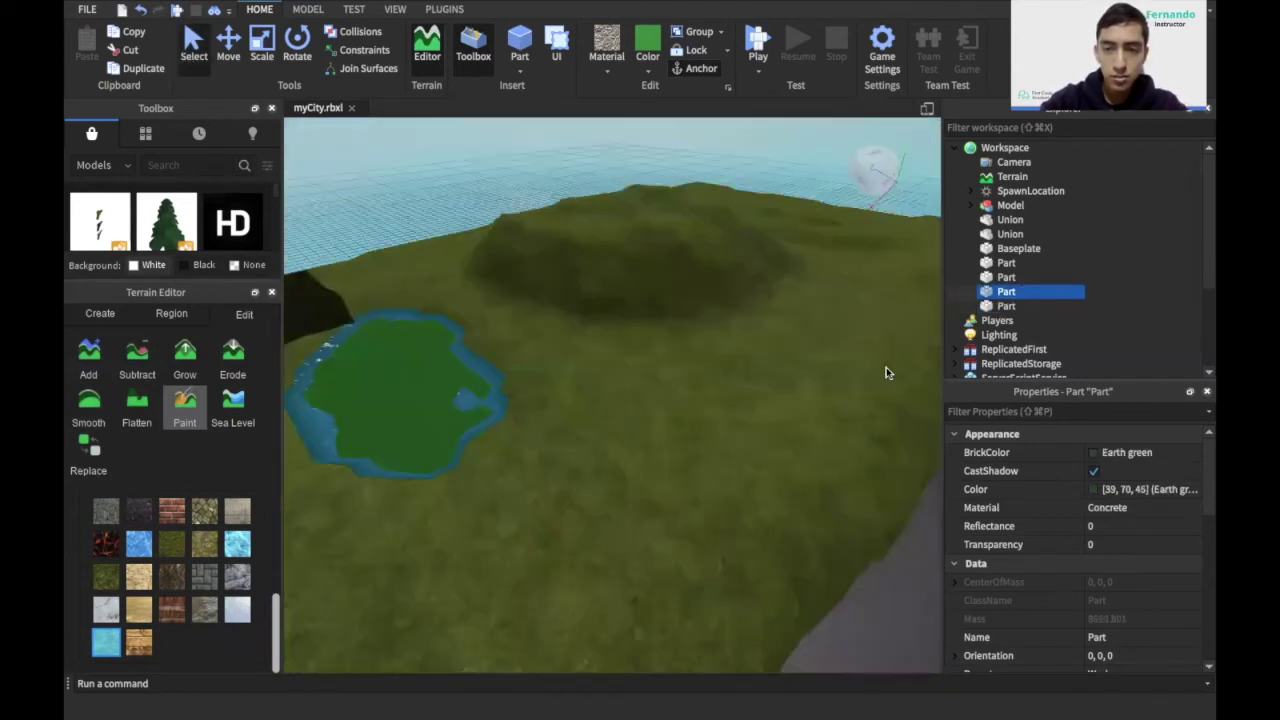
key(a)
click(1003, 306)
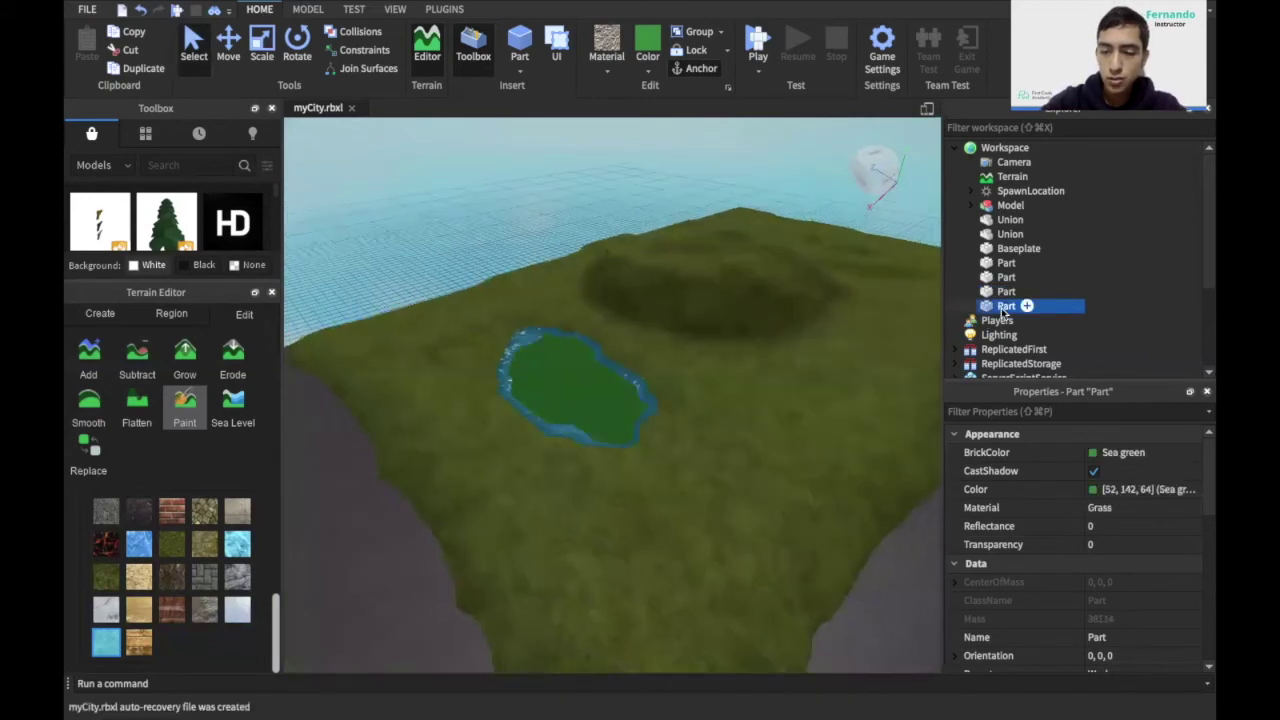
key(Delete)
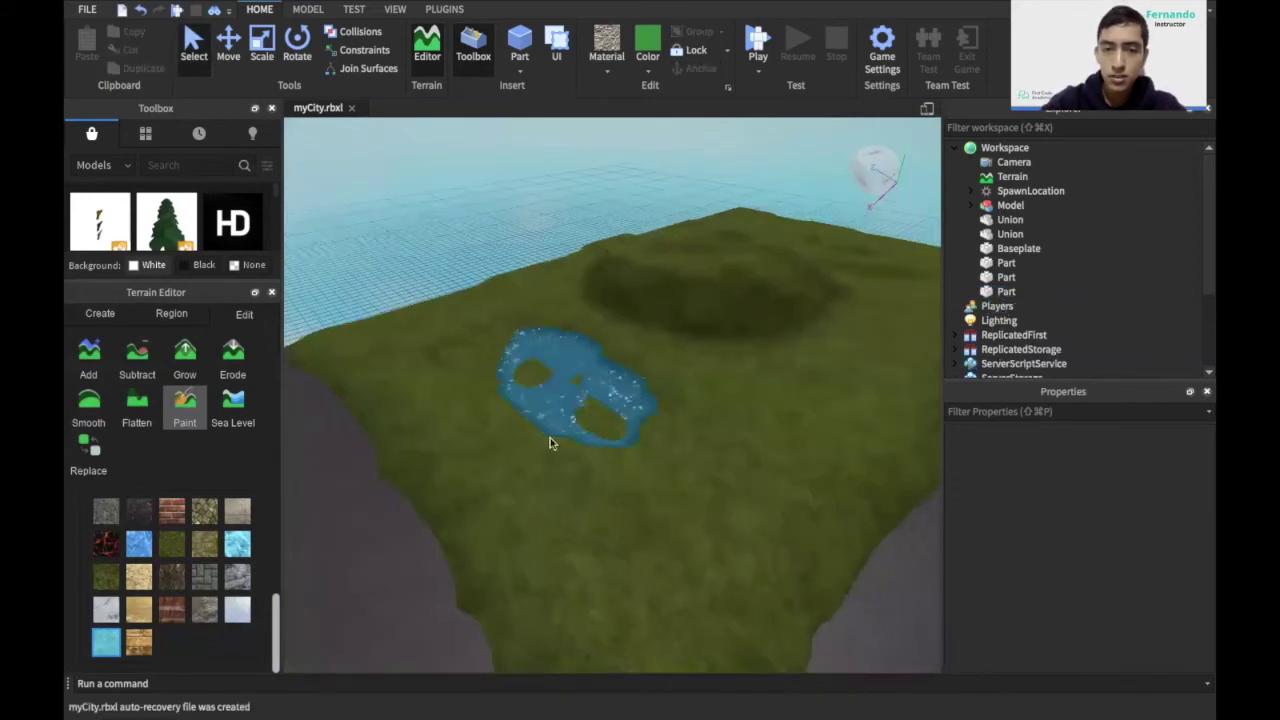
- Fill the grass patches inside the pond with water using a sphere brush of base size 12 and pivot position Top
right_drag(550, 443, 550, 443)
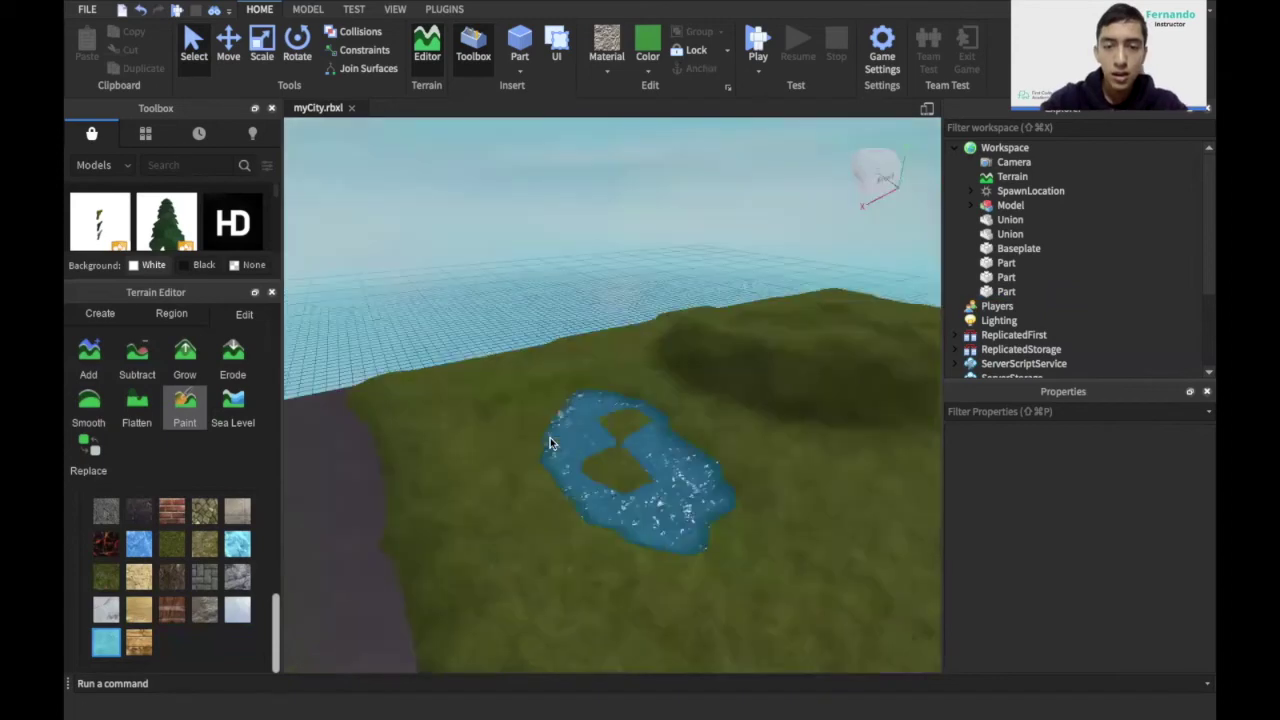
scroll(550, 441, up, 5)
scroll(550, 441, down, 3)
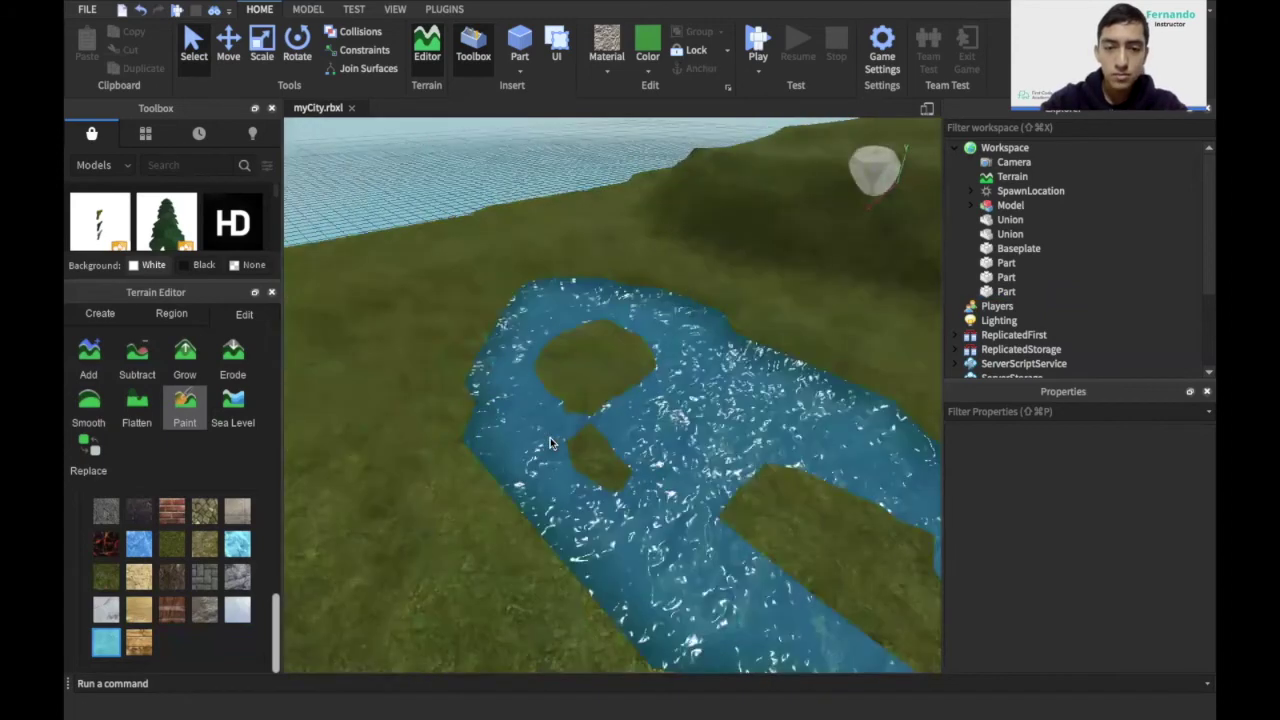
scroll(295, 423, down, 2)
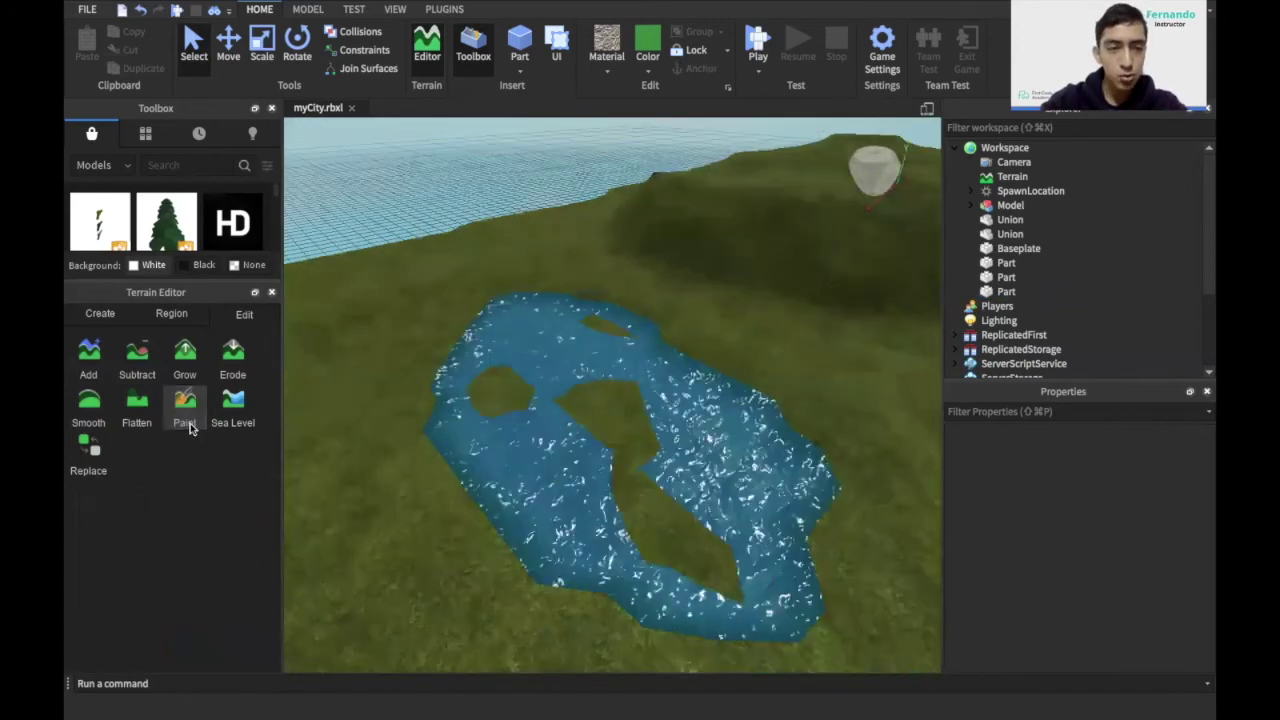
click(190, 424)
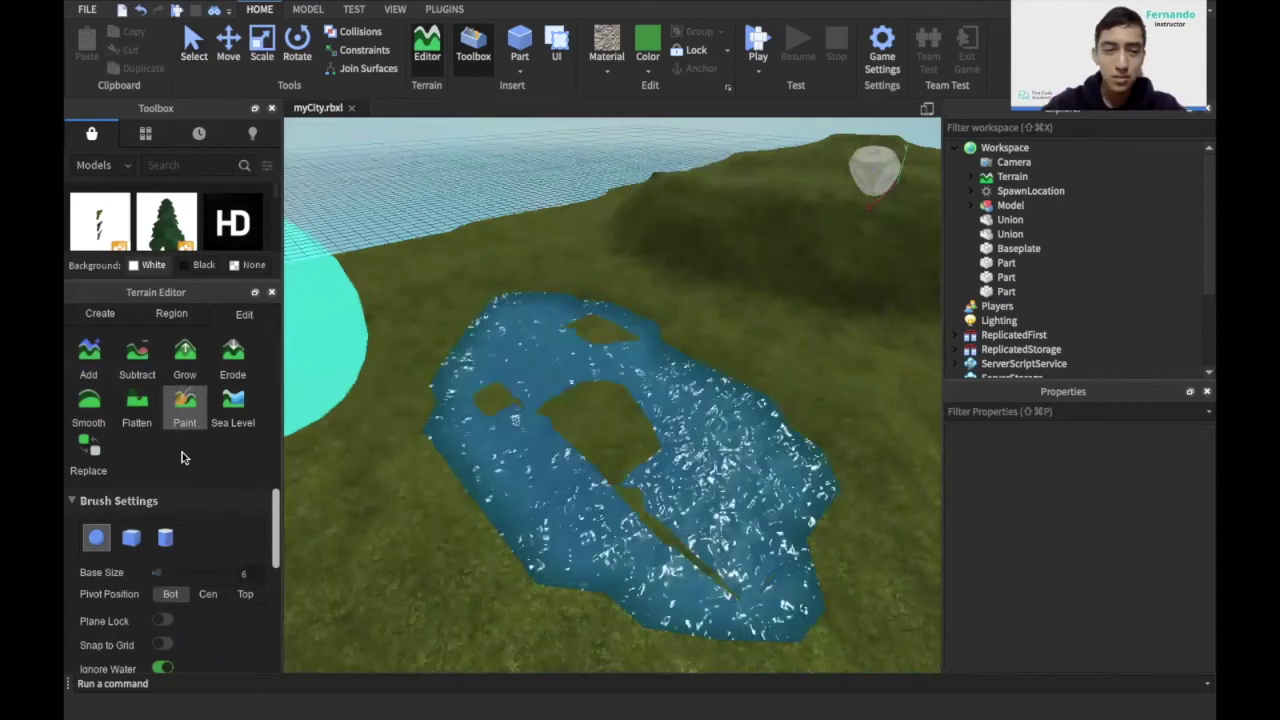
drag(159, 577, 166, 575)
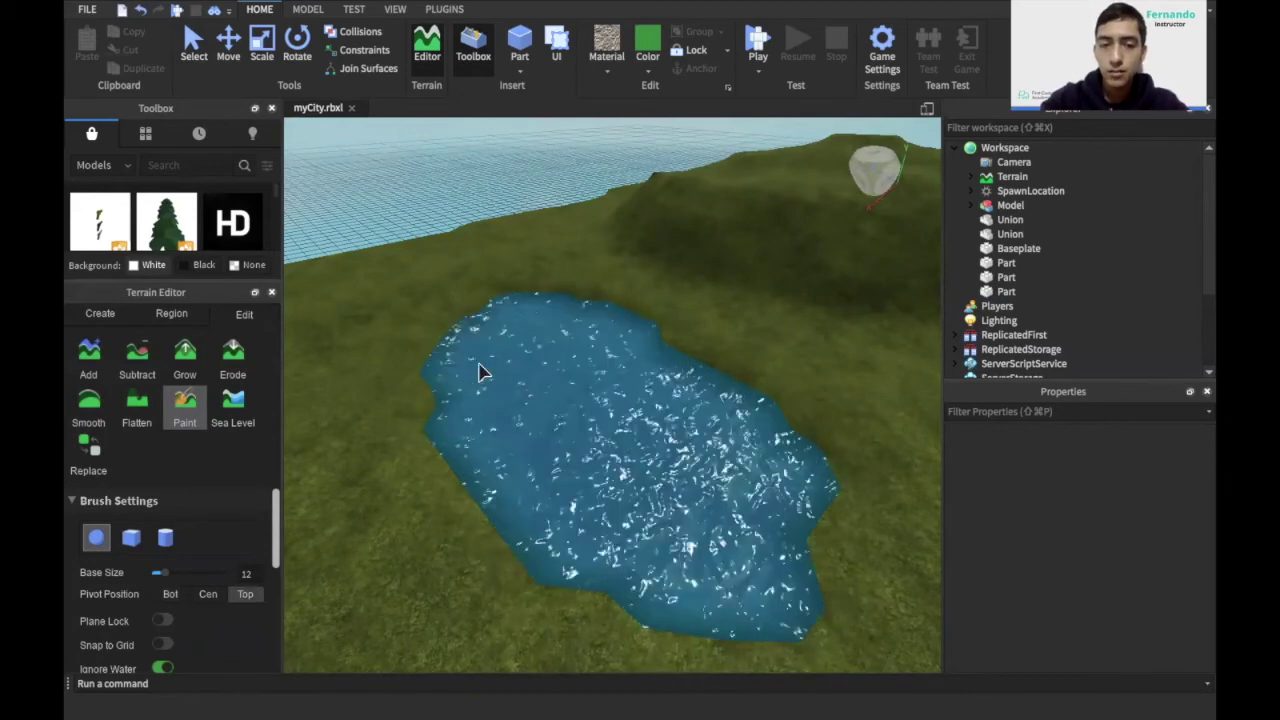
- Examine the pond's edge up close and the terrain's underside beneath it
scroll(478, 372, up, 2)
scroll(478, 372, up, 5)
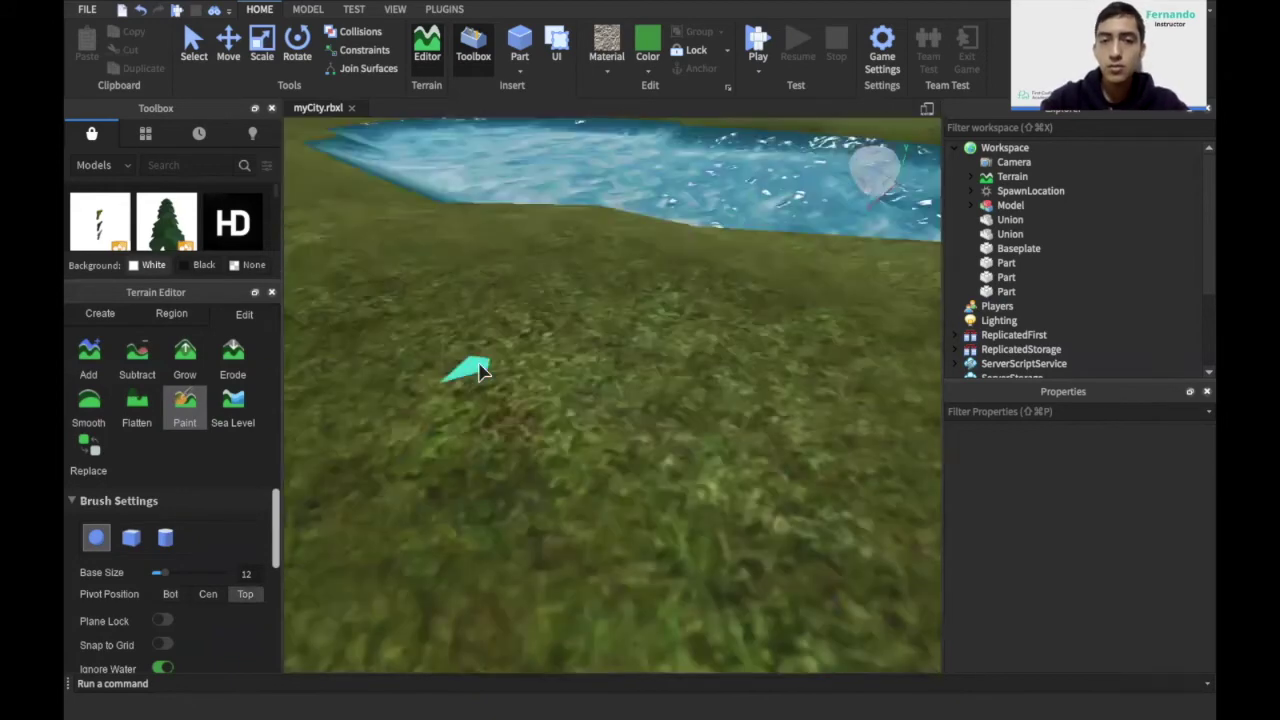
scroll(478, 372, up, 3)
scroll(478, 373, down, 2)
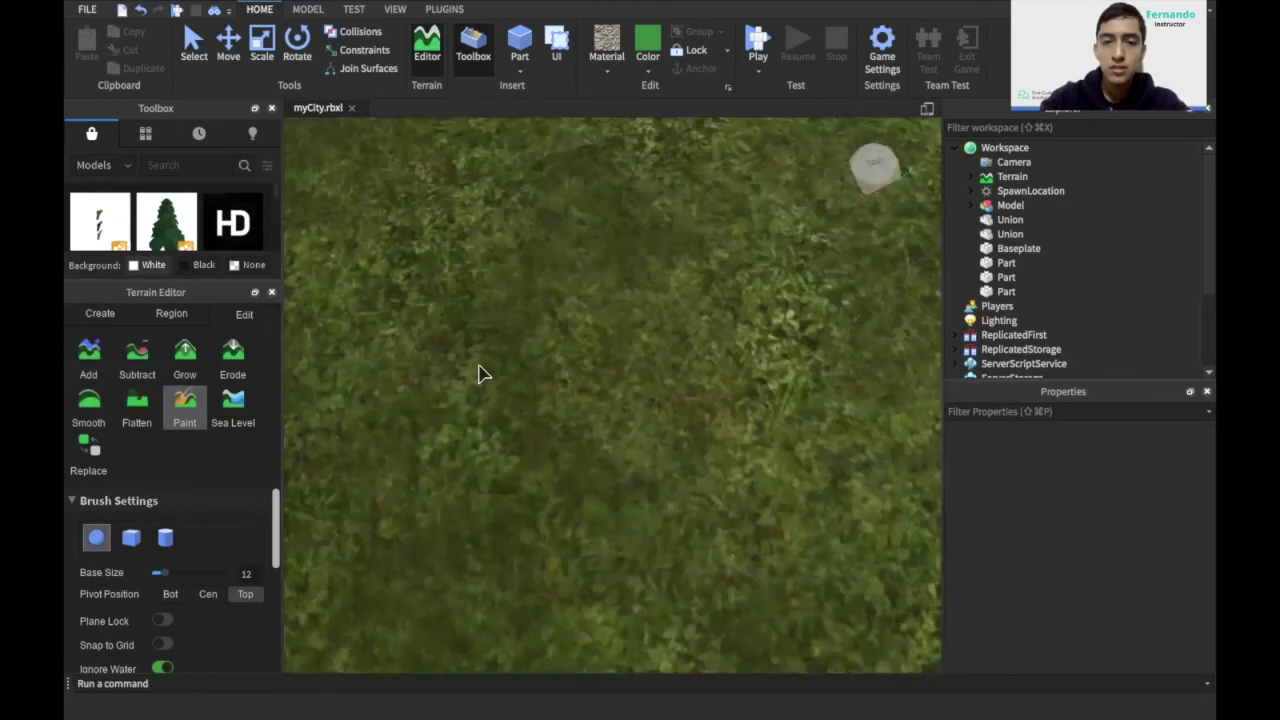
scroll(478, 373, up, 2)
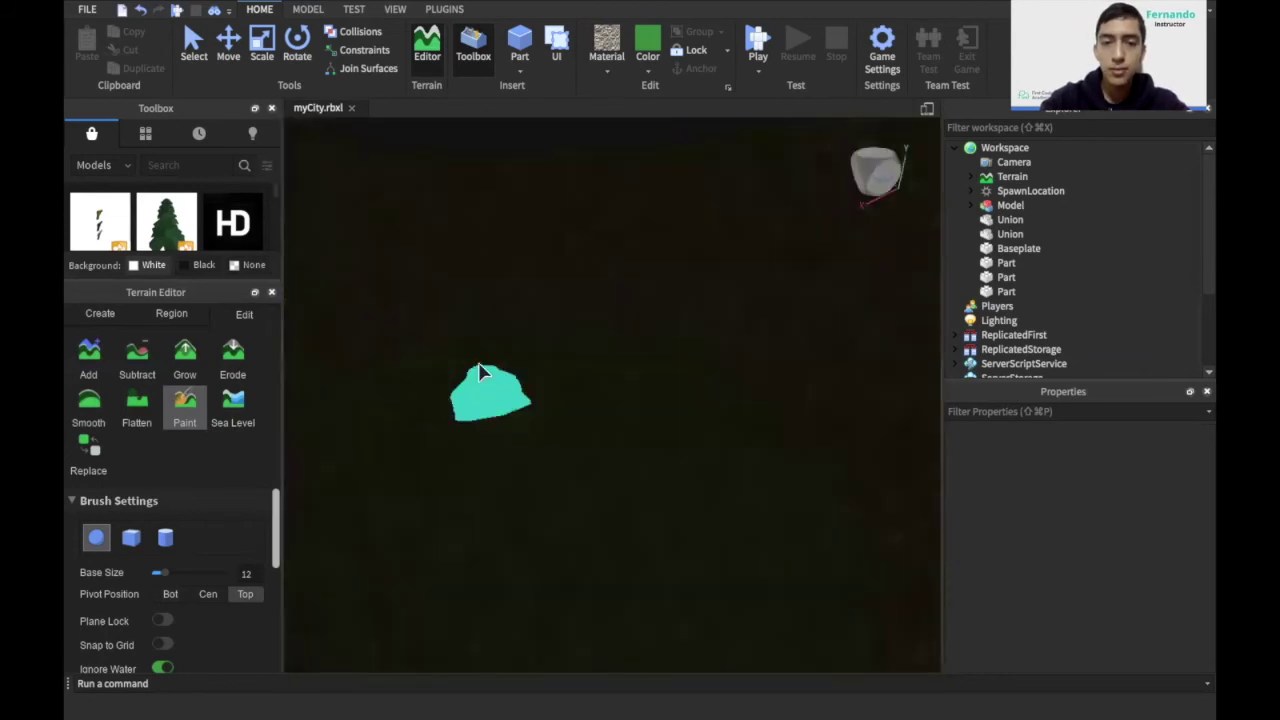
scroll(478, 372, down, 2)
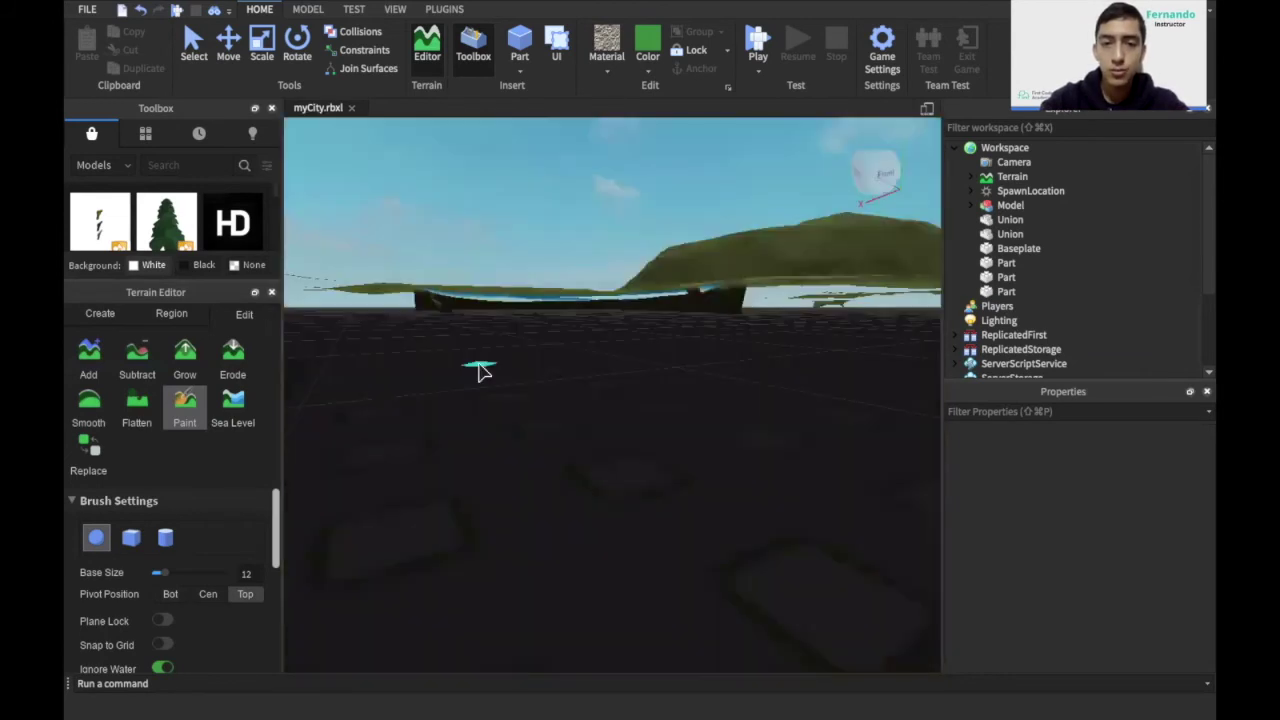
scroll(478, 372, down, 2)
scroll(480, 372, up, 2)
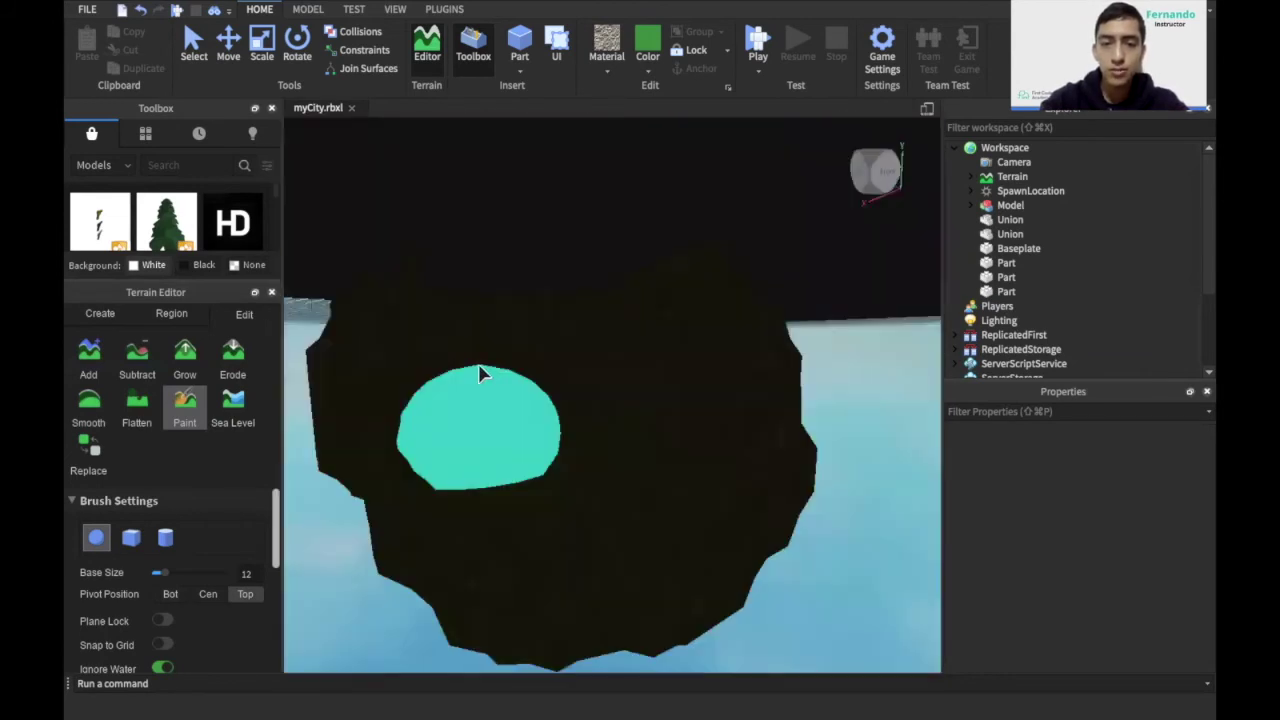
scroll(480, 372, down, 2)
scroll(480, 372, up, 1)
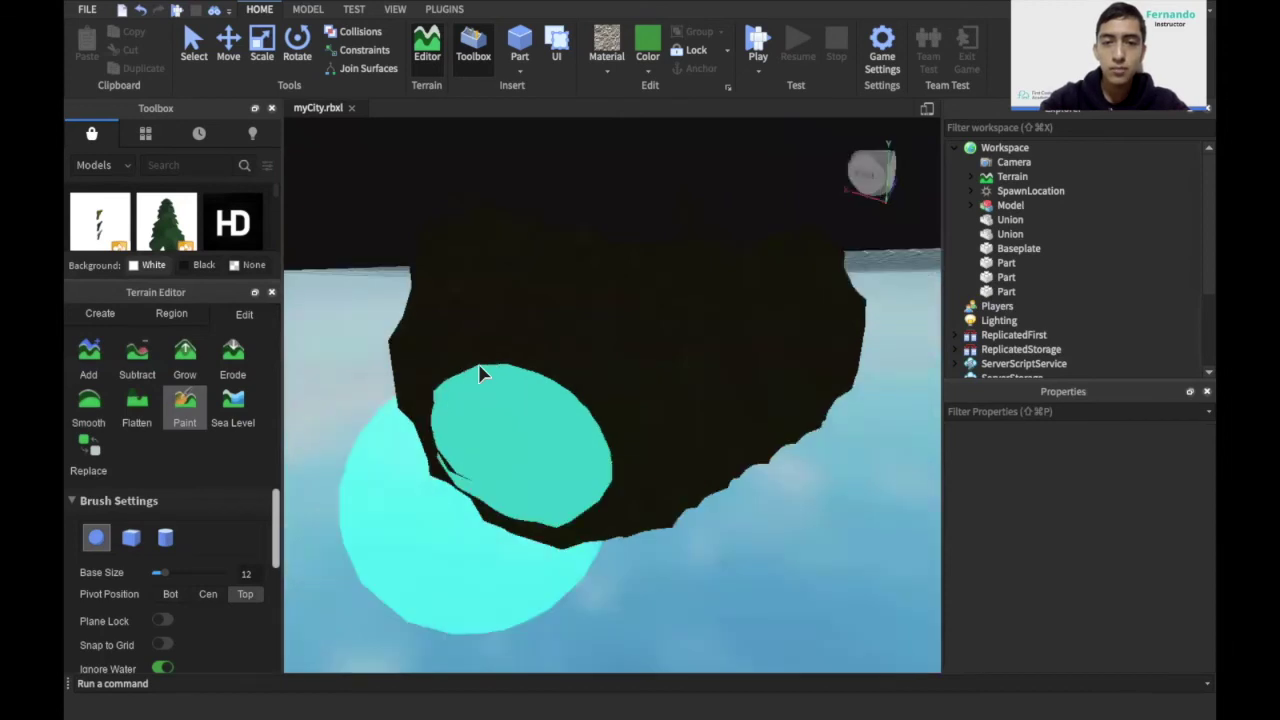
- Examine the filled pond, the terrain's underside and the neighbouring hill from several angles
scroll(480, 372, up, 1)
scroll(480, 372, up, 2)
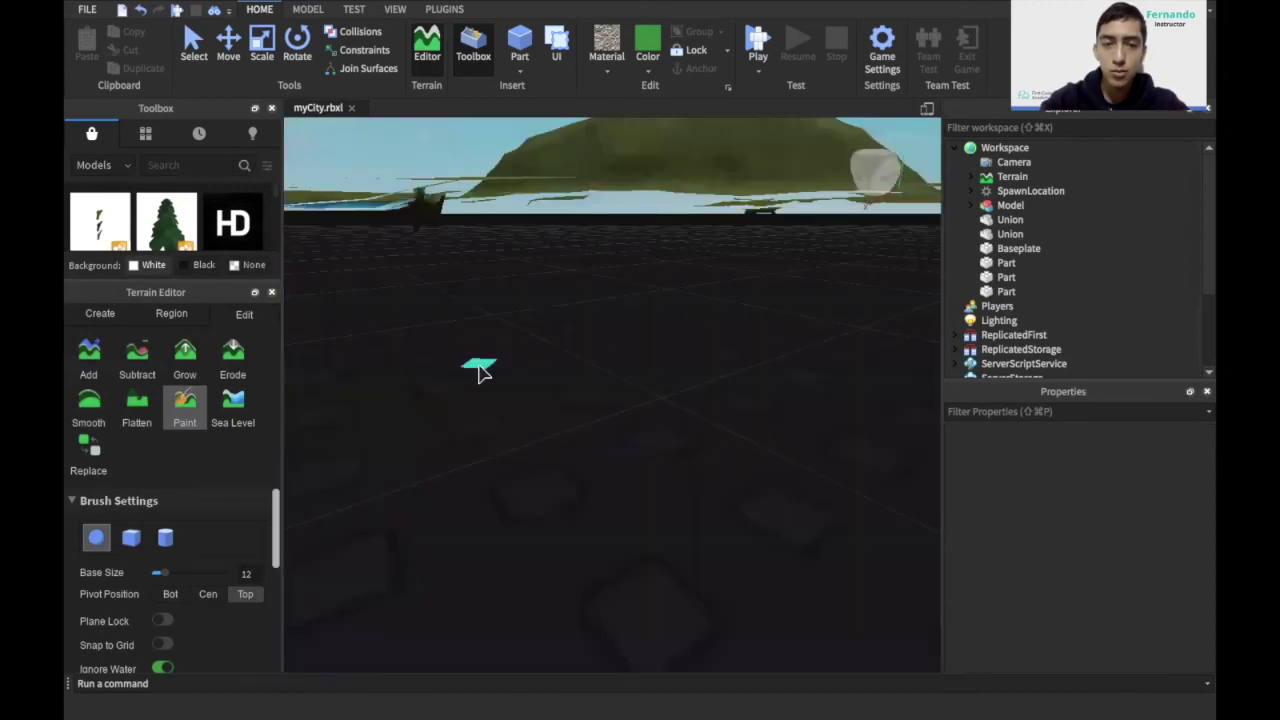
scroll(480, 372, down, 2)
scroll(480, 372, down, 4)
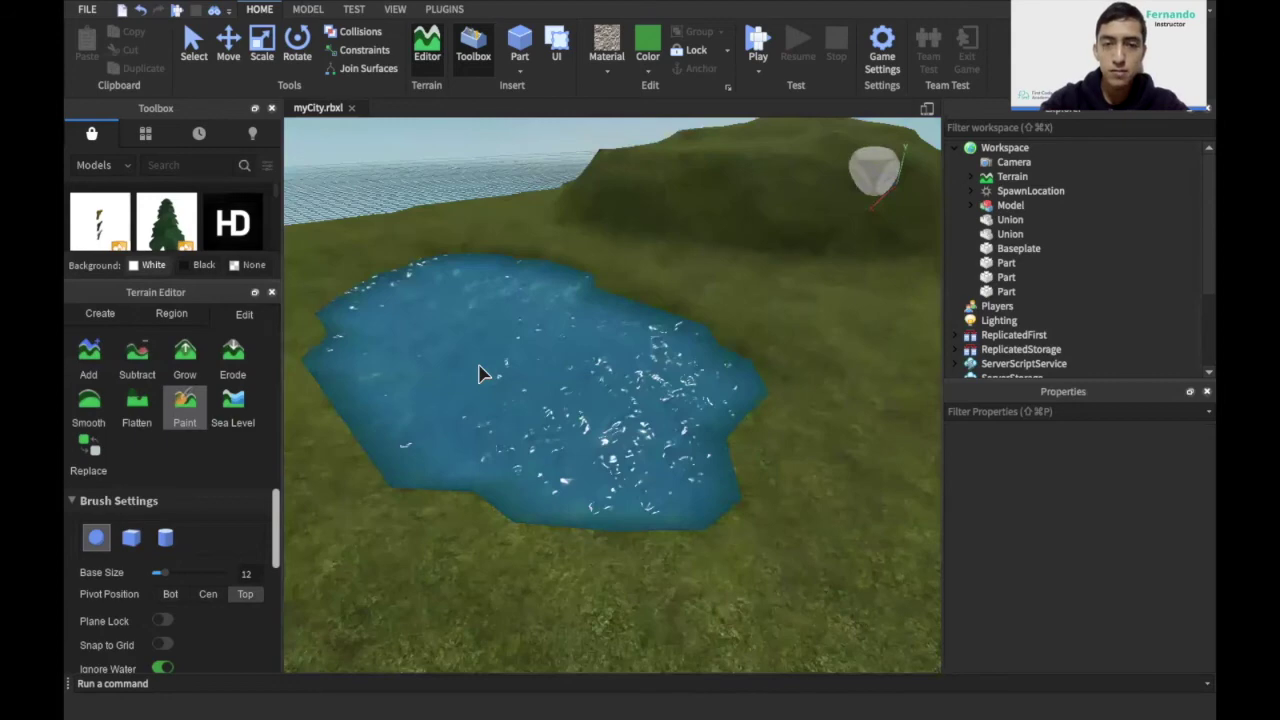
right_drag(479, 365, 479, 365)
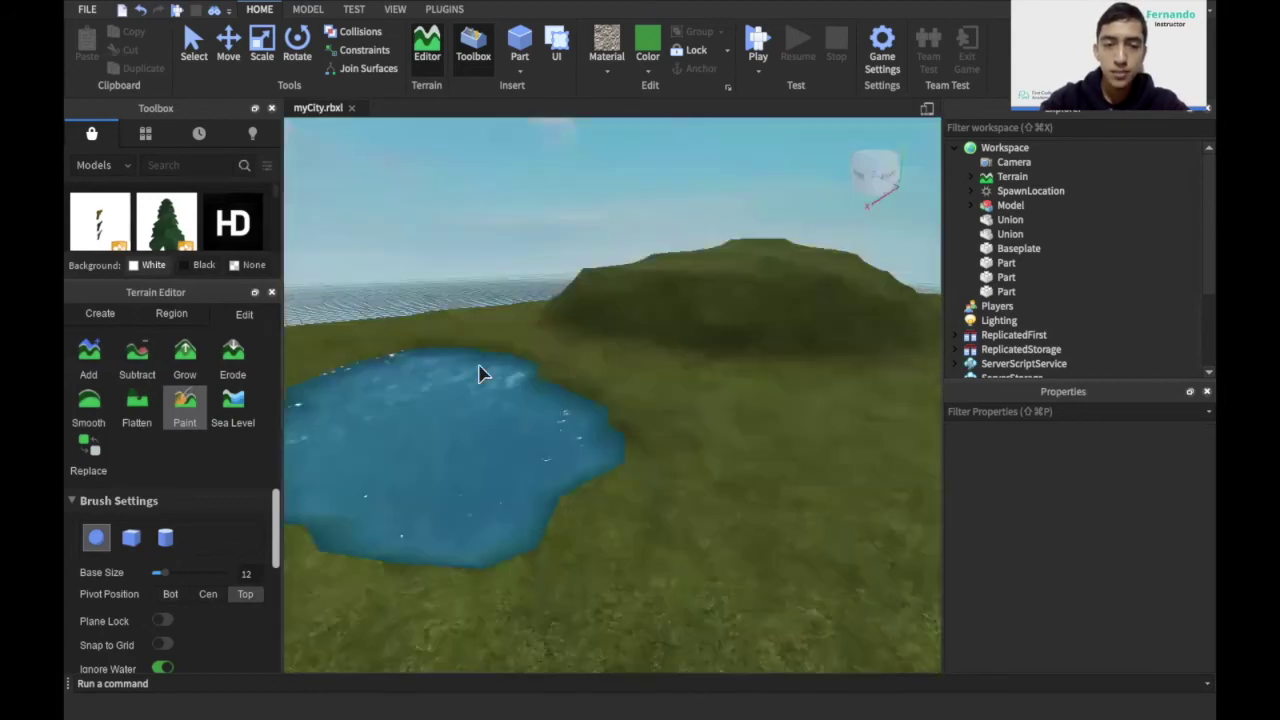
key(d)
key(a)
key(e)
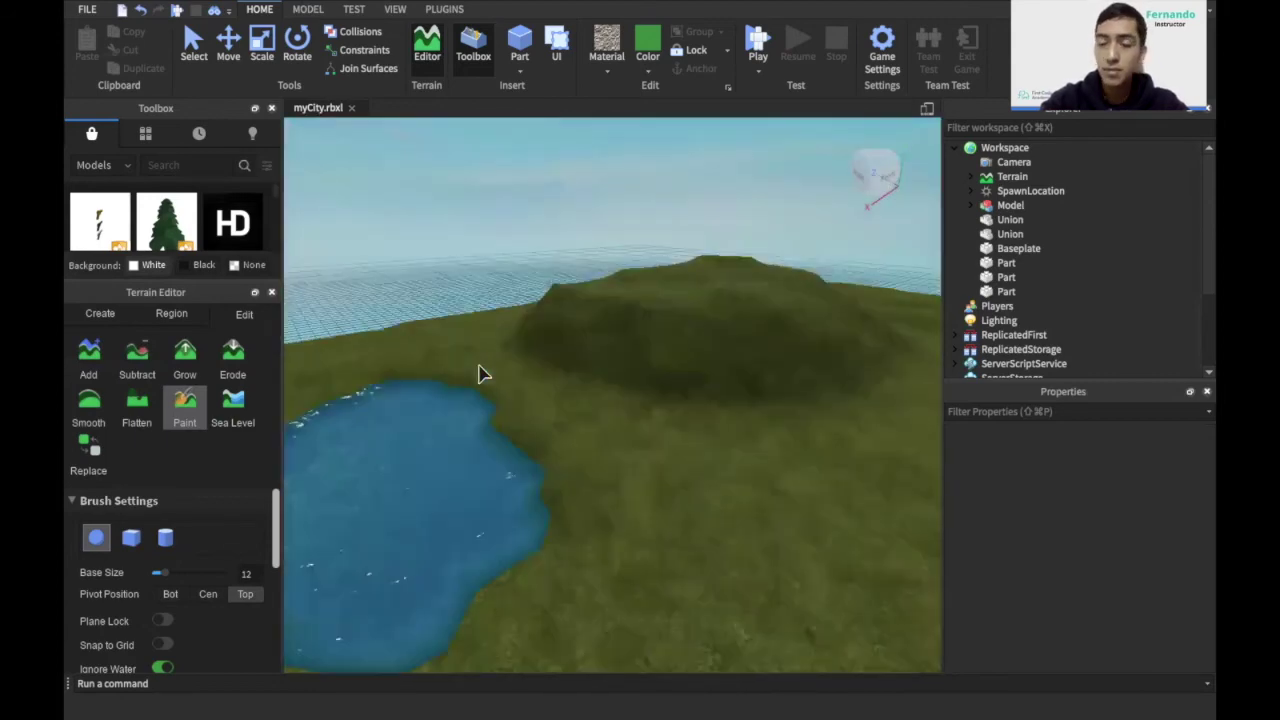
- Add a scaled-down Pine Tree model to the grass between the pond and the hill
scroll(479, 365, down, 5)
right_drag(479, 365, 479, 365)
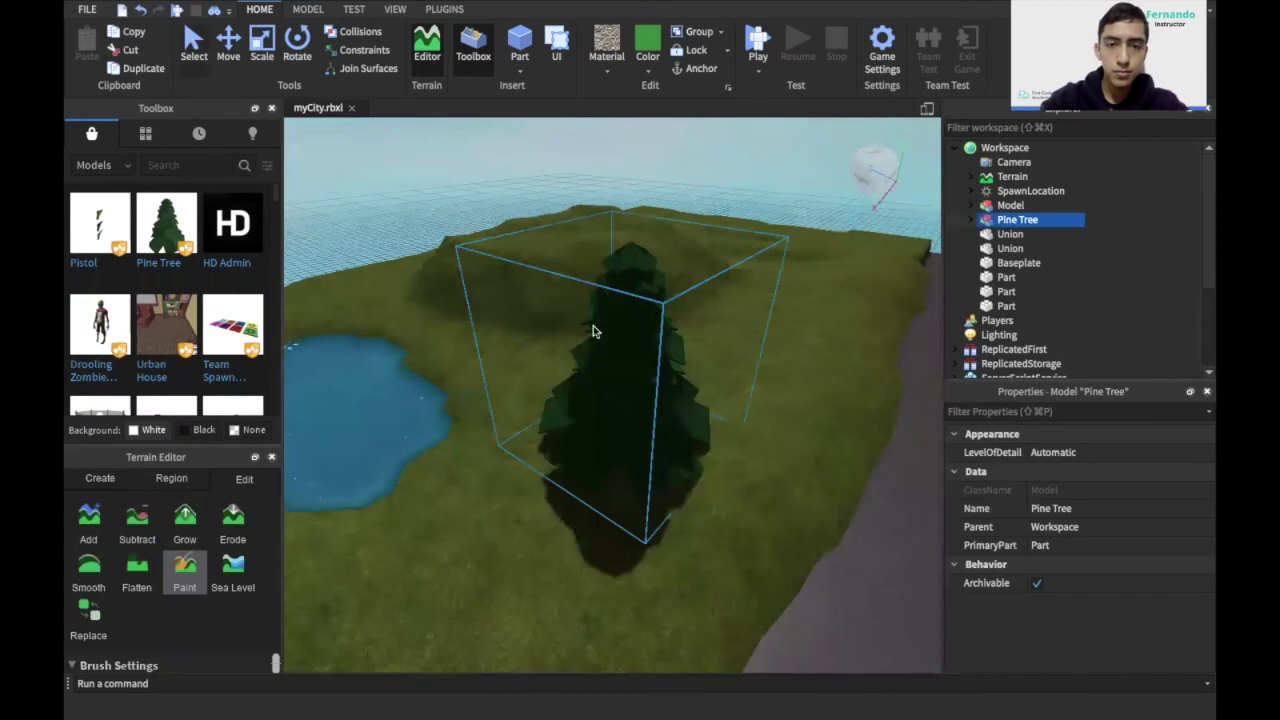
click(260, 45)
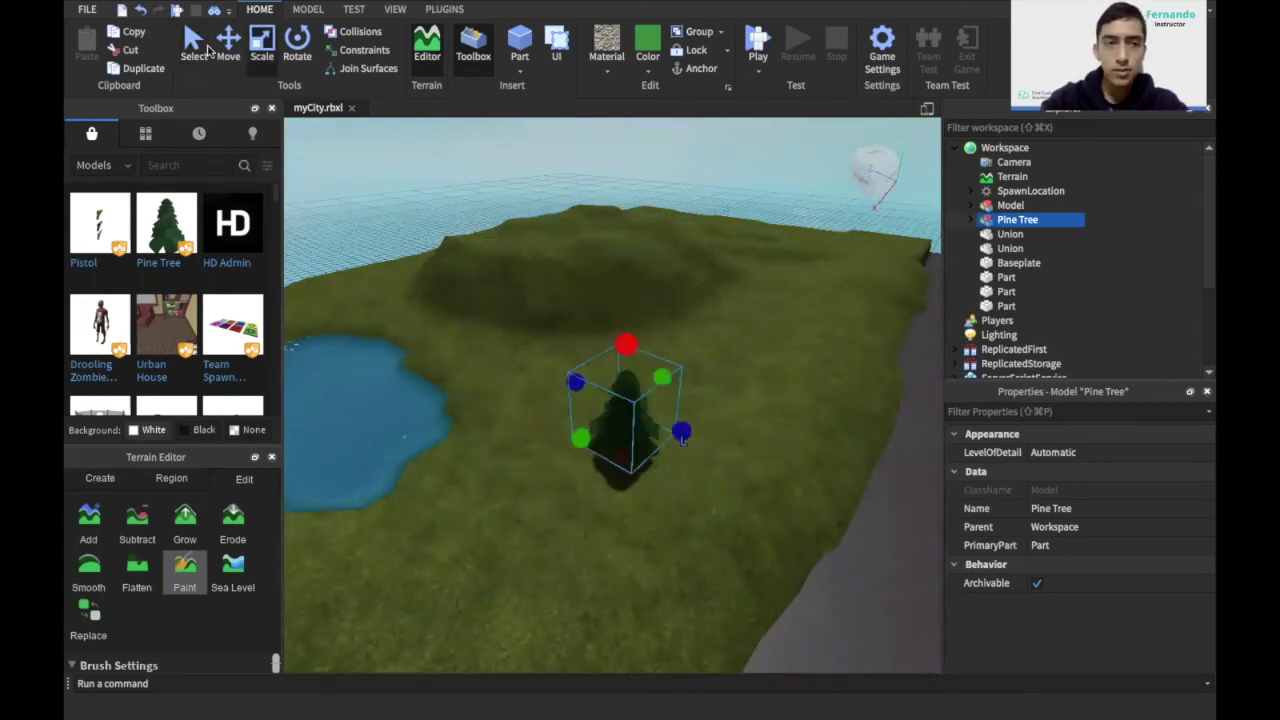
click(208, 51)
drag(632, 406, 515, 367)
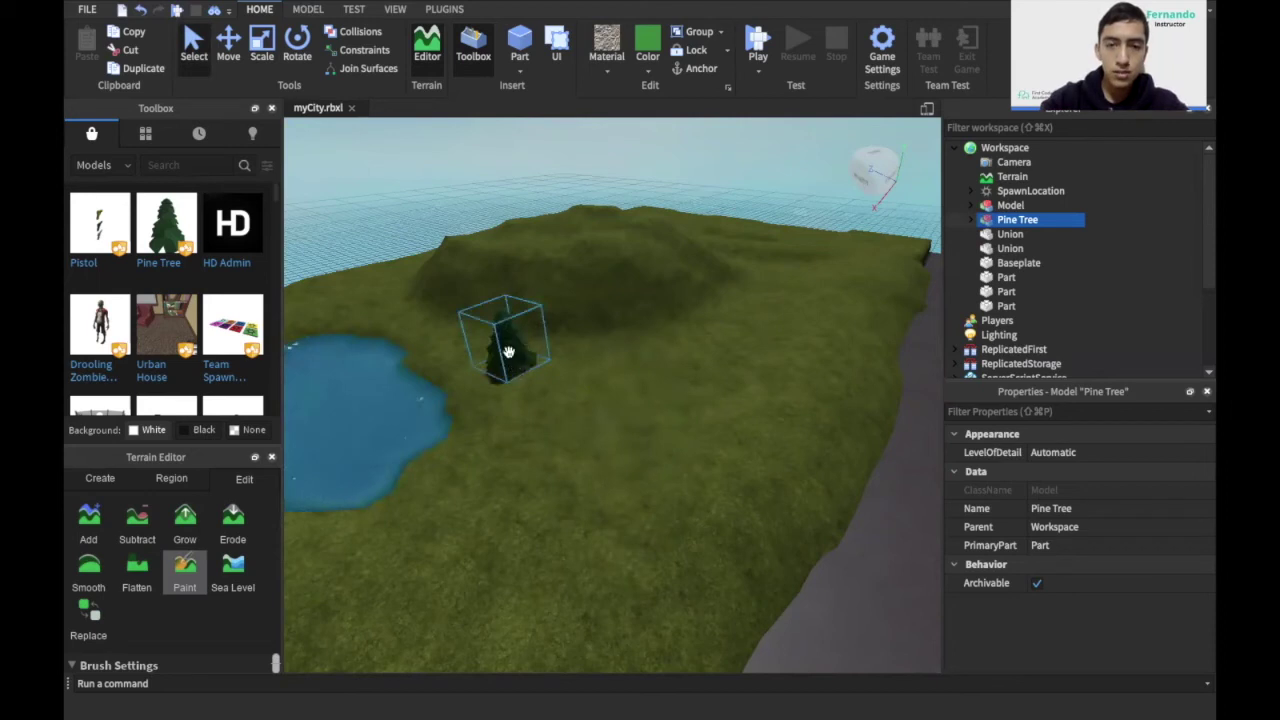
- Duplicate the pine tree three times and spread the copies along the hill side of the pond
key(ctrl+d)
drag(595, 447, 547, 243)
key(ctrl+d)
drag(405, 333, 439, 343)
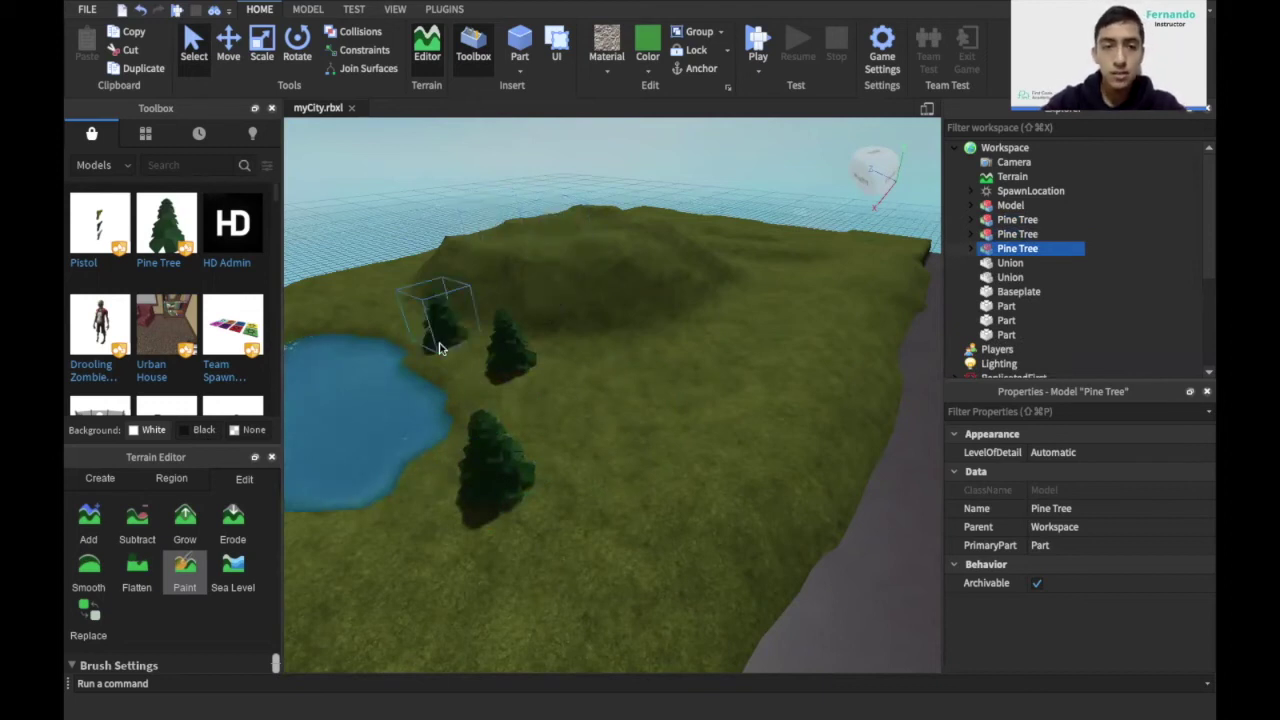
key(ctrl+d)
drag(440, 325, 339, 311)
right_drag(340, 312, 340, 312)
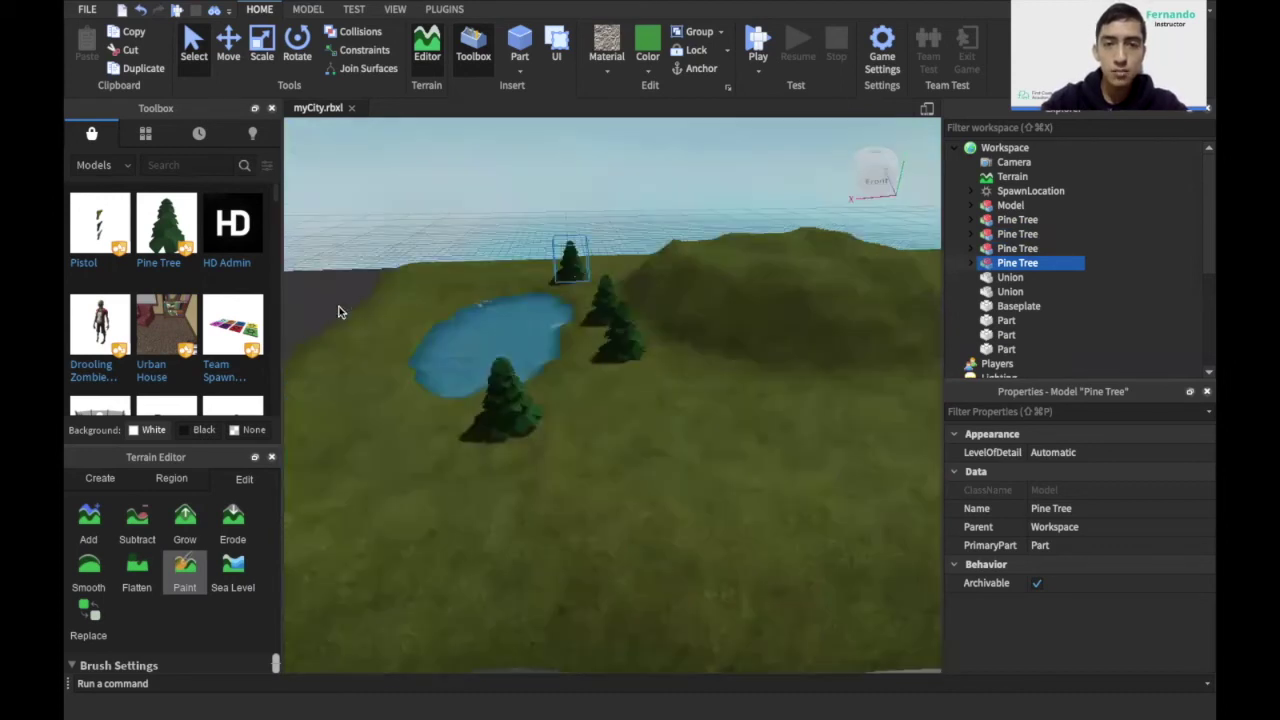
- Anchor the pine trees standing around the pond
key(a)
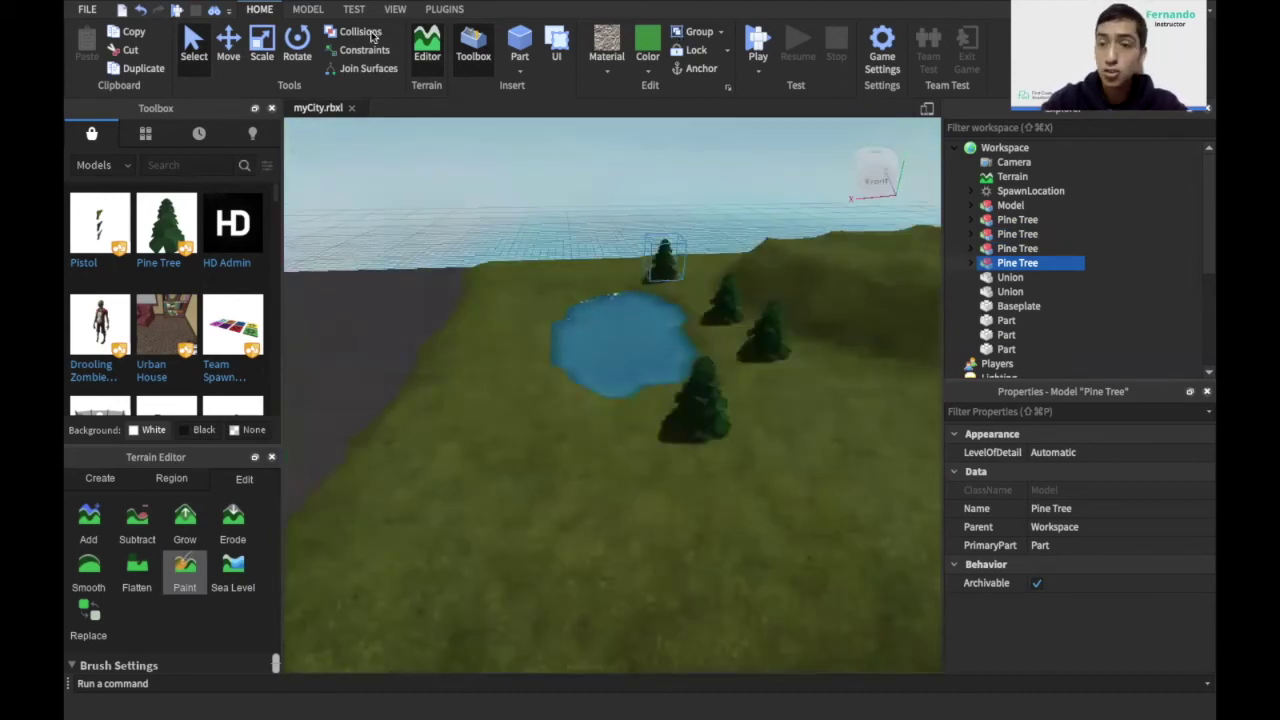
click(729, 300)
click(697, 70)
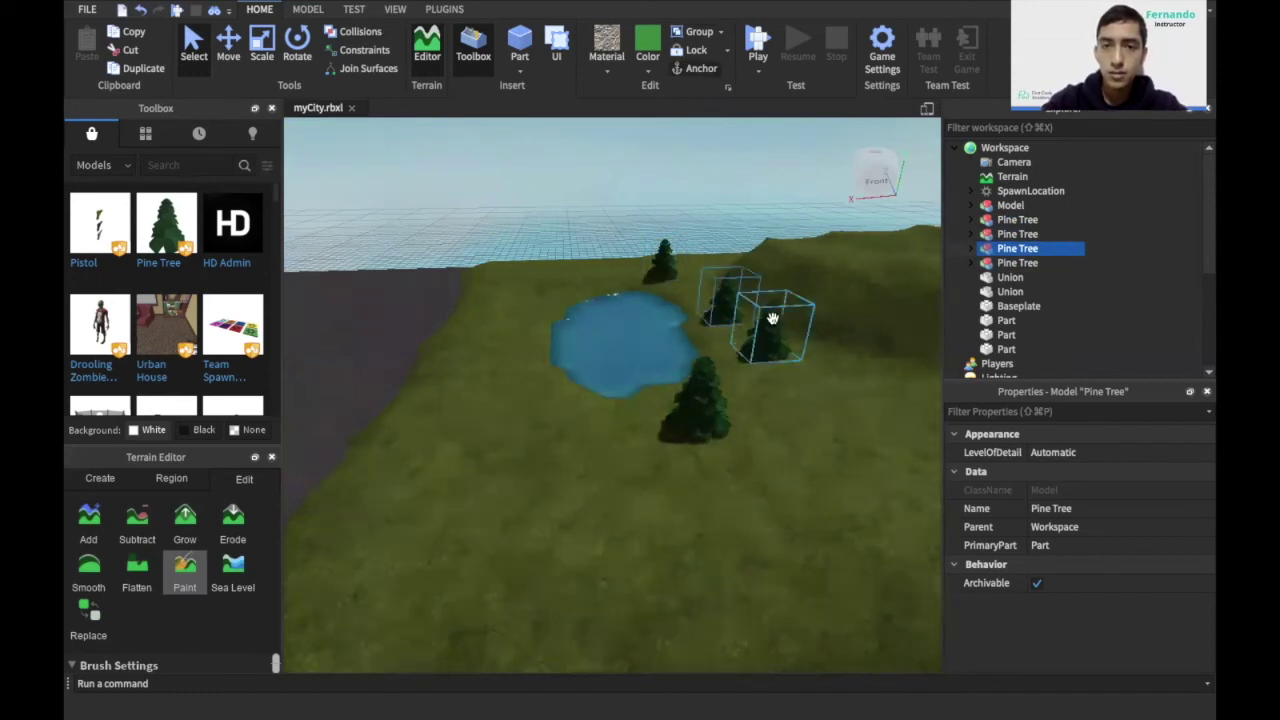
click(771, 315)
click(676, 69)
click(695, 426)
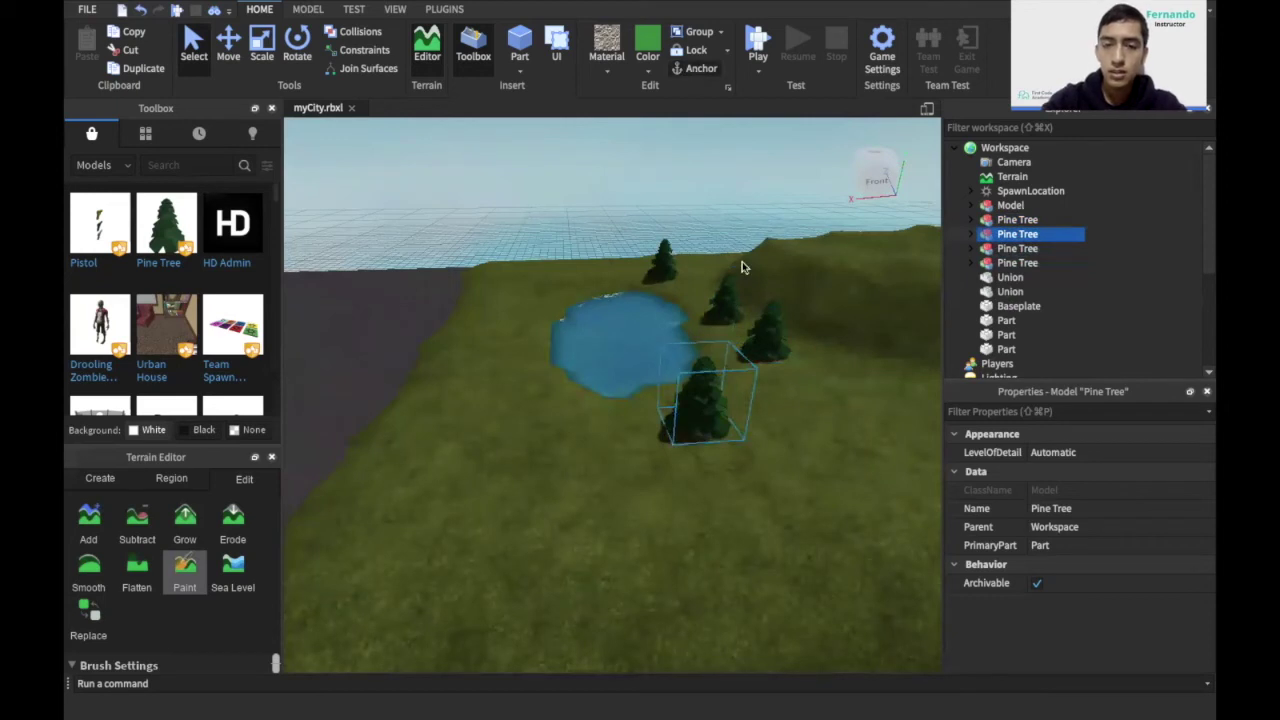
- Duplicate the anchored pine tree twice, placing one copy on the pond's open side and one on top of the hill
key(ctrl+d)
drag(632, 410, 536, 397)
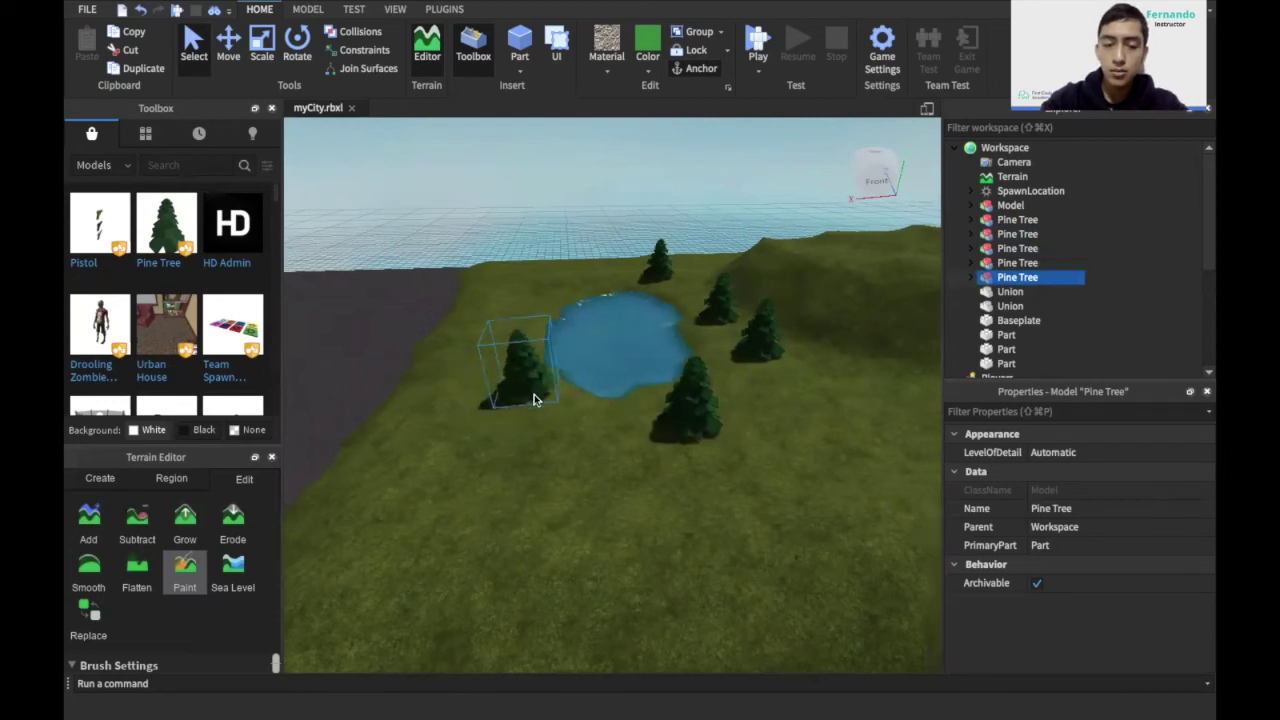
middle_drag(534, 394, 432, 377)
key(super+d)
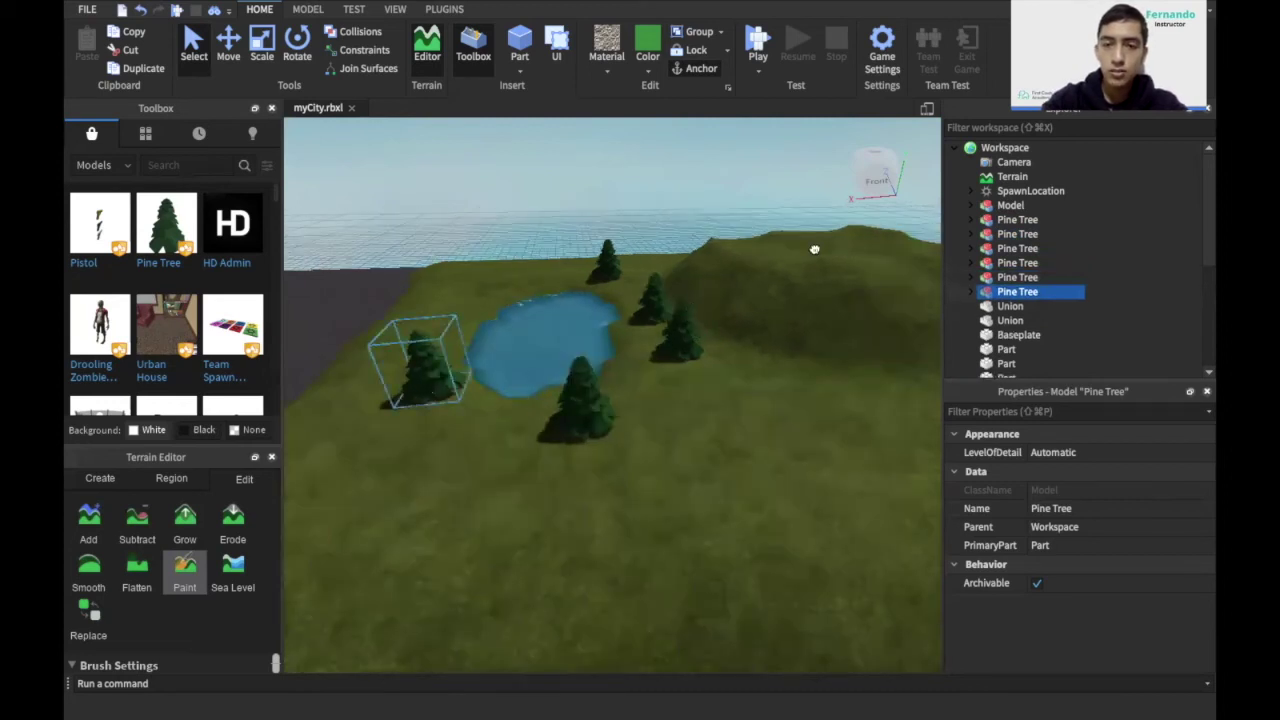
drag(814, 249, 803, 248)
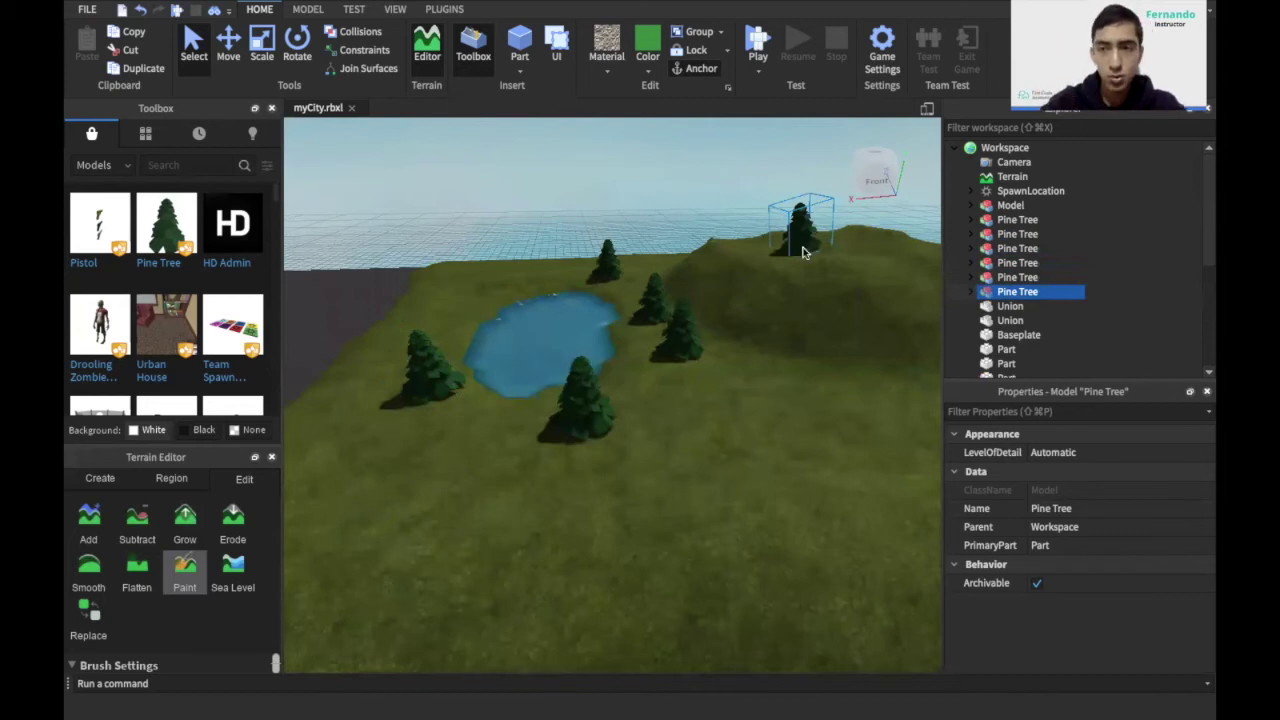
- Search the model library for "bench" and insert a Park Bench model on the grass
key(s)
key(d)
key(d)
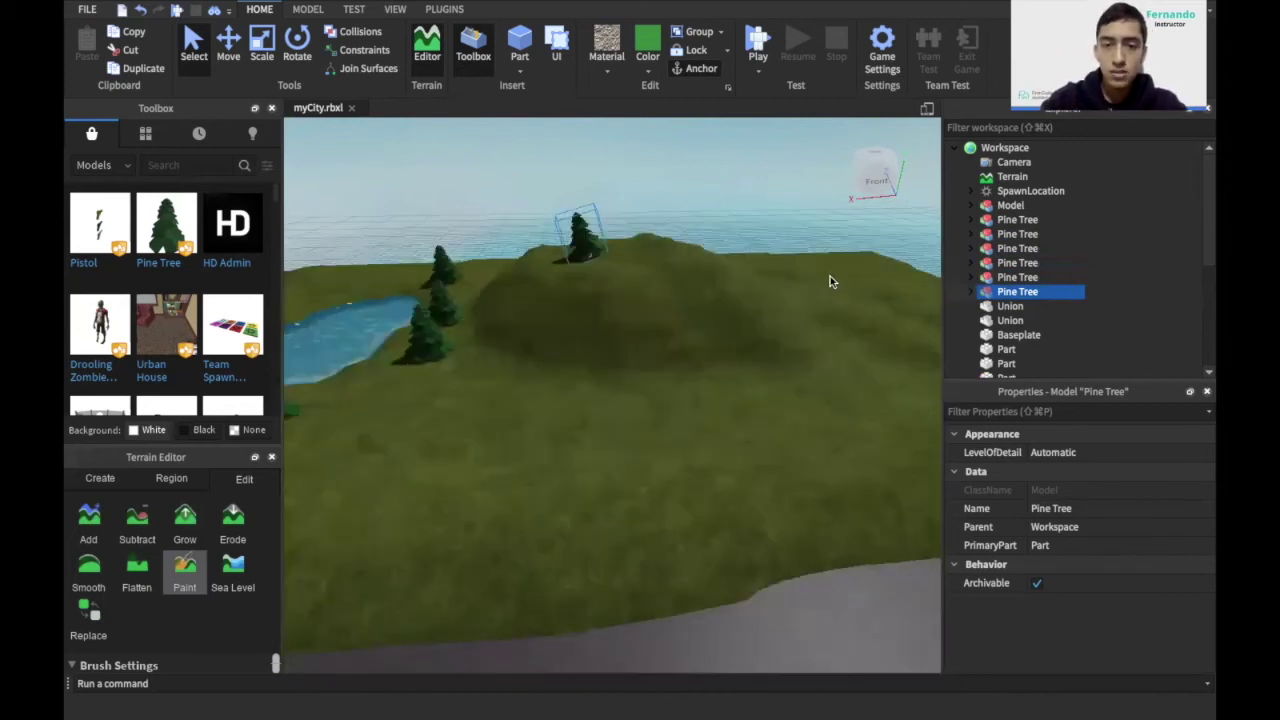
right_drag(830, 276, 700, 340)
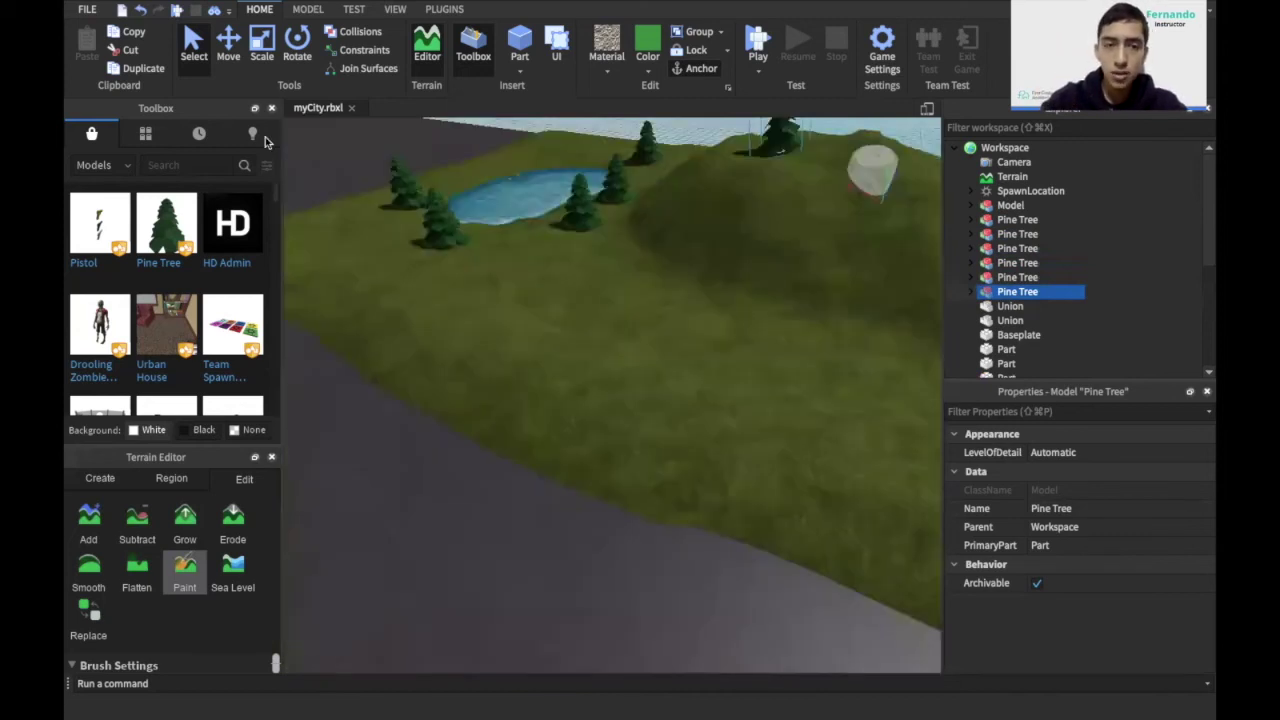
click(170, 170)
text(bench)
key(Return)
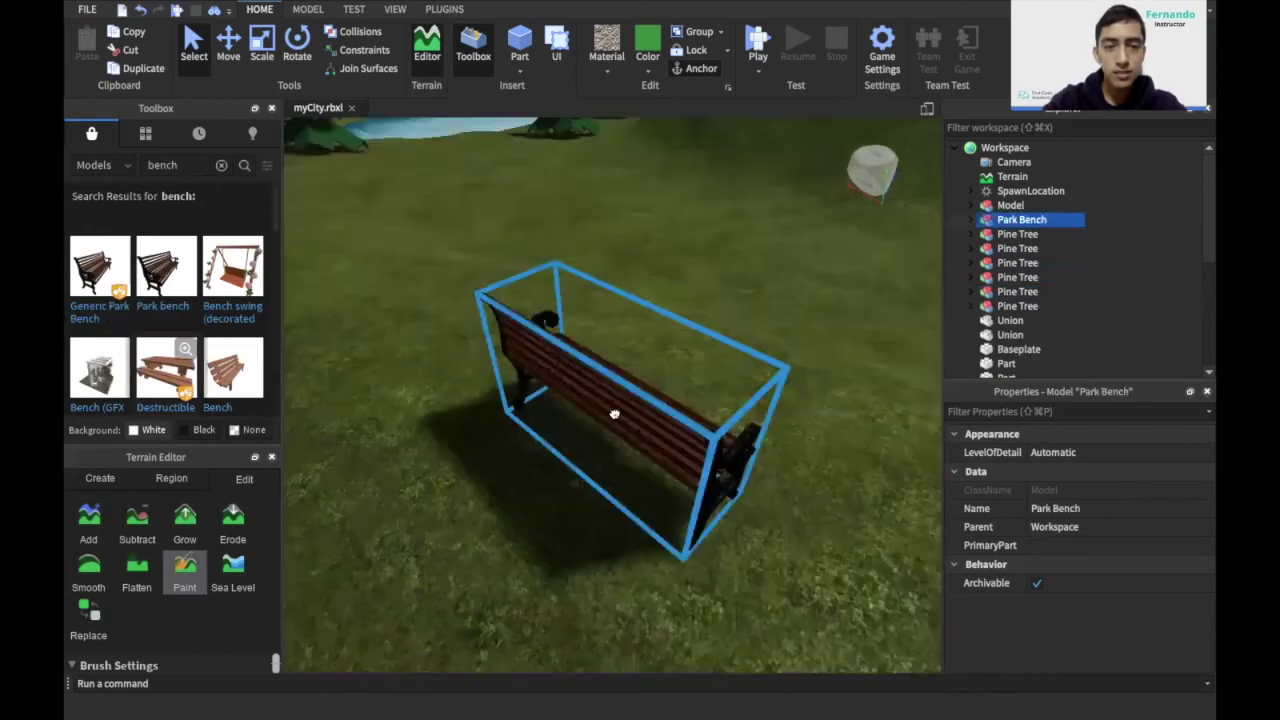
- Move the park bench near the outer edge of the flat grass, away from the pond
right_drag(532, 495, 534, 499)
scroll(534, 500, down, 5)
drag(669, 396, 680, 359)
right_drag(680, 360, 680, 358)
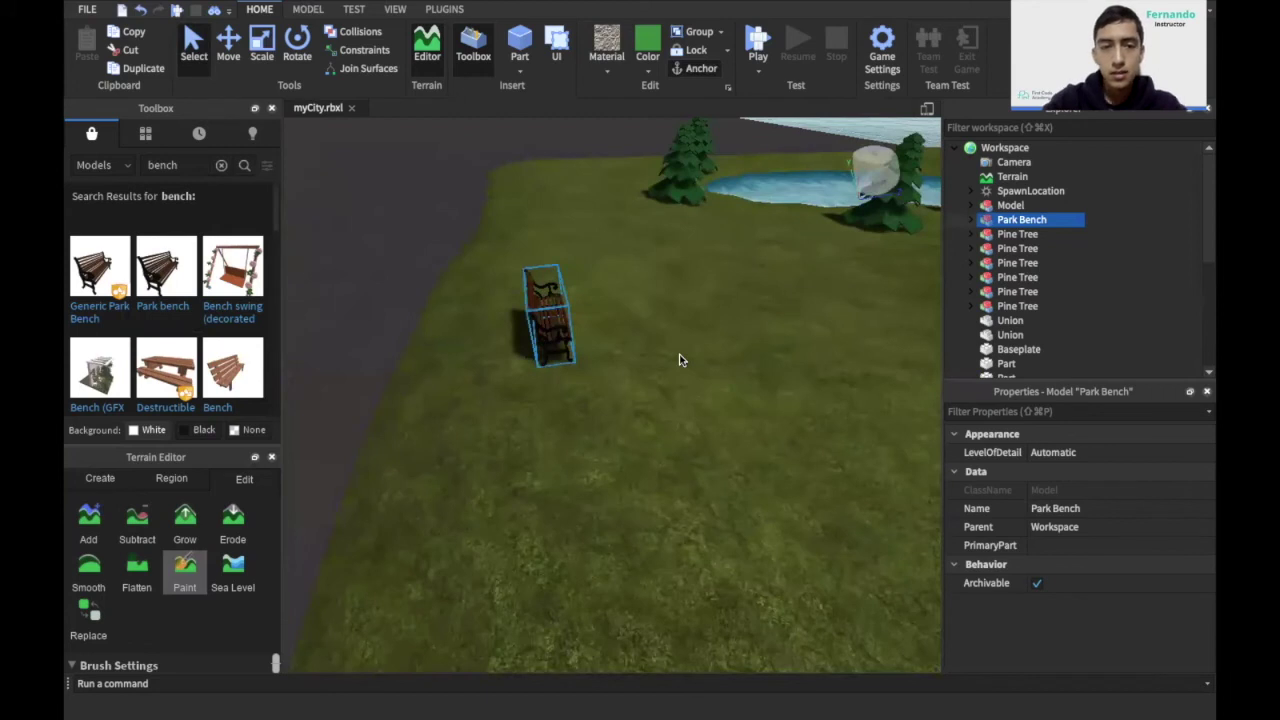
right_drag(489, 308, 489, 310)
drag(421, 332, 455, 325)
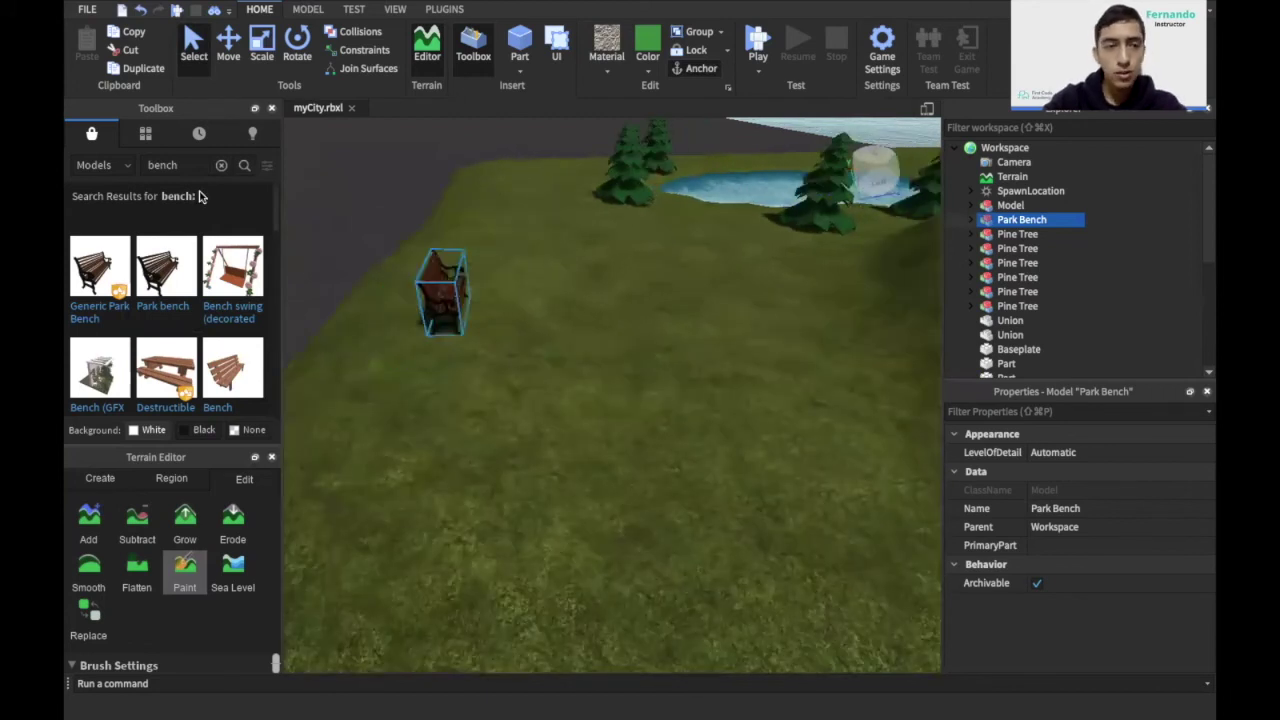
- Set the terrain Replace tool to brush mode with Grass as the source material and Asphalt as the target material
drag(180, 446, 190, 362)
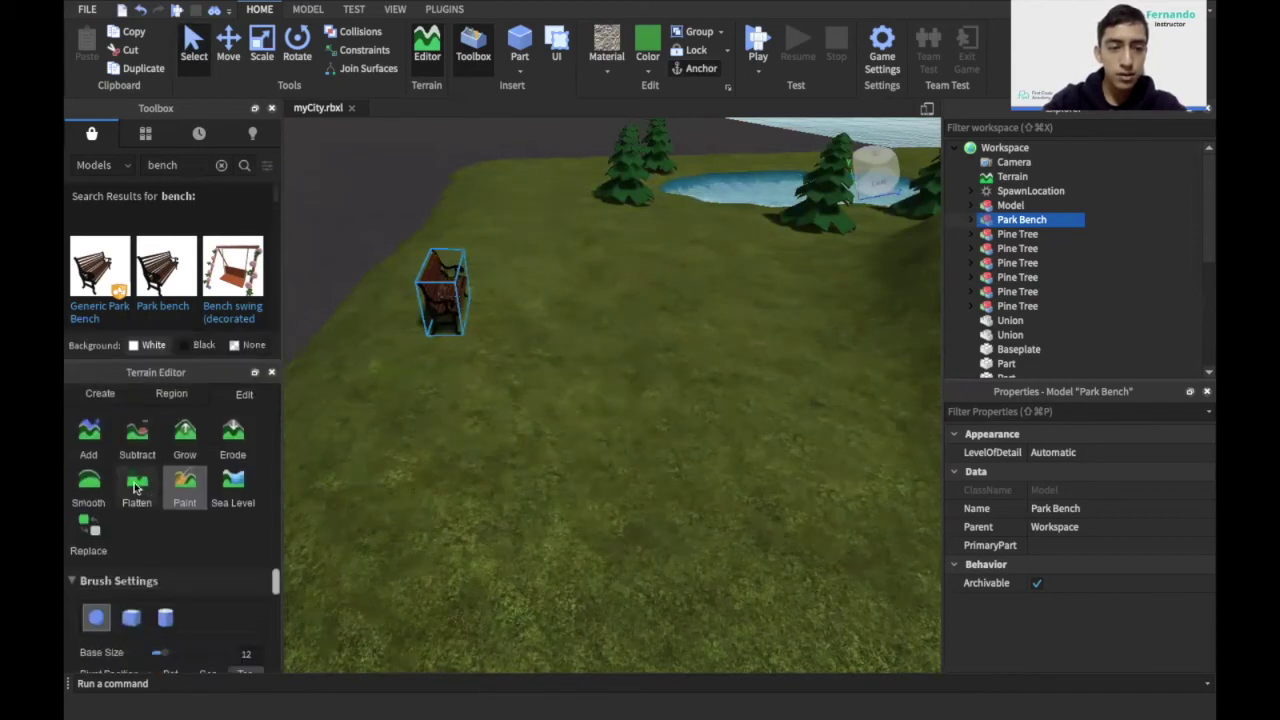
click(183, 489)
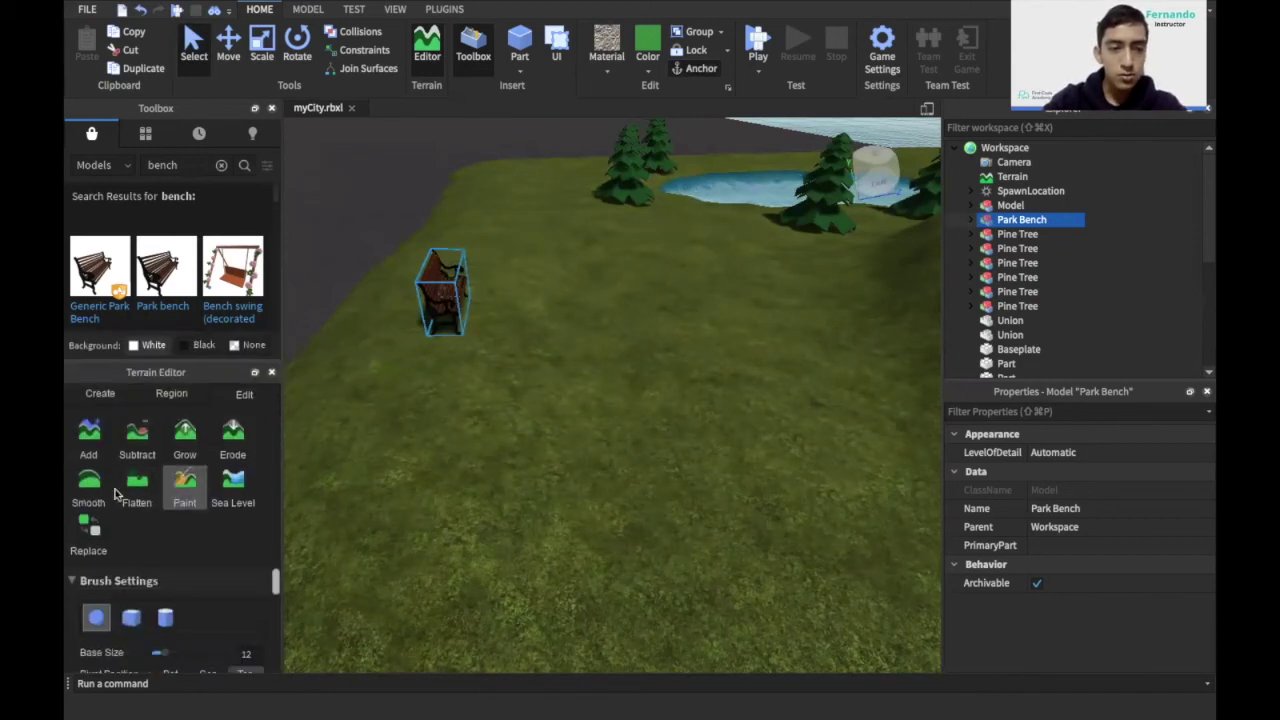
click(186, 487)
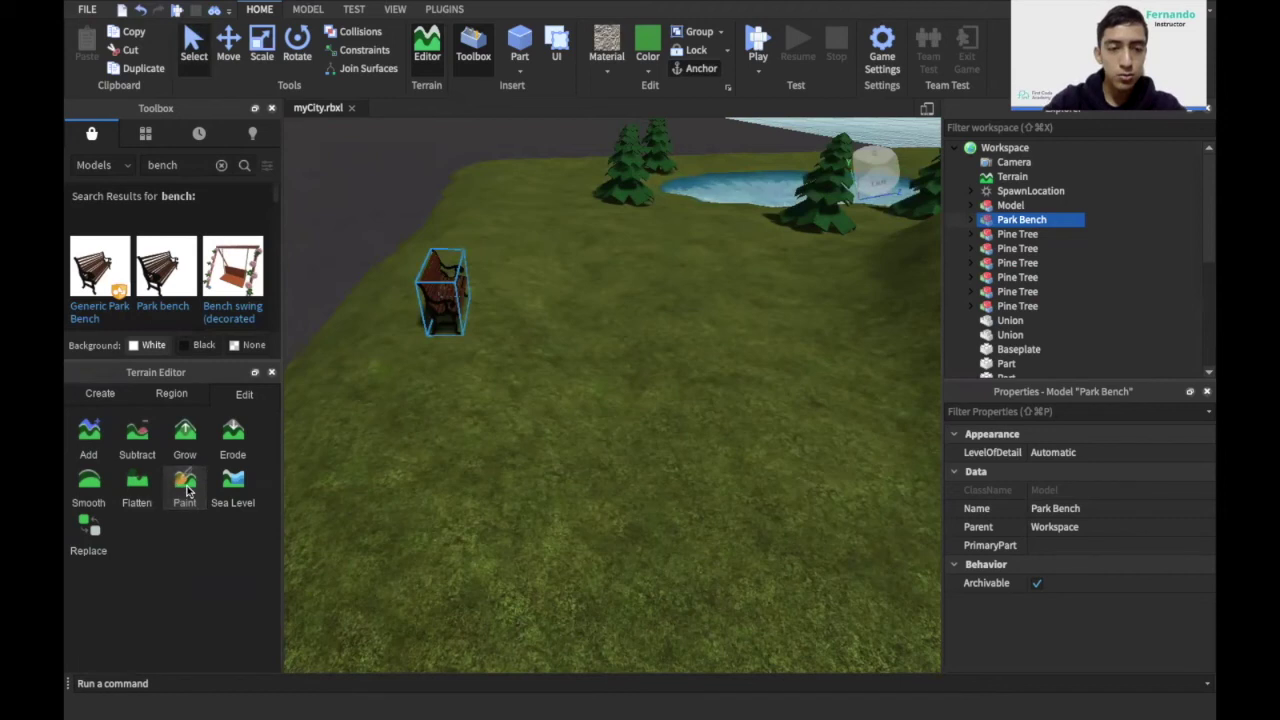
click(90, 545)
scroll(193, 600, down, 2)
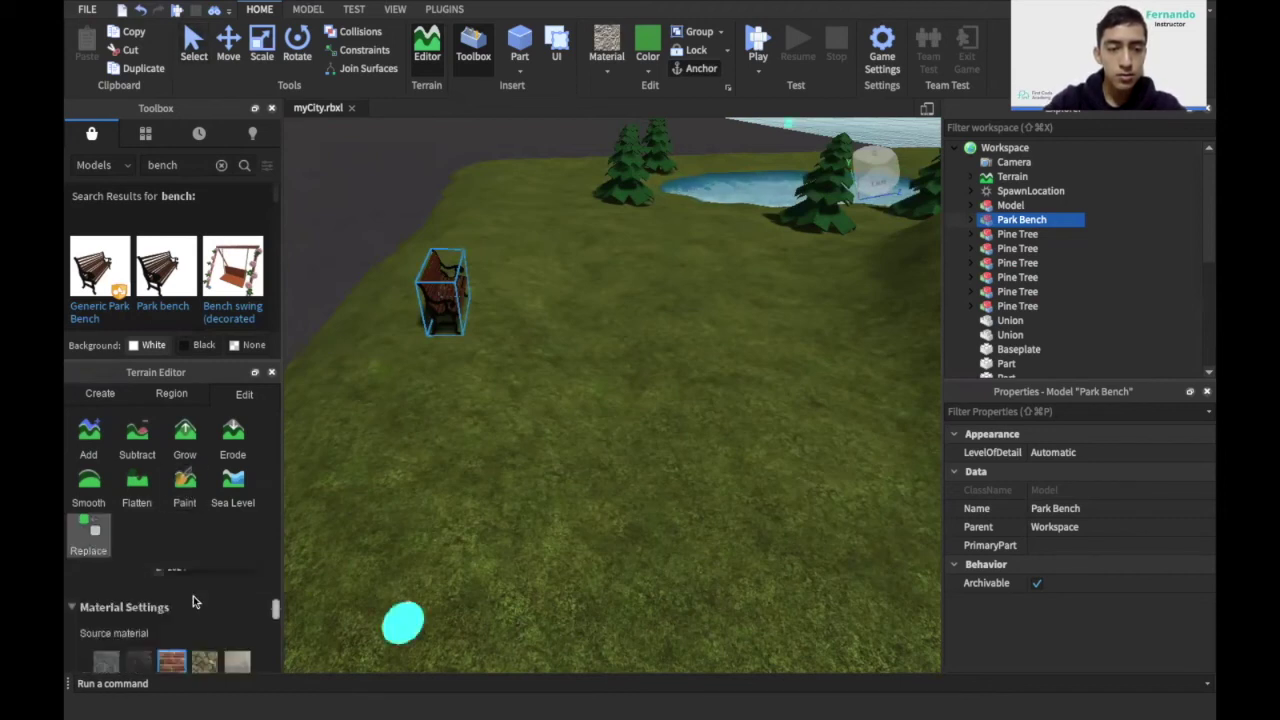
scroll(193, 600, up, 2)
click(203, 620)
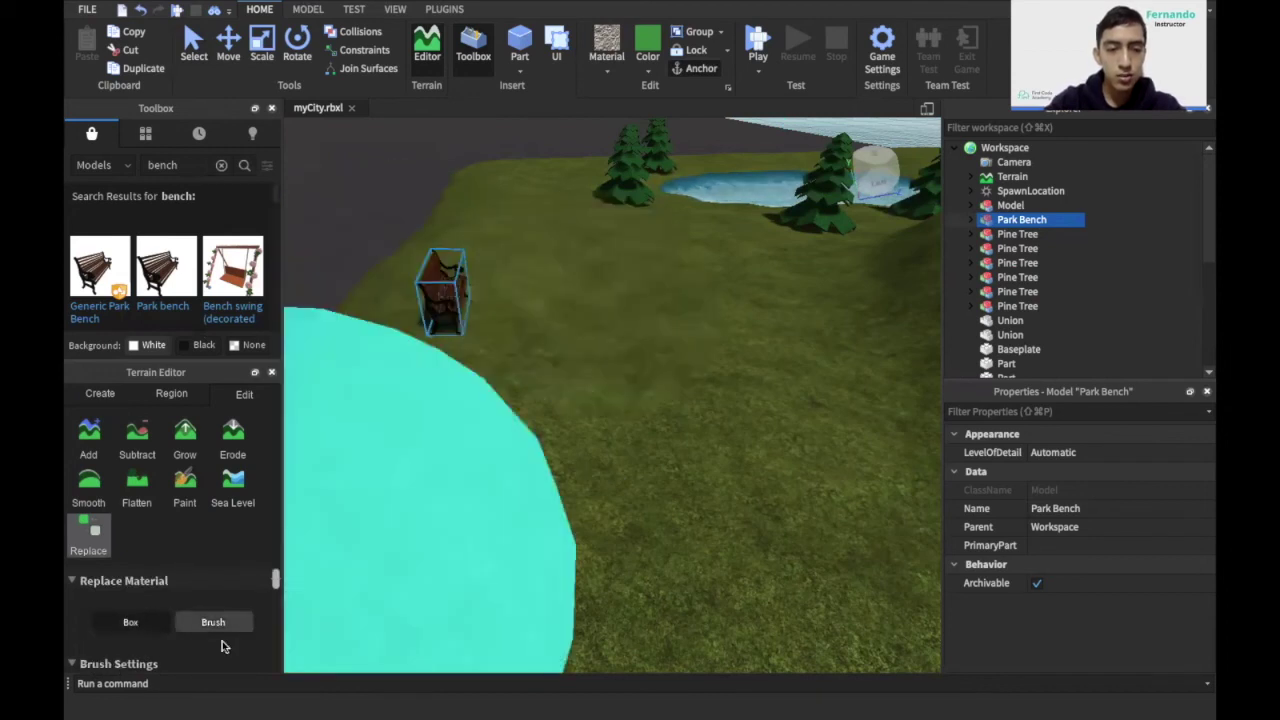
scroll(224, 646, down, 3)
scroll(224, 646, down, 3)
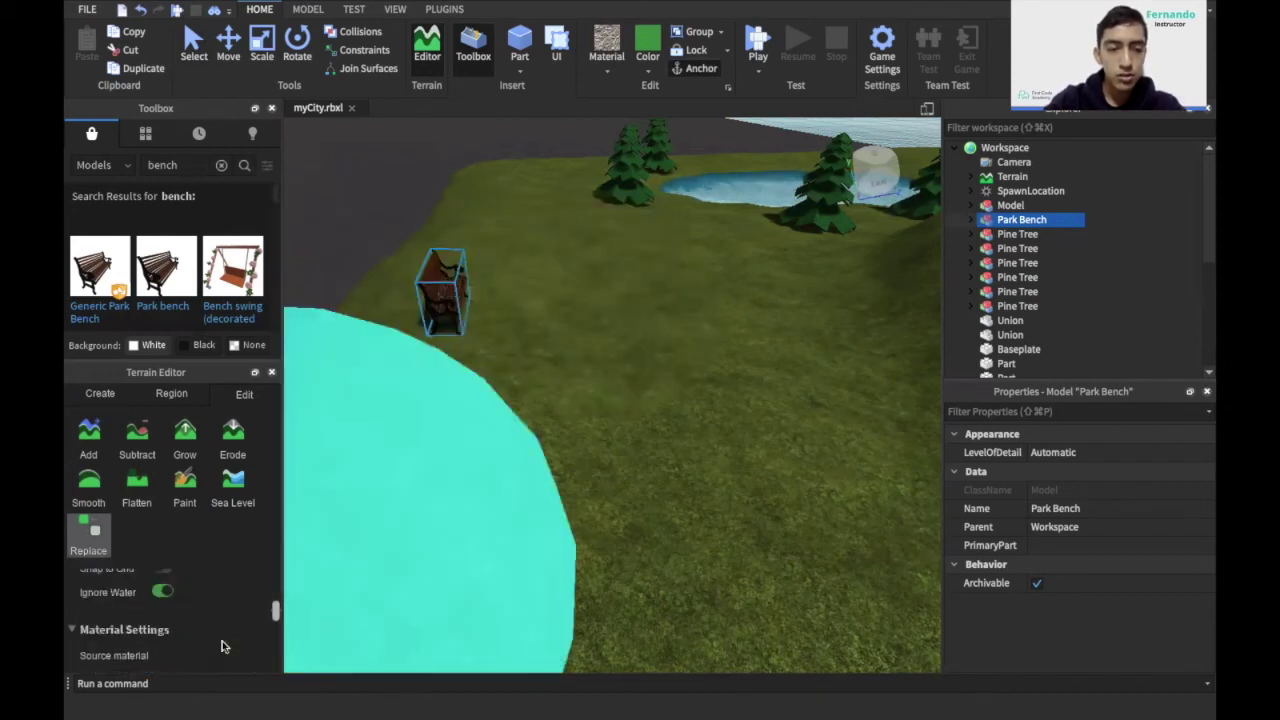
scroll(224, 646, up, 3)
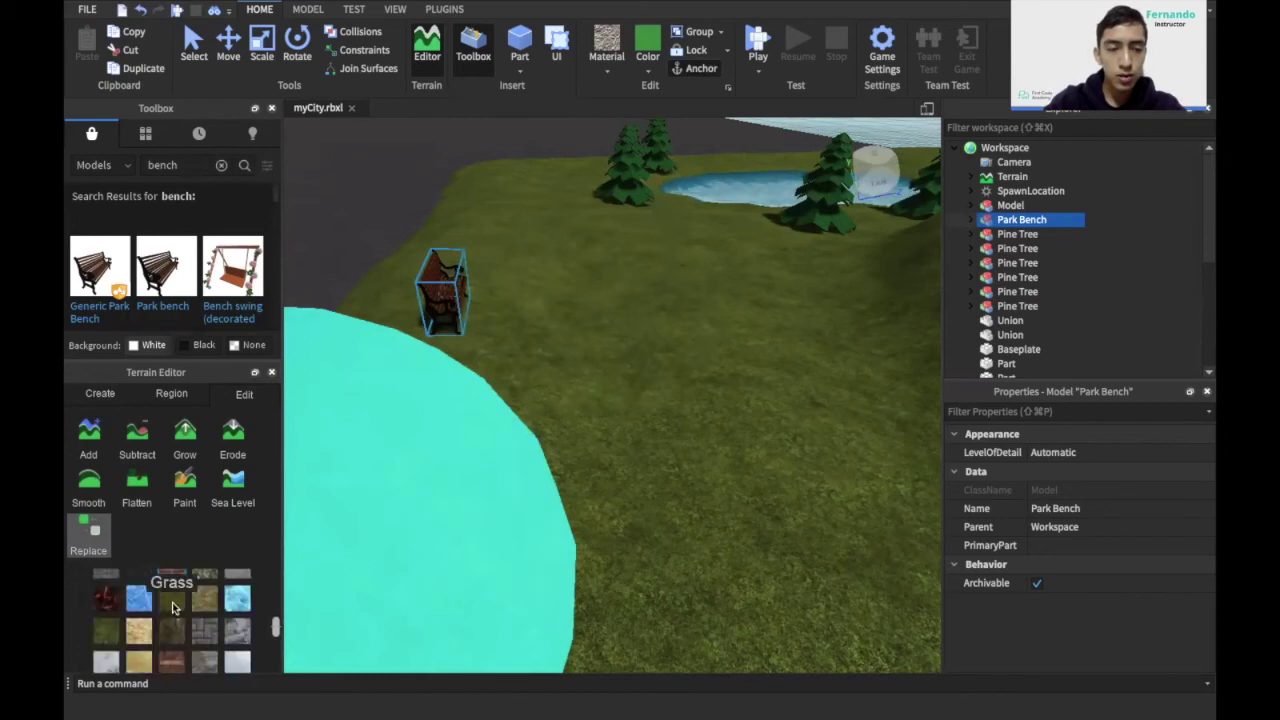
scroll(194, 621, down, 2)
scroll(194, 621, down, 2)
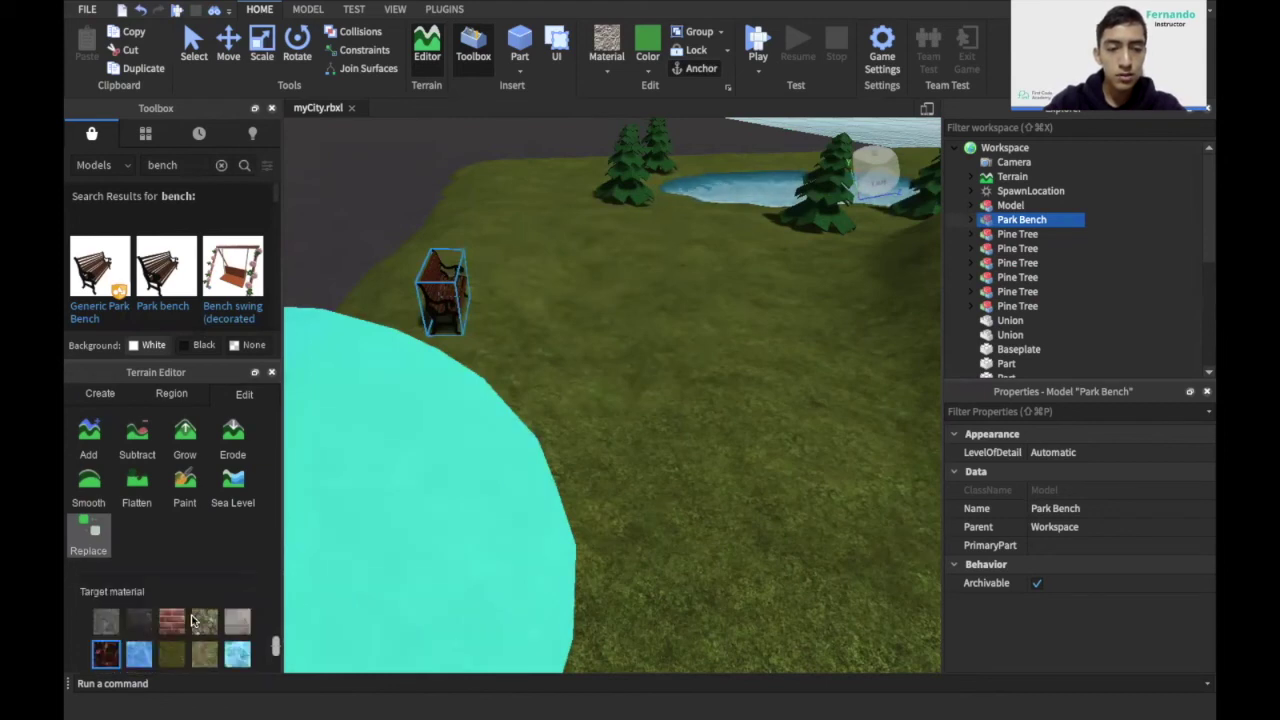
- Try replacing a wide area of grass beside the bench with asphalt, and undo it
mouse_move(594, 268)
mouse_down()
mouse_move(627, 327)
mouse_move(646, 487)
mouse_move(636, 363)
mouse_up()
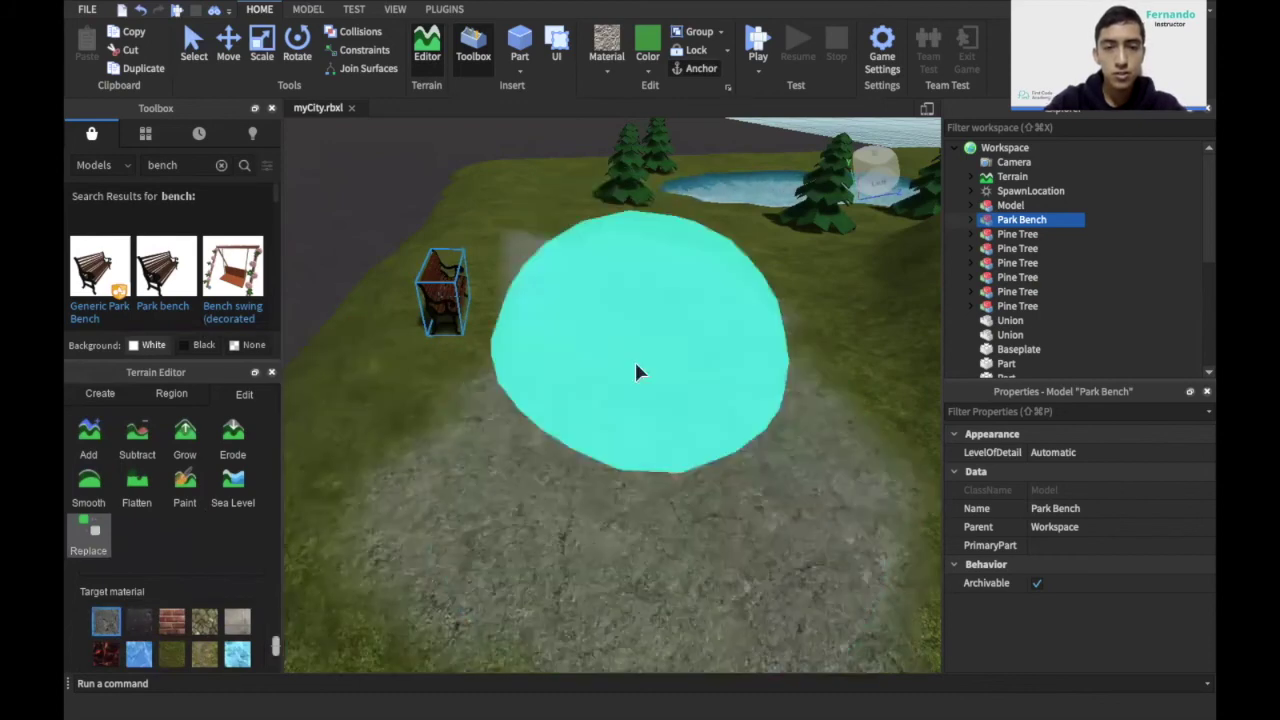
key(super+z)
- Set the replace brush's base size to 3 and draw a narrow, branching asphalt path through the grass past the bench and hill
scroll(215, 627, down, 2)
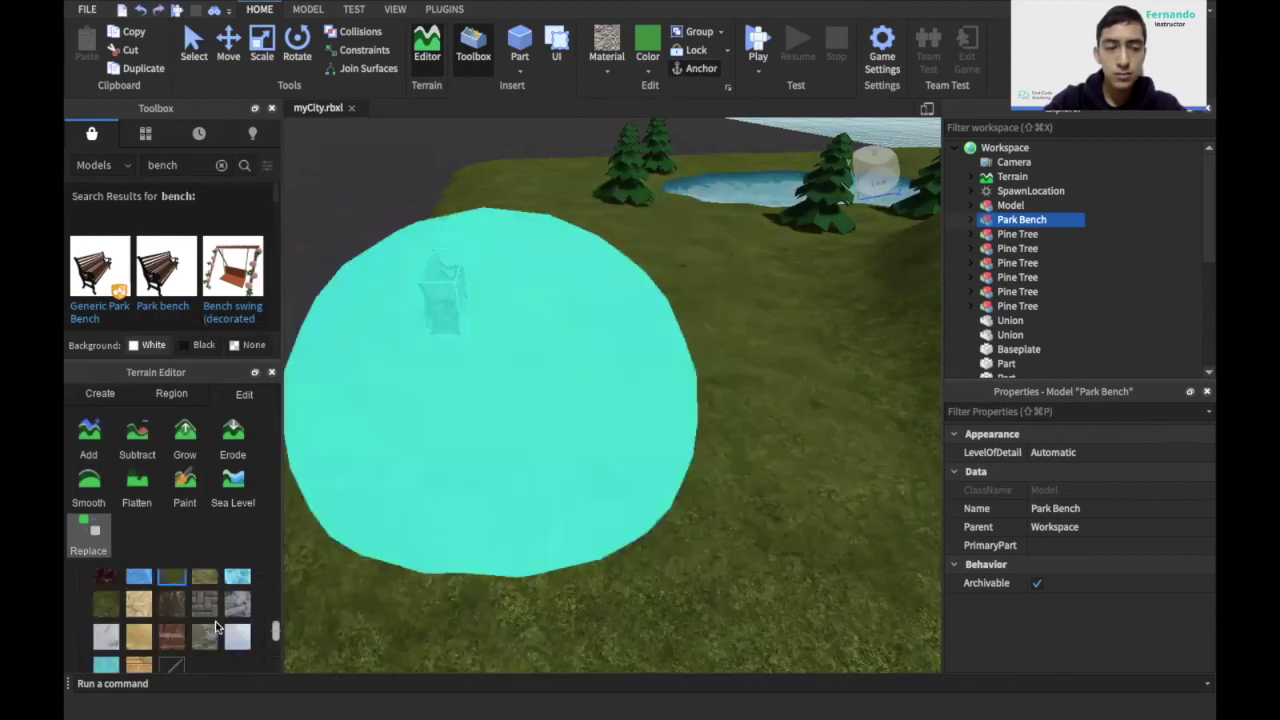
scroll(218, 620, down, 3)
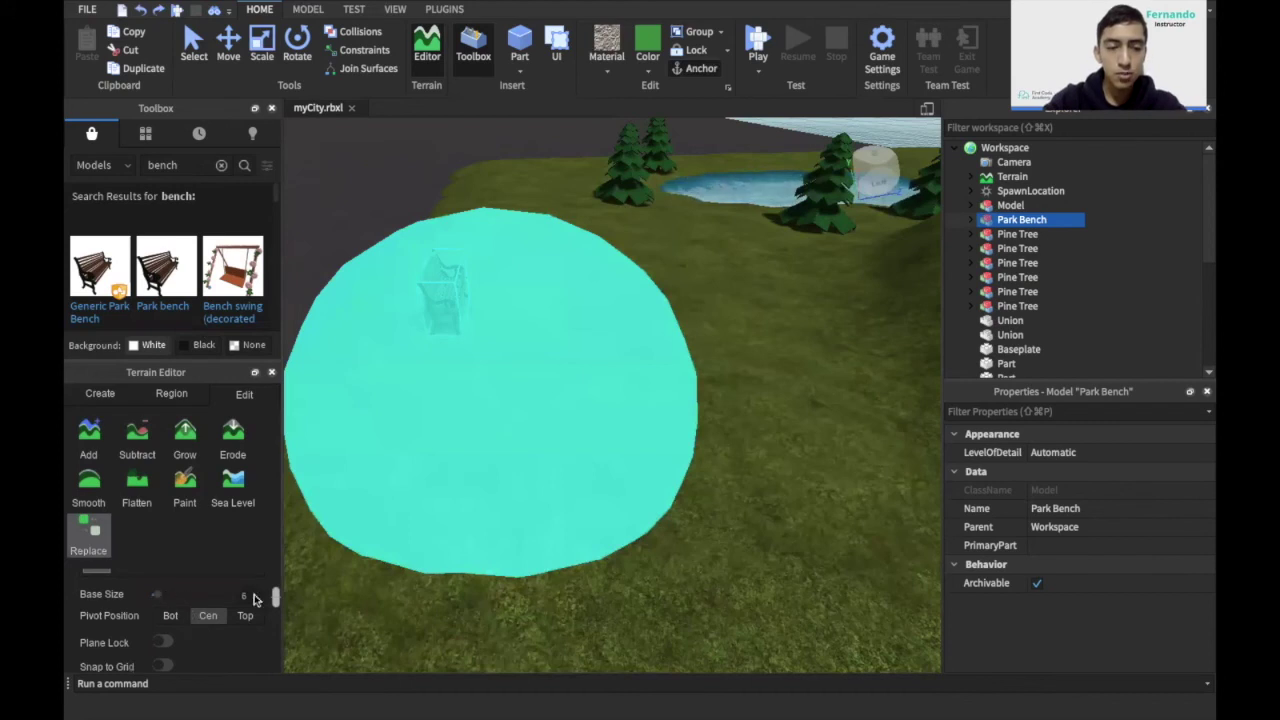
click(254, 597)
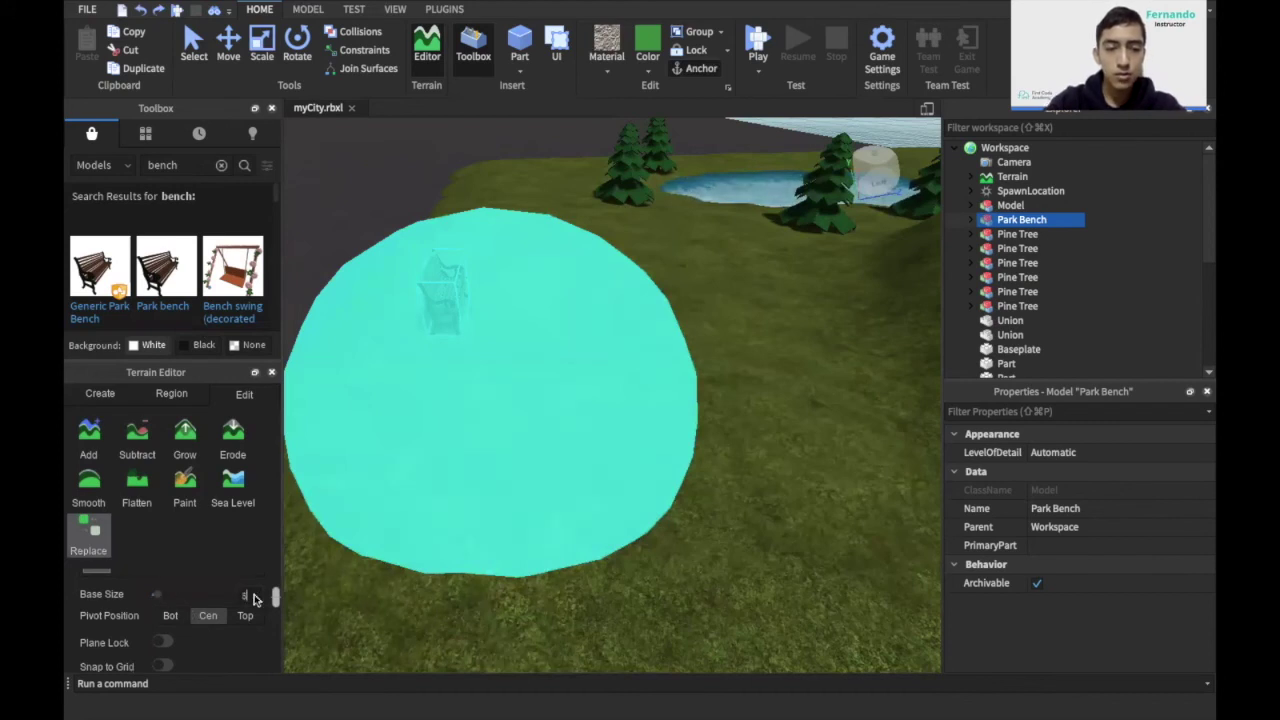
click(501, 521)
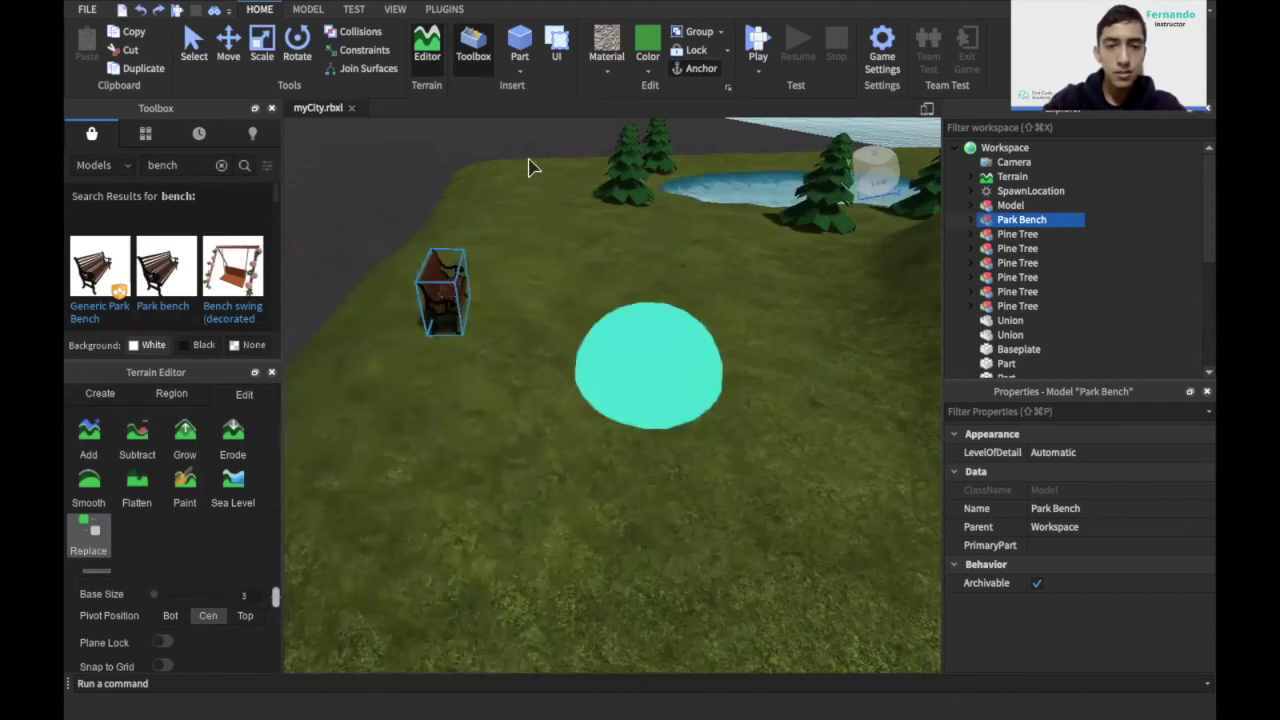
mouse_move(540, 192)
mouse_down()
mouse_move(620, 351)
mouse_move(551, 277)
mouse_move(558, 462)
mouse_up()
right_drag(557, 460, 556, 453)
scroll(509, 472, down, 3)
mouse_move(509, 470)
mouse_down()
mouse_move(810, 342)
mouse_move(796, 227)
mouse_move(771, 191)
mouse_up()
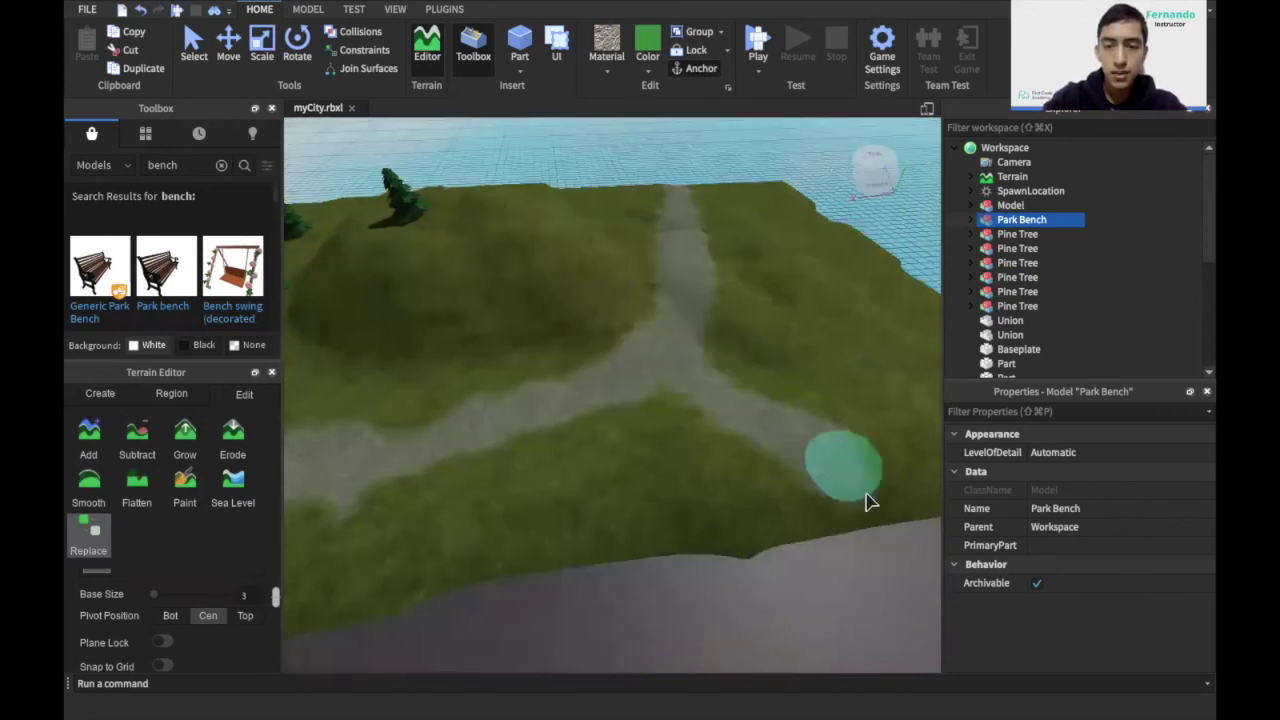
right_click(952, 354)
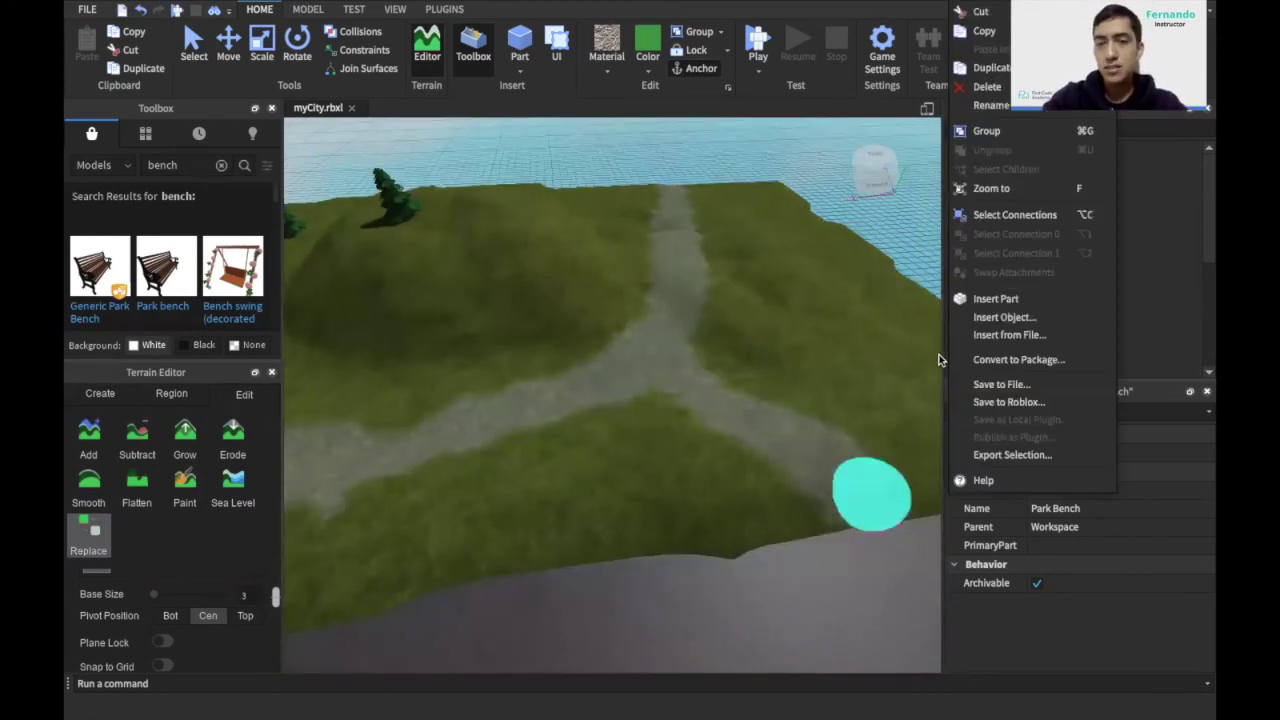
- Smooth the sharp outer corner of the grass terrain beside the asphalt path with the terrain Smooth tool
click(841, 374)
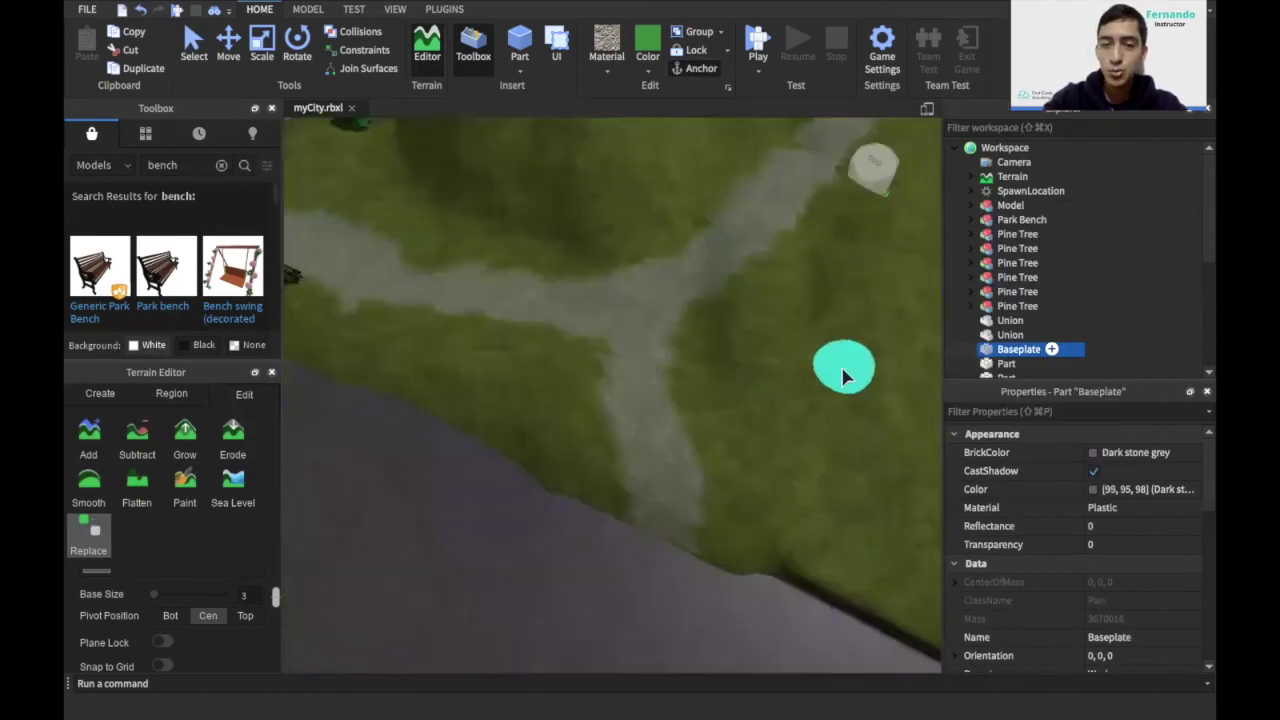
right_drag(842, 376, 842, 372)
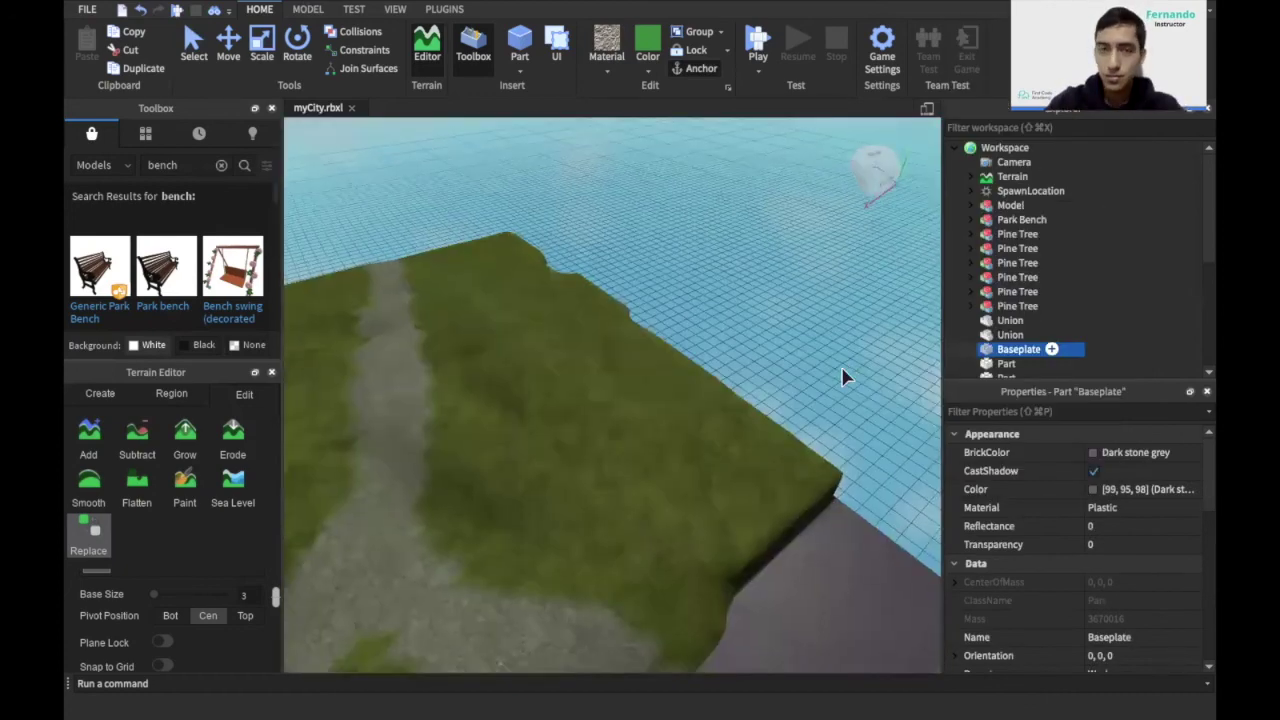
click(89, 482)
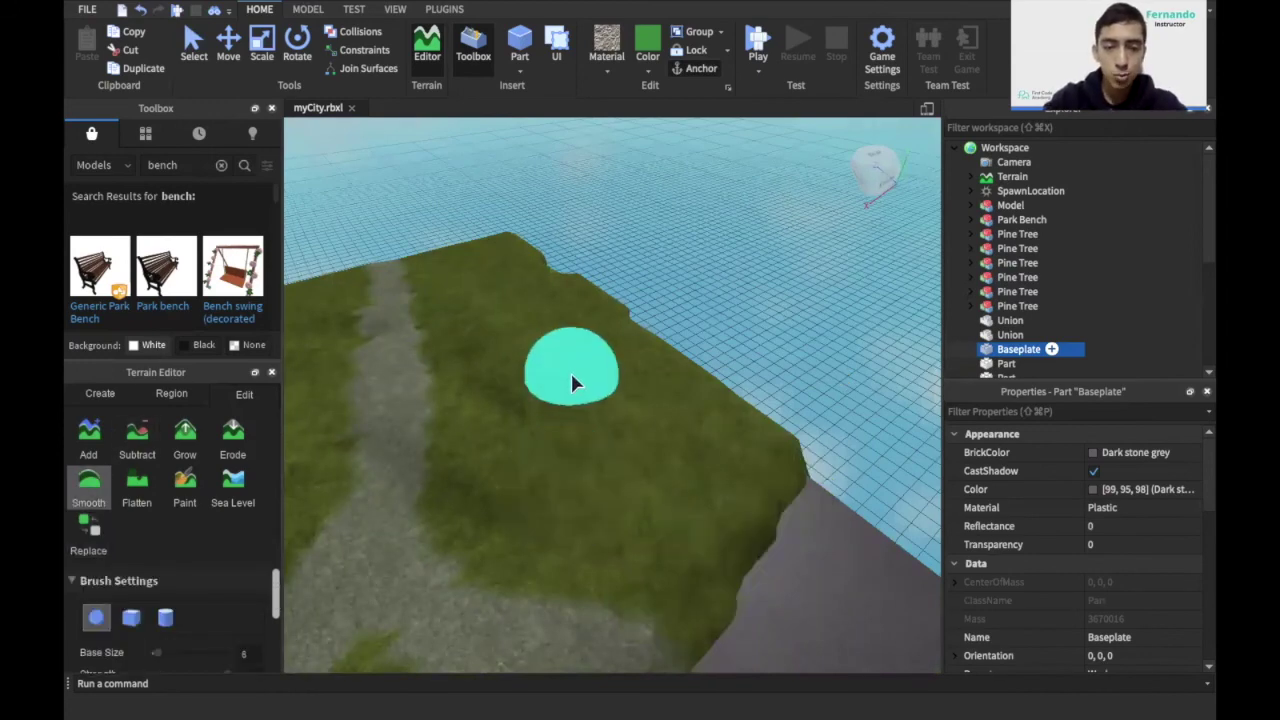
- Examine the terrain Flatten and Sea Level tools, including the map settings of Sea Level
click(137, 485)
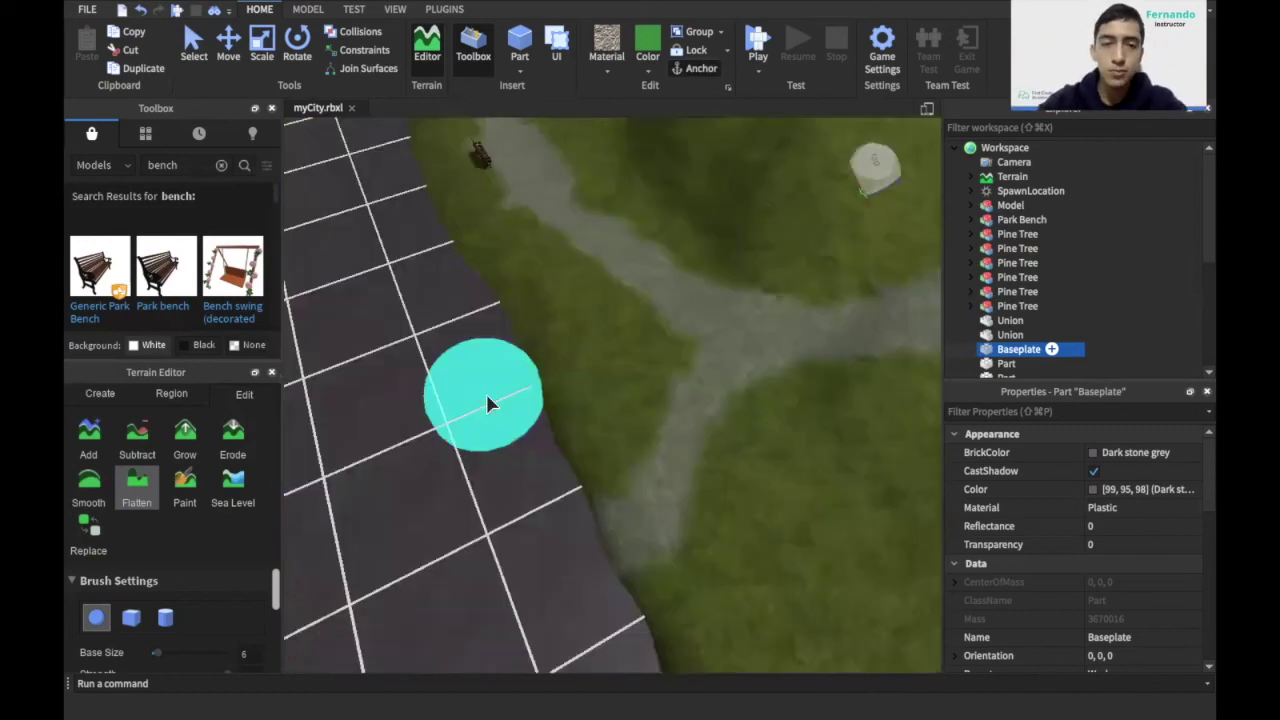
right_drag(485, 391, 485, 400)
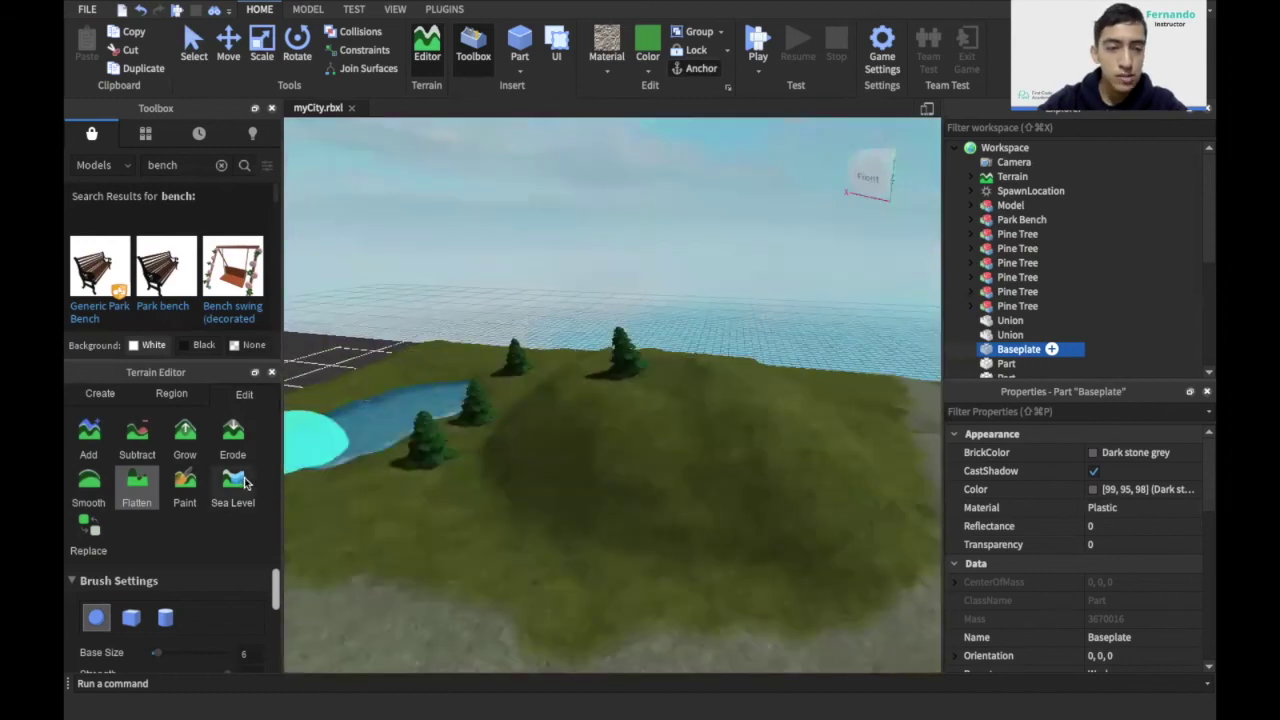
click(244, 482)
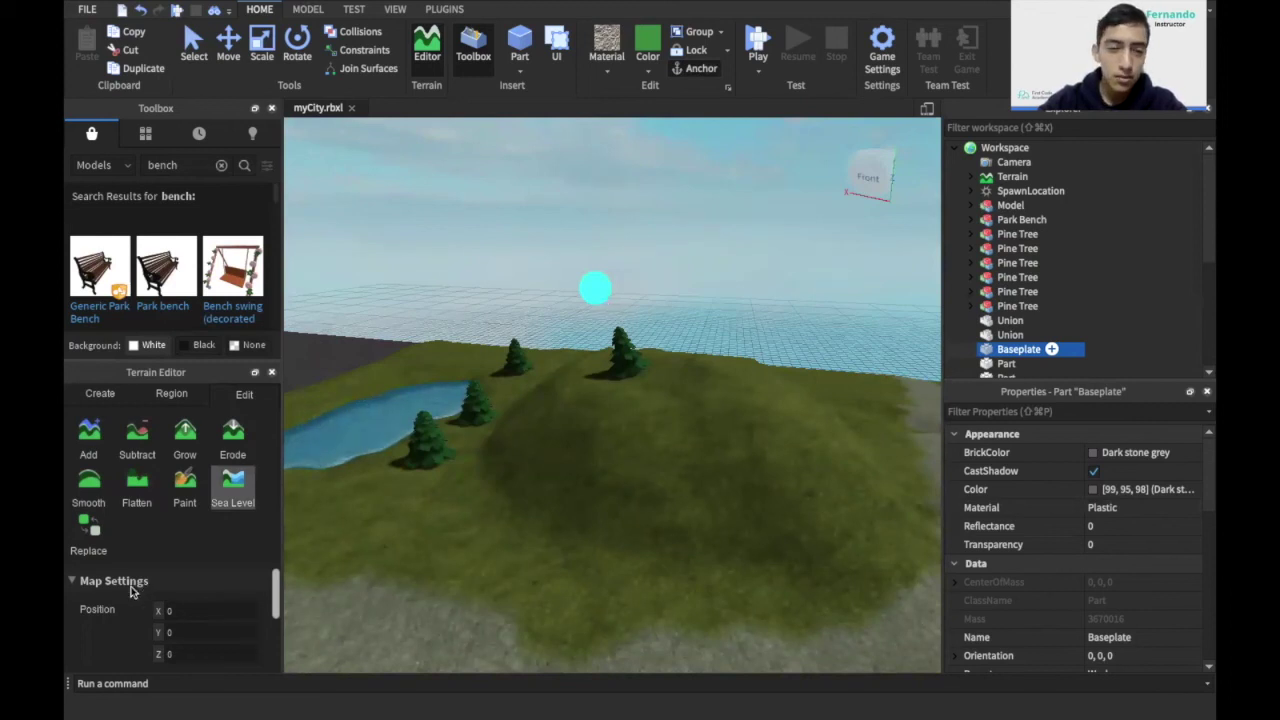
scroll(130, 592, down, 5)
scroll(130, 592, up, 3)
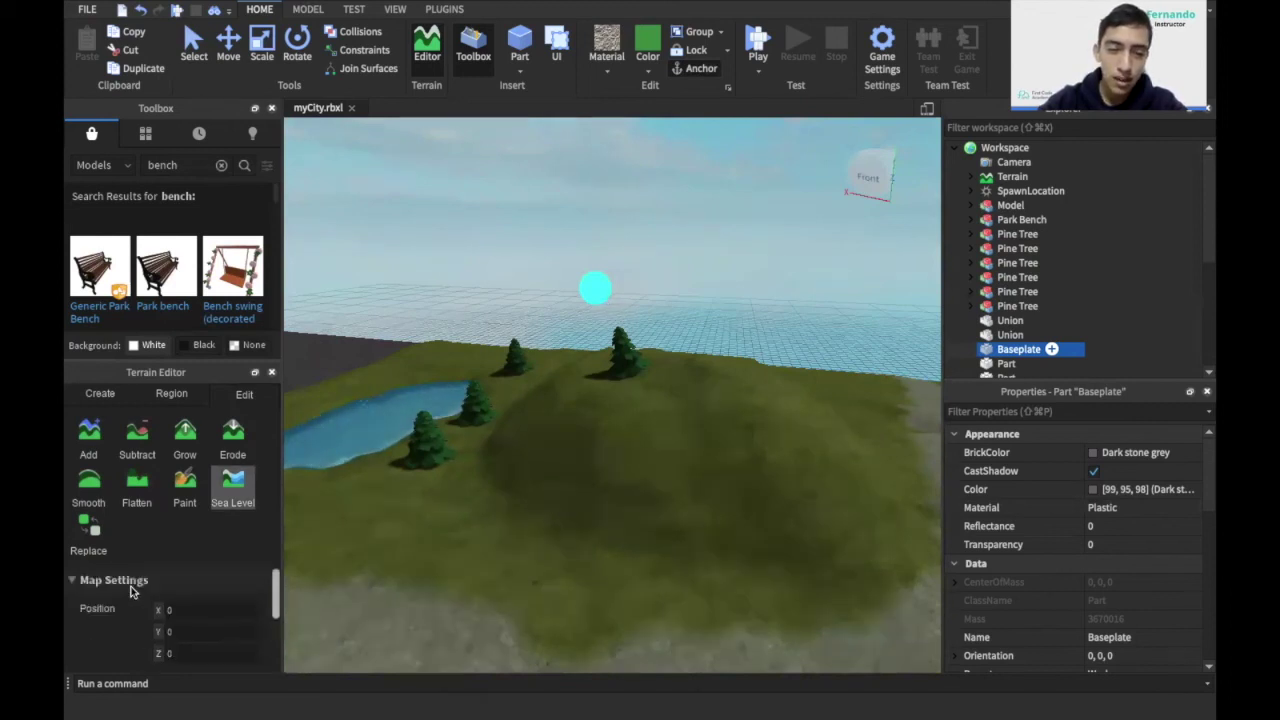
scroll(130, 592, down, 3)
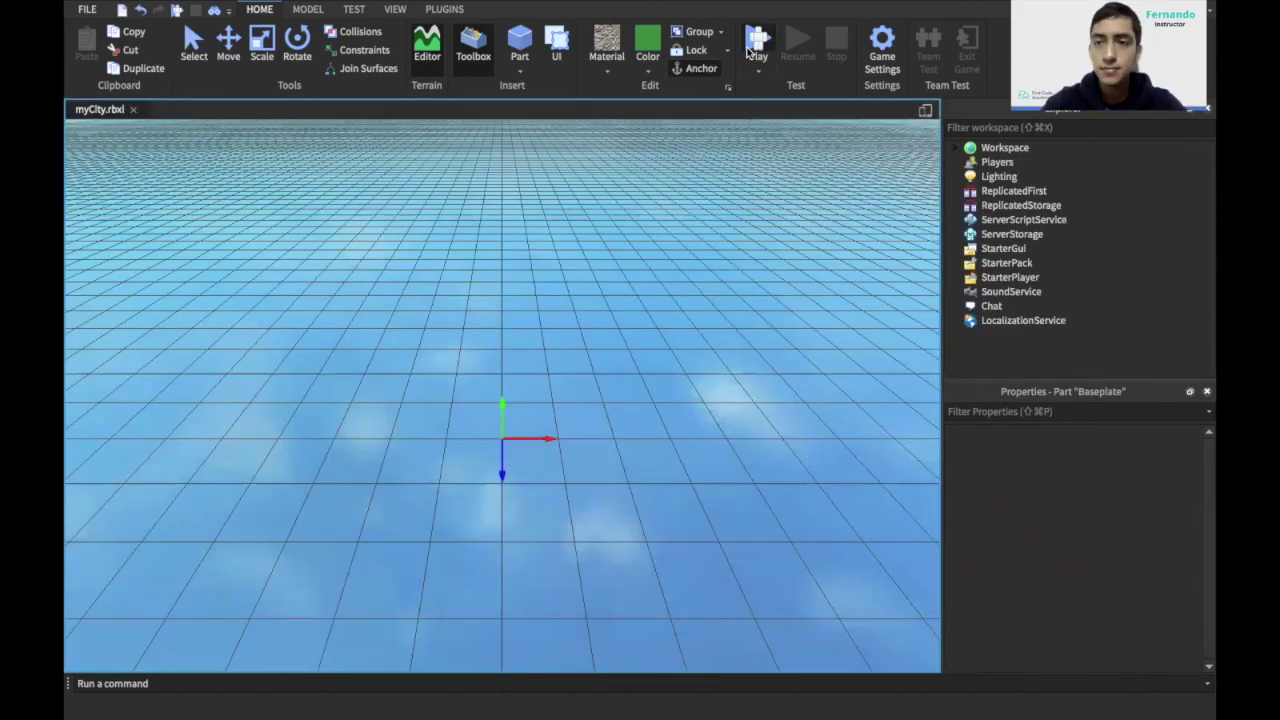
- Start a playtest and run the character from the spawn location across the grass and along the asphalt path to a pine tree
click(749, 48)
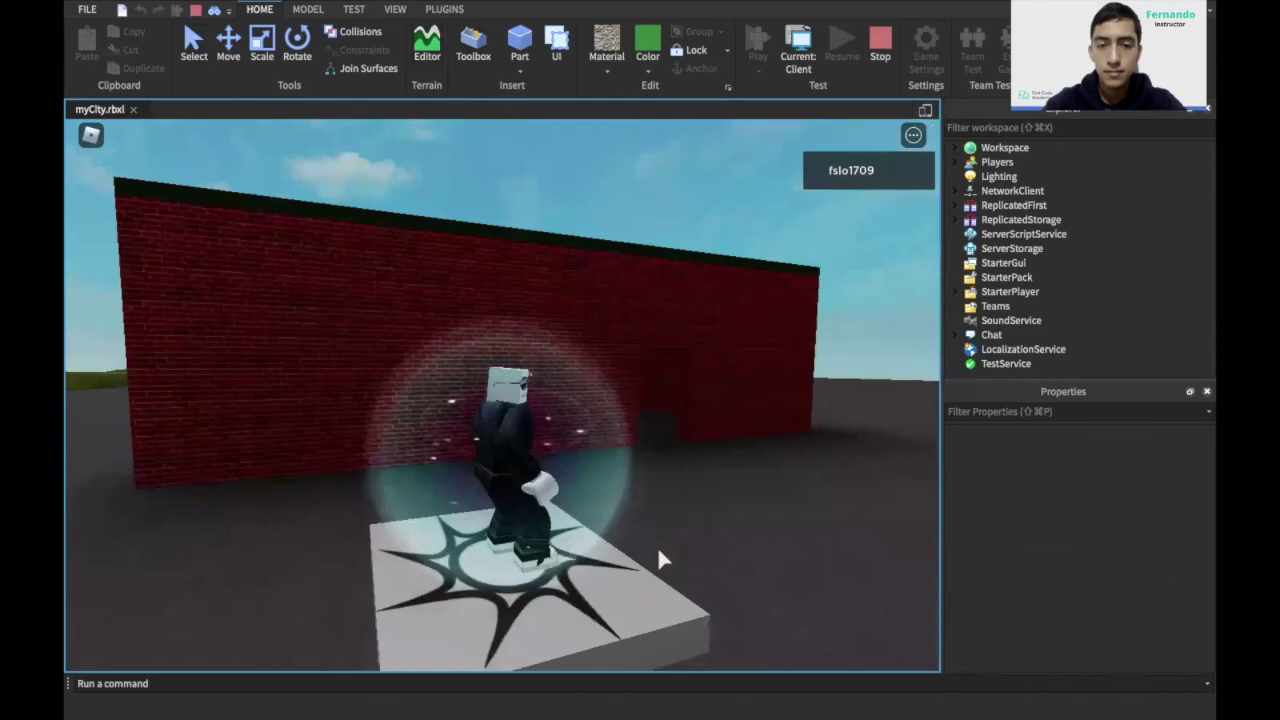
key(w)
right_drag(657, 546, 657, 546)
key(w)
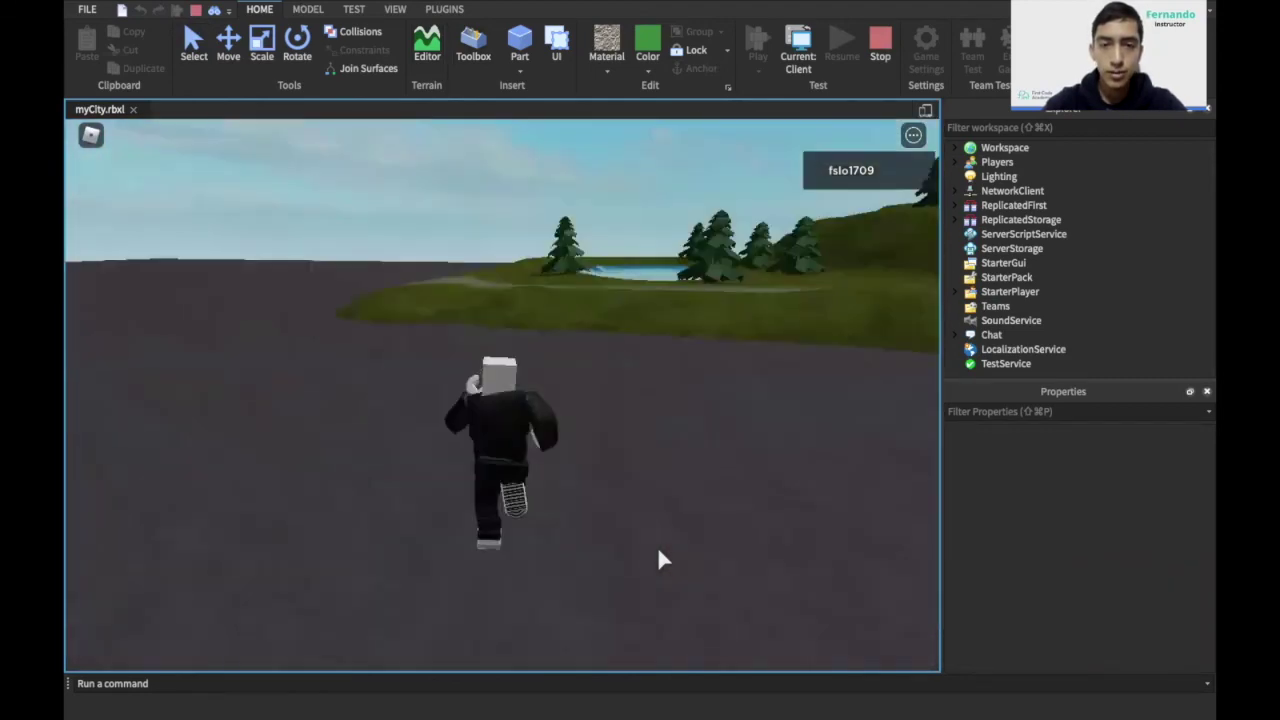
key(w)
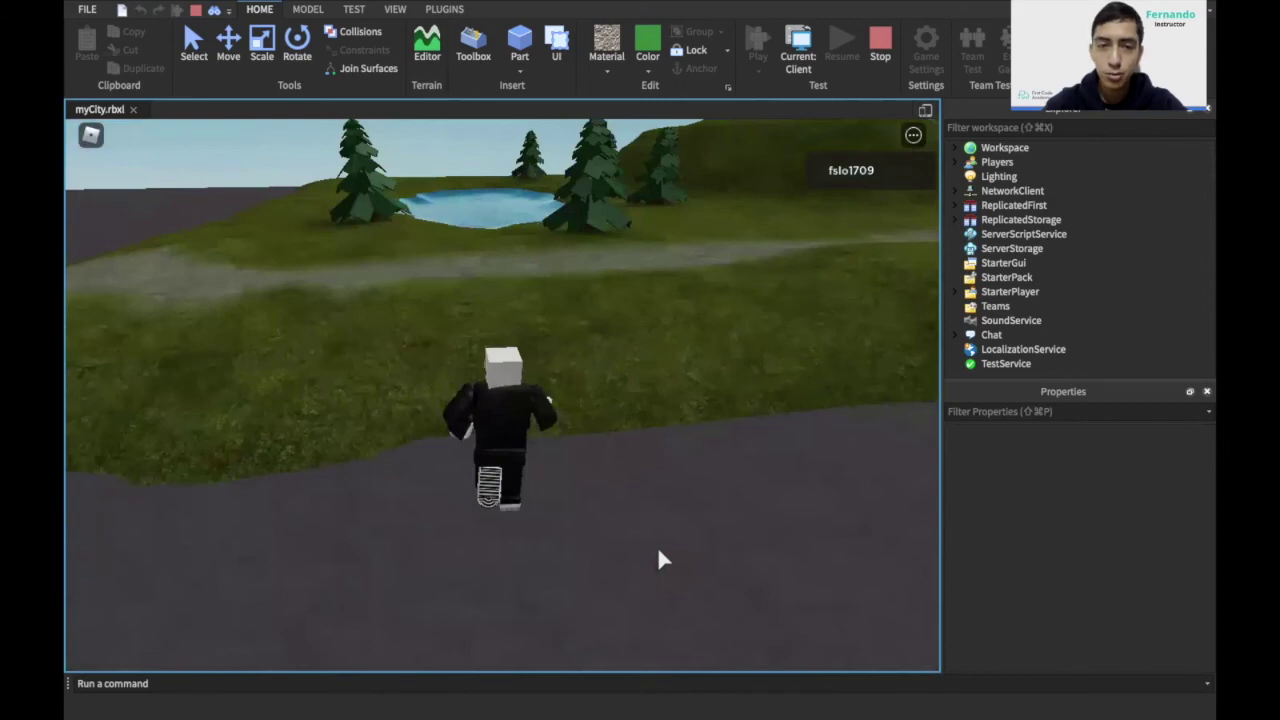
key(w)
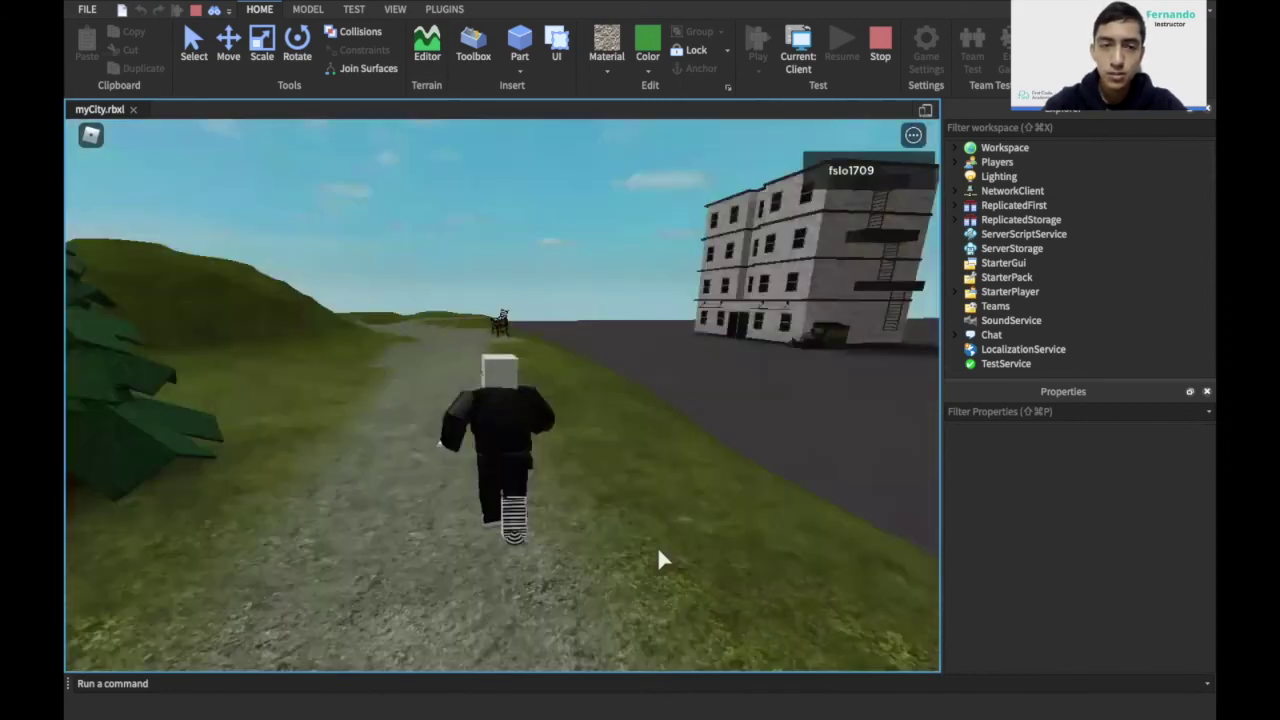
key(w)
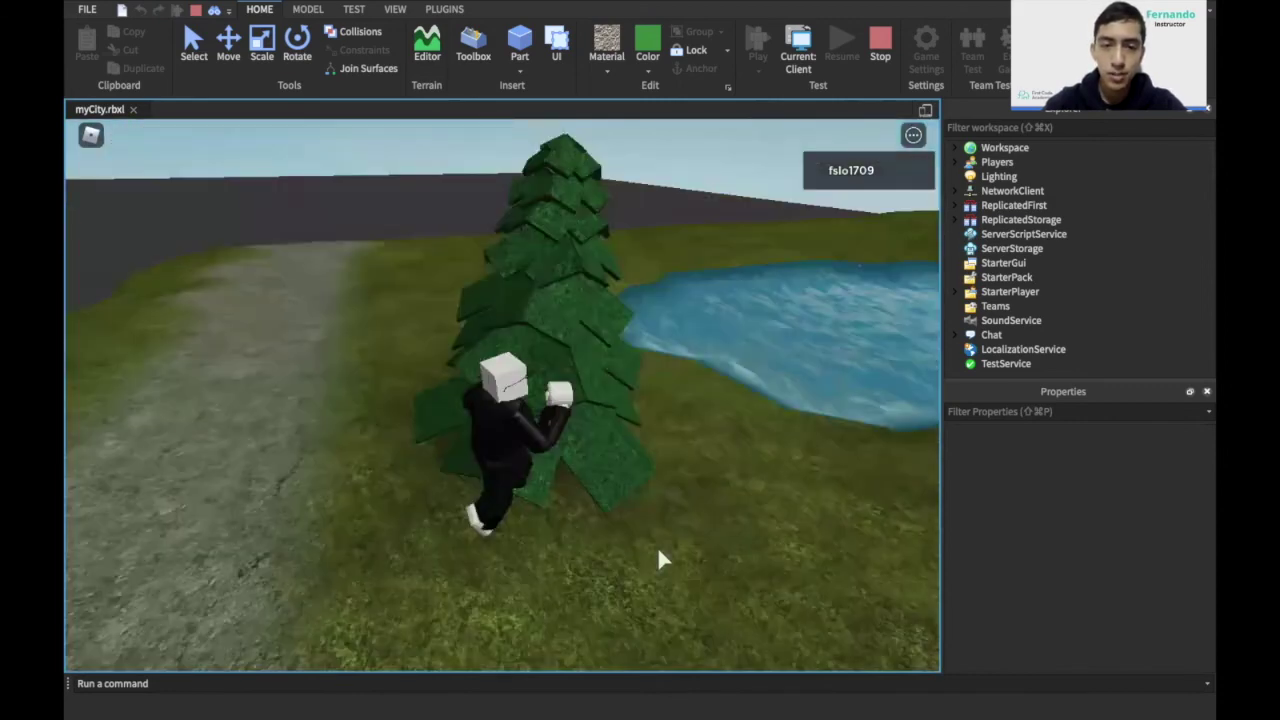
- Test the pond by moving the character through the water in several directions and back out onto the grass
key(w)
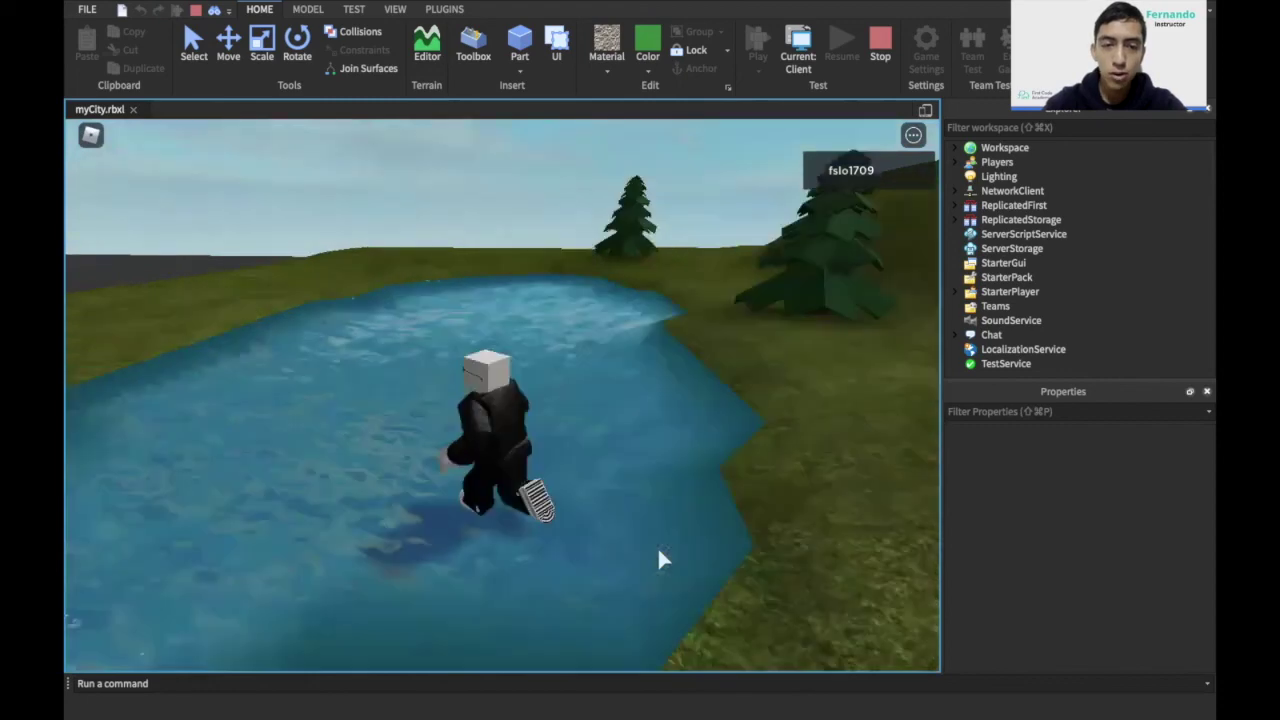
key(w)
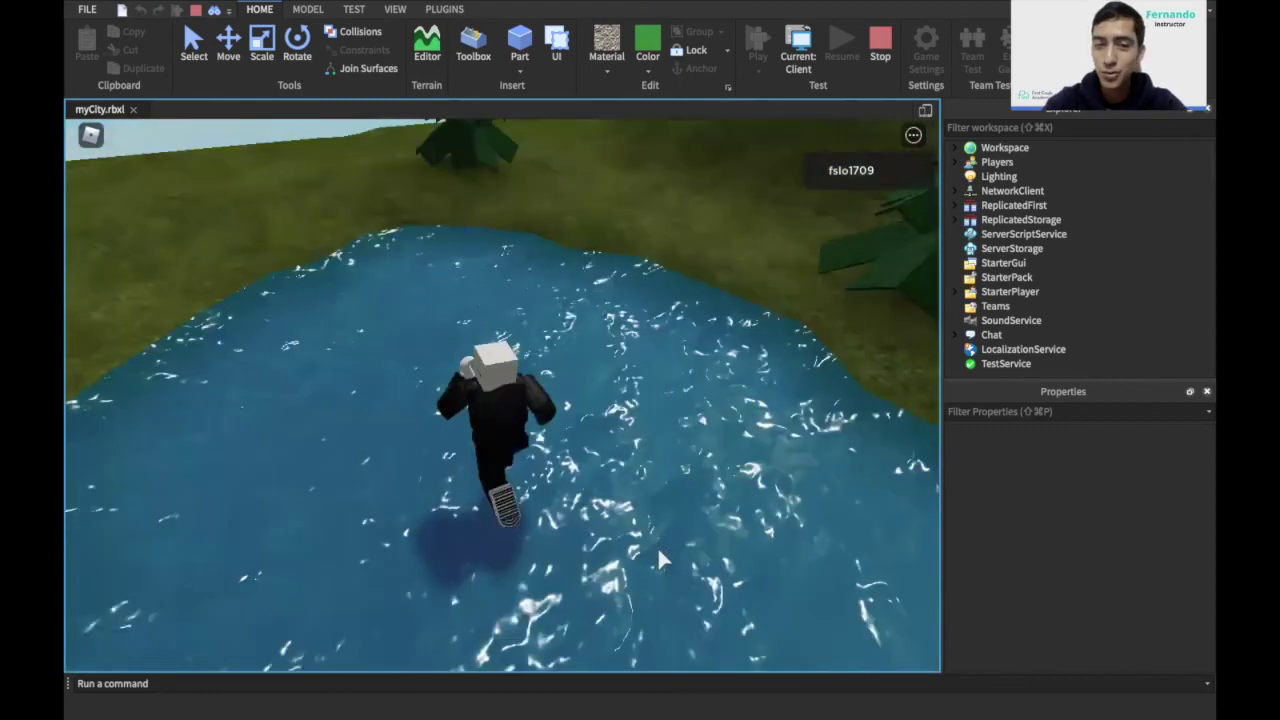
key(s)
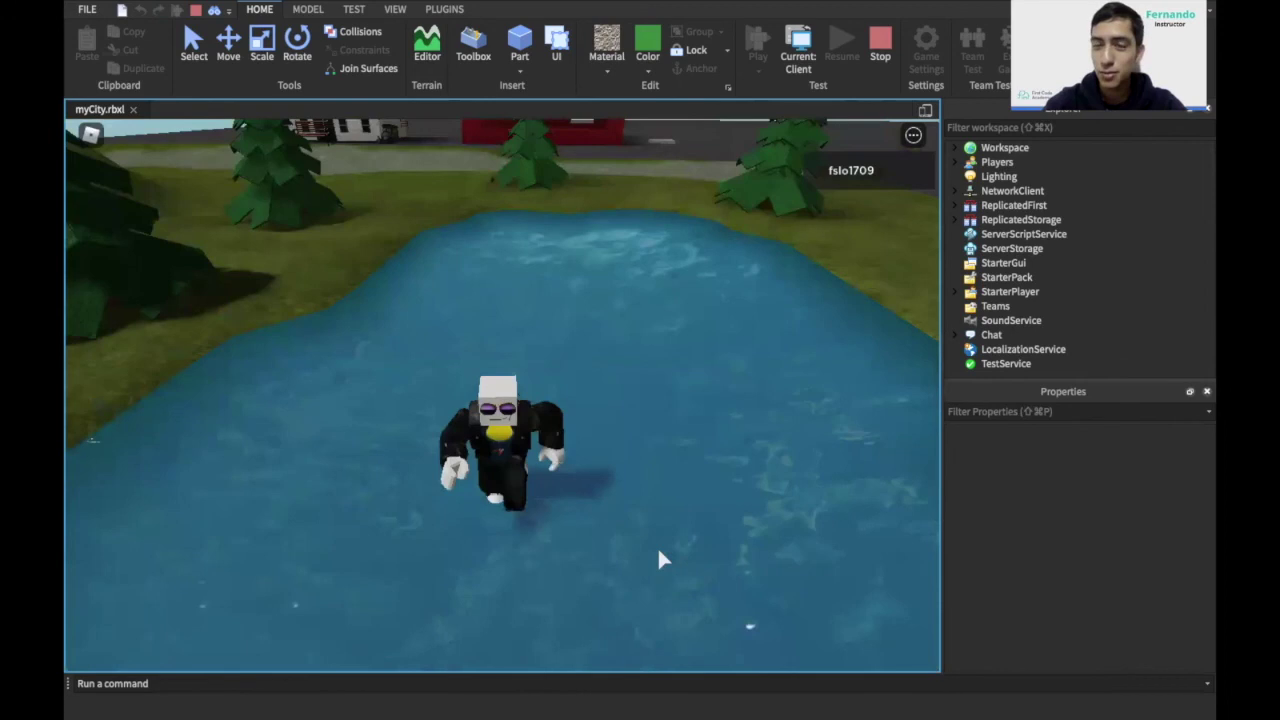
key(w)
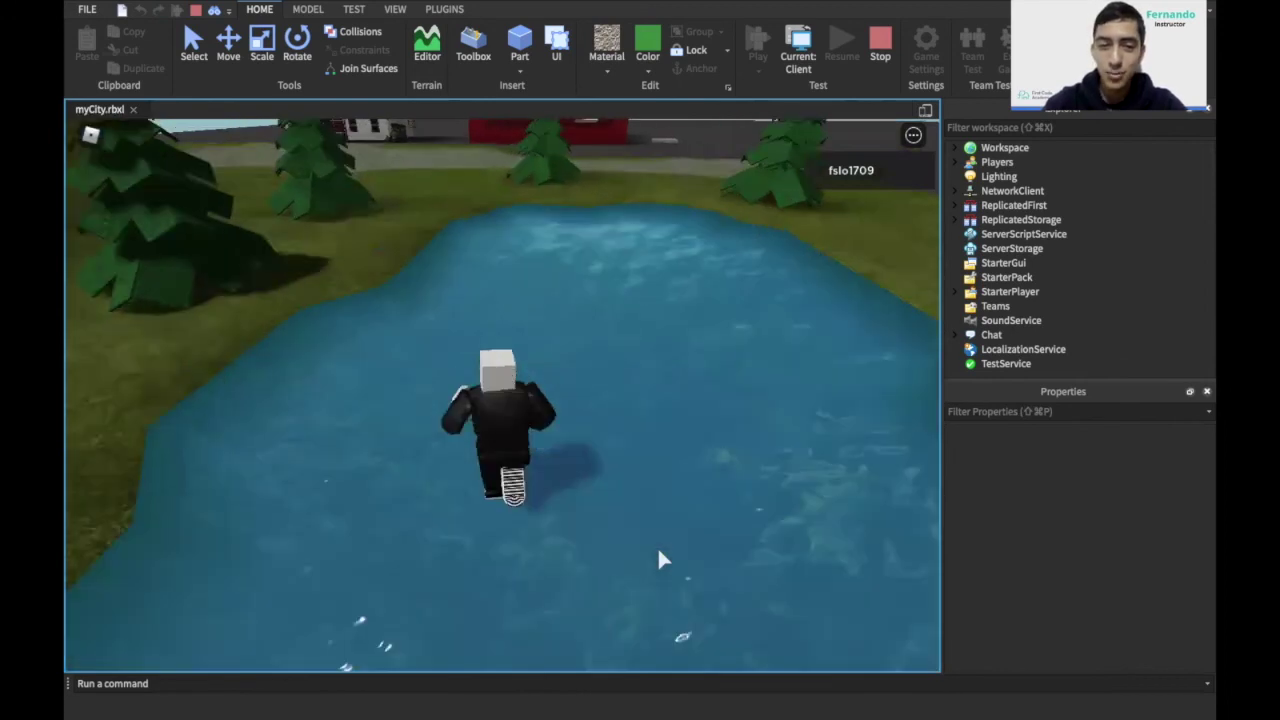
key(d)
key(a)
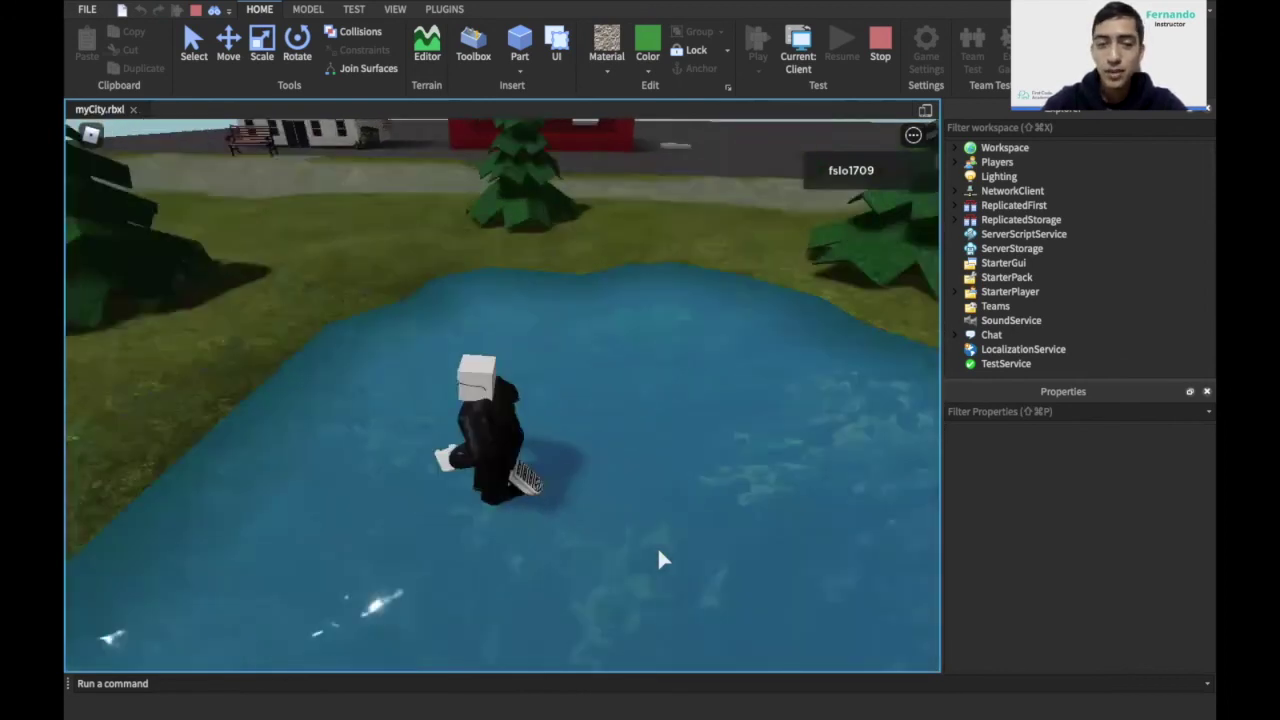
key(s)
key(w)
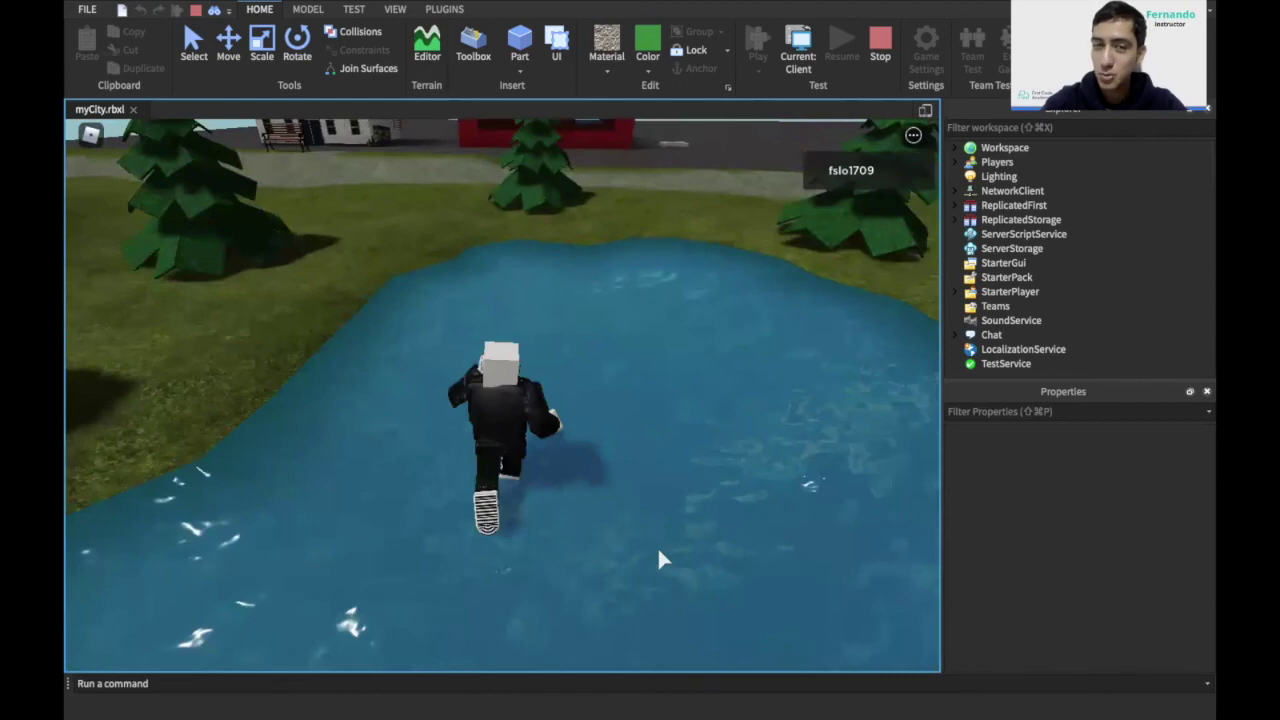
key(d)
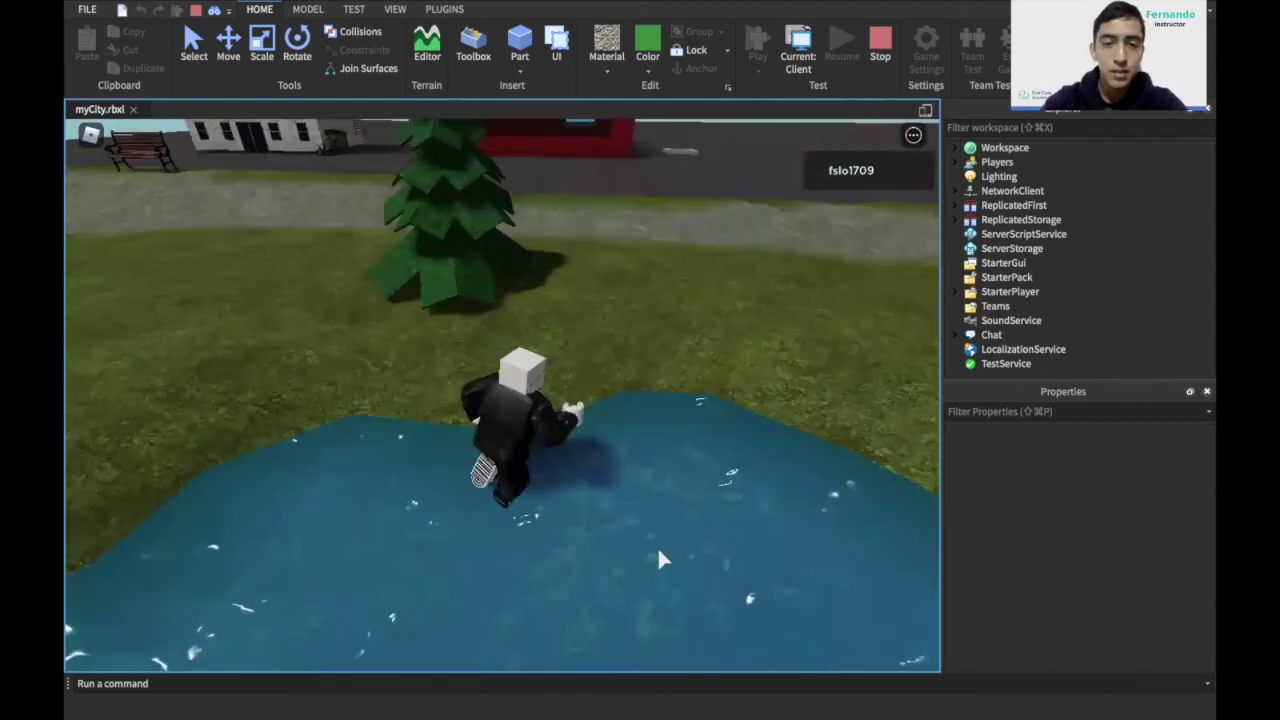
key(d)
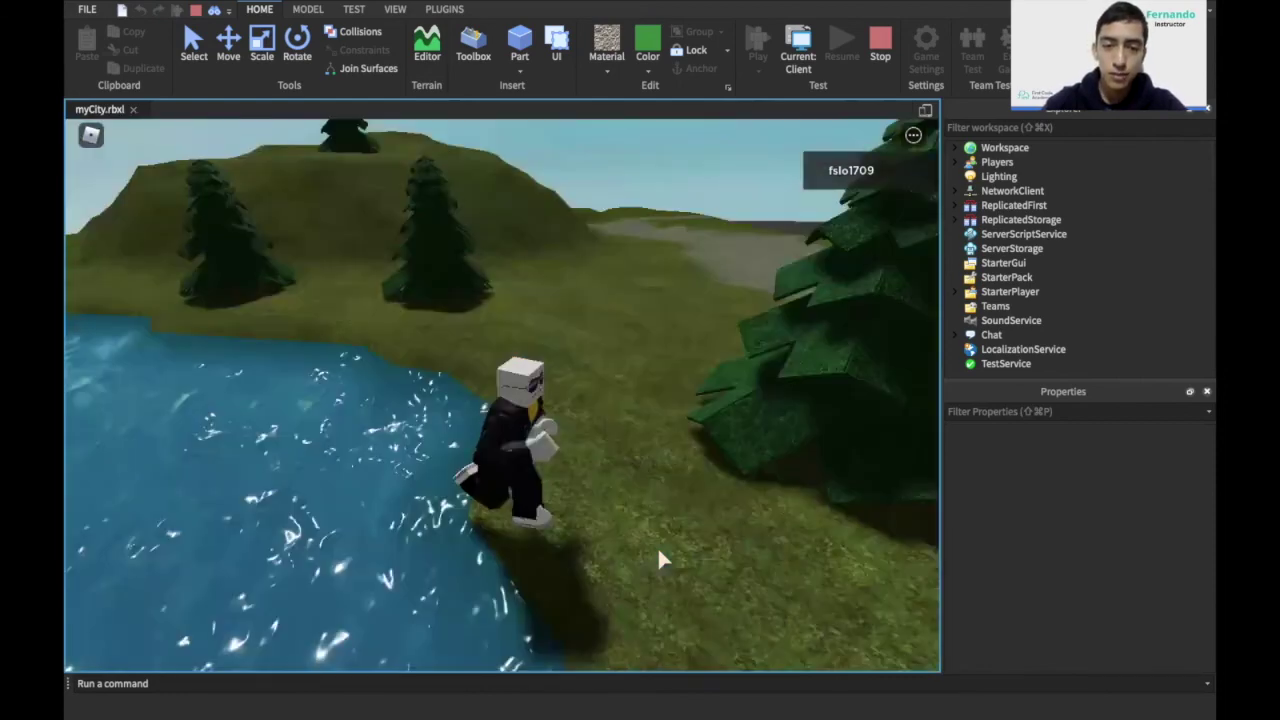
- Run the character along the asphalt path to the park bench and jump onto its seat
key(d)
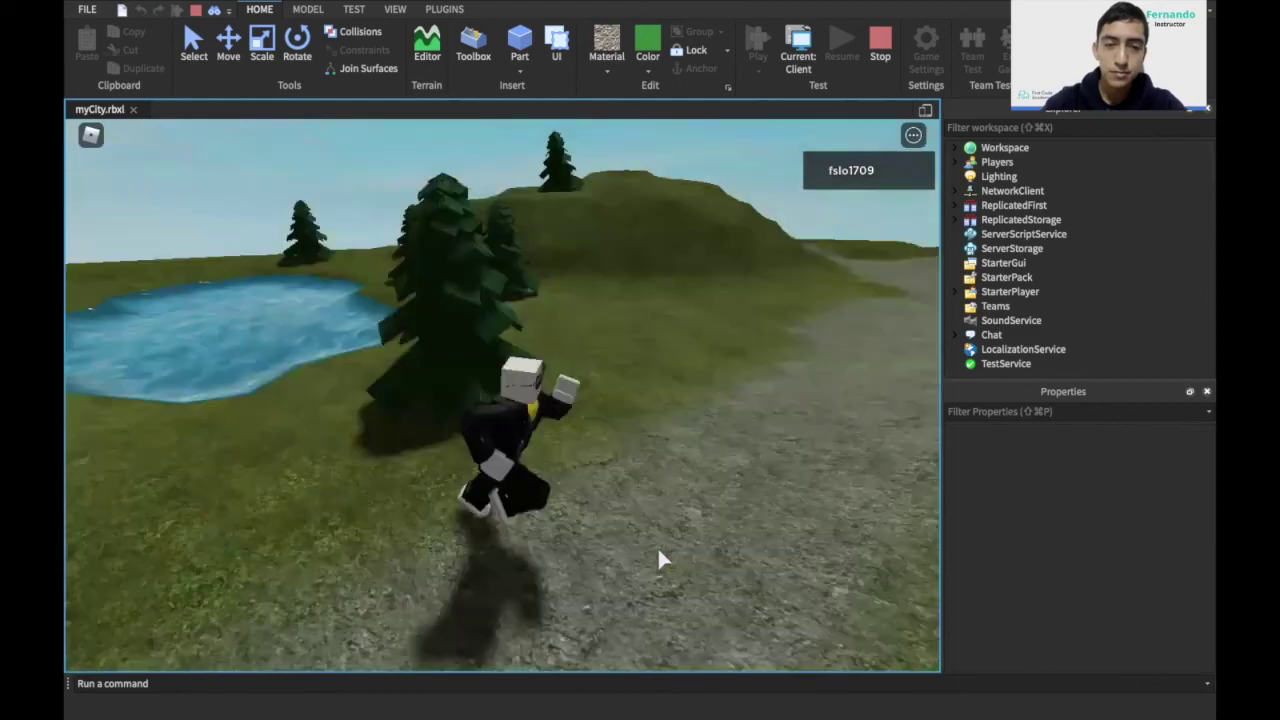
key(w)
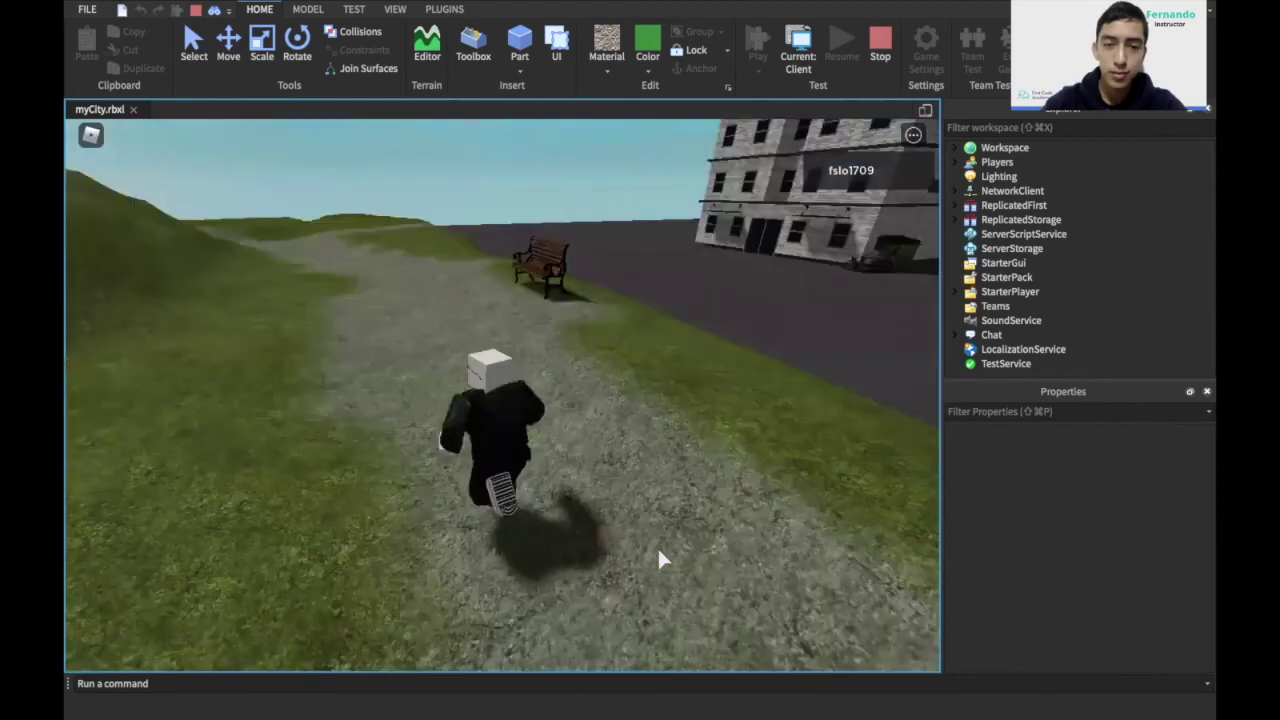
key(w)
key(space)
key(w)
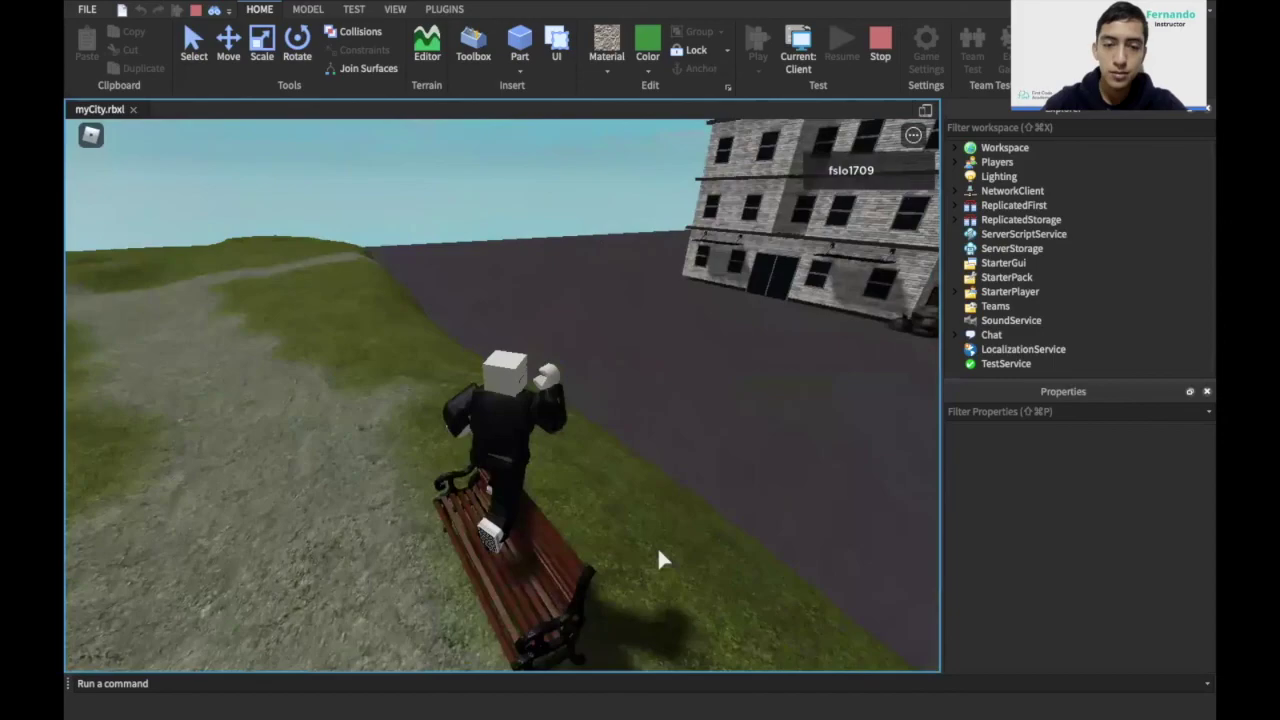